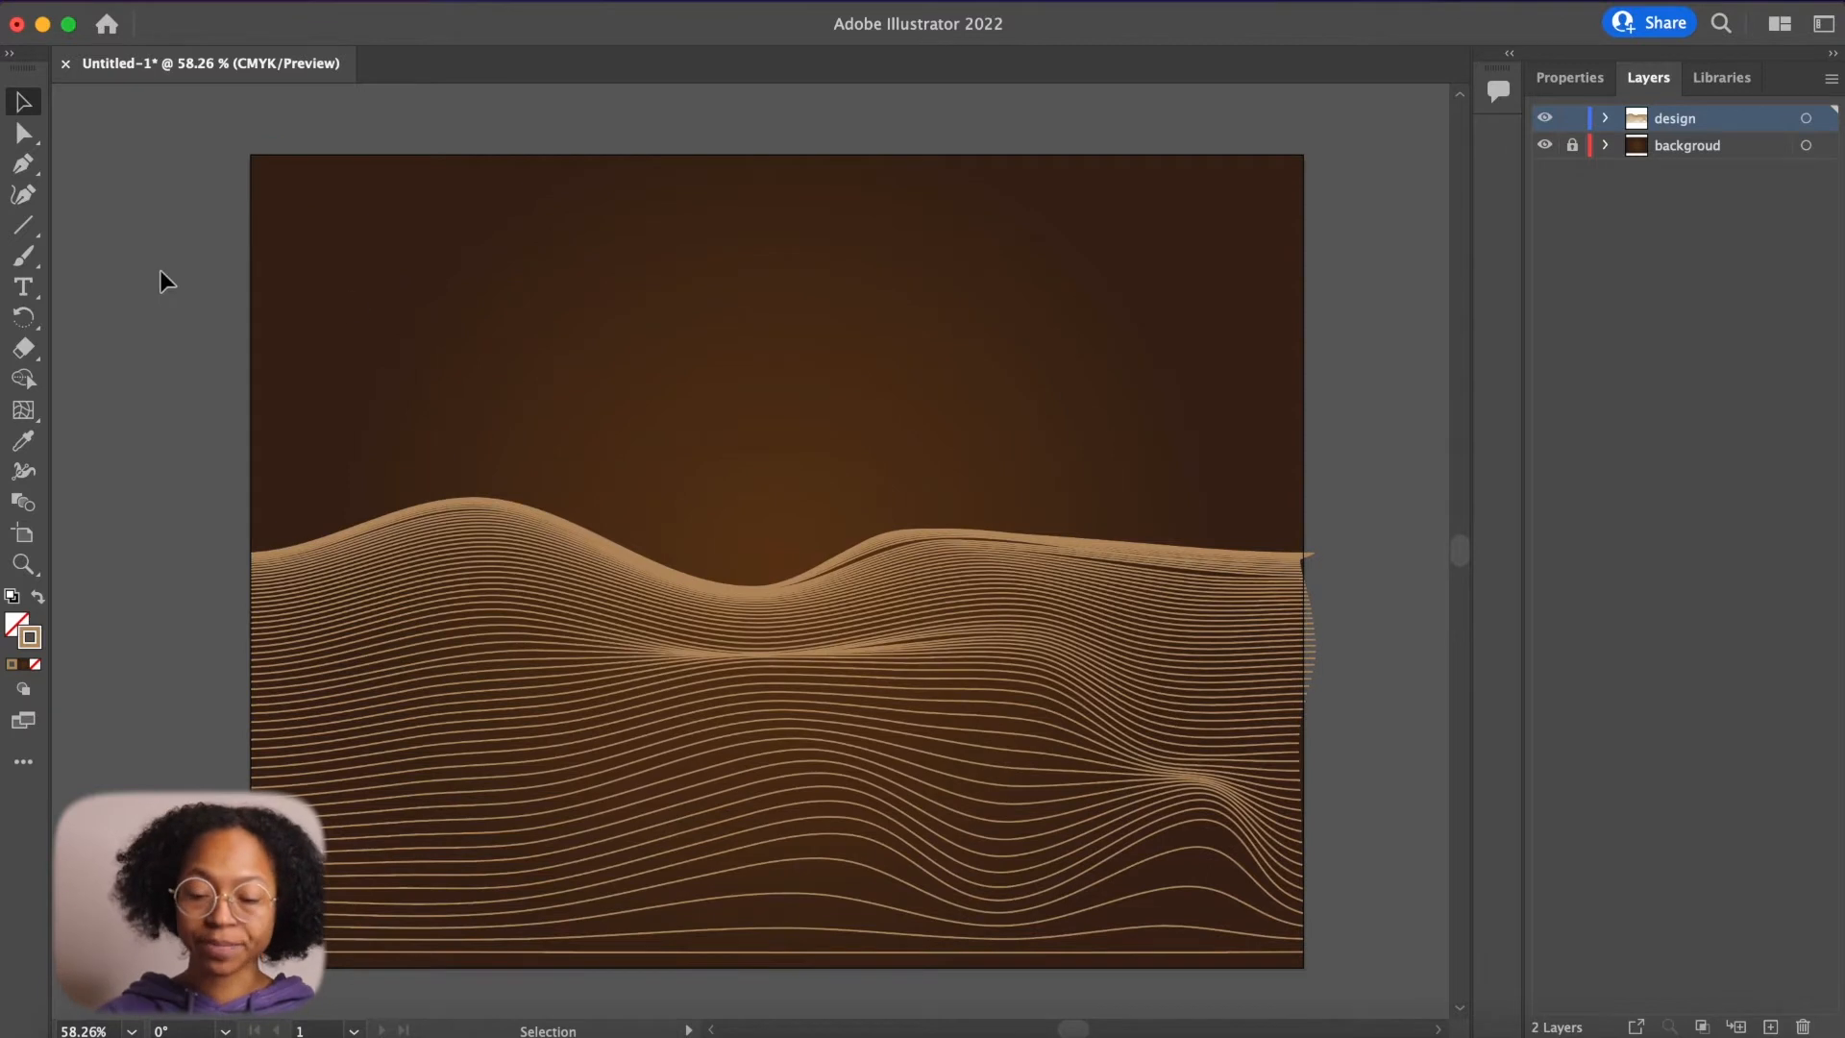
- Create a new landscape Letter document, 792 by 612 pt, in CMYK colour at 300 ppi
click(192, 2)
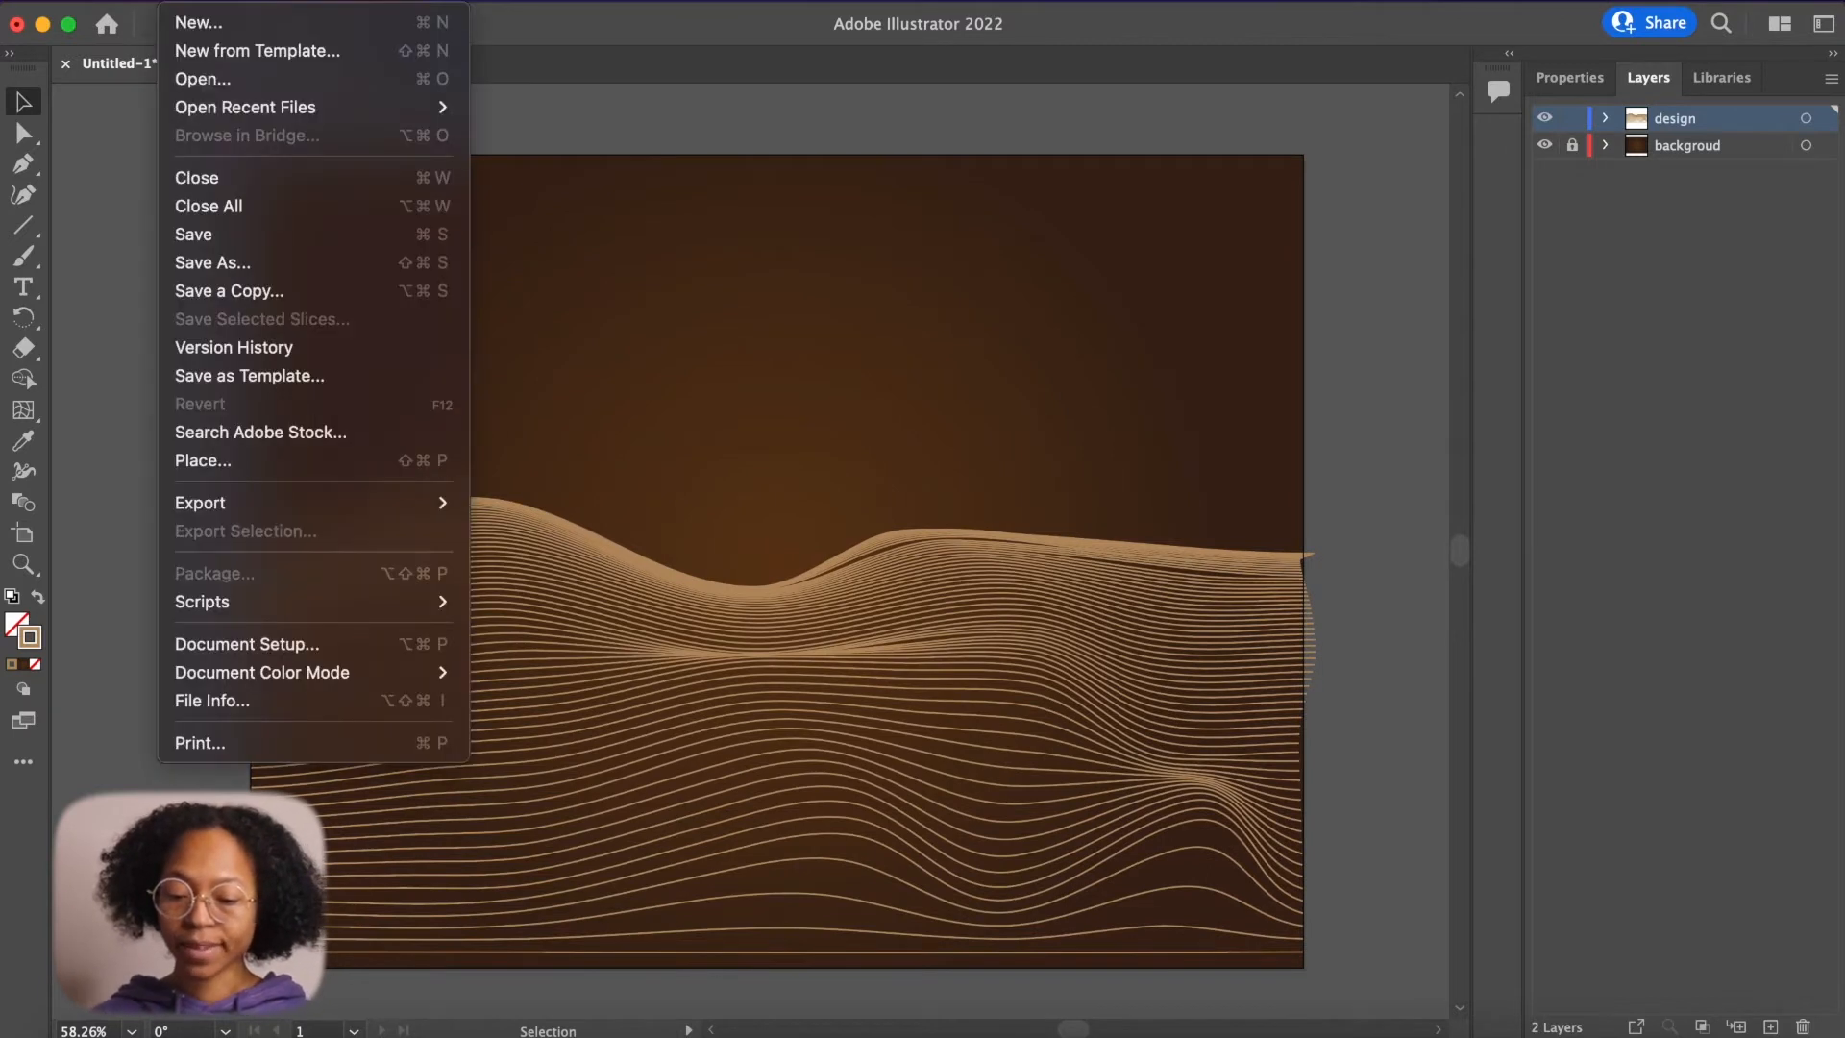
click(218, 27)
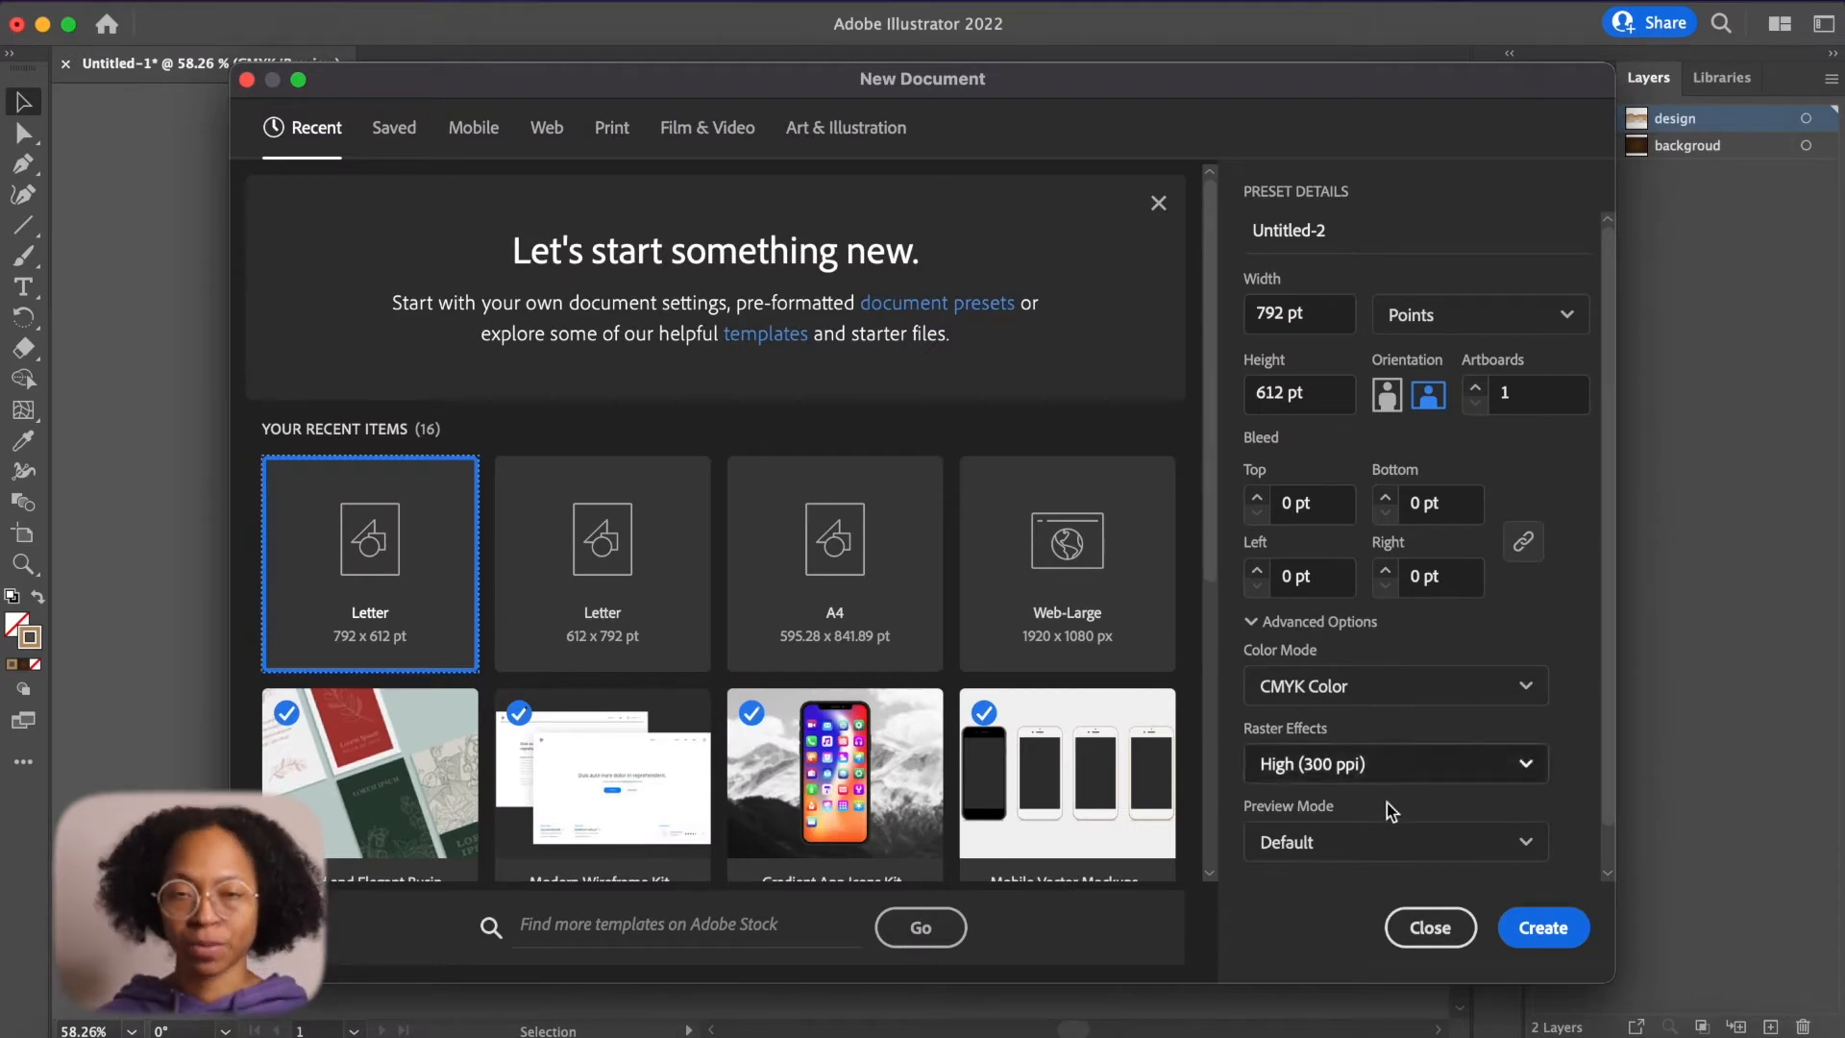
click(1563, 939)
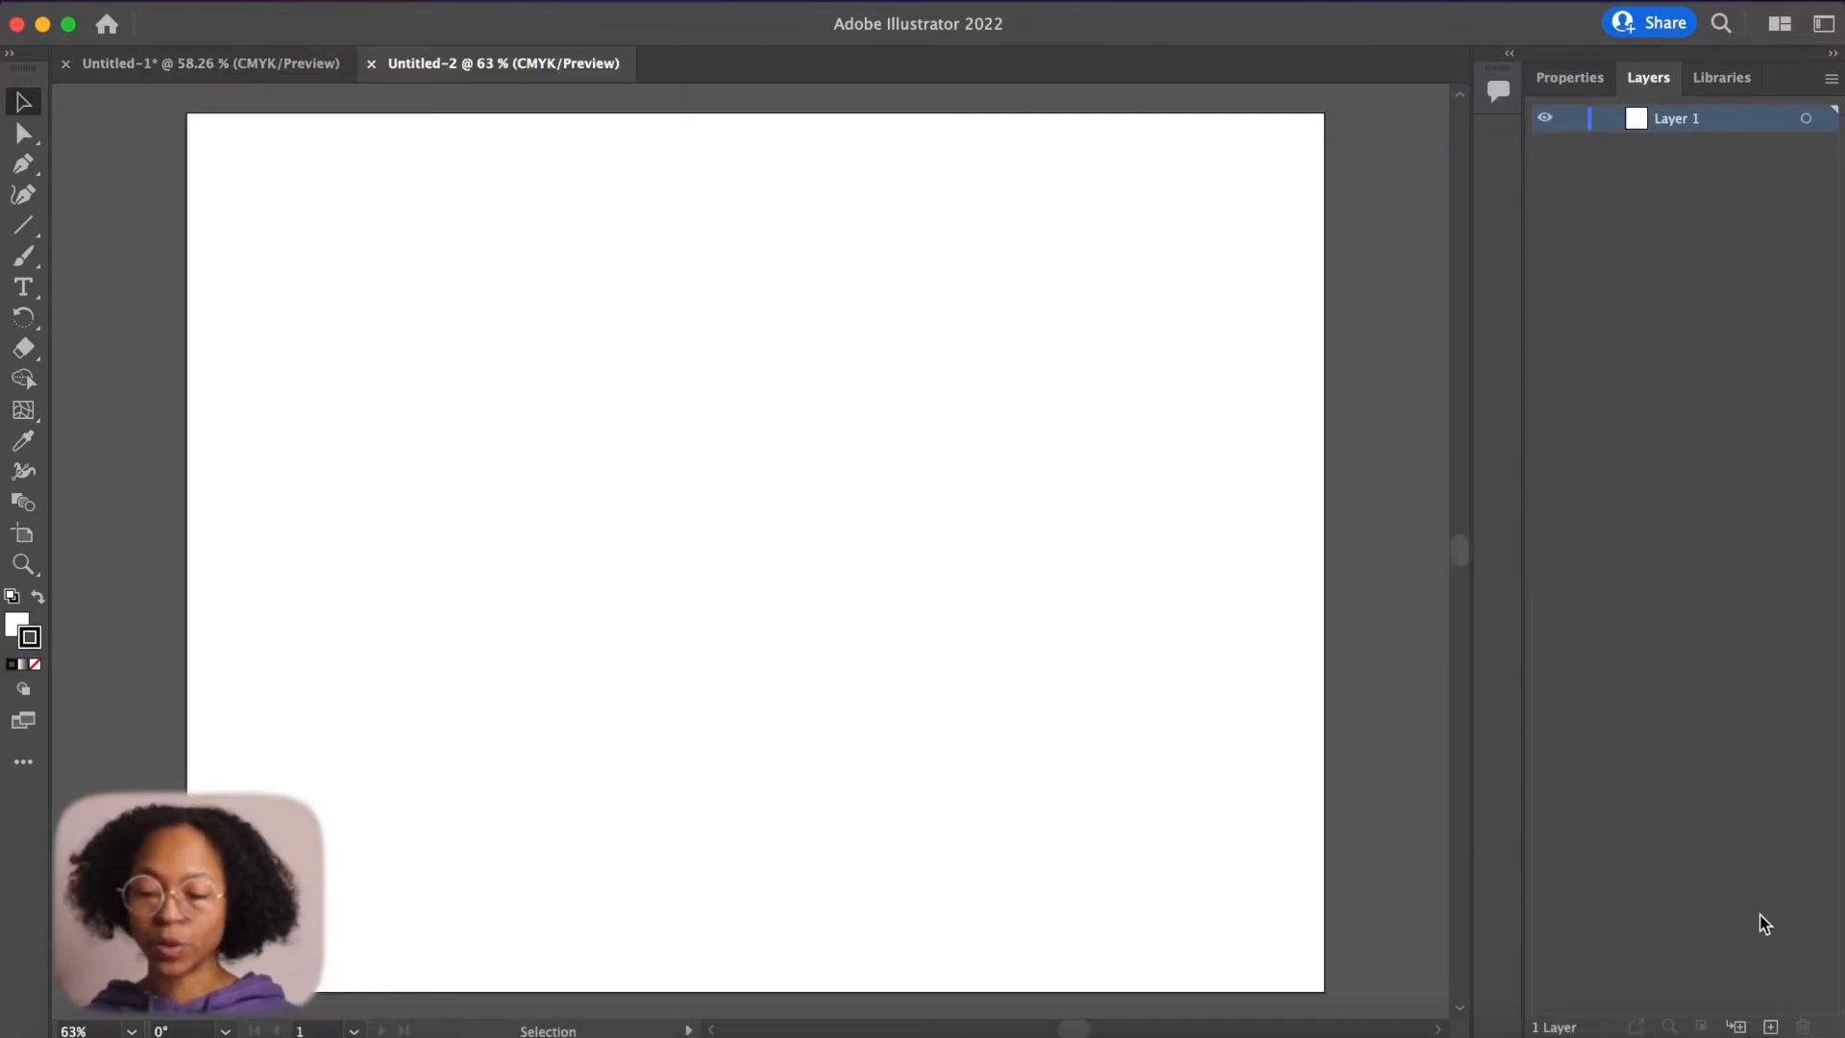
- Add a second layer, then name the lower layer "background" and the upper layer "lines"
click(1771, 1024)
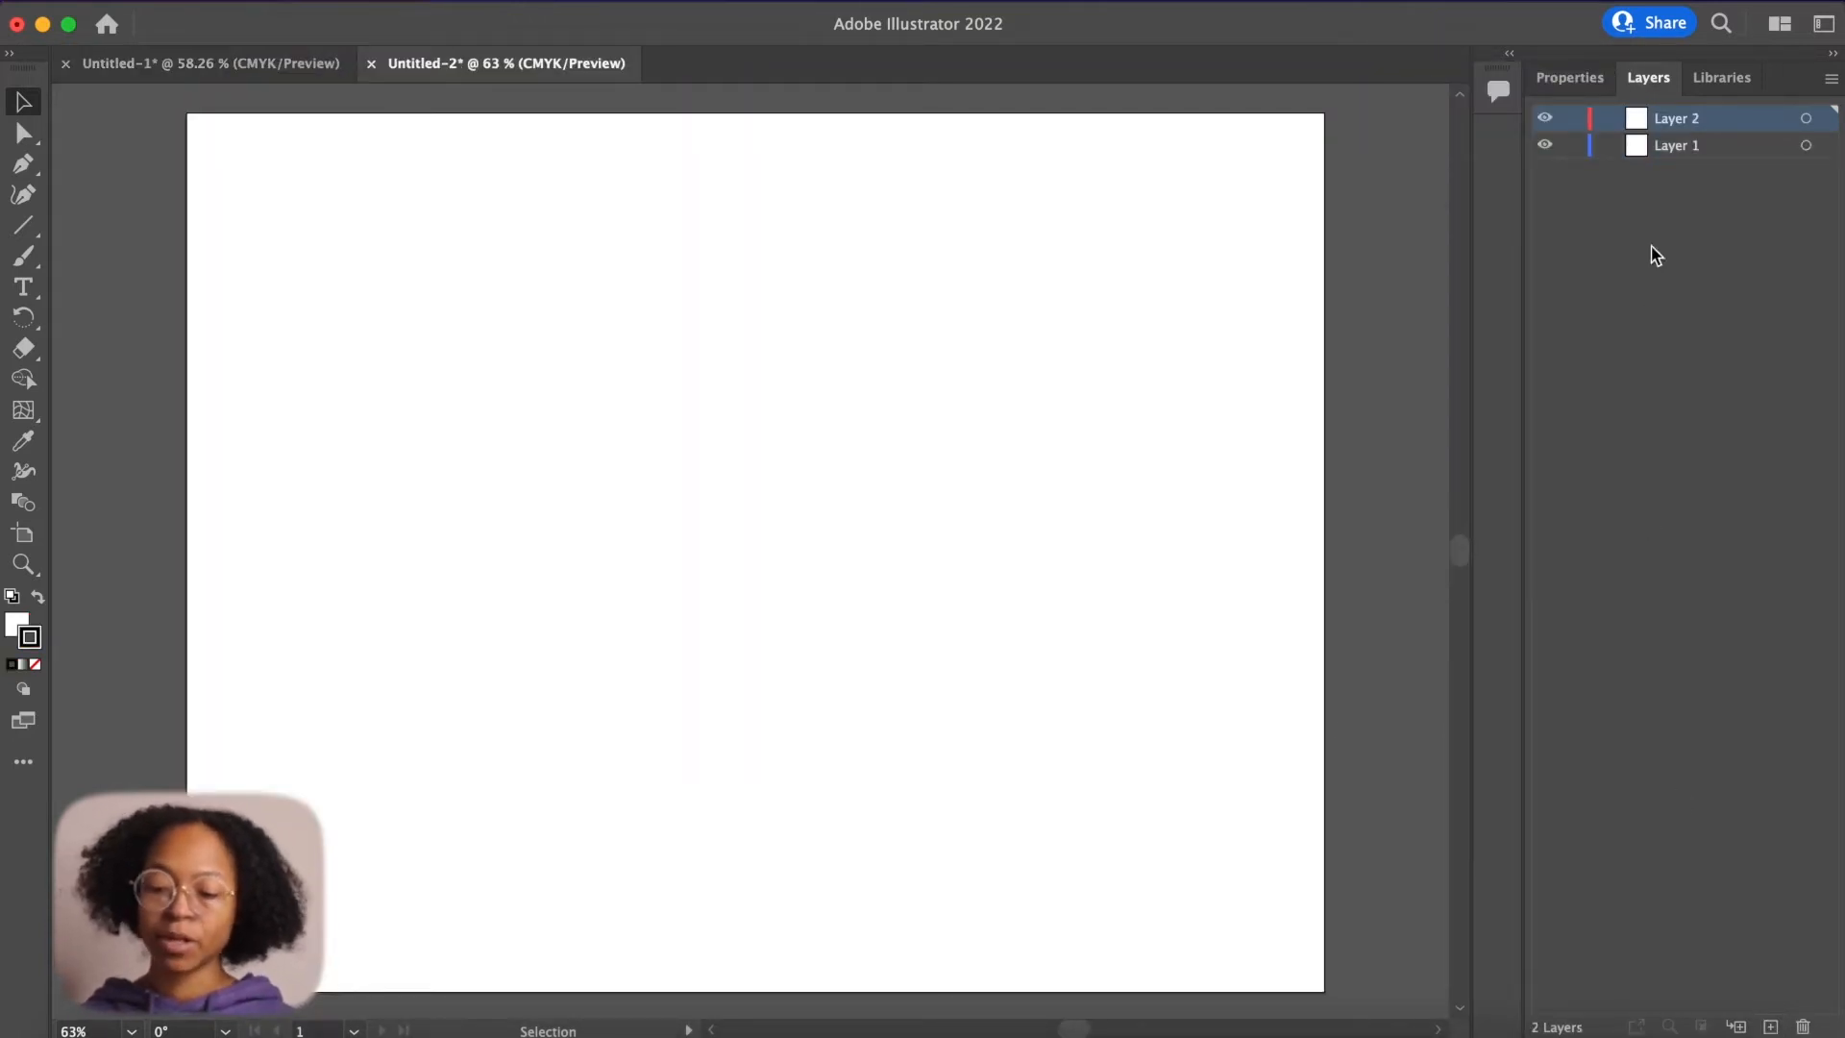
double_click(1684, 147)
text(background)
key(Return)
double_click(1691, 116)
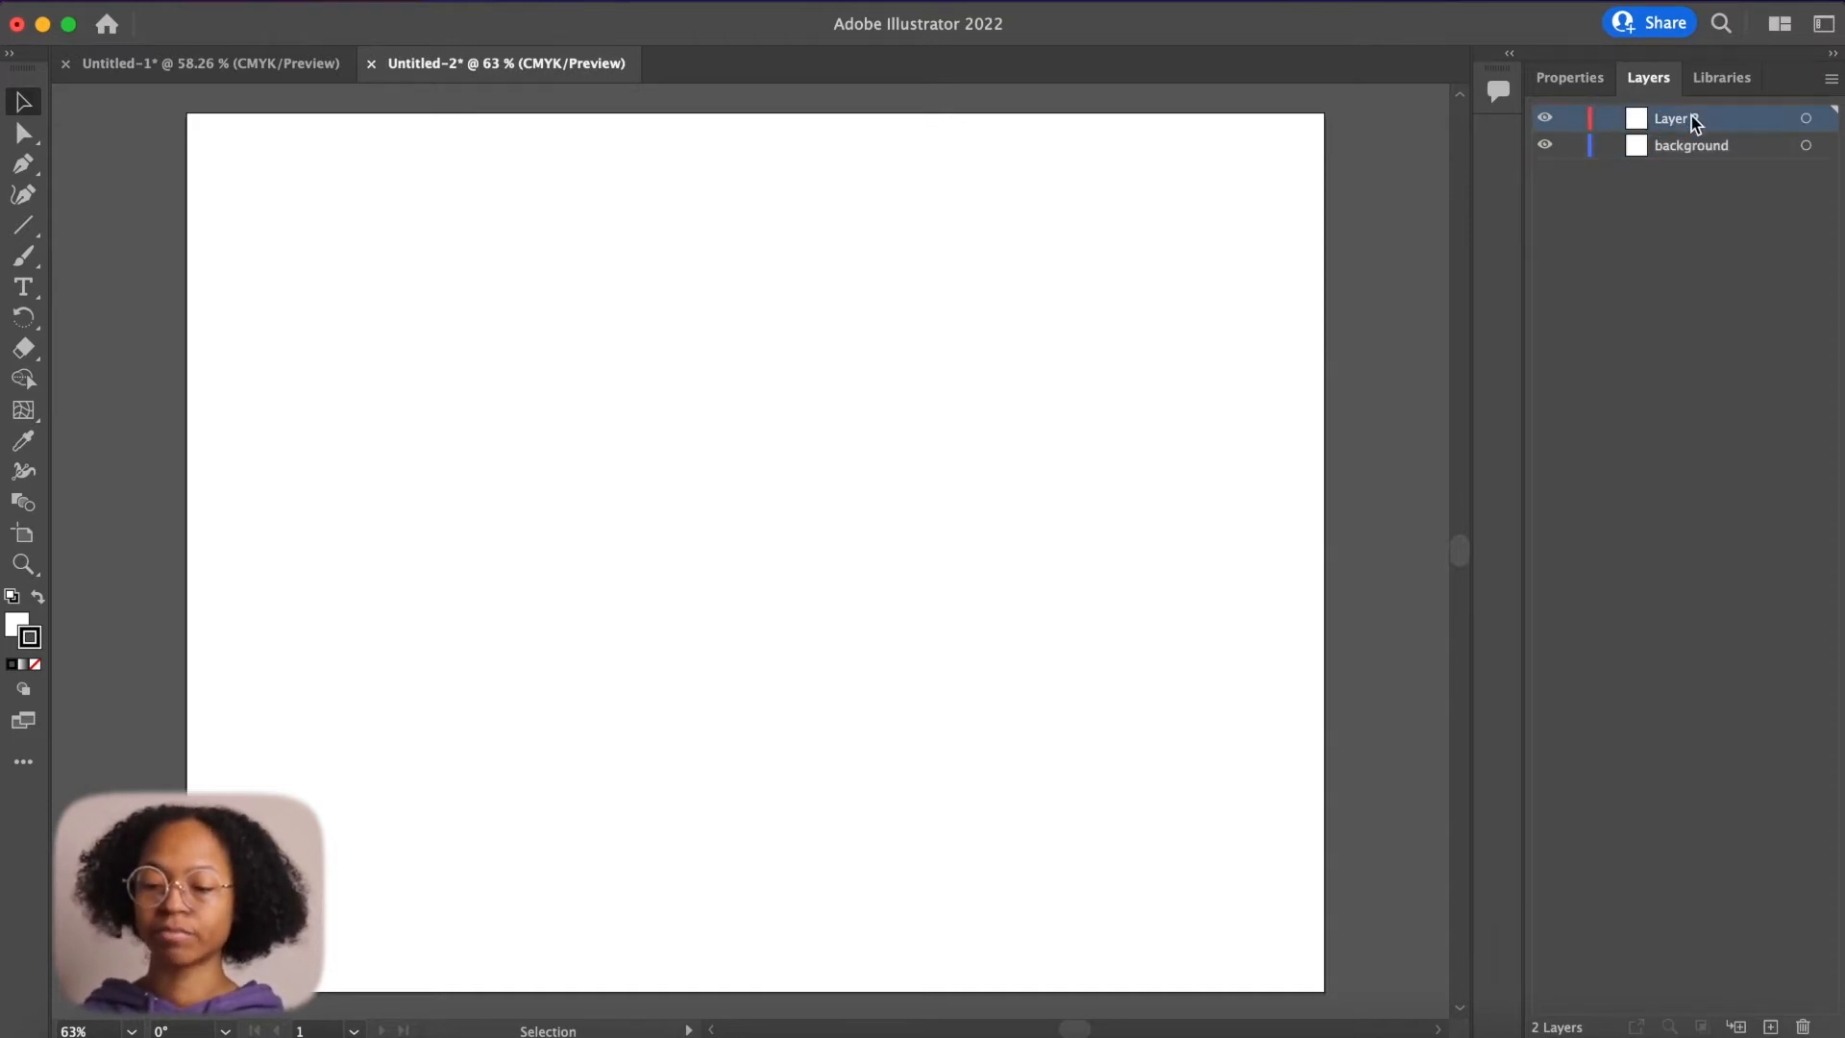
text(lines)
key(Return)
- Lock the lines layer and draw a 792 by 612 pt rectangle covering the artboard on the background layer
key(backslash)
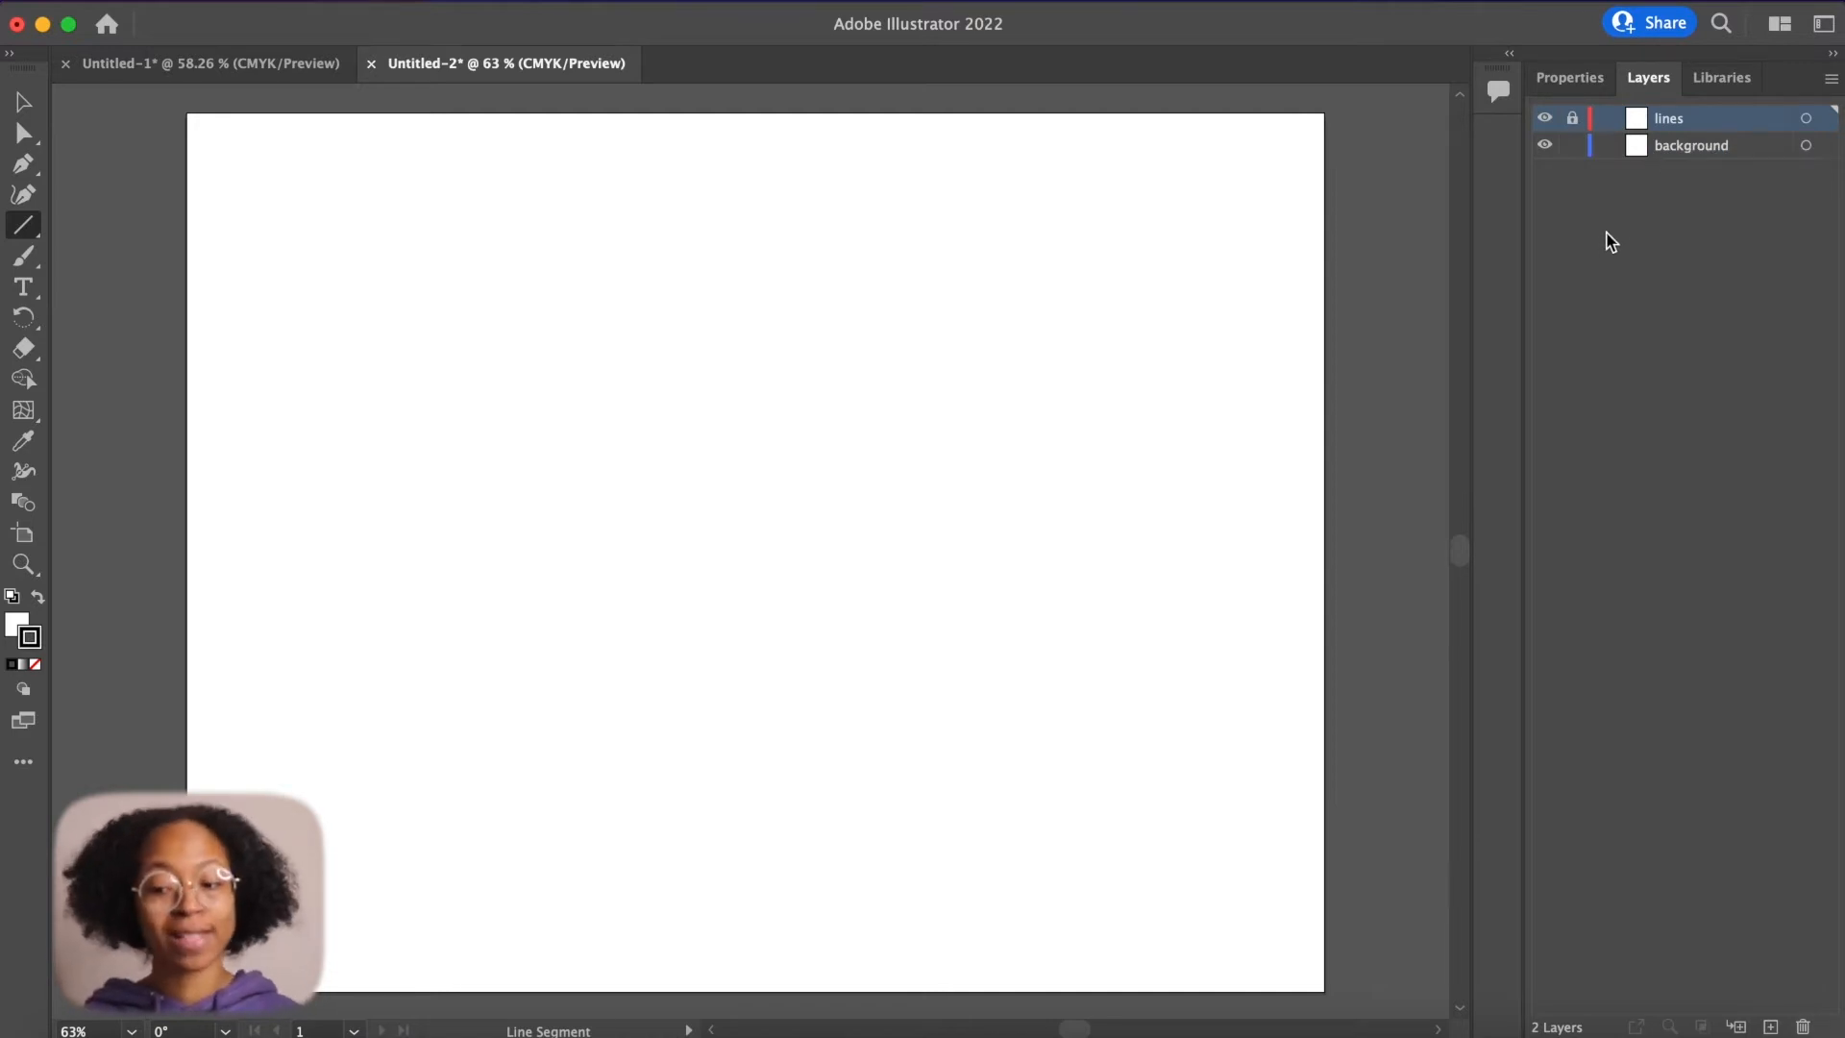
click(1718, 150)
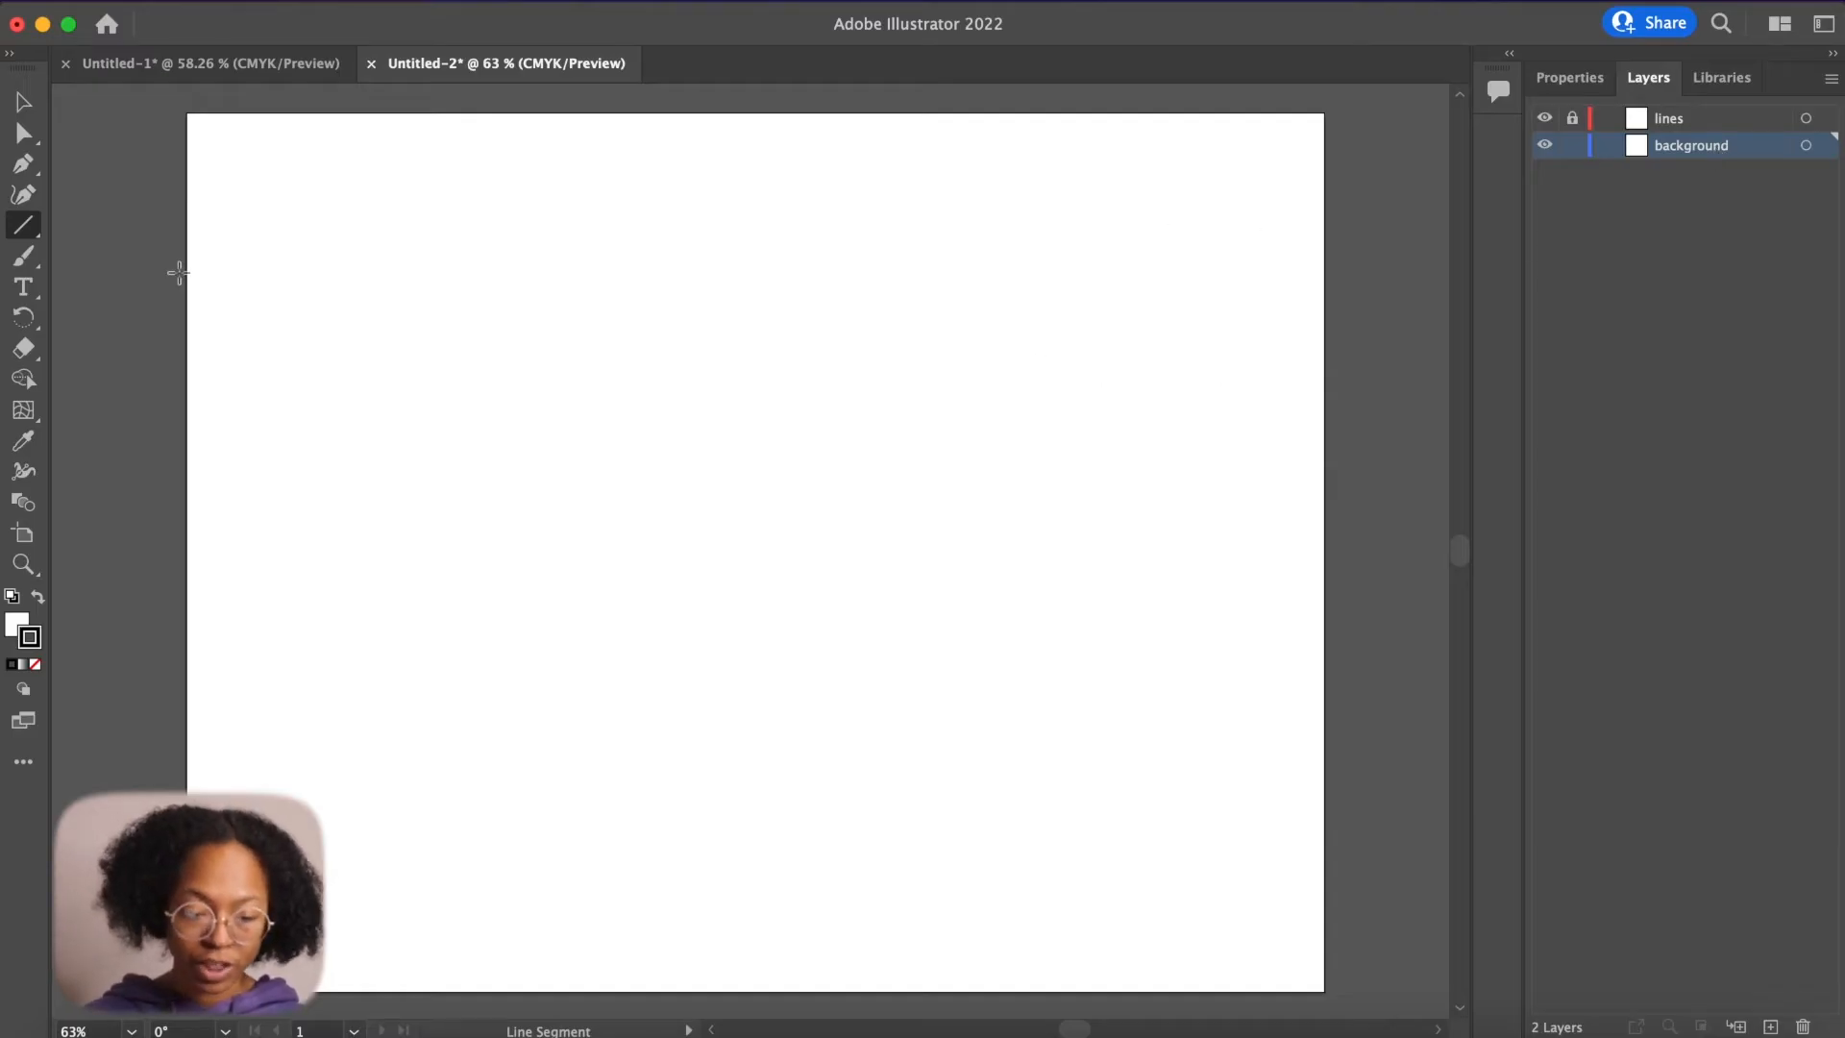
drag(29, 228, 85, 227)
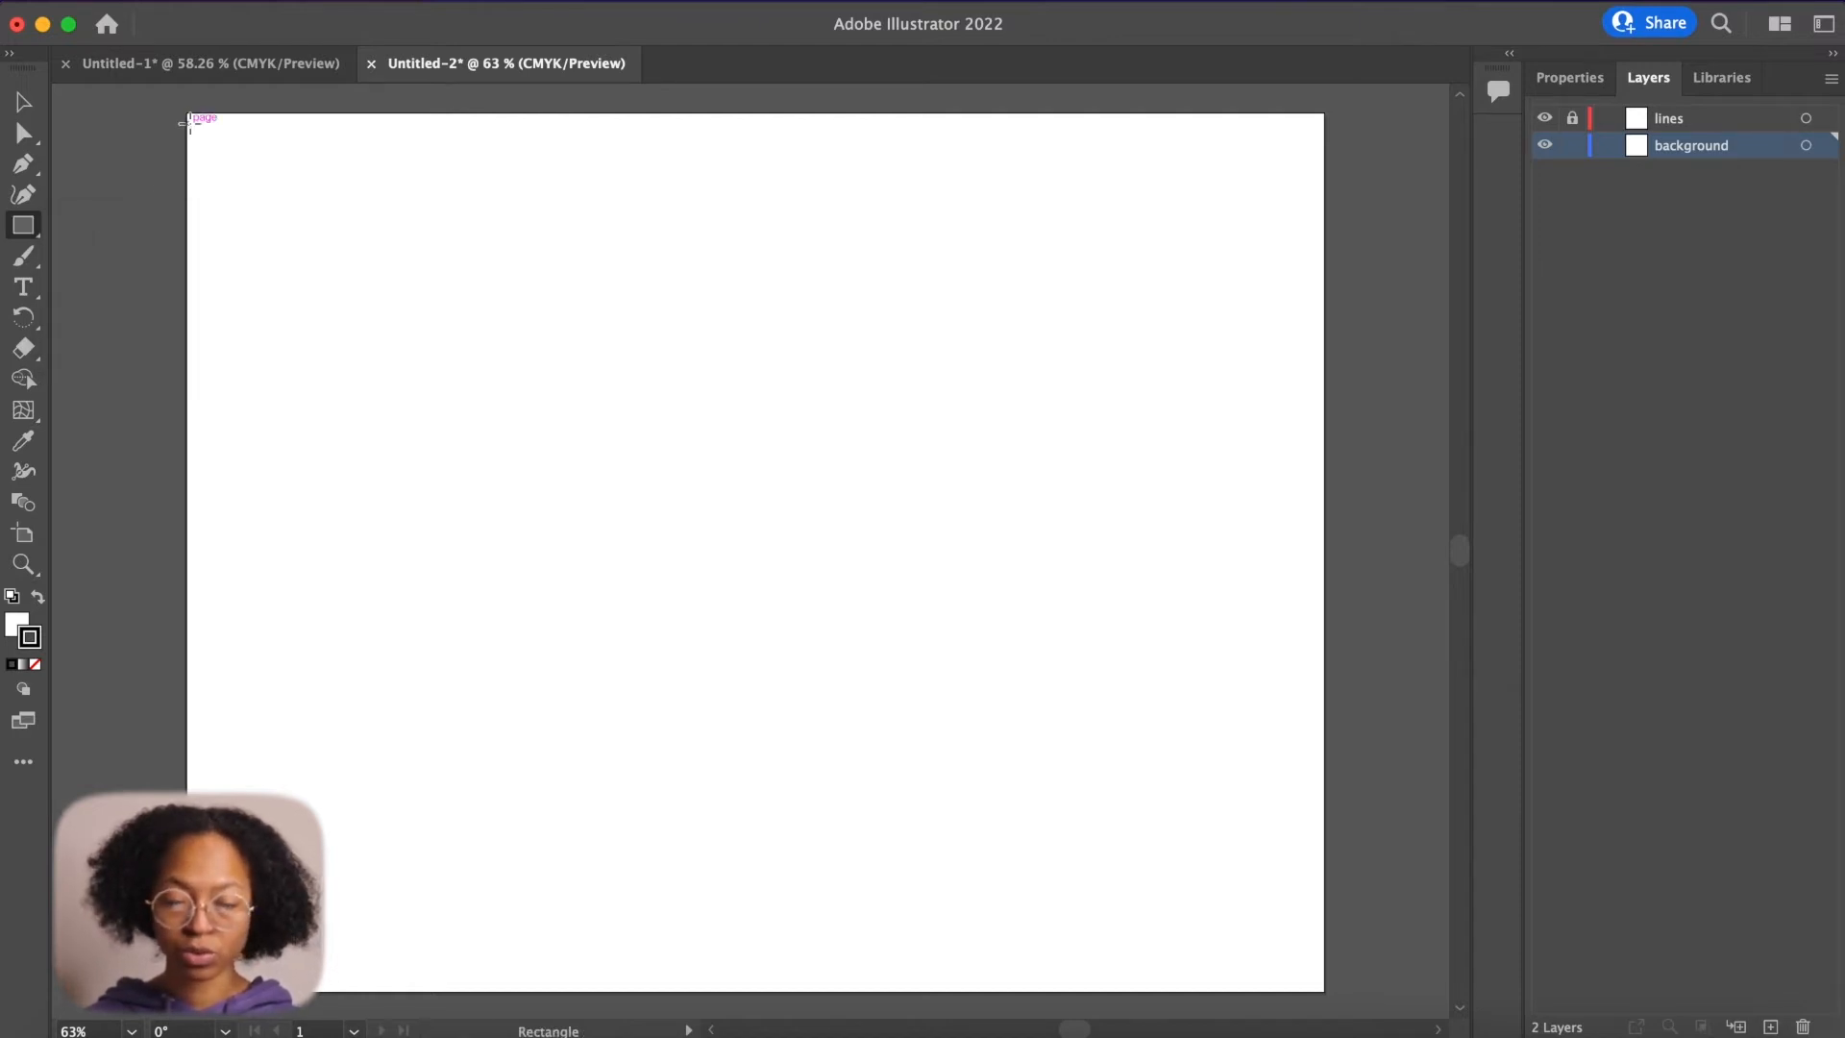
drag(188, 113, 1072, 517)
mouse_move(1073, 654)
mouse_down()
mouse_move(1294, 878)
mouse_move(1329, 988)
mouse_up()
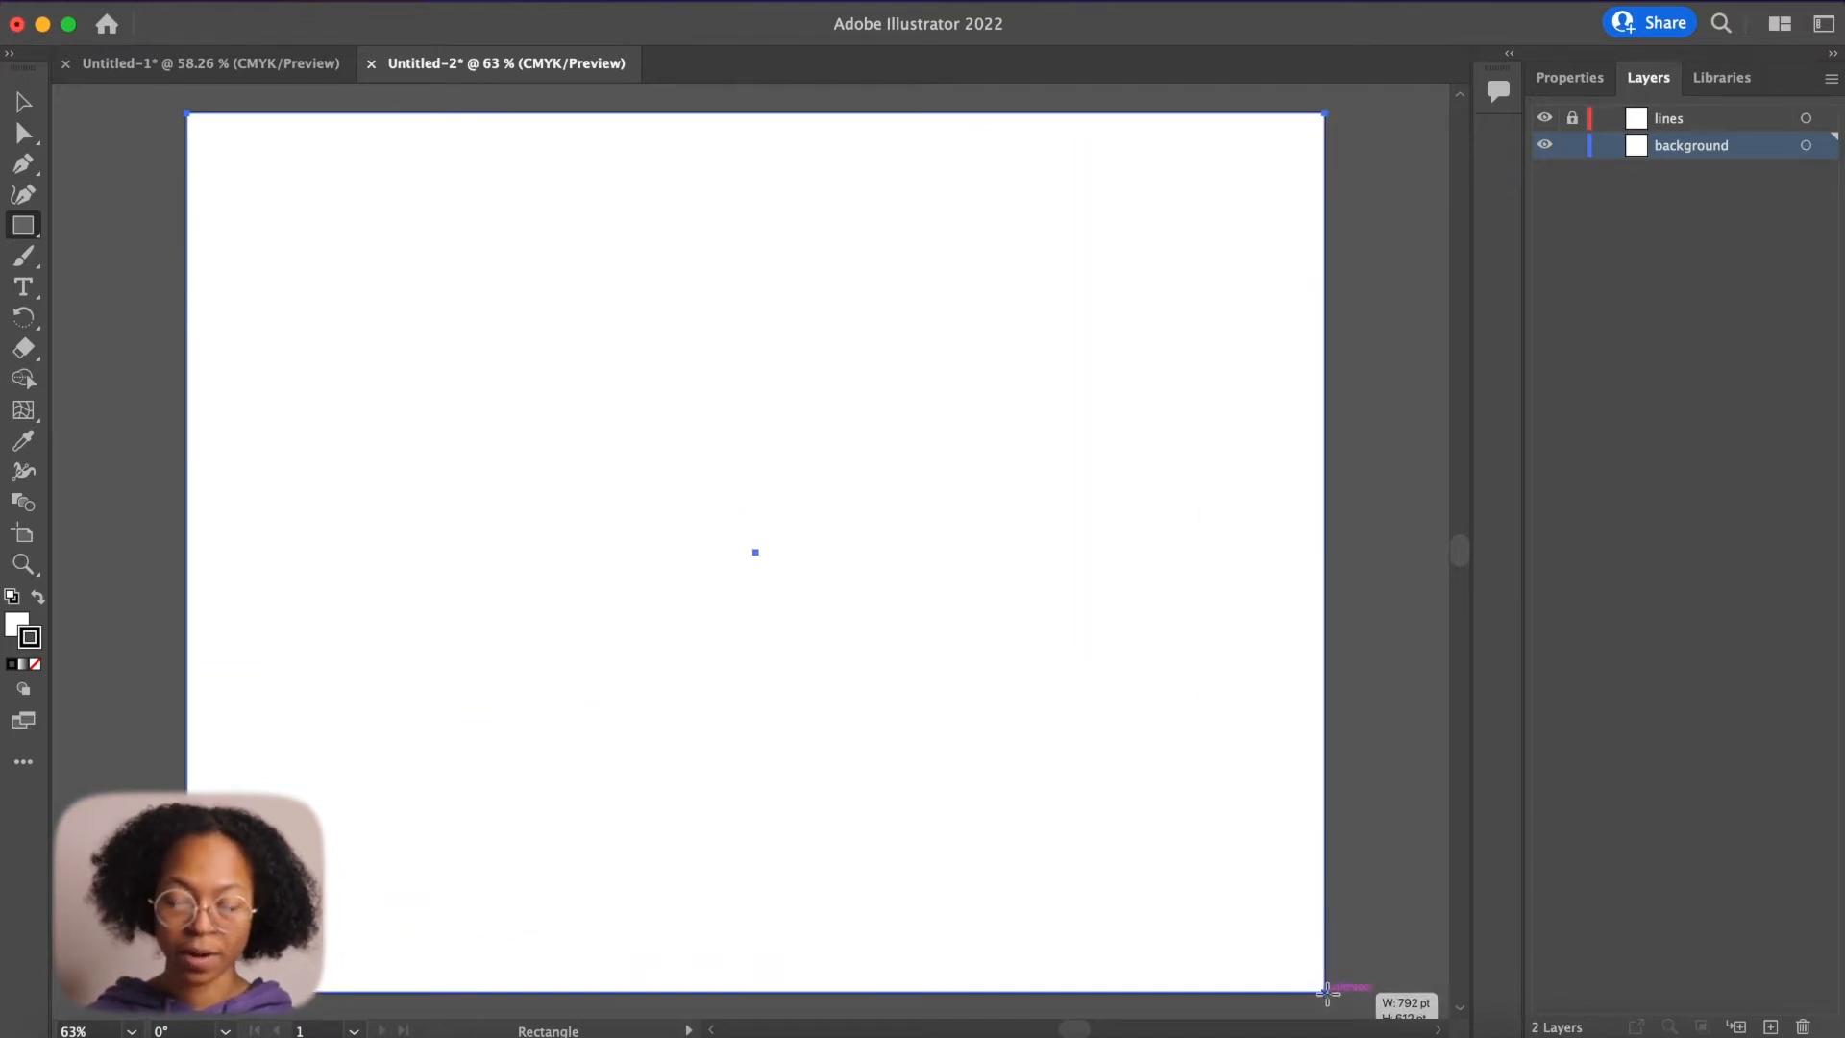
- Activate the Gradient tool and look through its tool group and the full collection of tools
key(g)
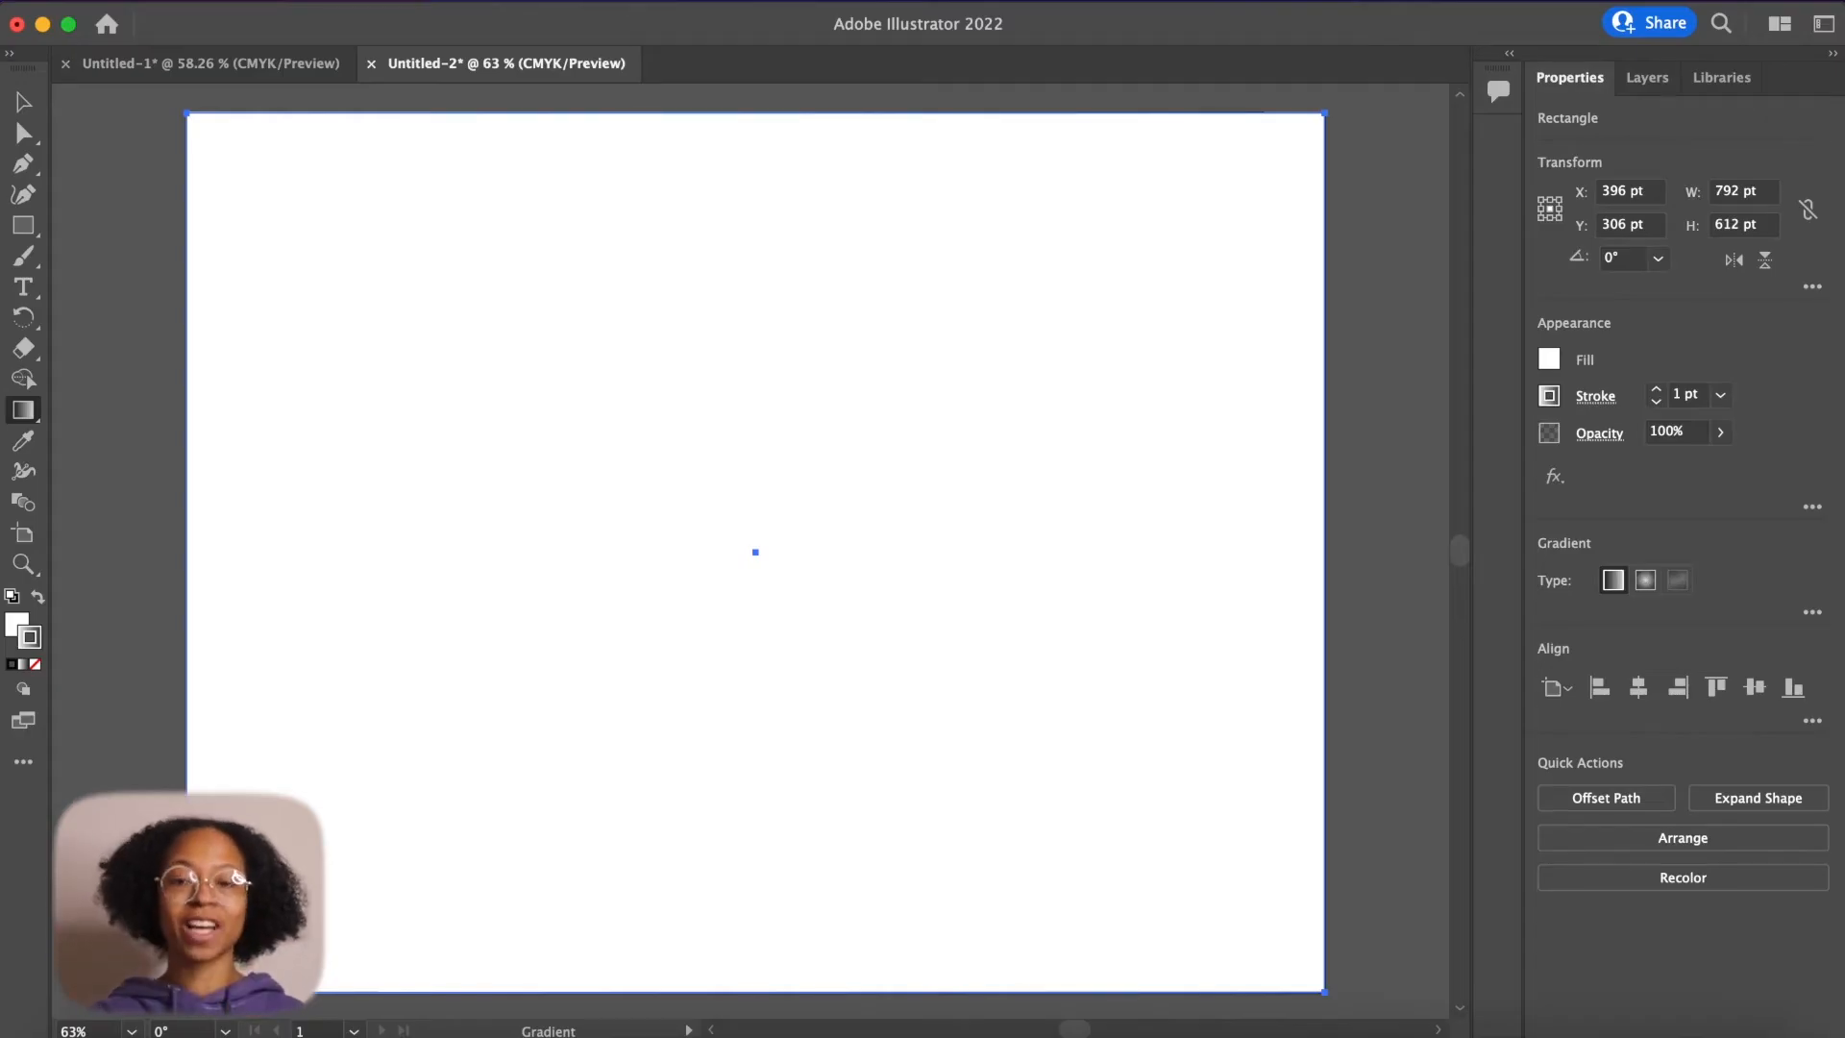
click(20, 421)
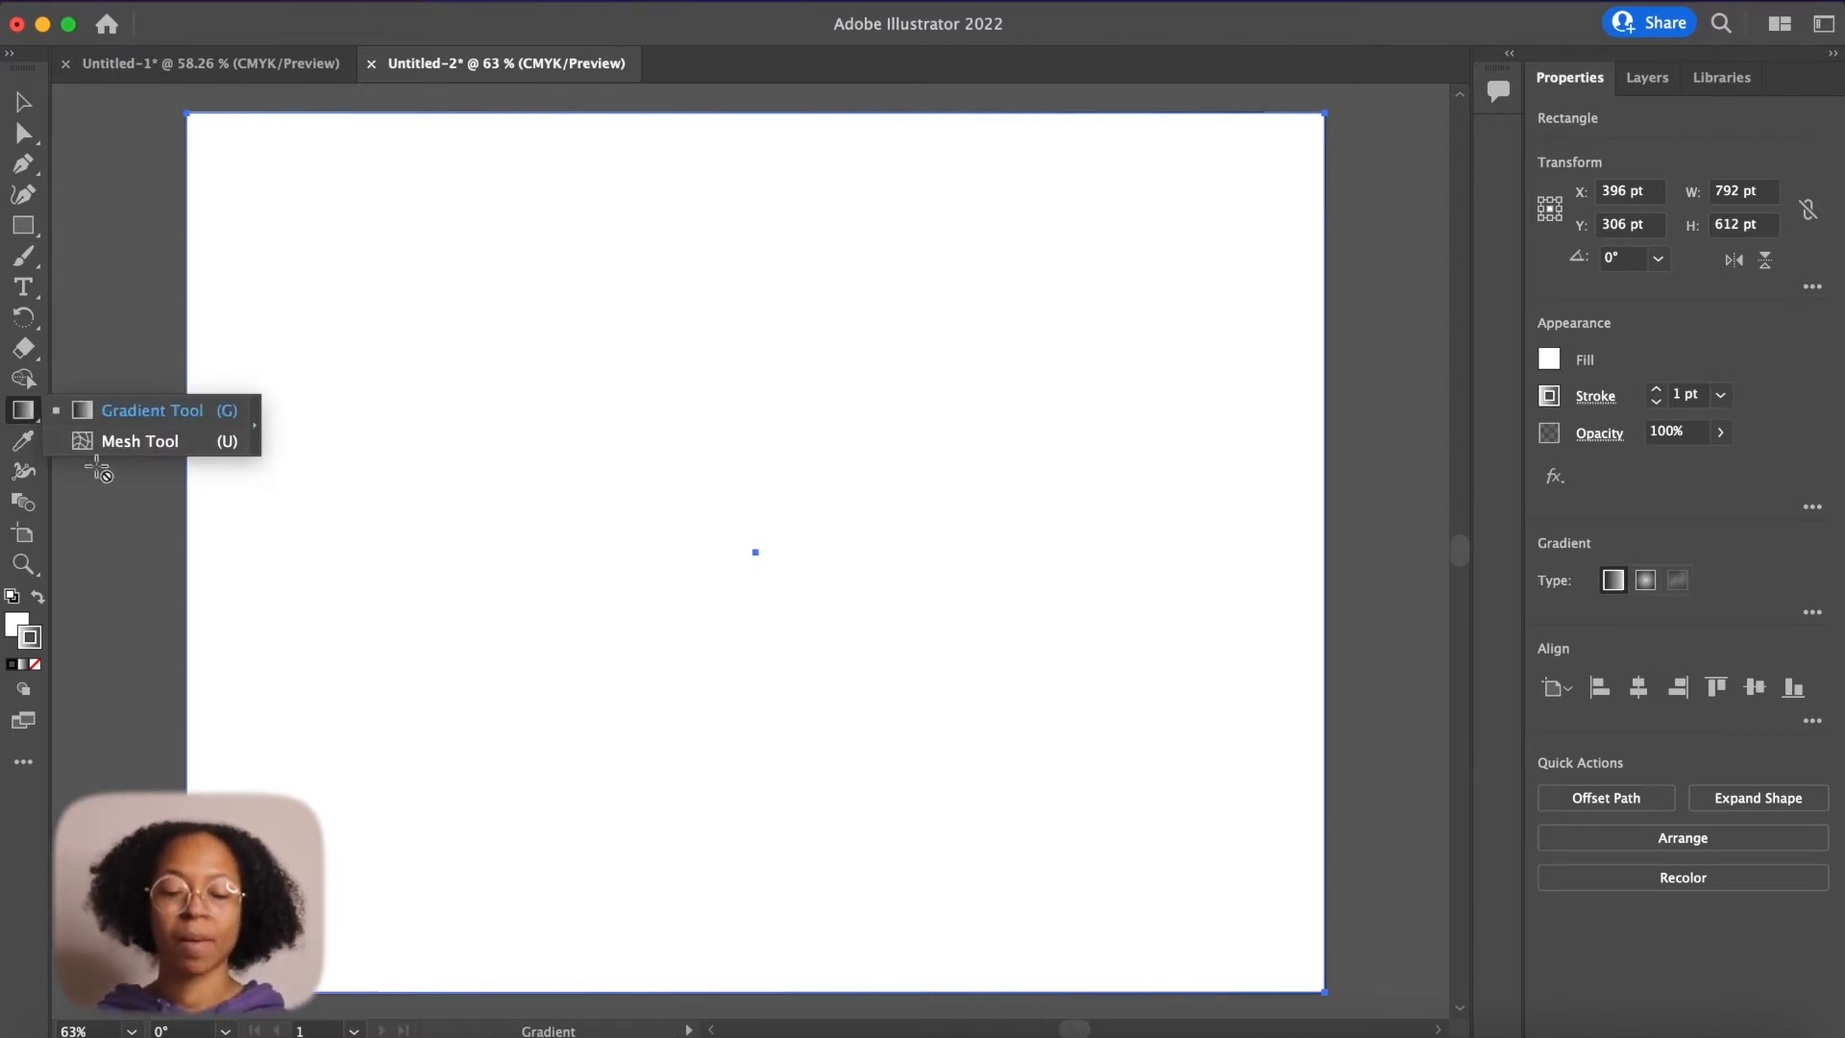
click(24, 419)
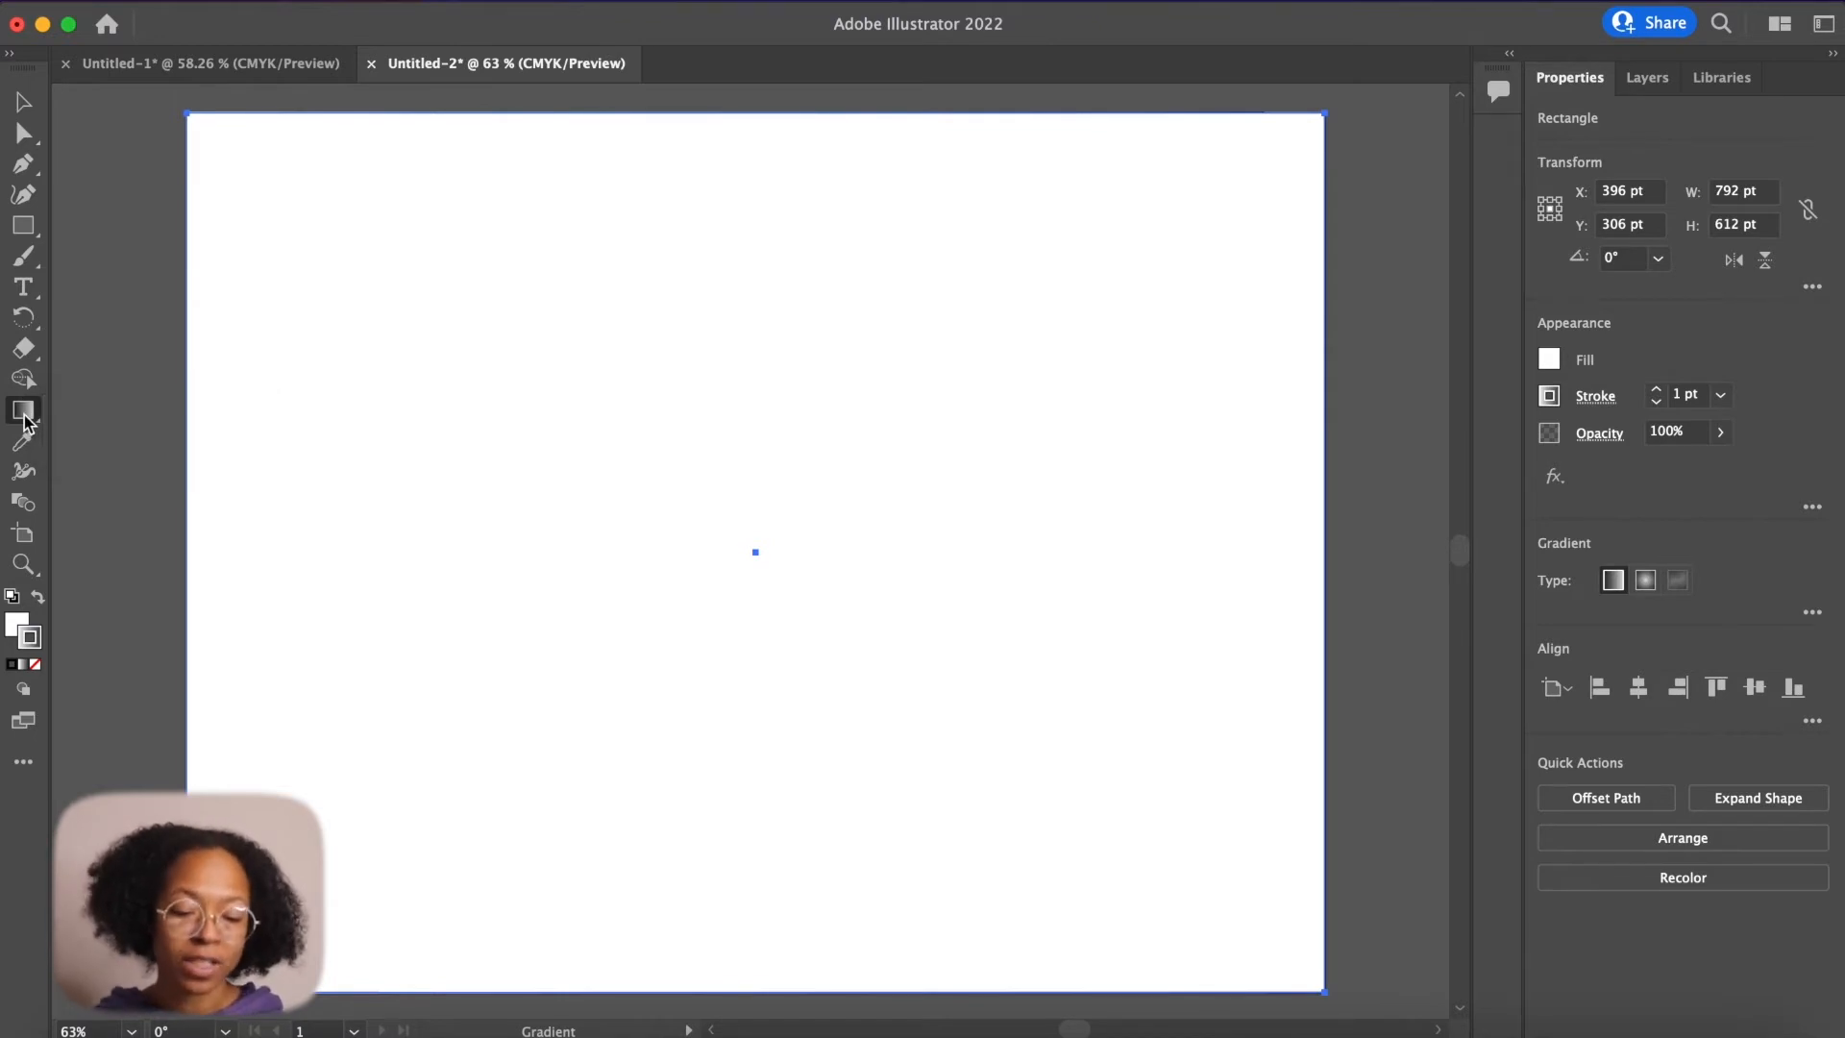
click(33, 773)
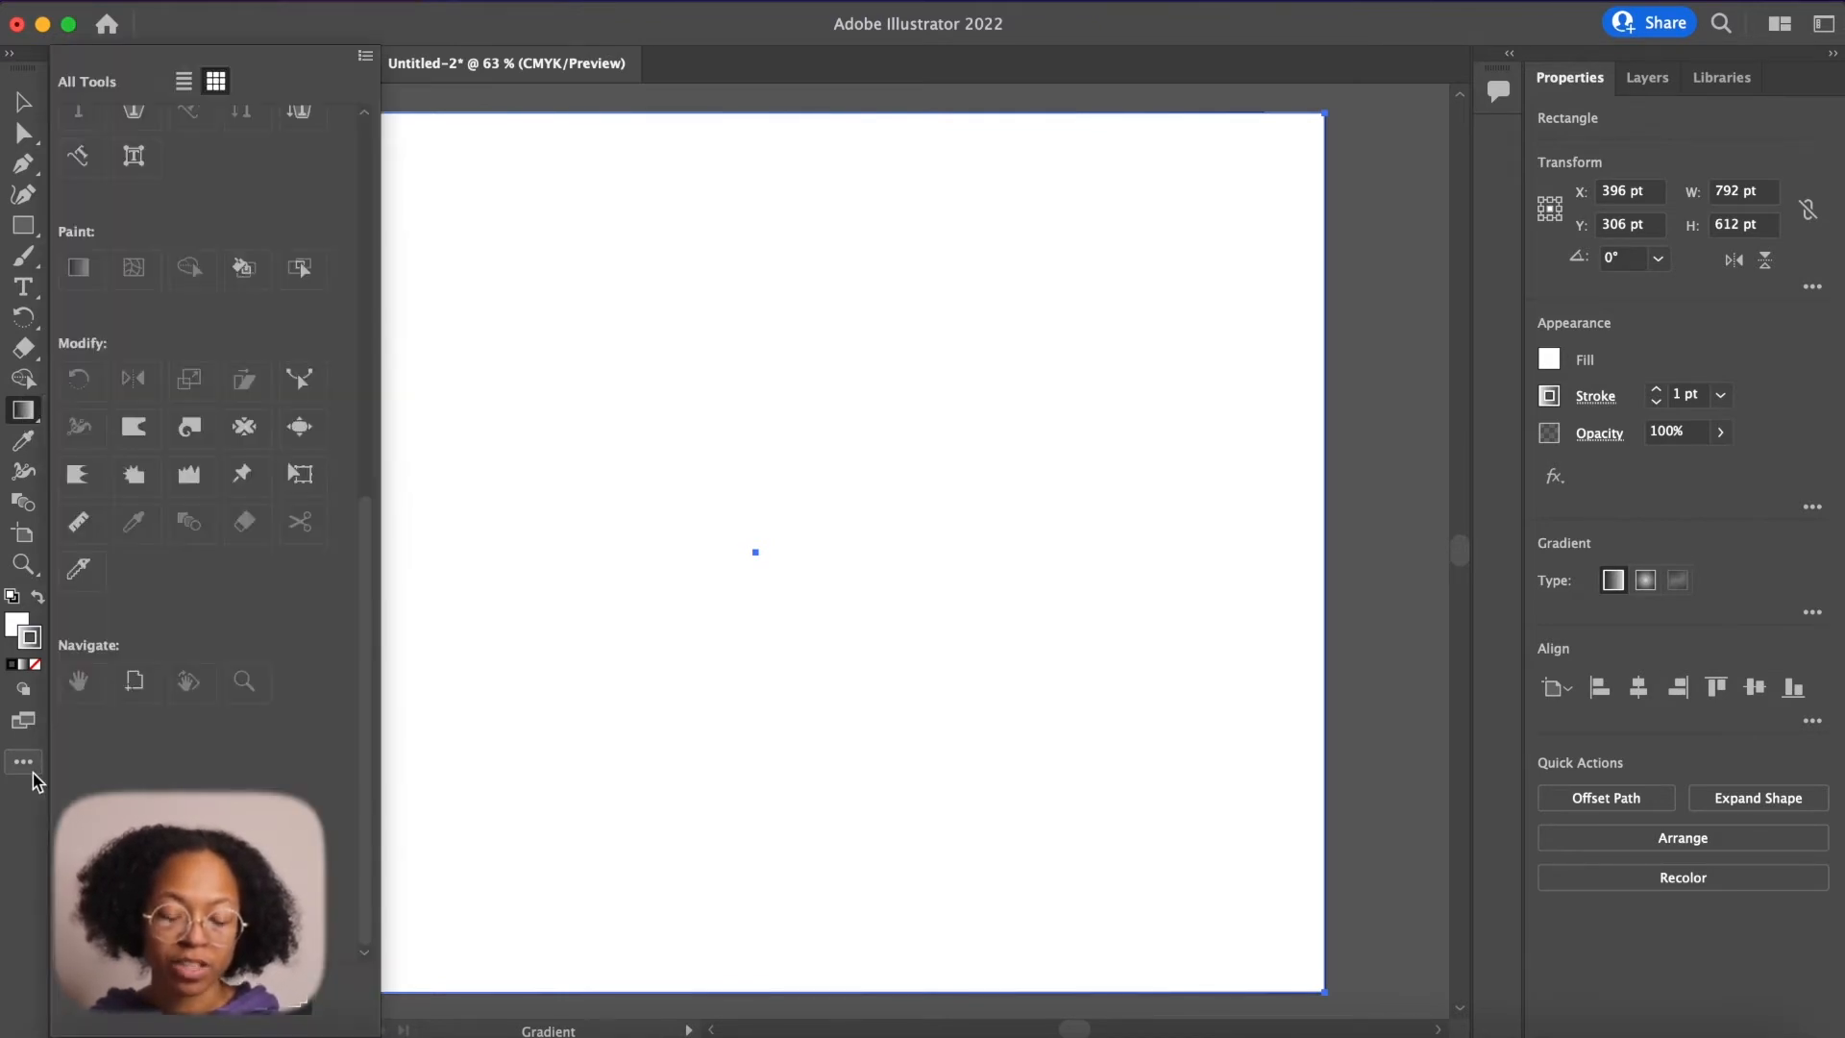
scroll(109, 436, up, 5)
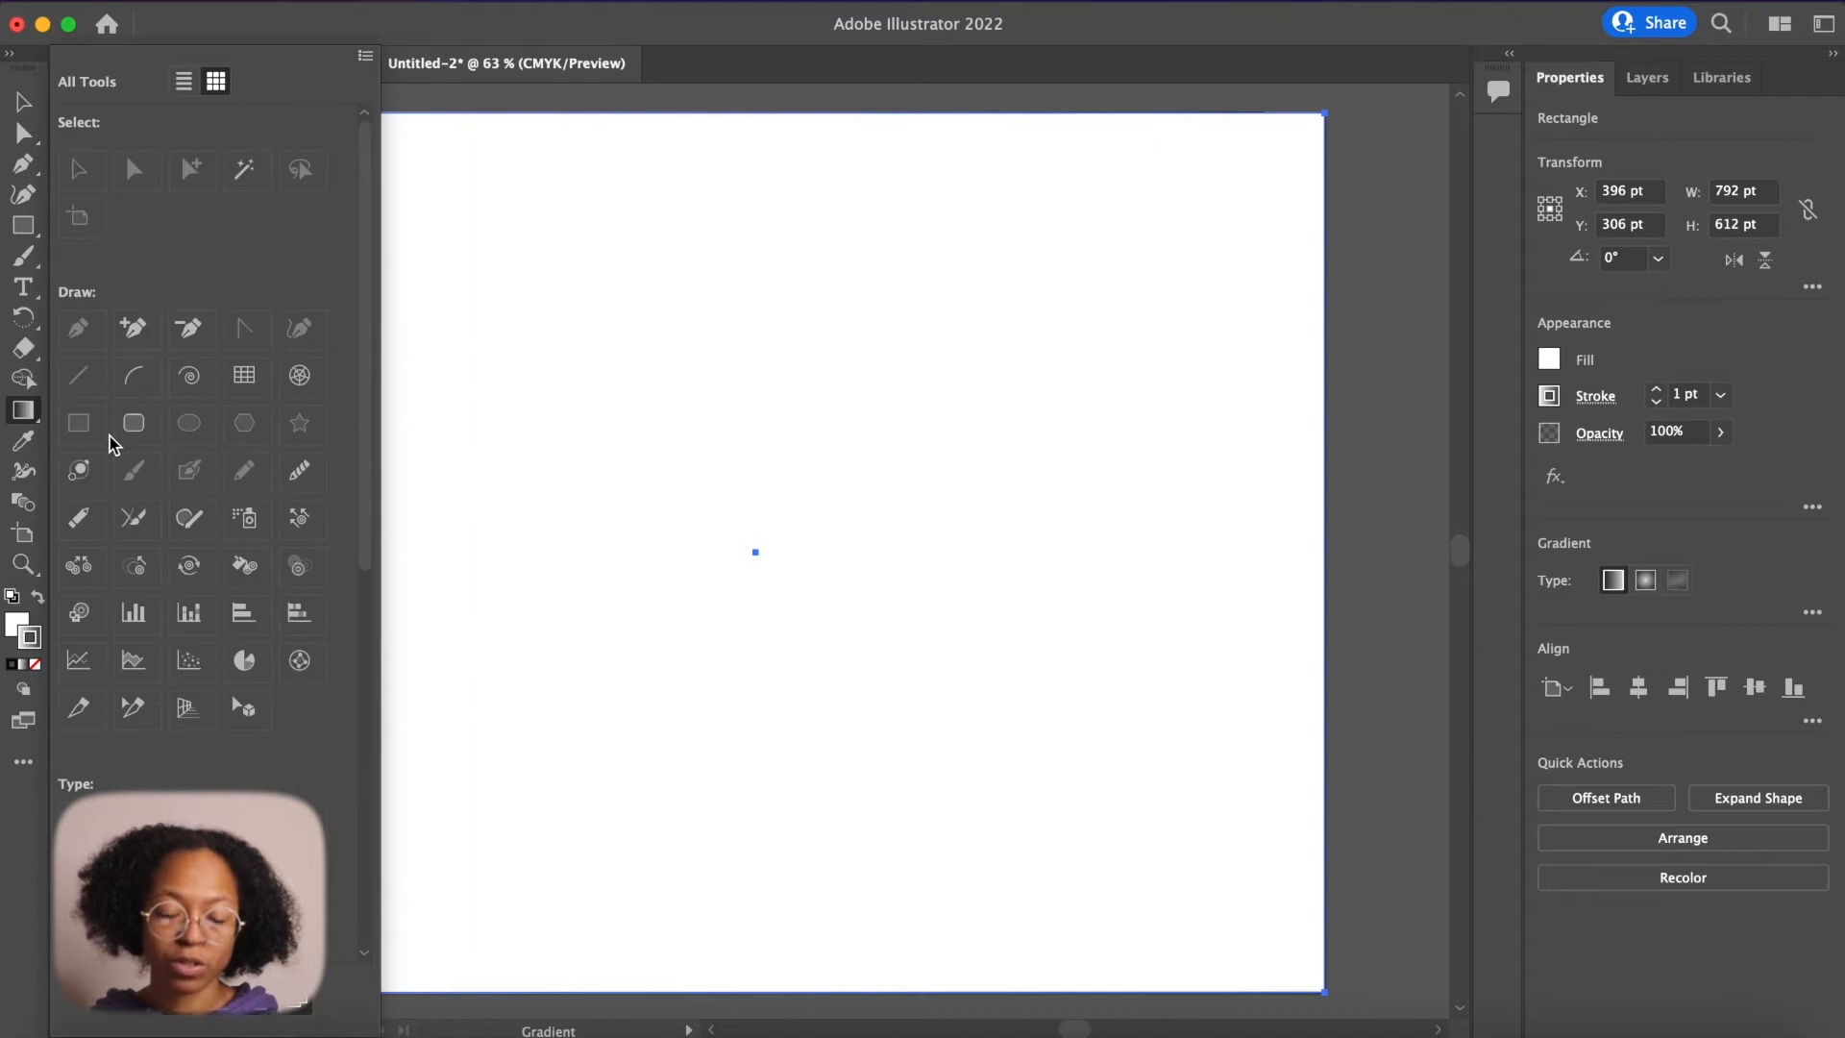
scroll(109, 437, down, 4)
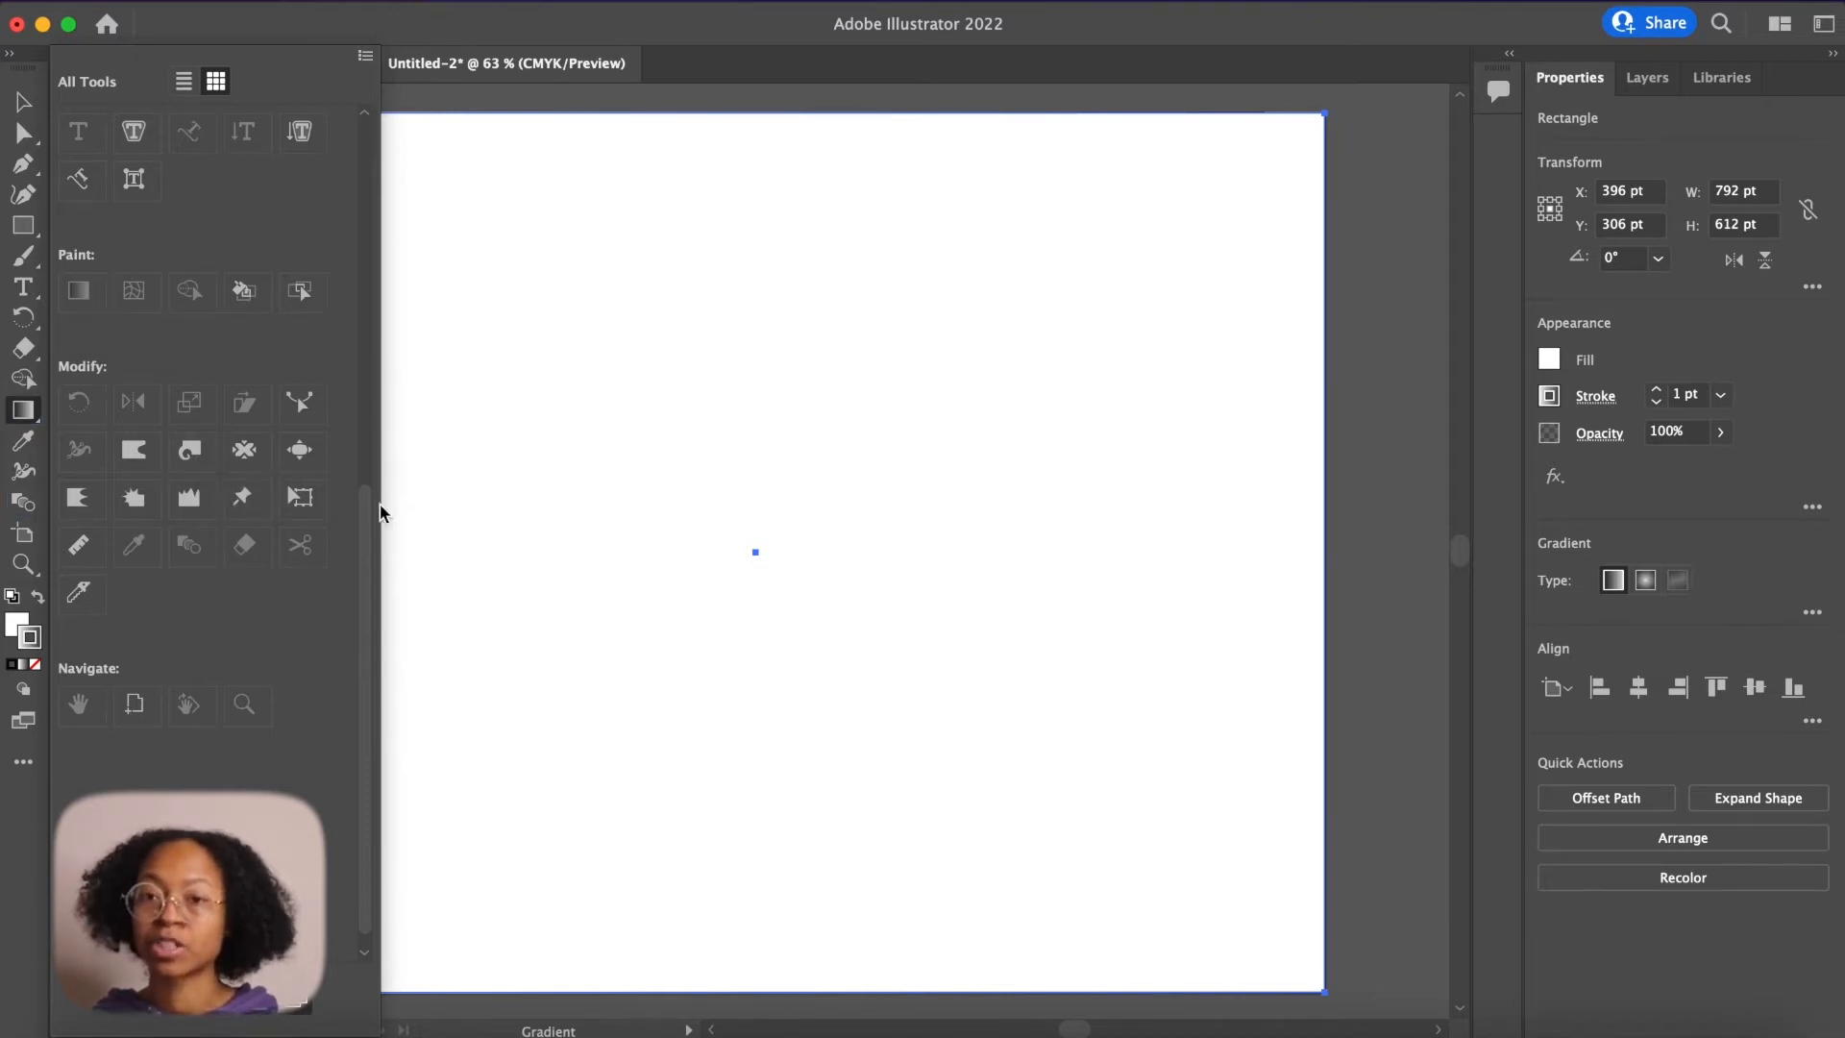
click(25, 891)
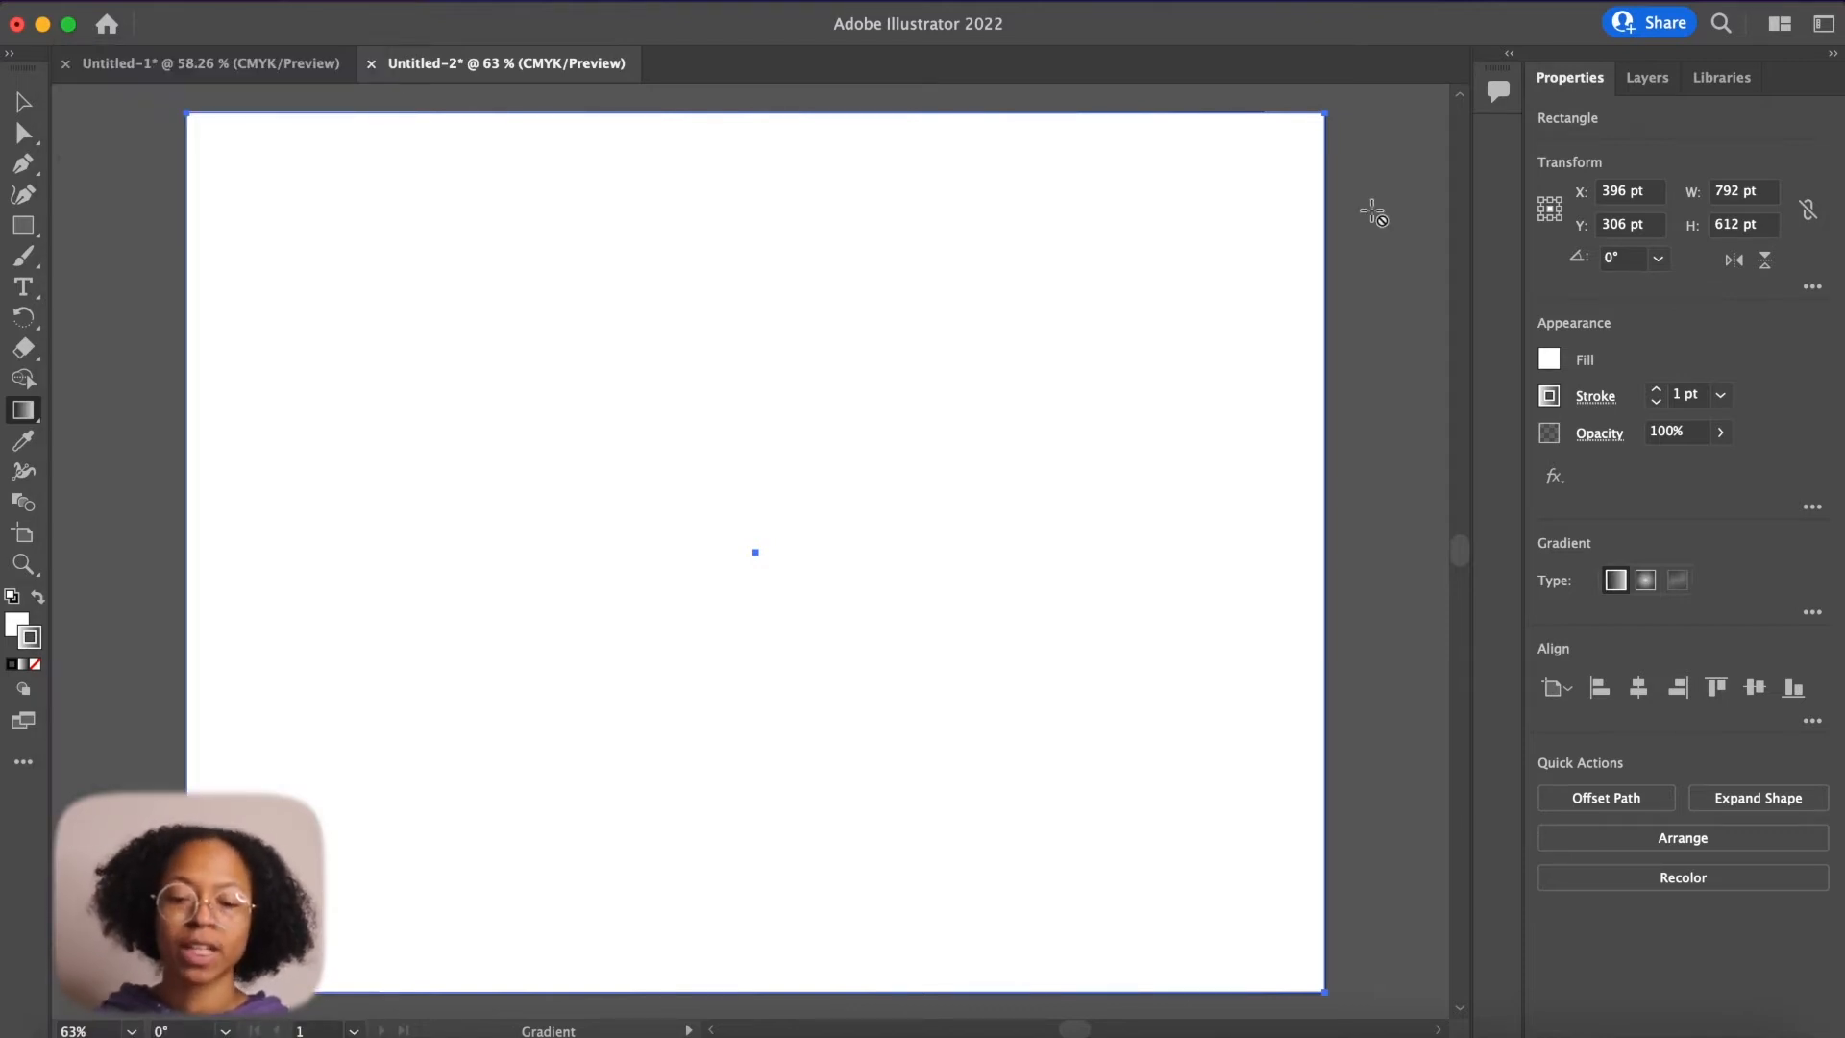
- Show the gradient settings and give the rectangle's fill a linear white-to-black gradient
click(637, 10)
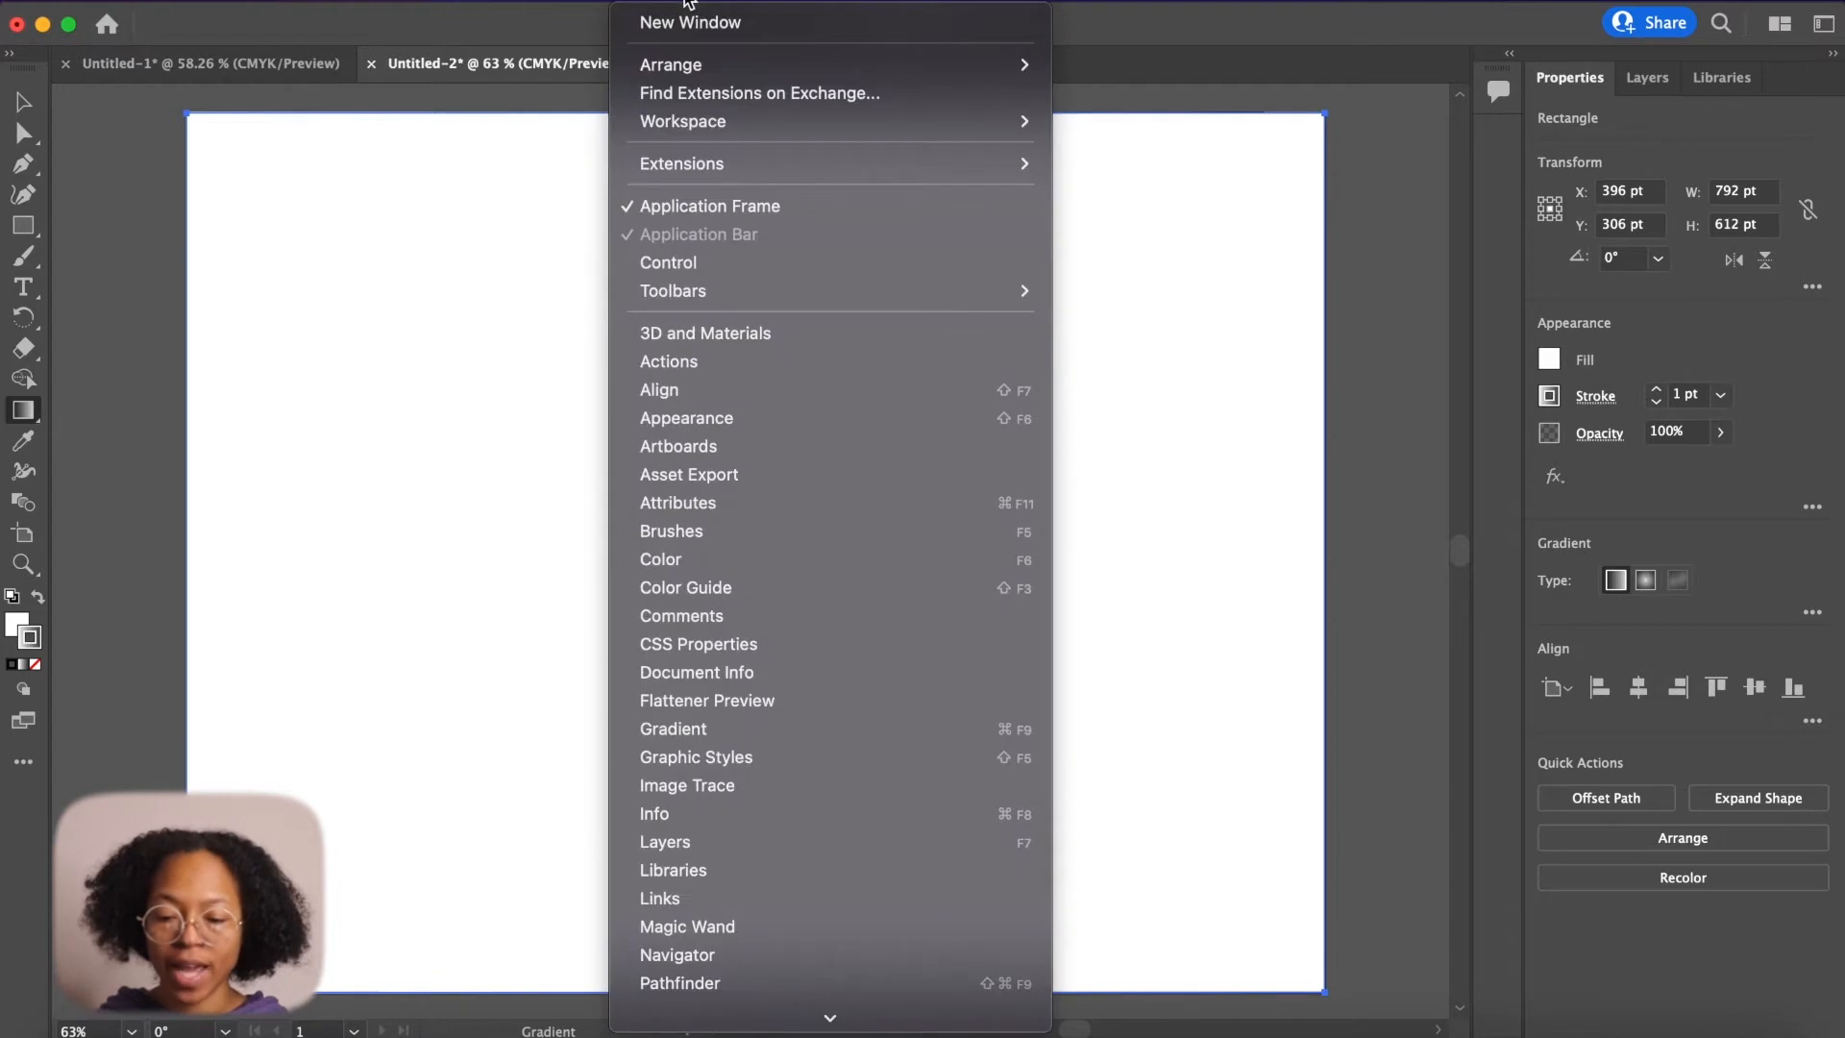
click(713, 728)
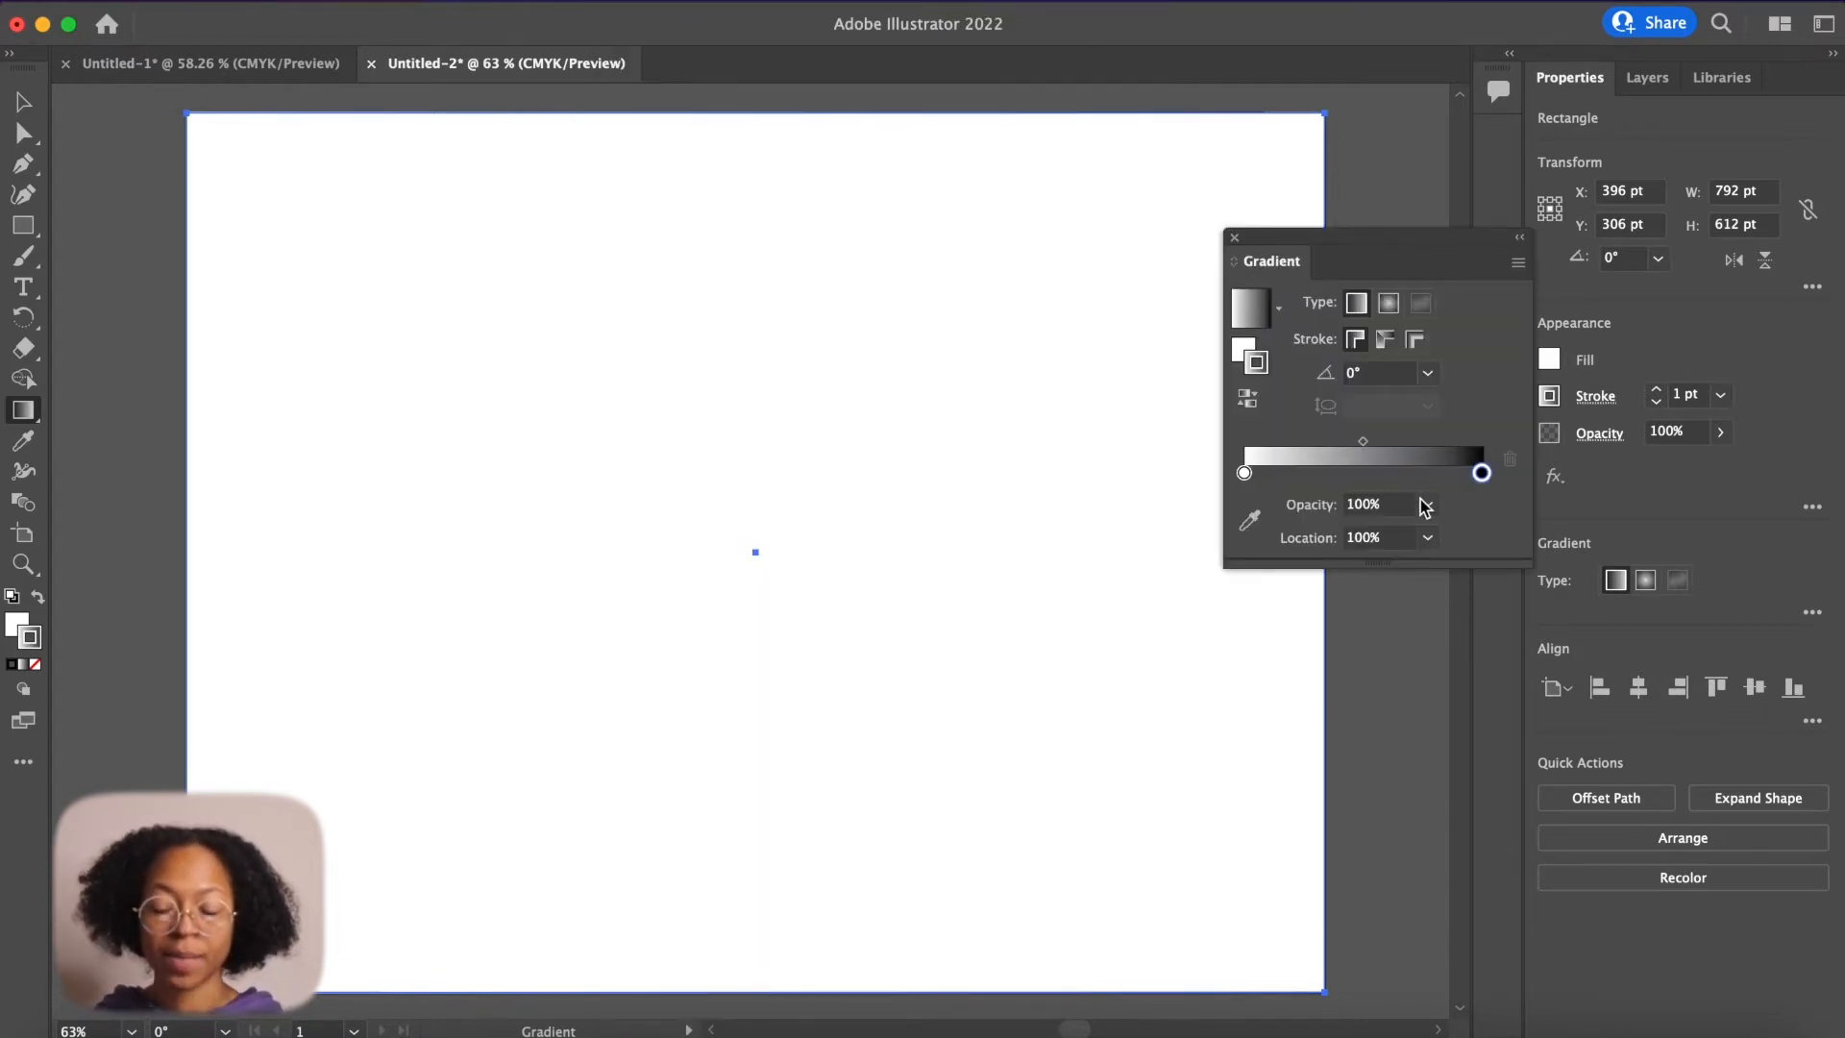
drag(1481, 471, 1431, 474)
click(1512, 462)
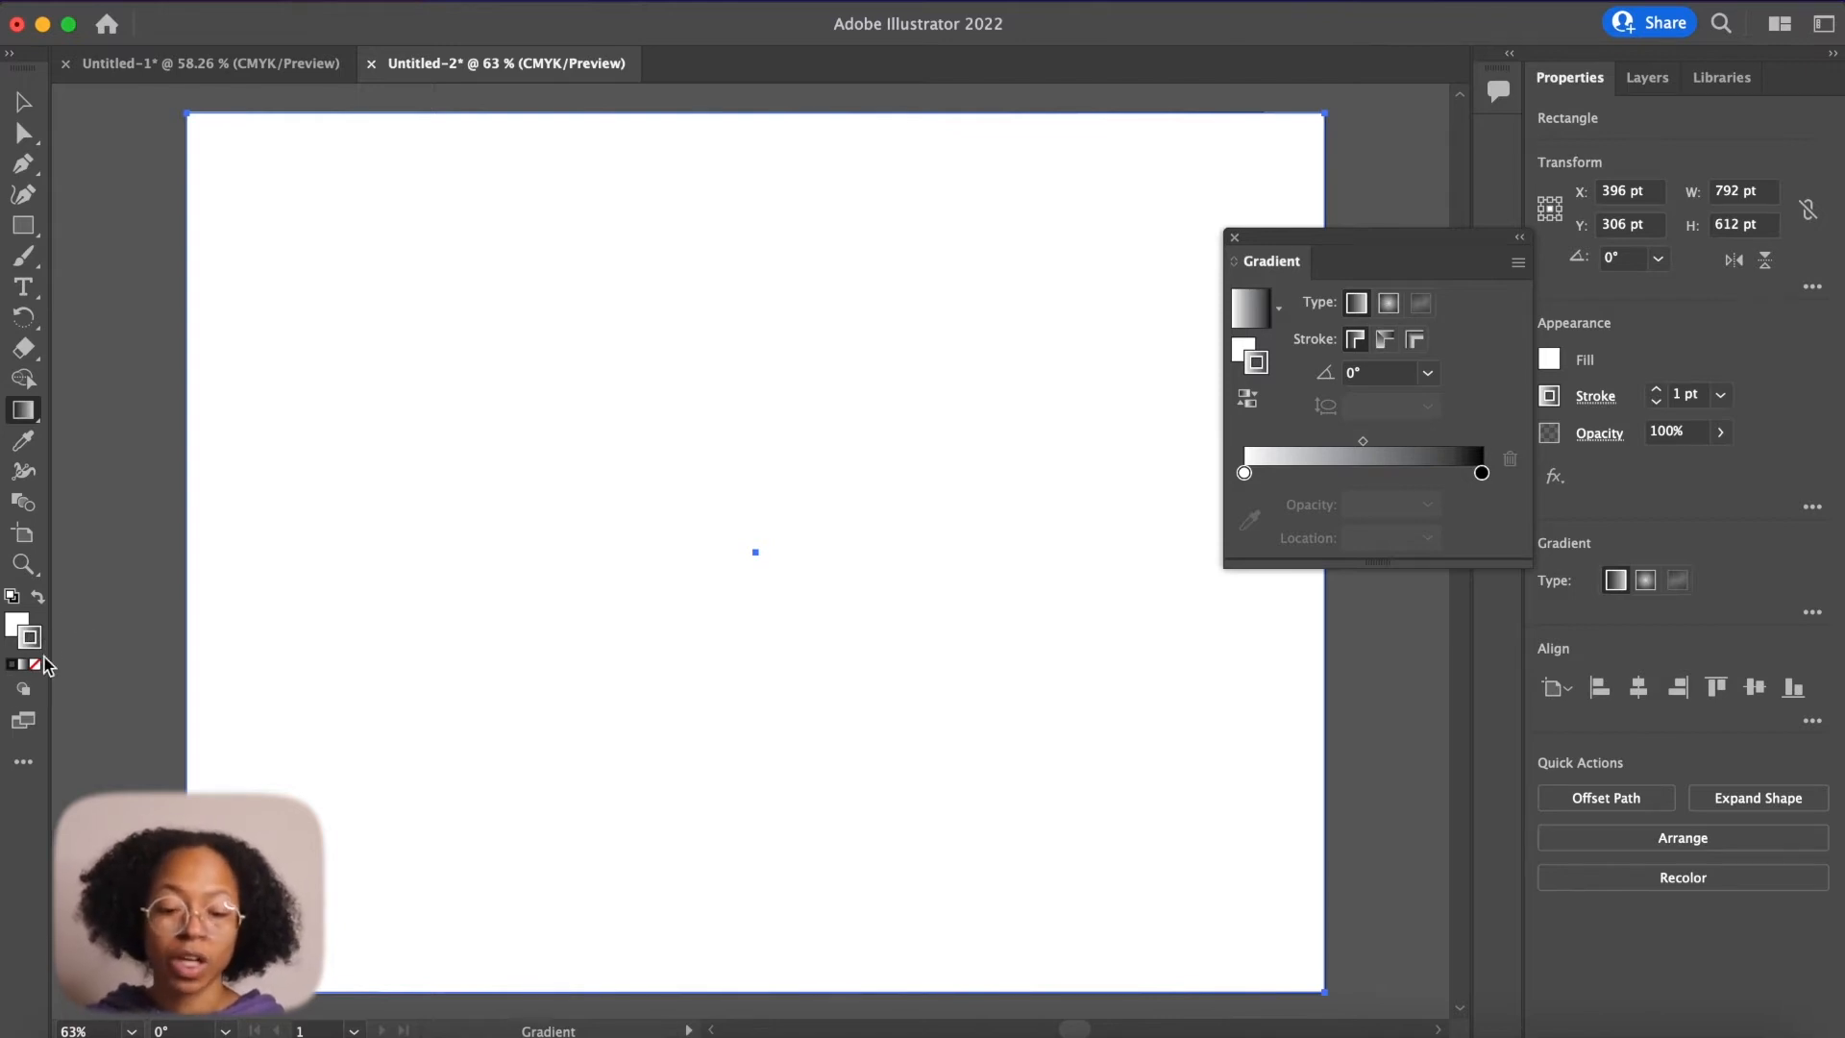
click(39, 597)
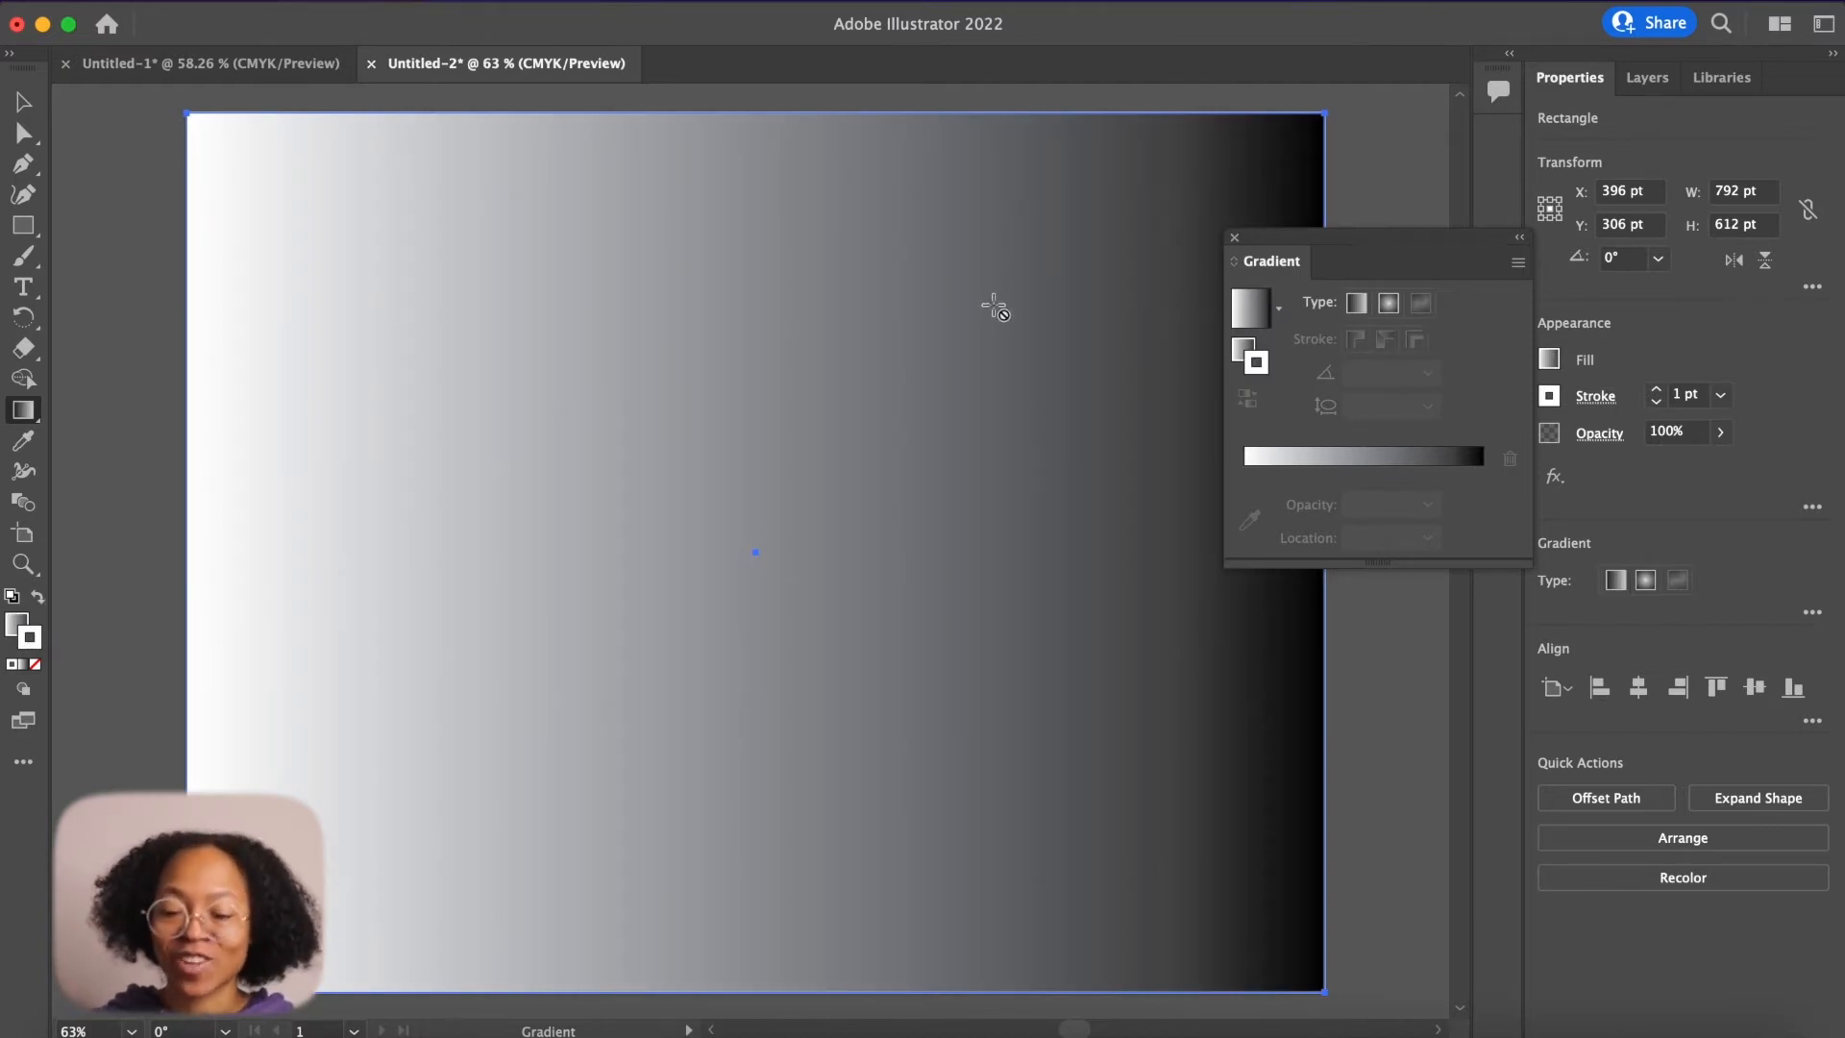
- Set the stroke gradient's end colour stop to the darkest brown swatch and its start stop to a light brown
drag(1337, 242, 1443, 207)
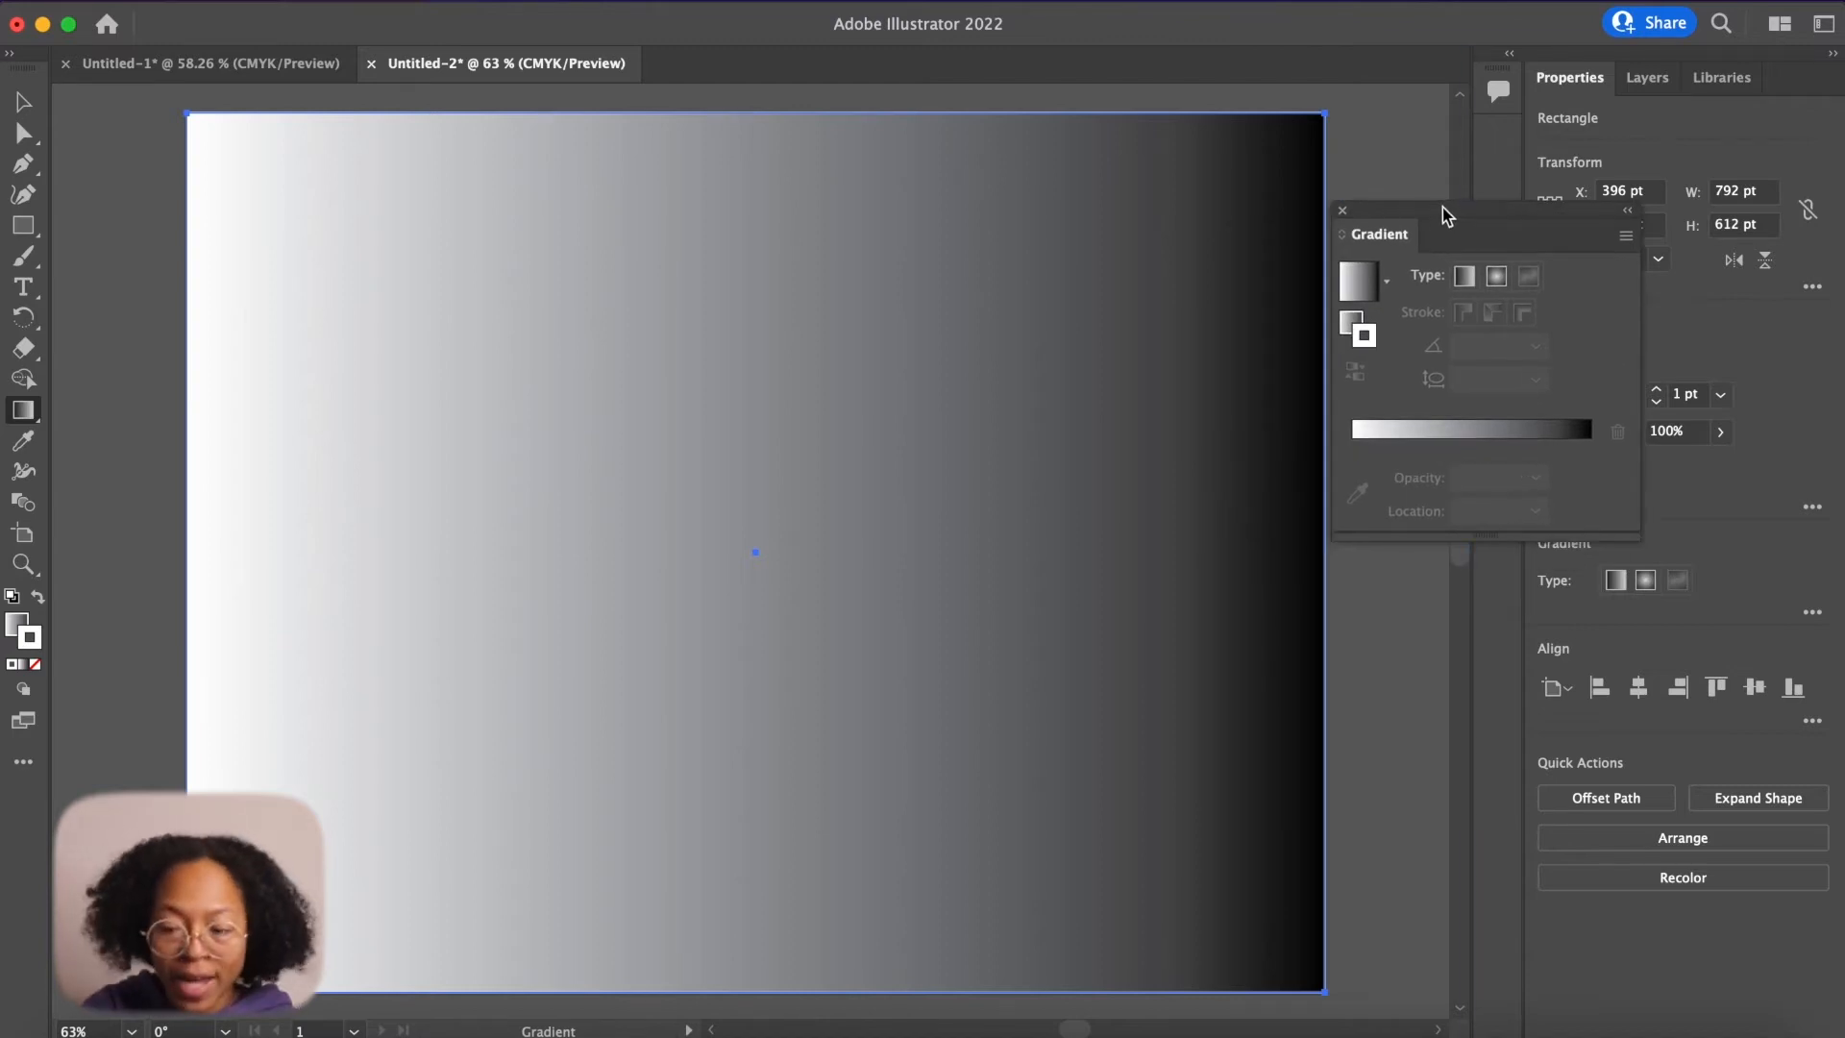
click(1432, 444)
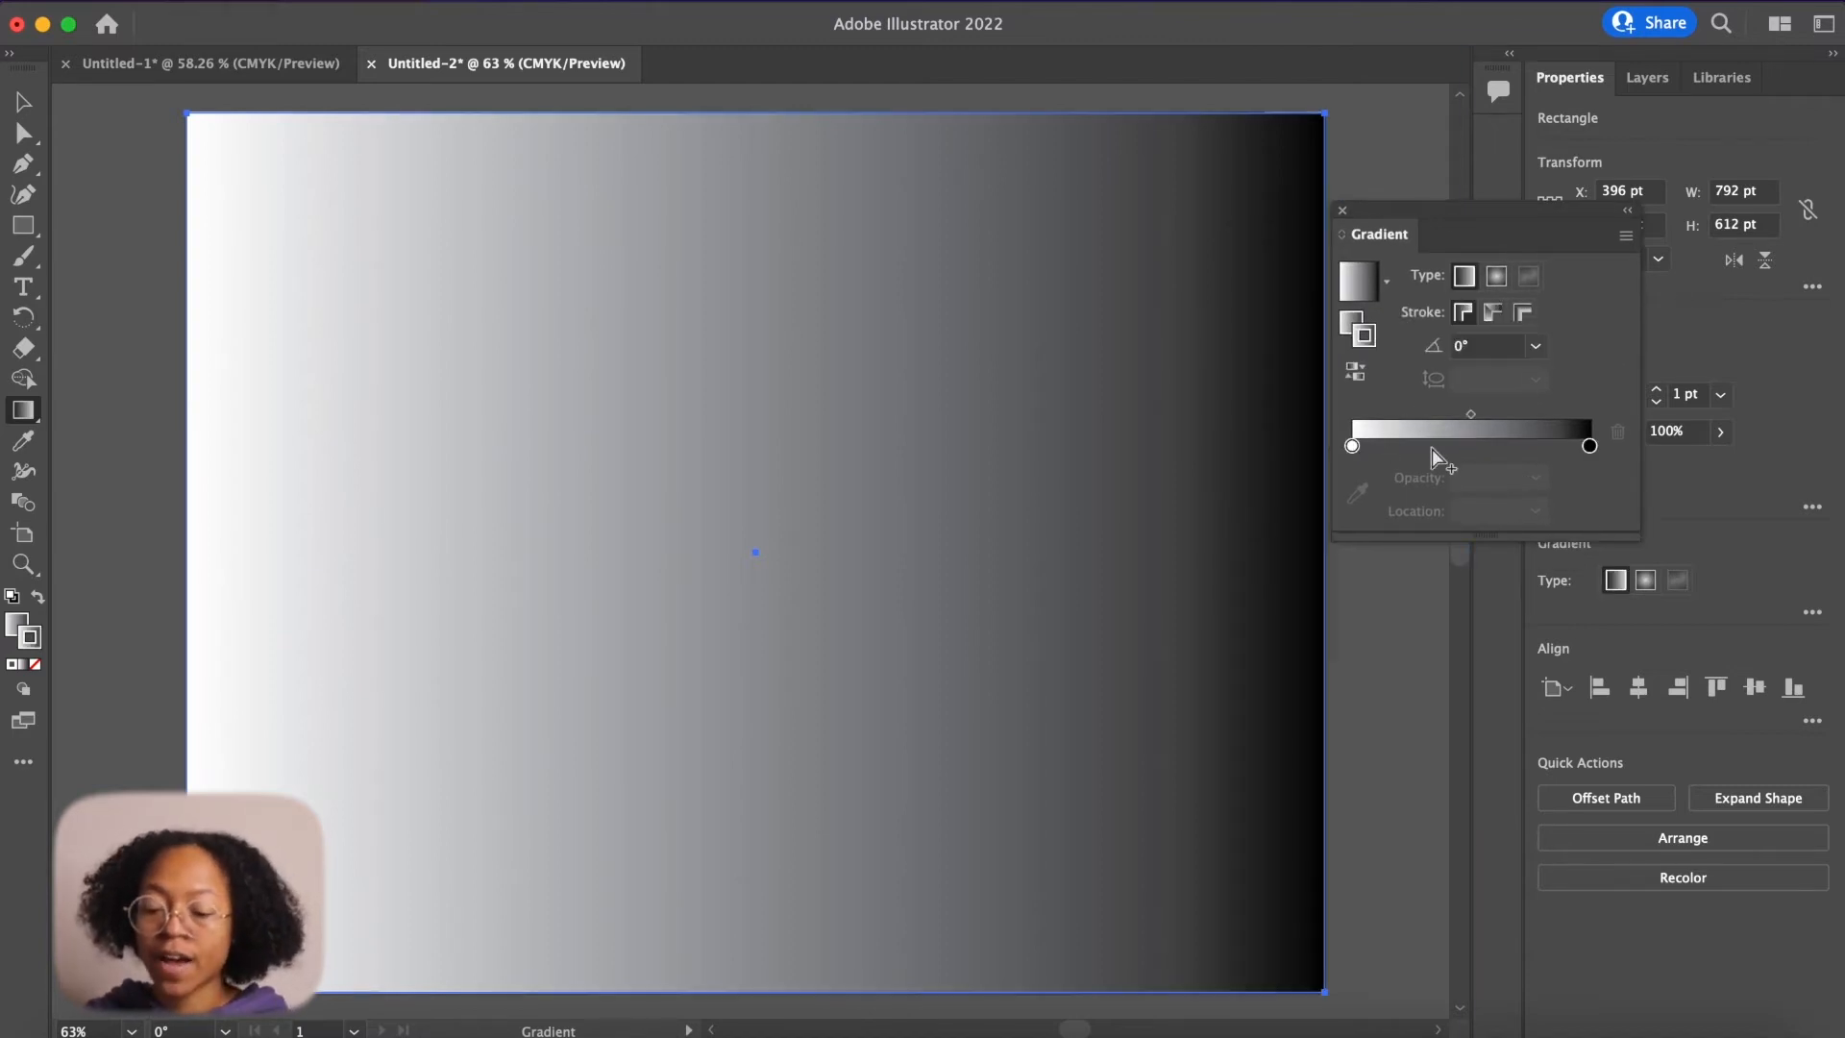
click(1590, 447)
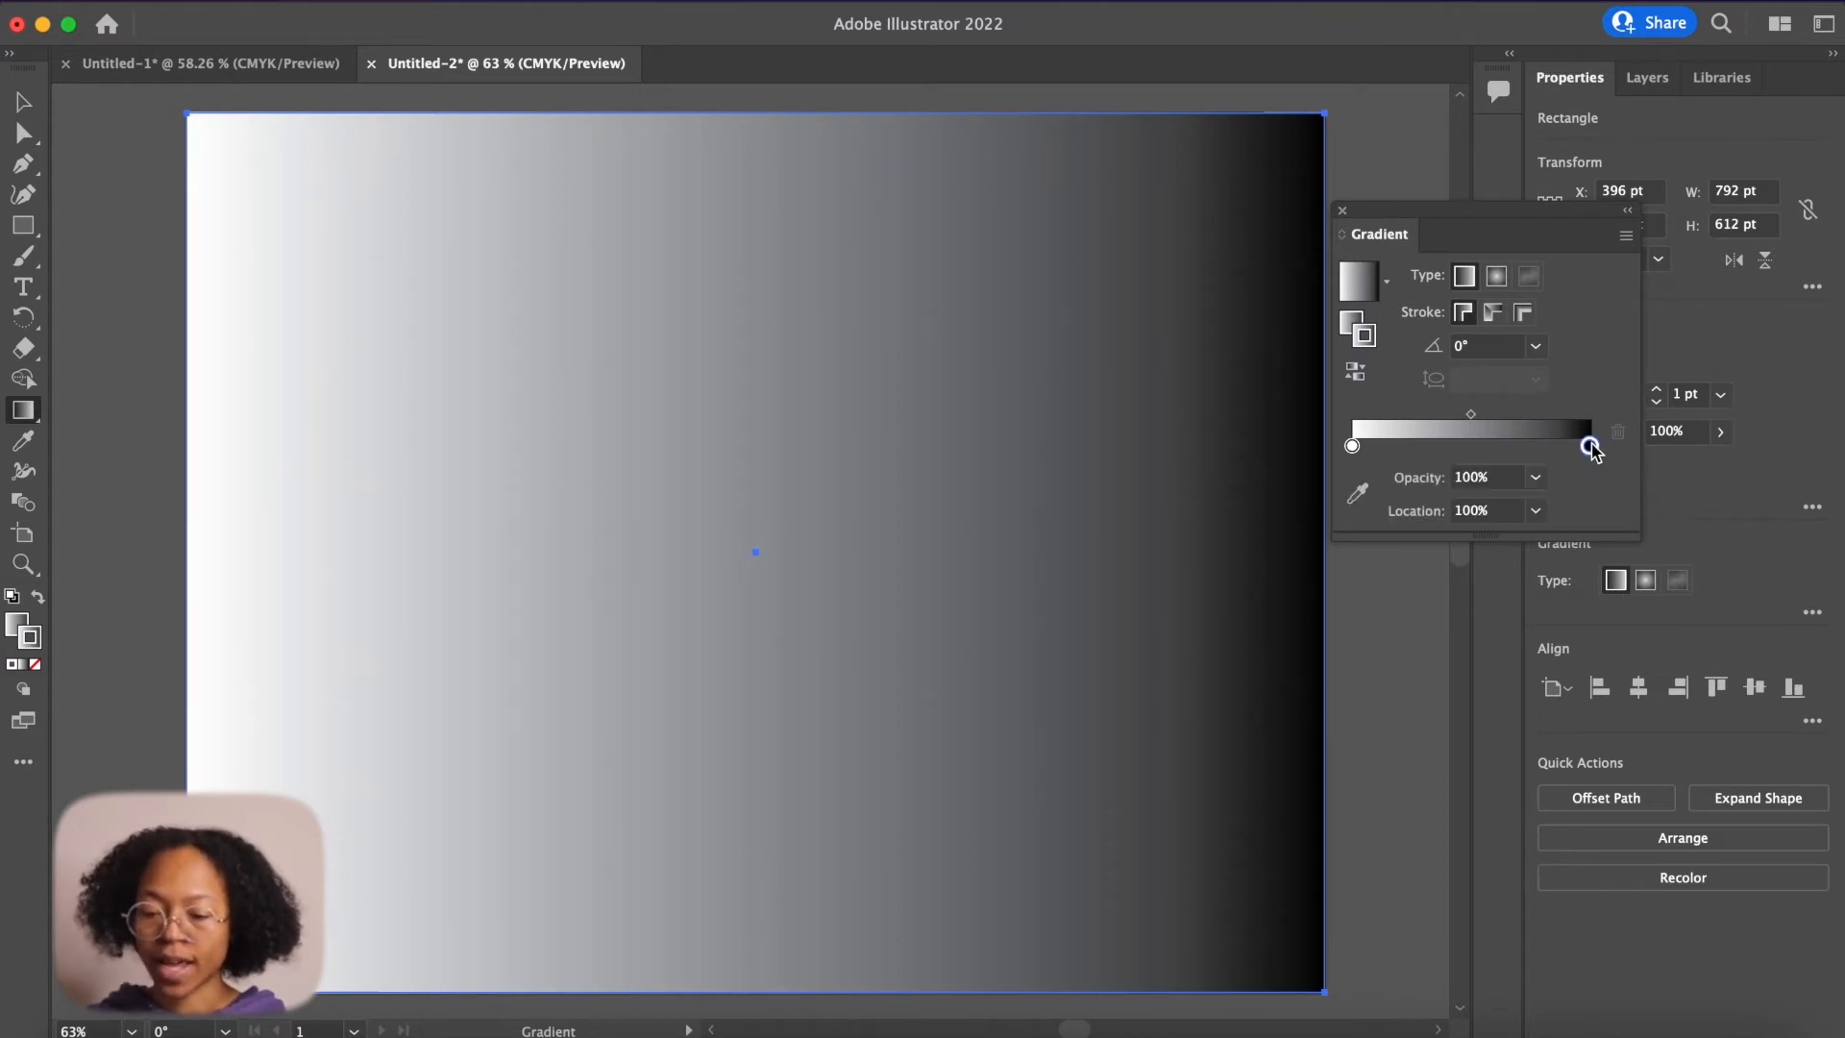
double_click(1592, 452)
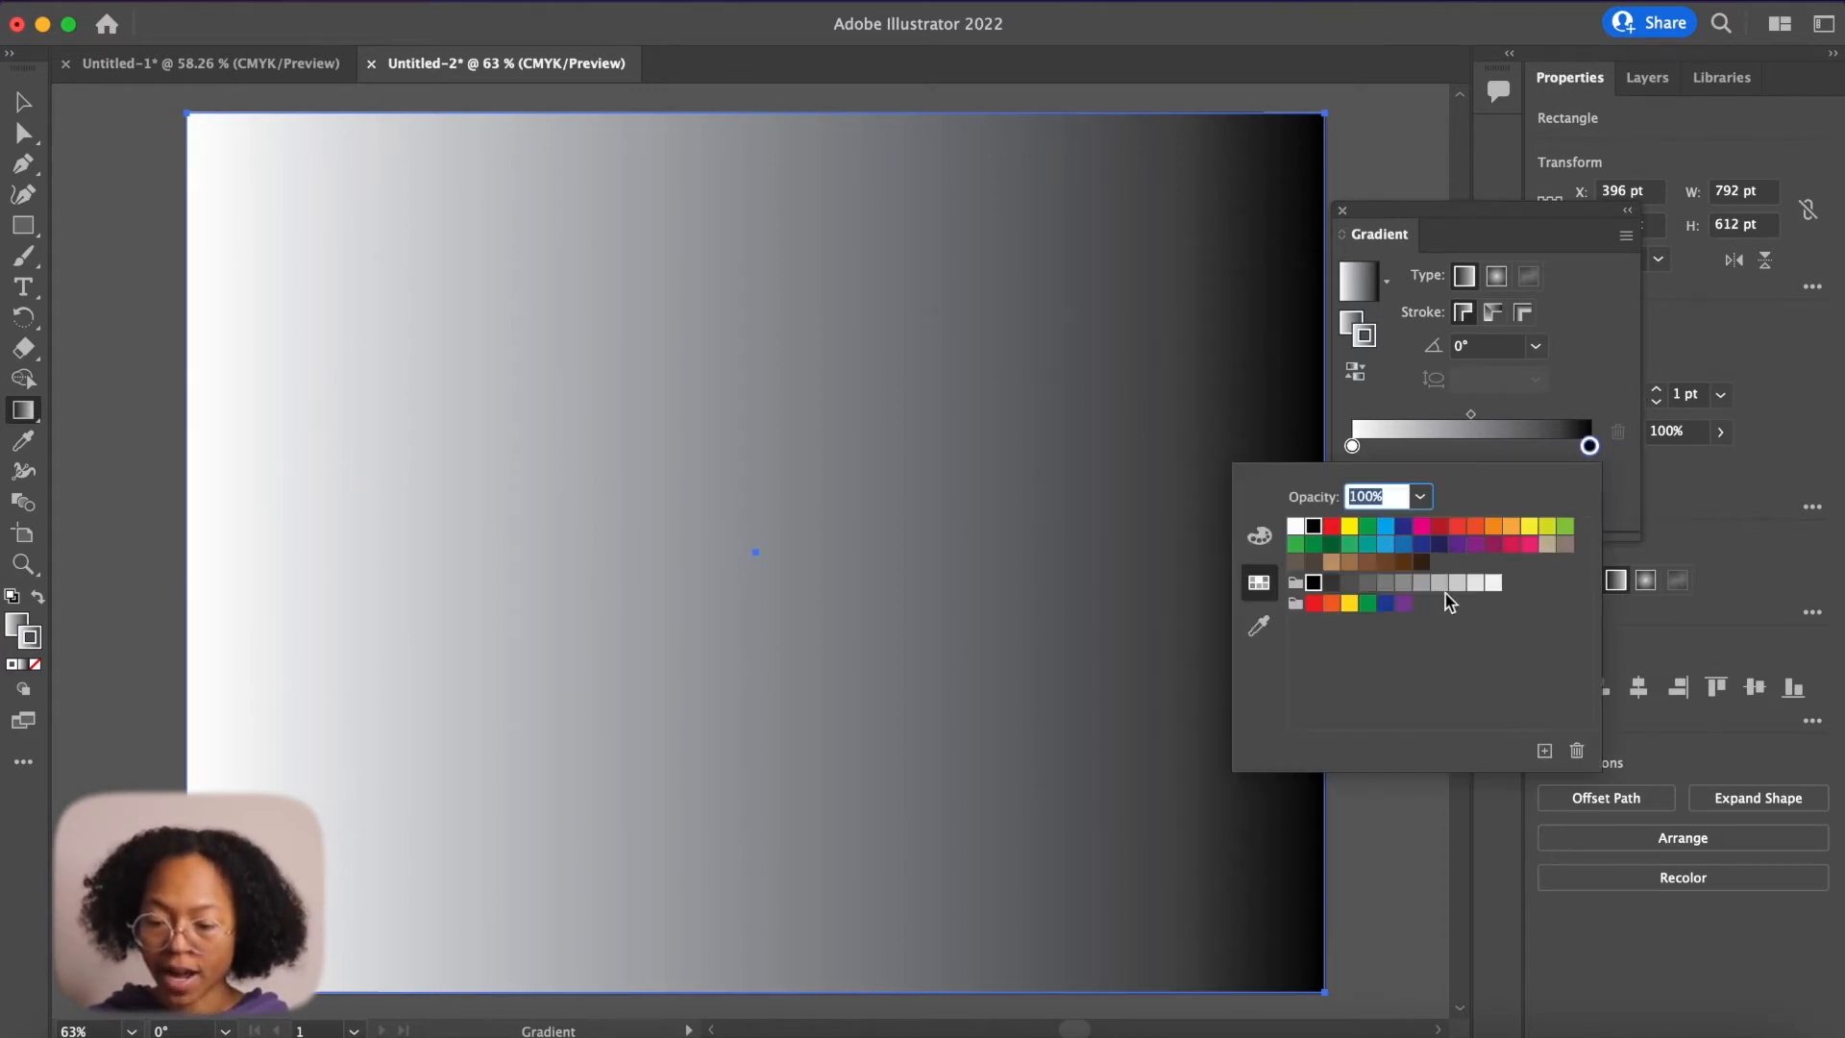
click(1422, 564)
click(1353, 446)
double_click(1353, 447)
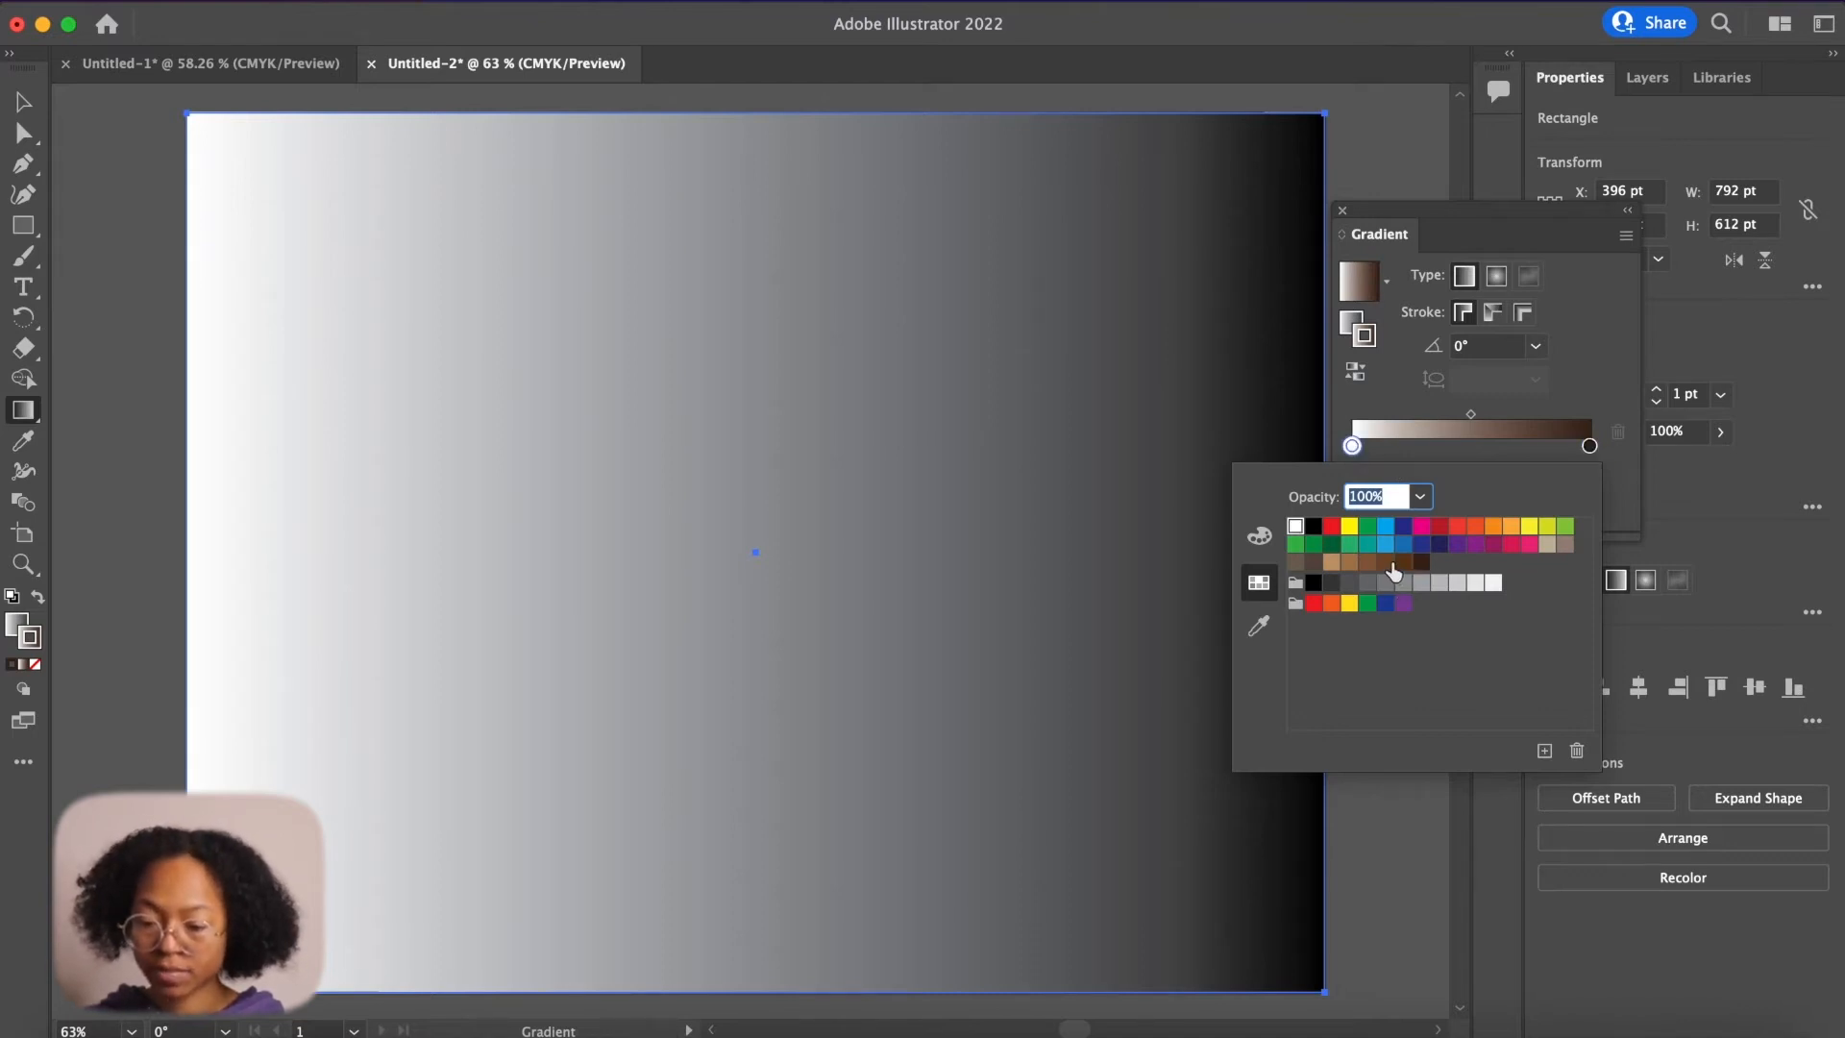
click(1350, 563)
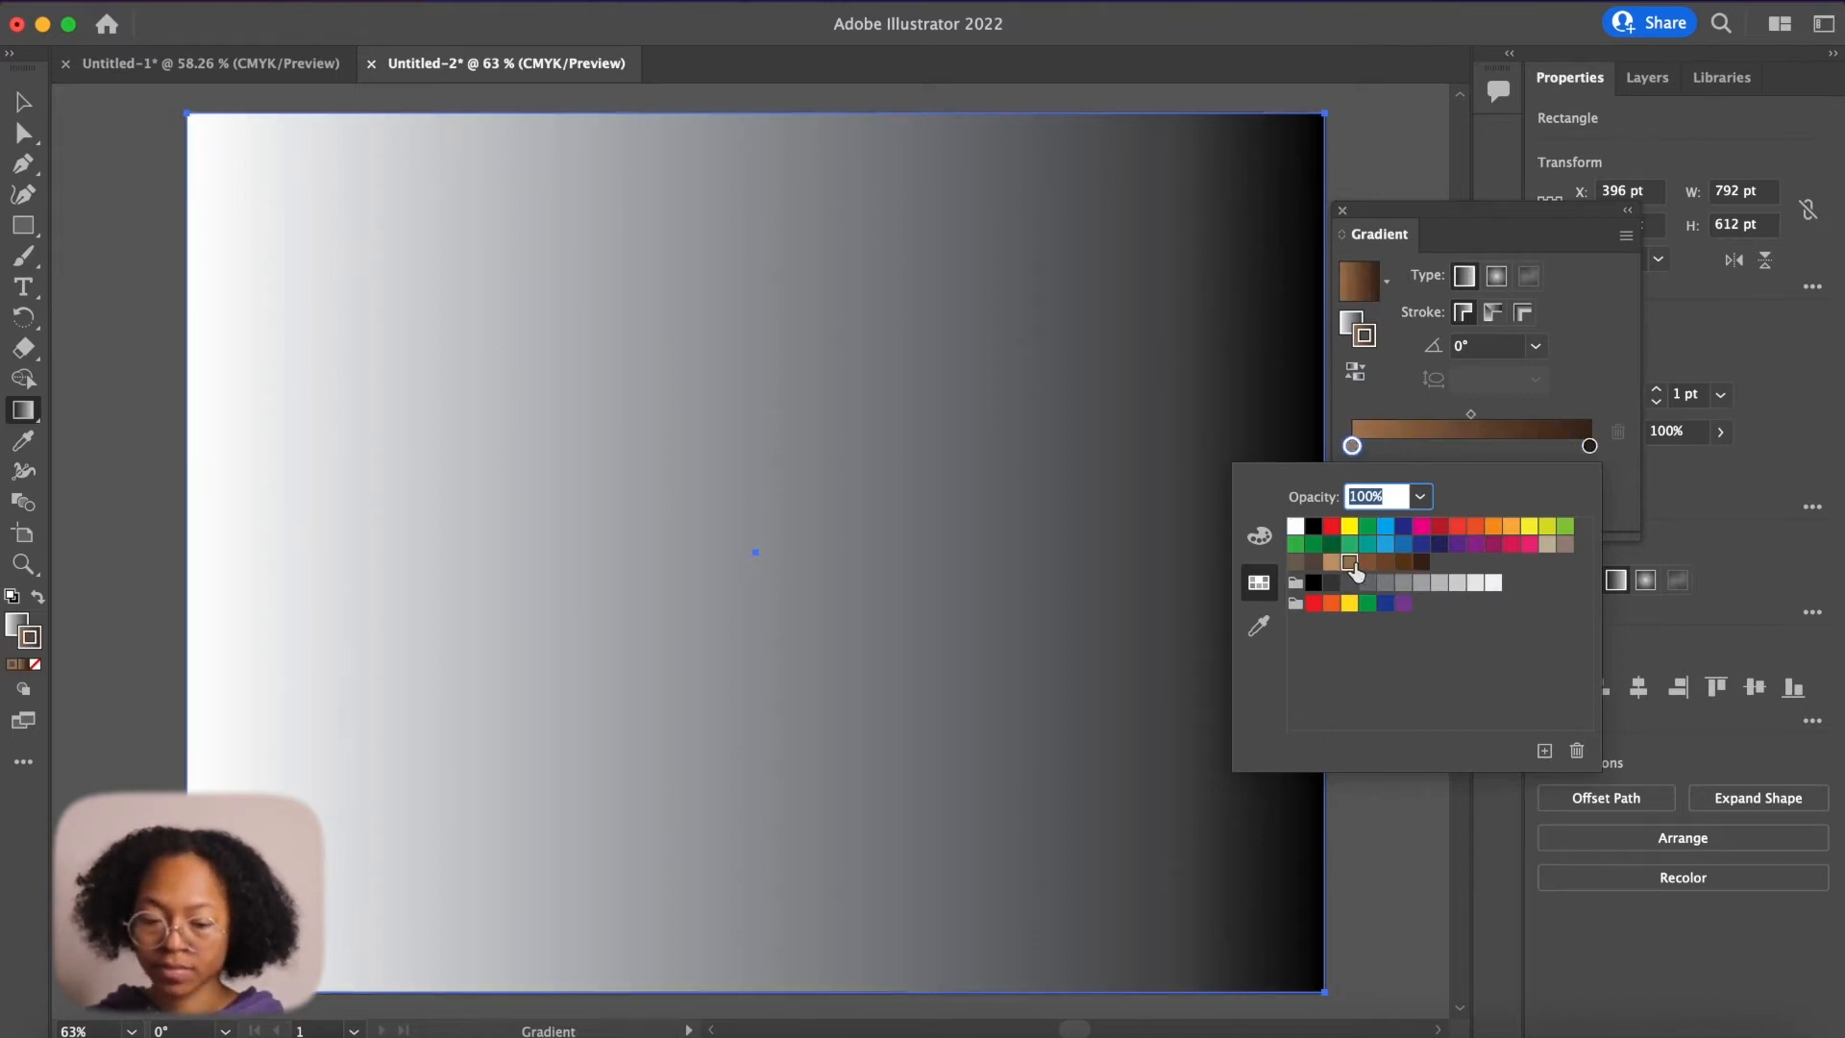
click(1606, 344)
- Swap fill and stroke so the brown gradient fills the rectangle, and set the stroke to none
click(43, 599)
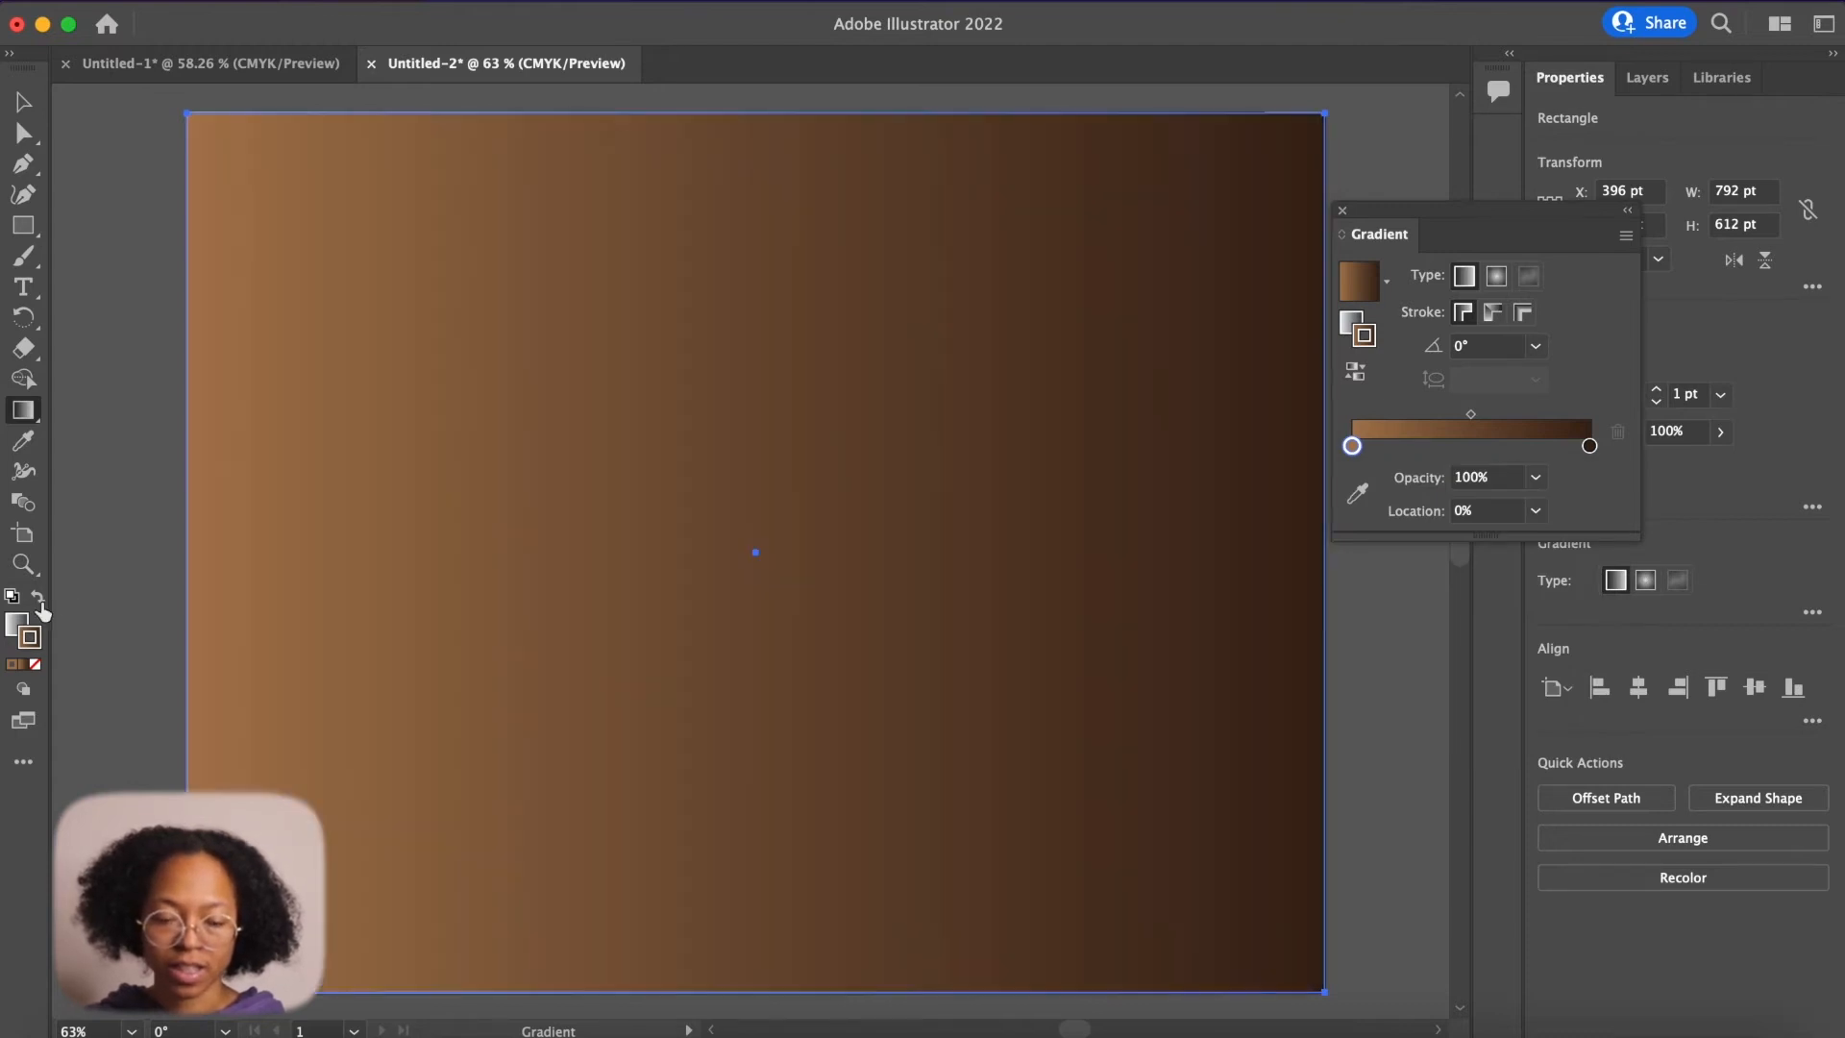
click(35, 666)
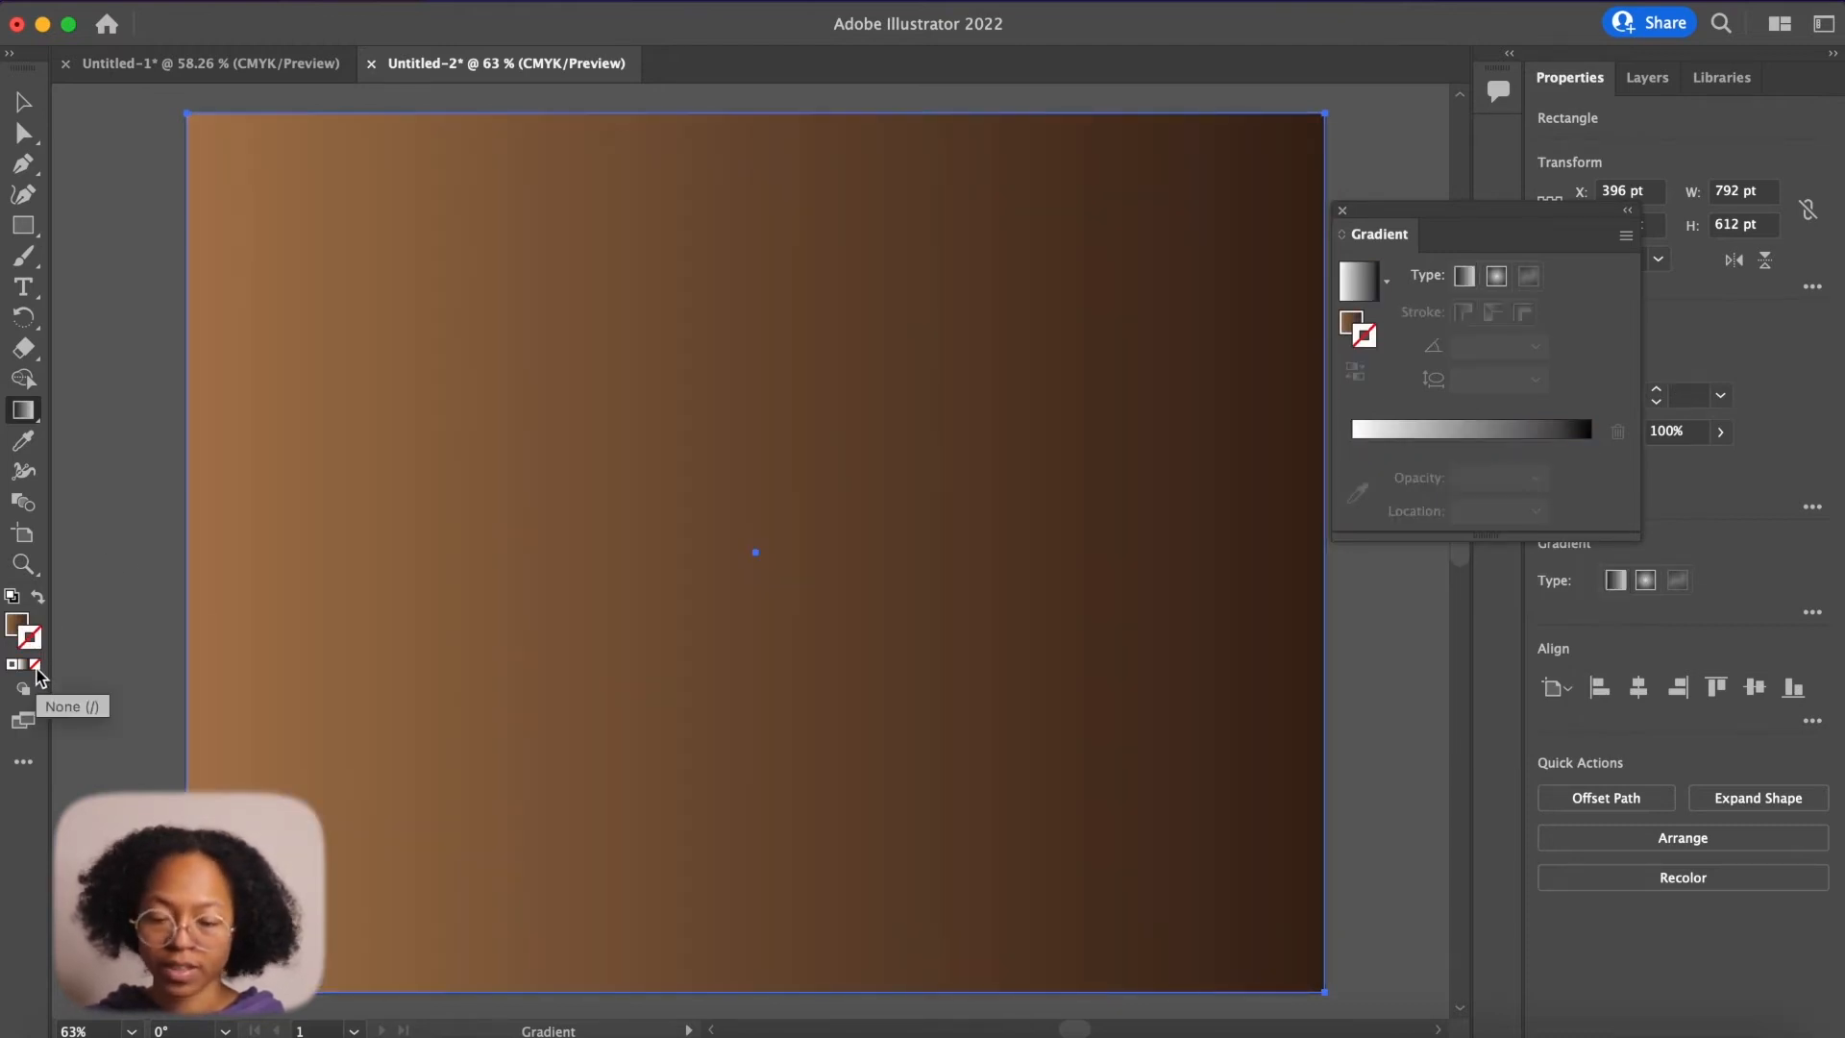
click(16, 642)
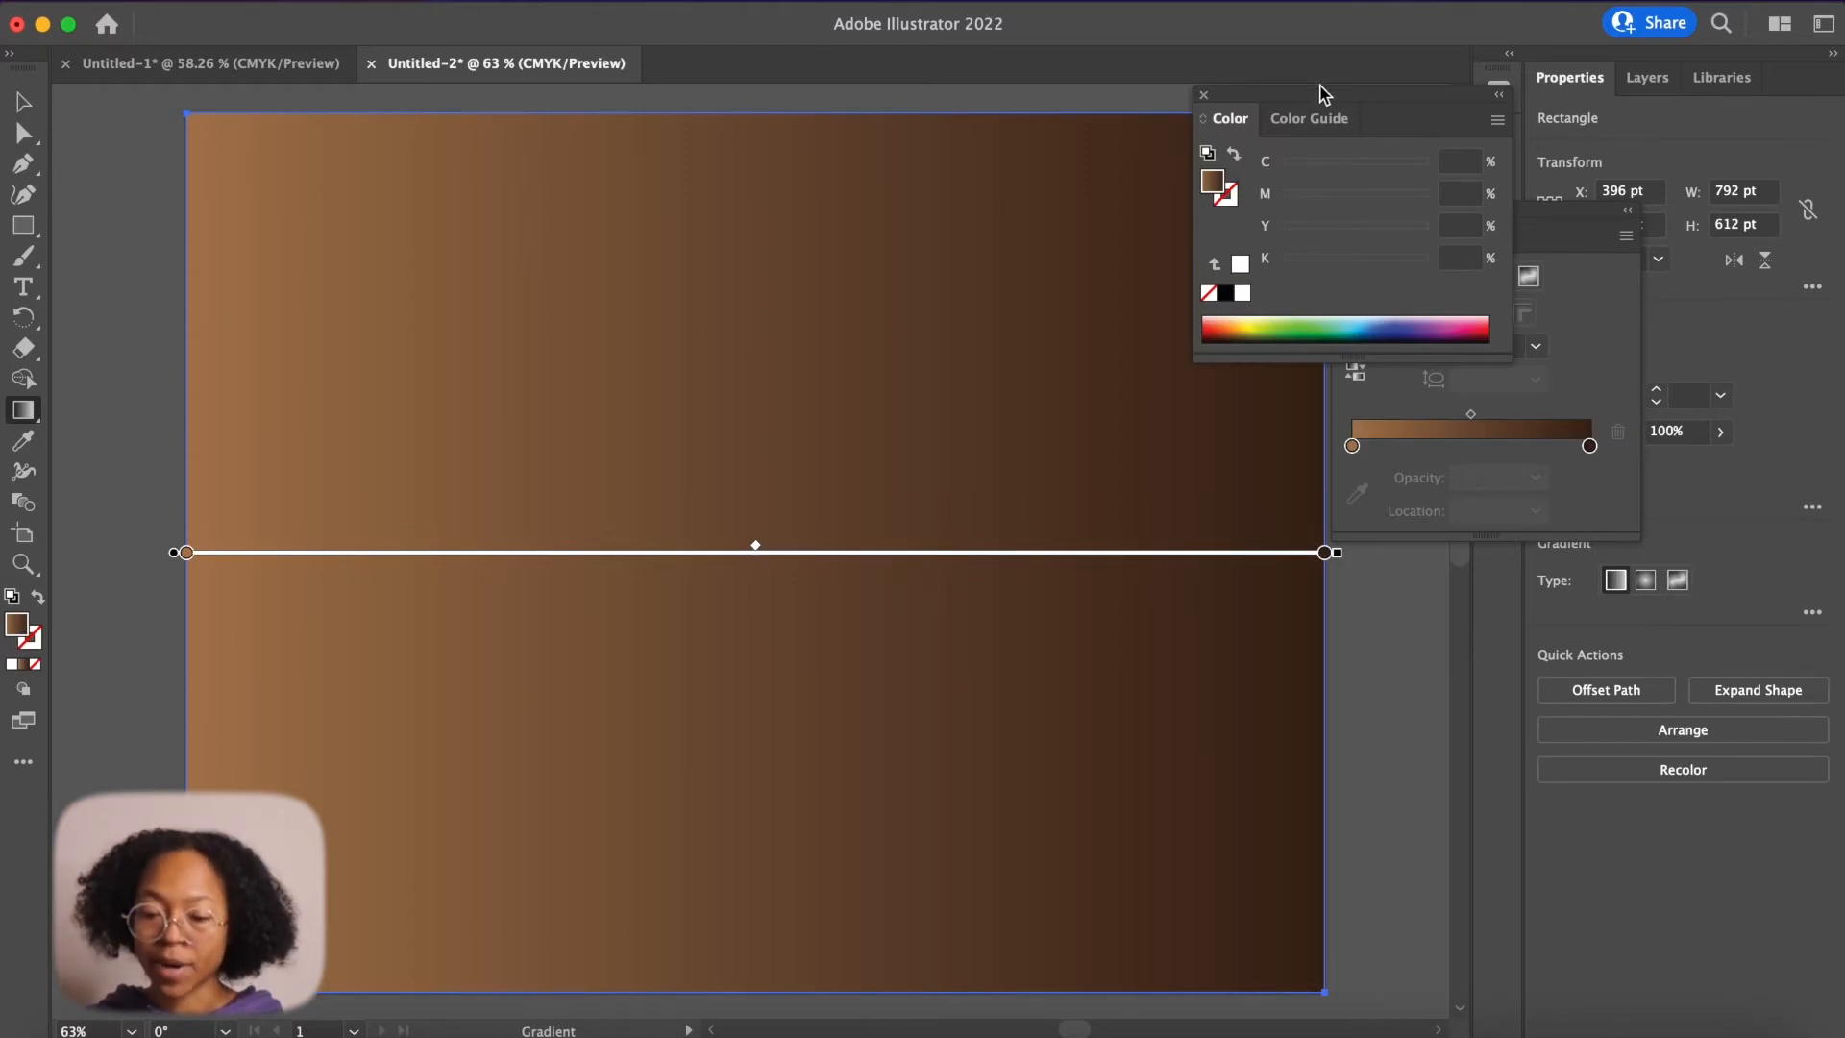
click(1203, 94)
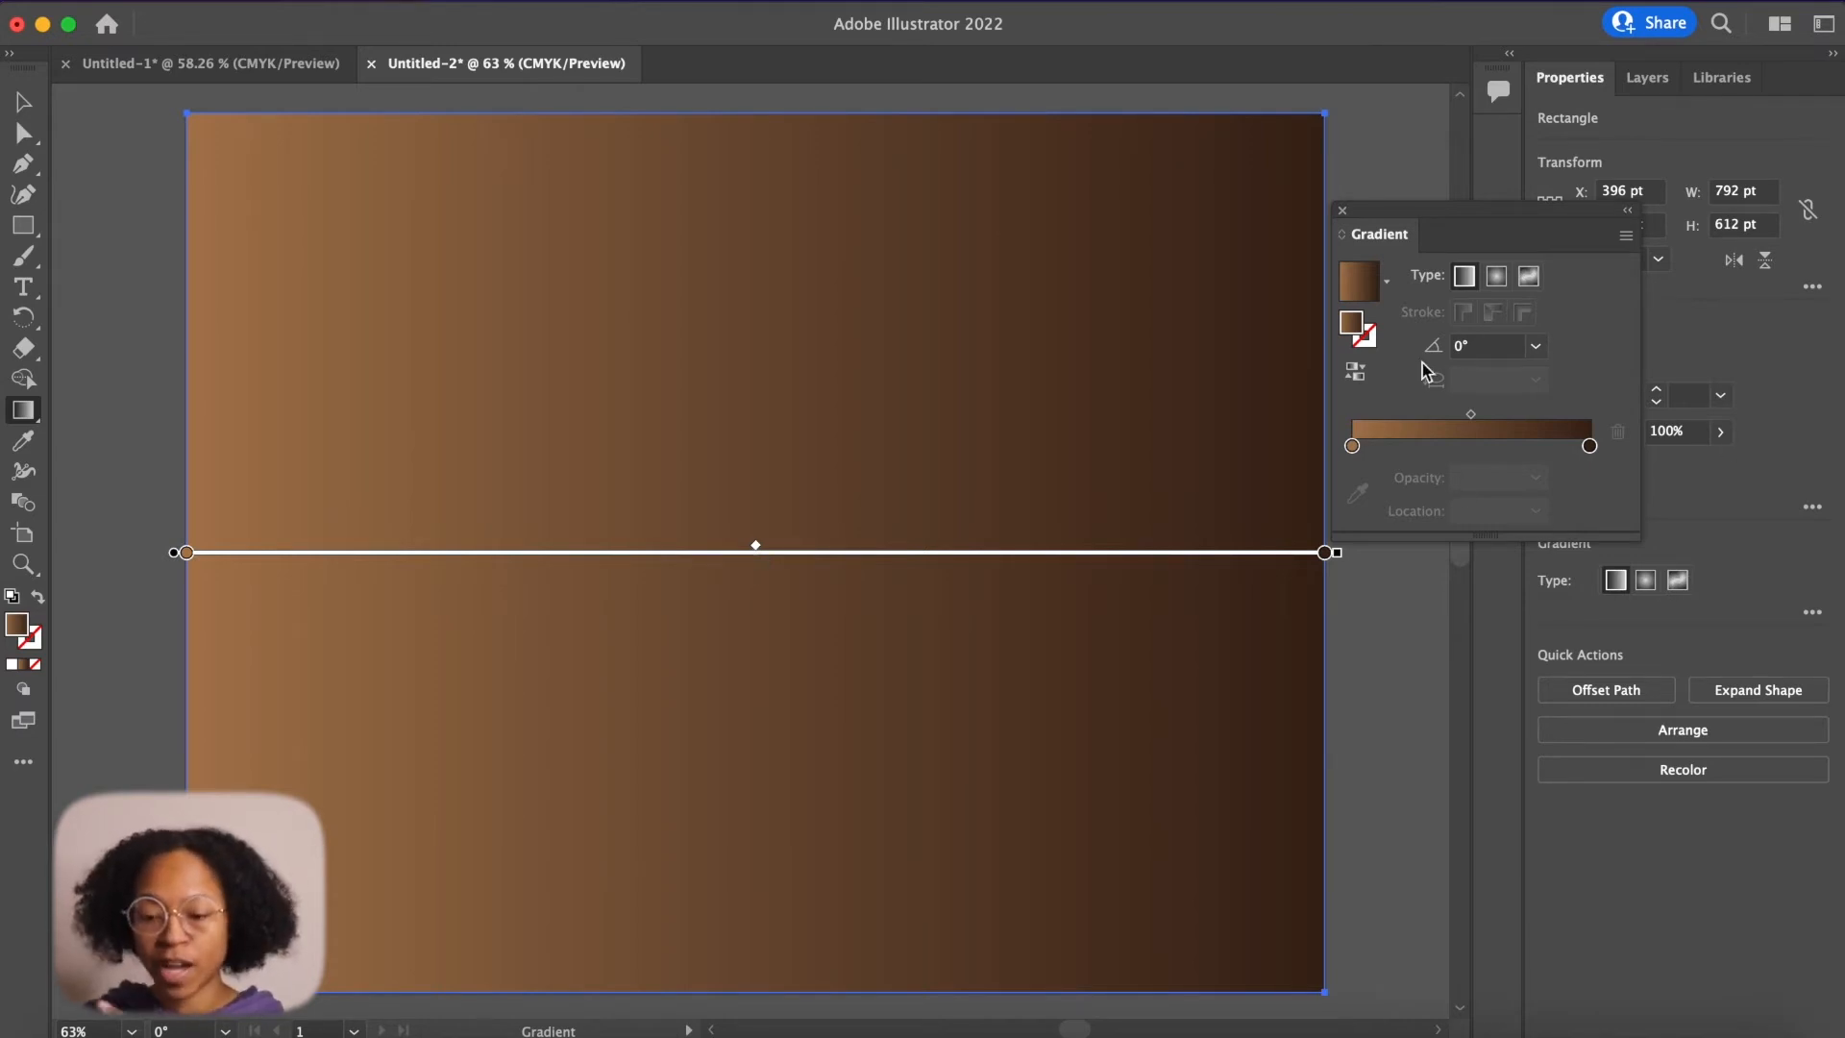
- Change the rectangle's gradient type to radial and enlarge the gradient circle
click(1497, 277)
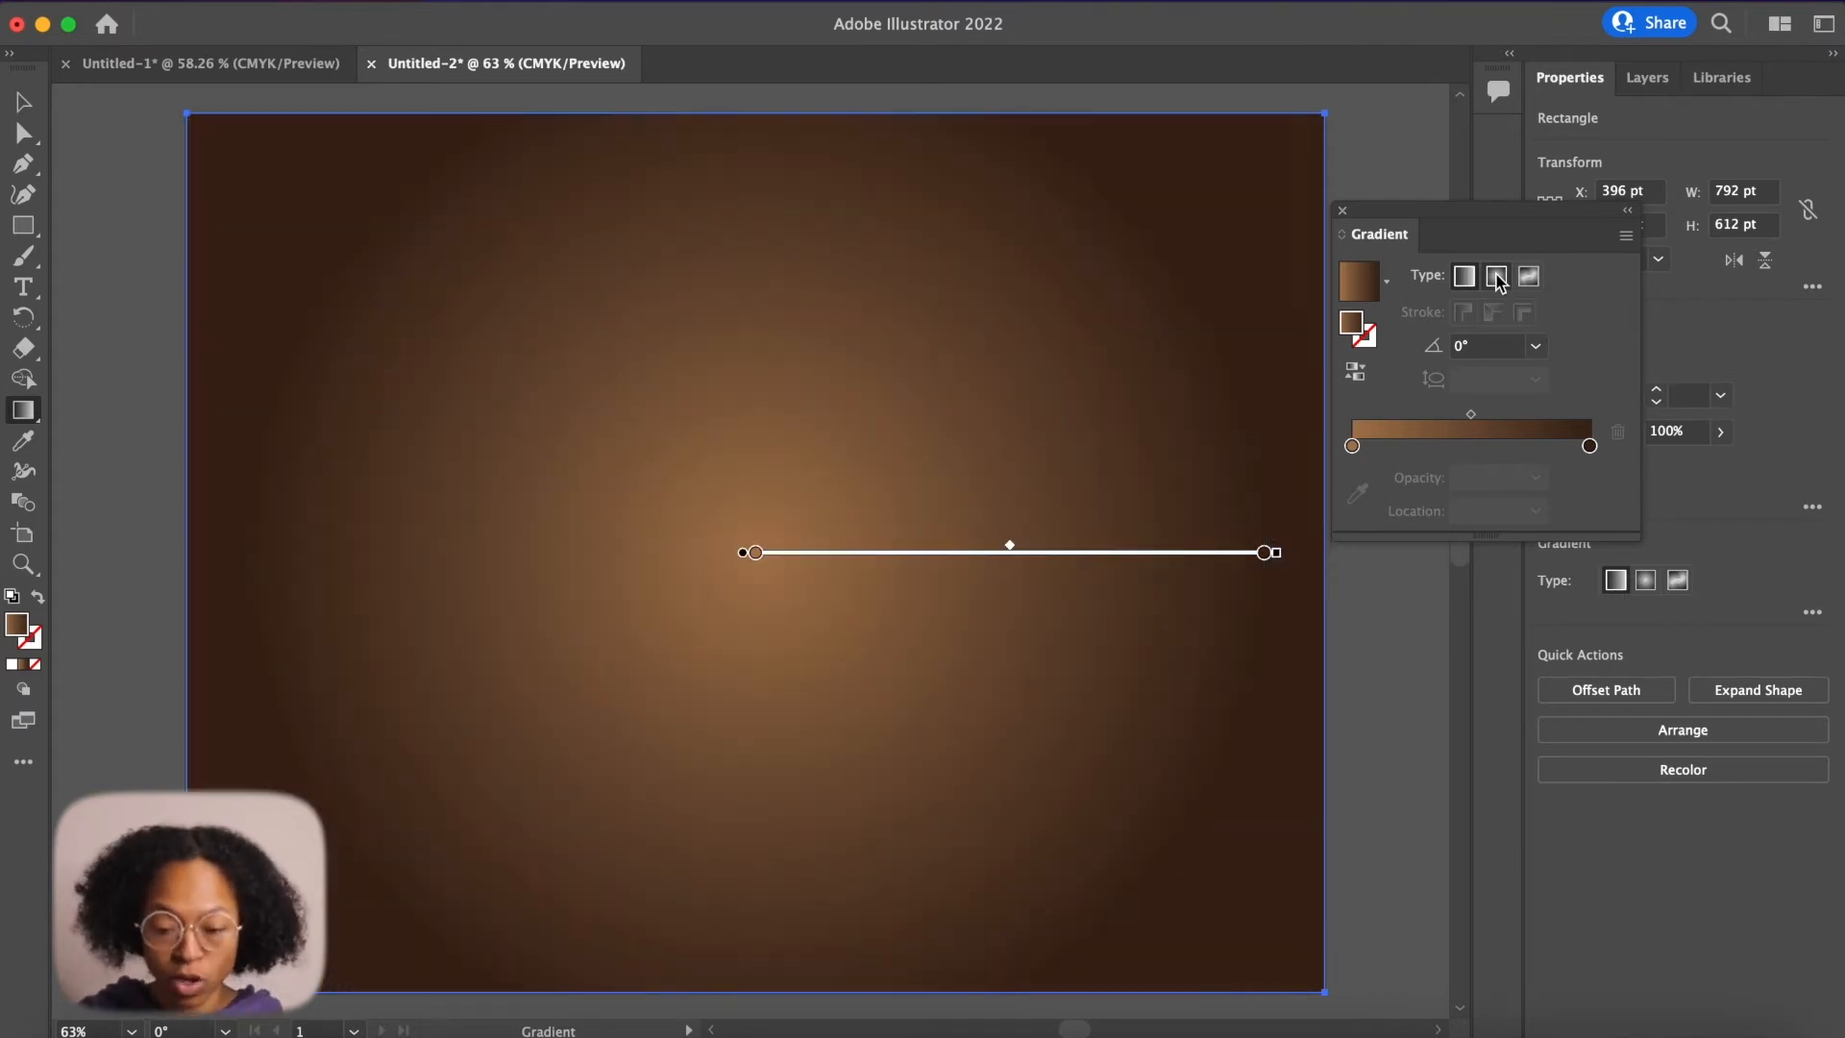
click(1266, 554)
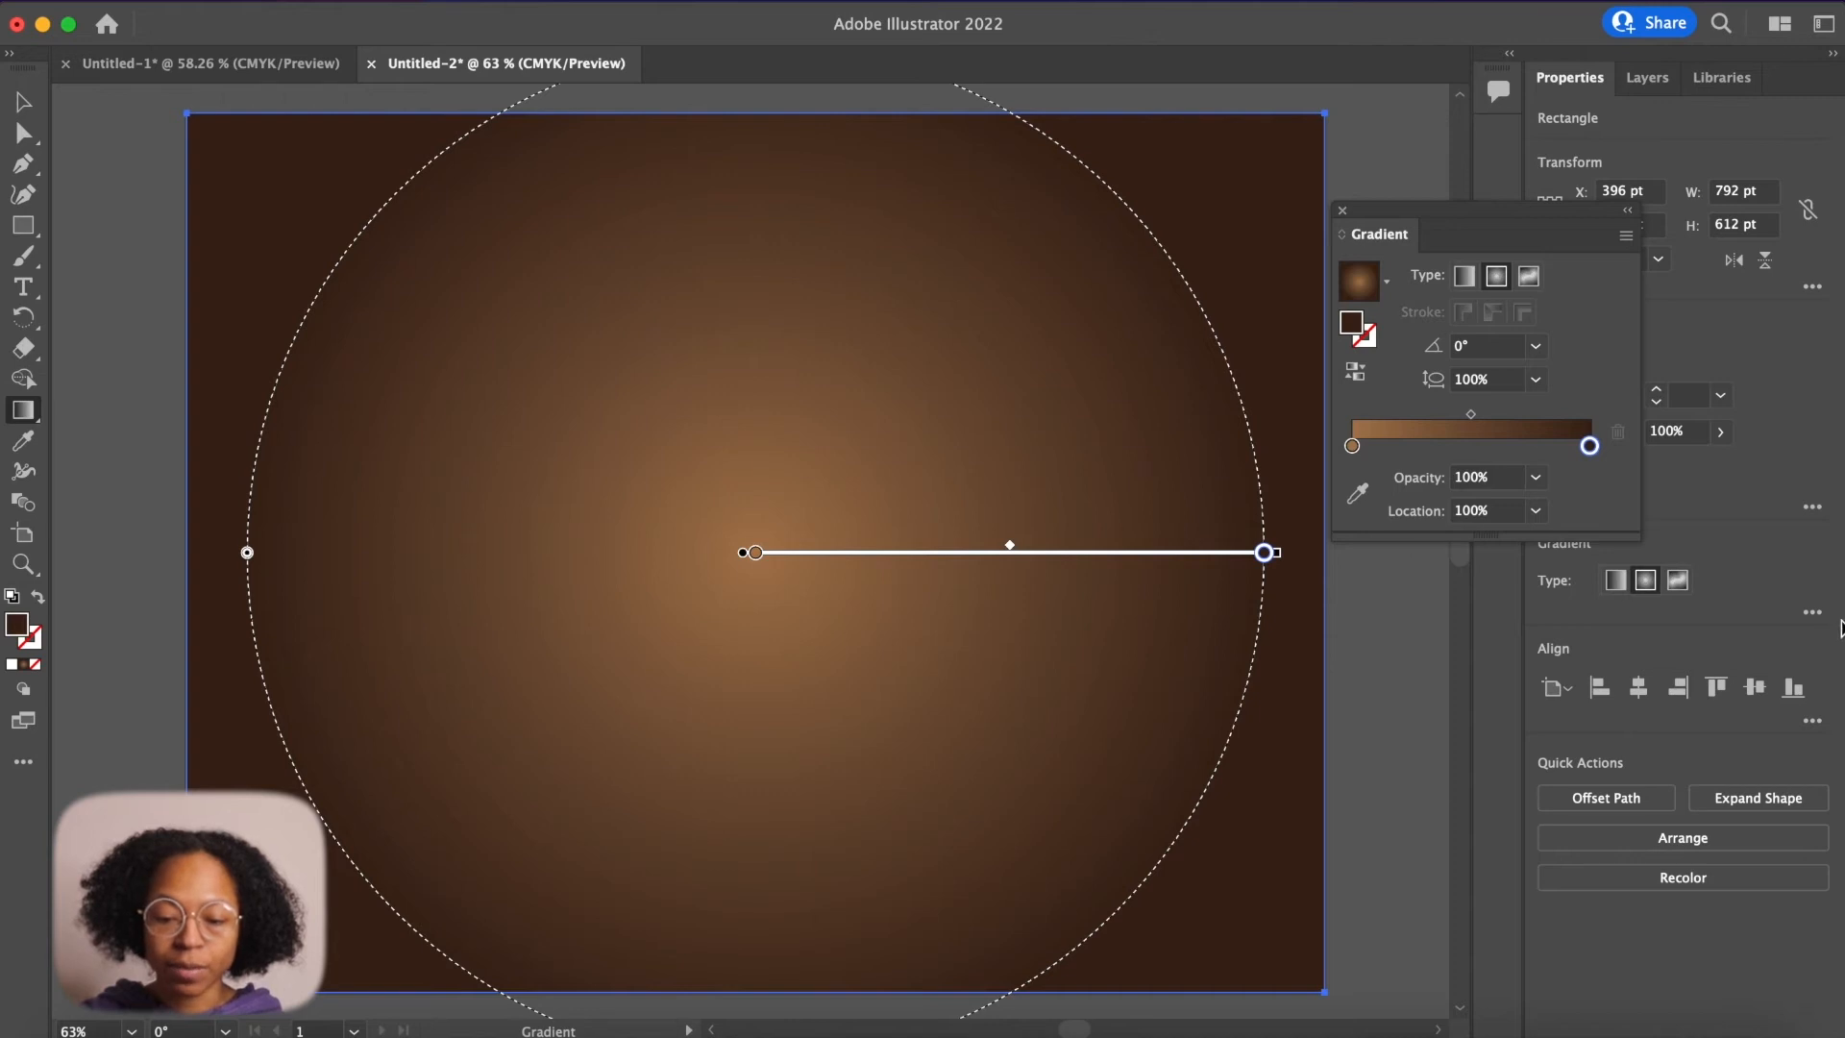
scroll(914, 591, down, 3)
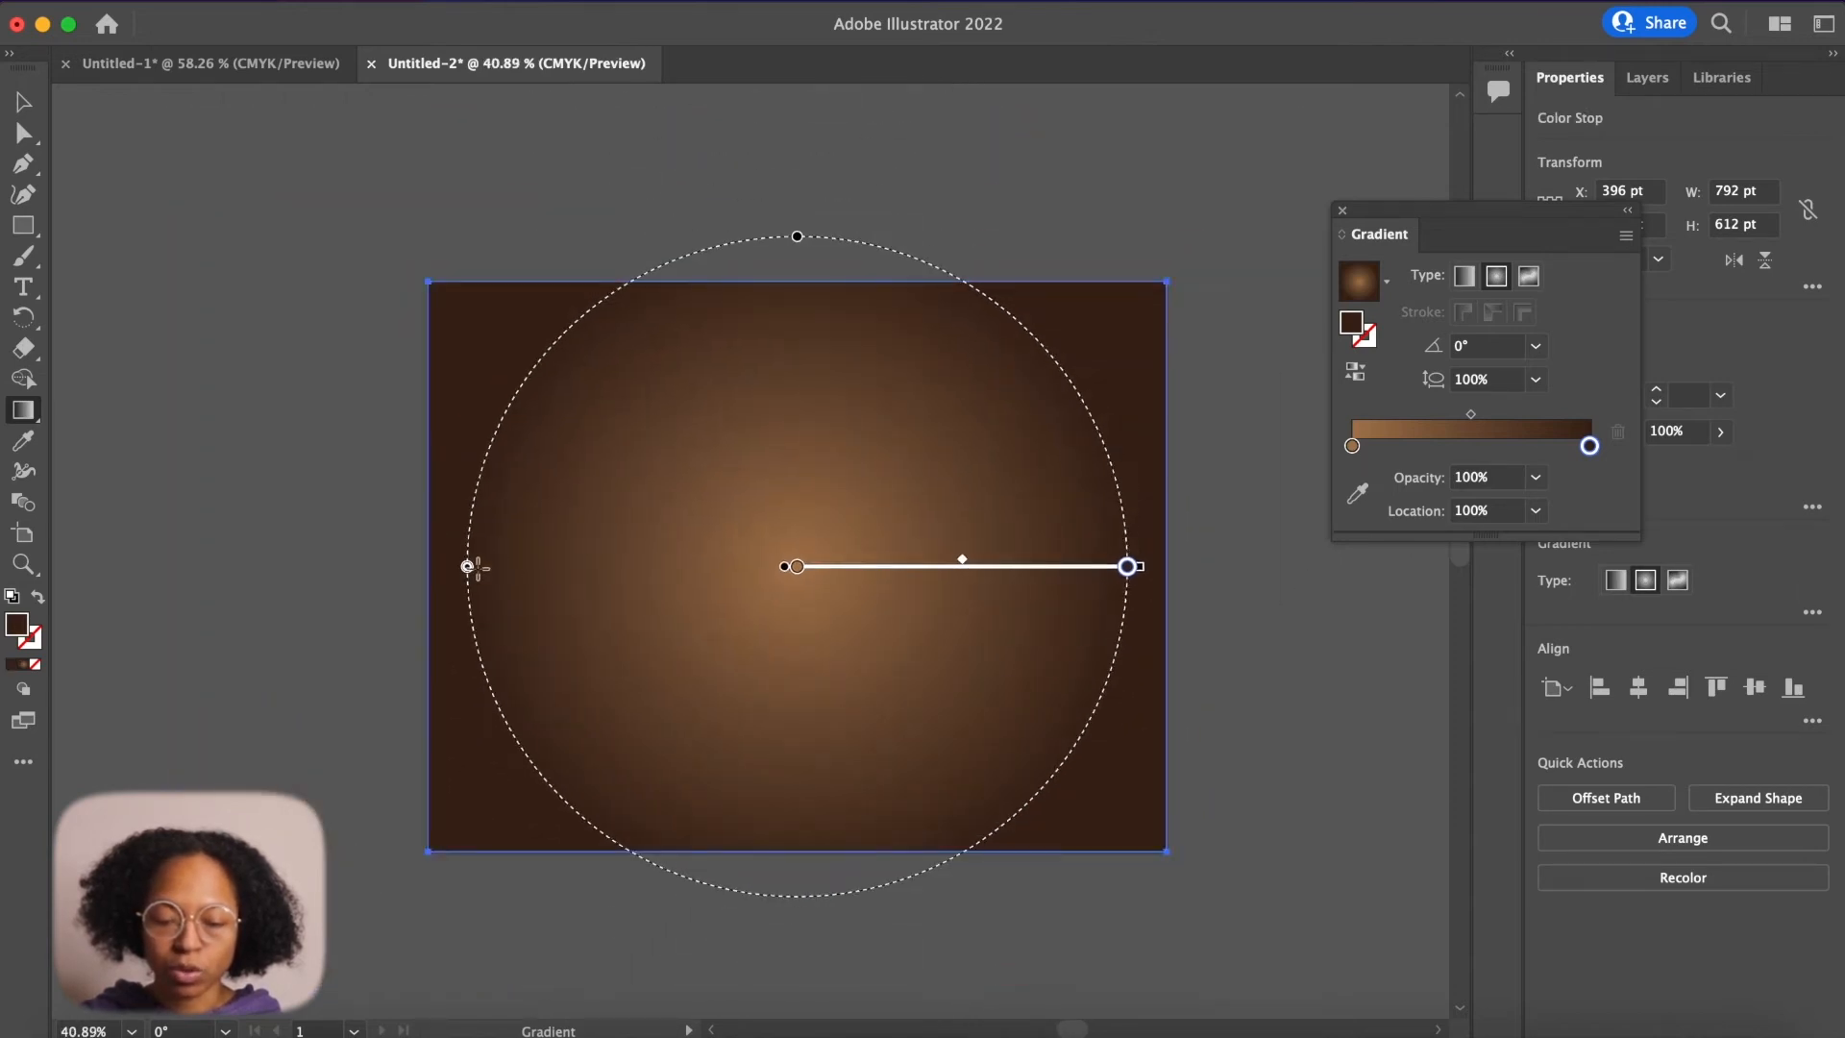
mouse_move(326, 567)
mouse_down()
mouse_move(192, 567)
mouse_move(321, 566)
mouse_up()
- Move both end colour stops slightly inward and add a medium brown stop at about 49% of the gradient
mouse_move(1590, 446)
mouse_down()
mouse_move(1532, 448)
mouse_move(1559, 446)
mouse_up()
drag(1352, 446, 1370, 446)
click(1468, 446)
double_click(1469, 446)
click(1384, 562)
click(1569, 385)
- Widen the radial gradient circle further beyond the artboard and deselect the rectangle
mouse_move(321, 567)
mouse_down()
mouse_move(230, 569)
mouse_move(309, 588)
mouse_move(293, 586)
mouse_up()
click(24, 133)
click(27, 108)
click(288, 269)
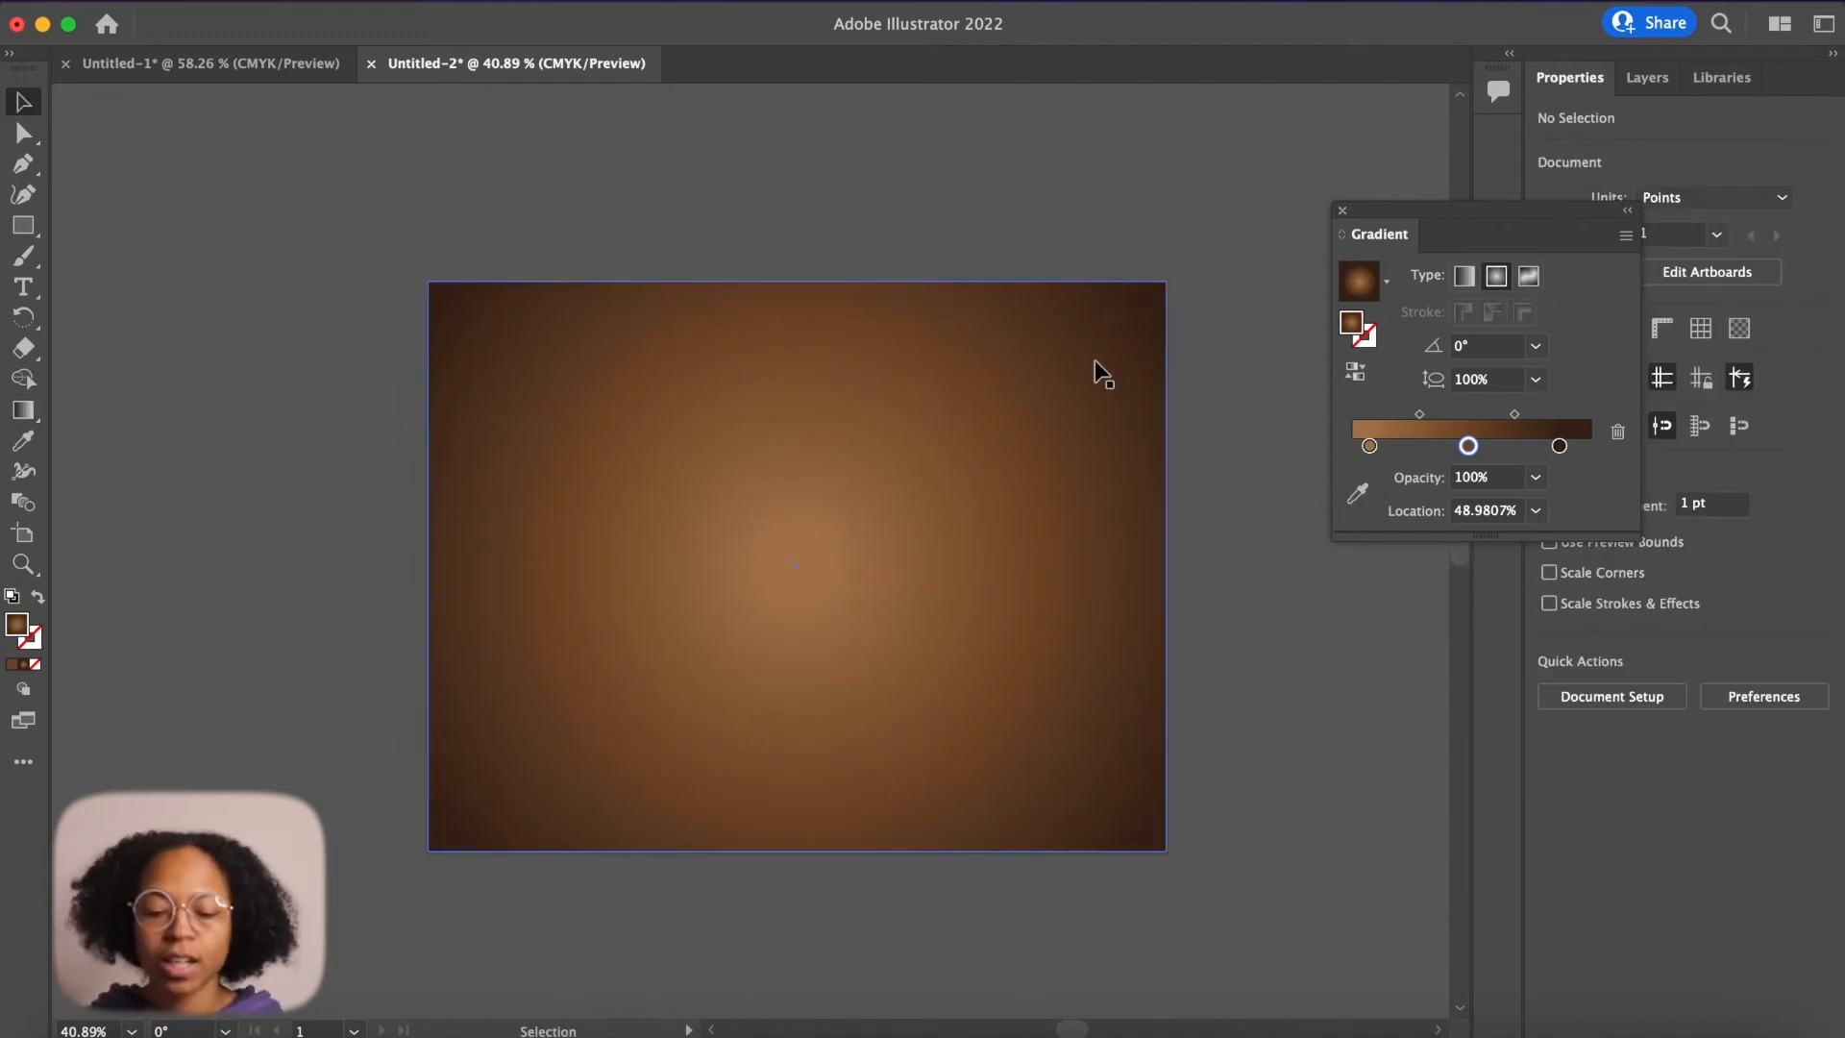
scroll(1105, 354, up, 1)
scroll(1111, 349, down, 2)
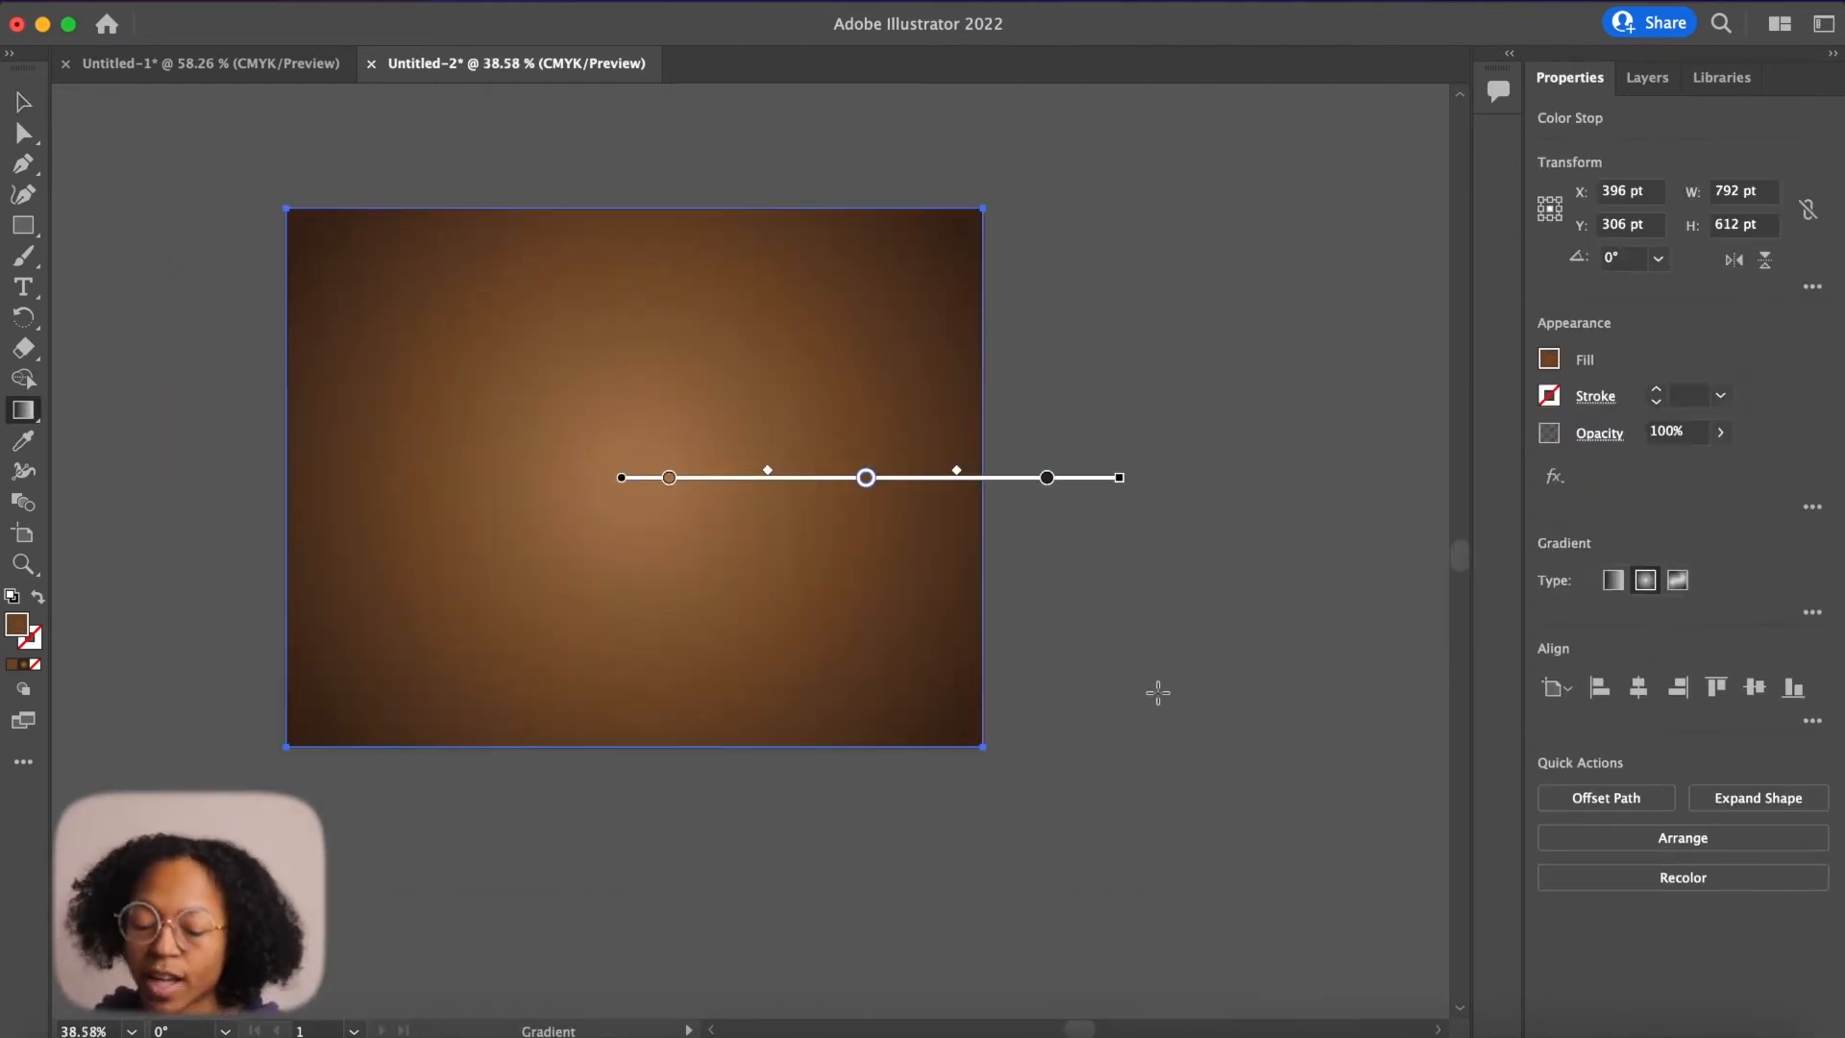
- Remove the medium brown middle stop from the radial gradient and set the light brown centre stop to 0%
click(625, 5)
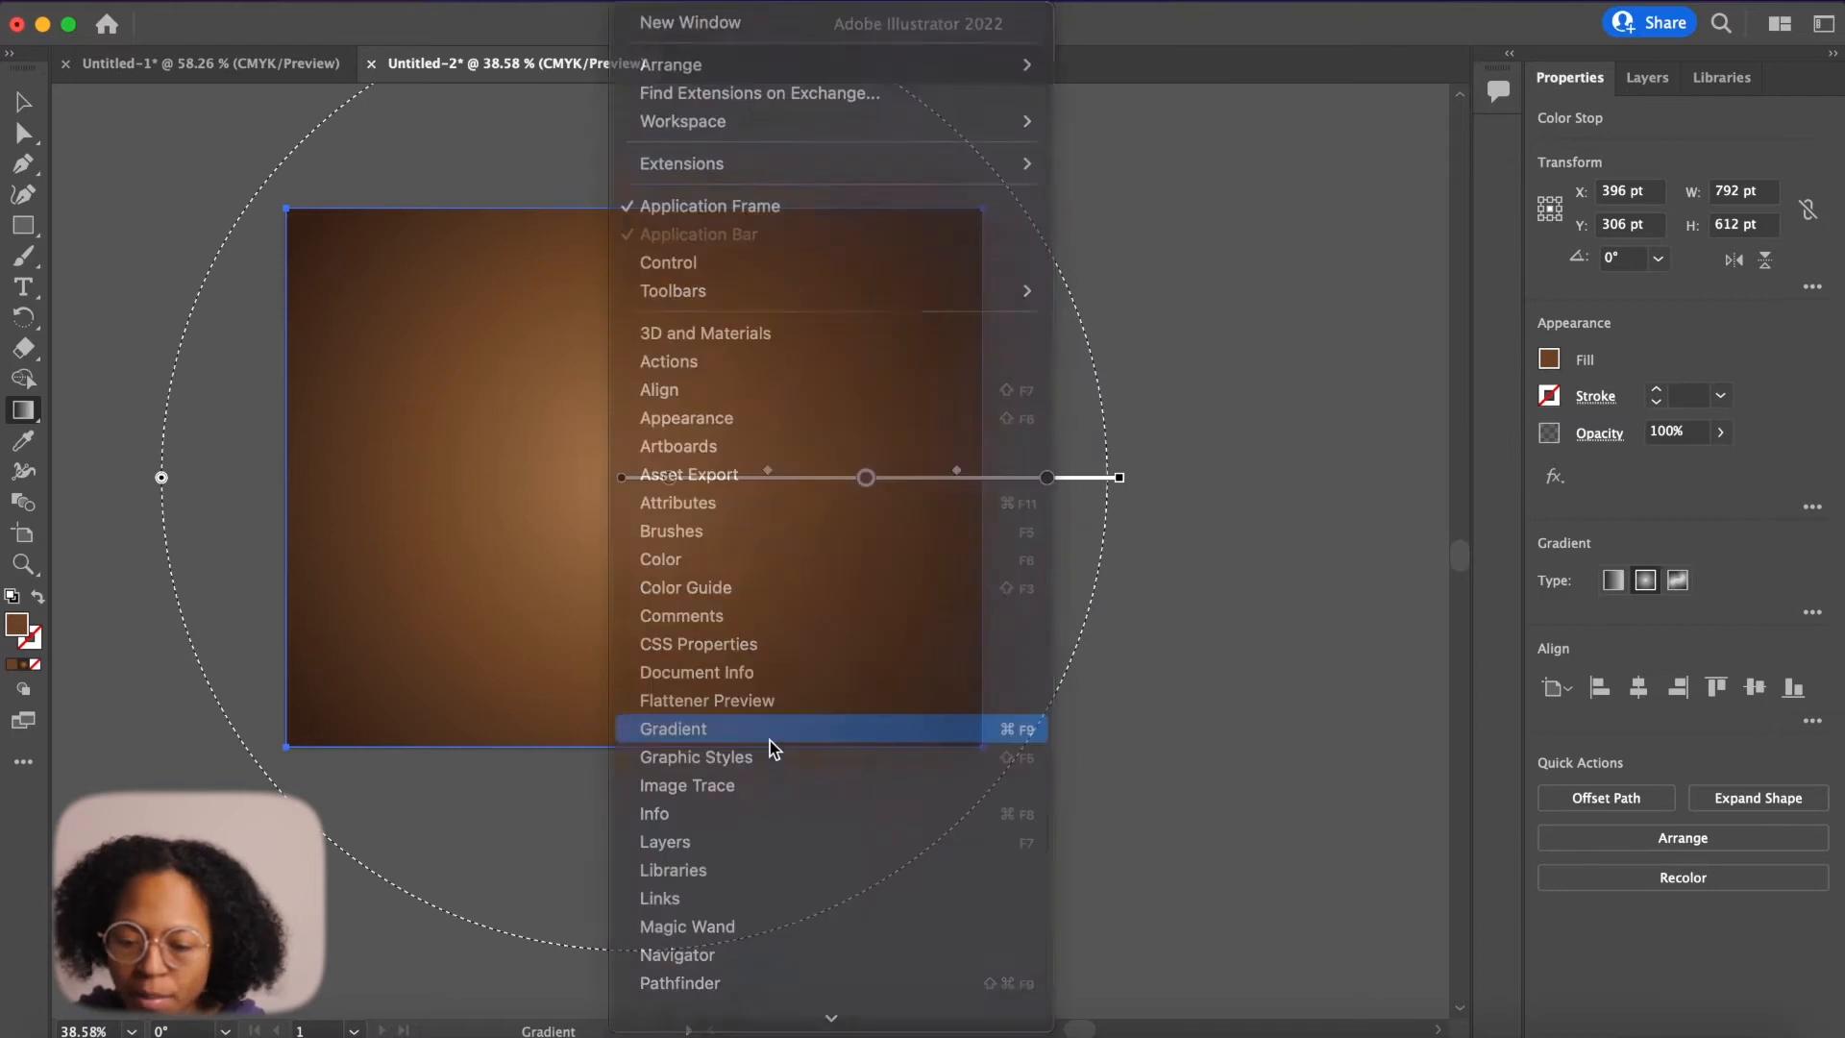
click(764, 729)
key(BackSpace)
drag(1370, 446, 1352, 446)
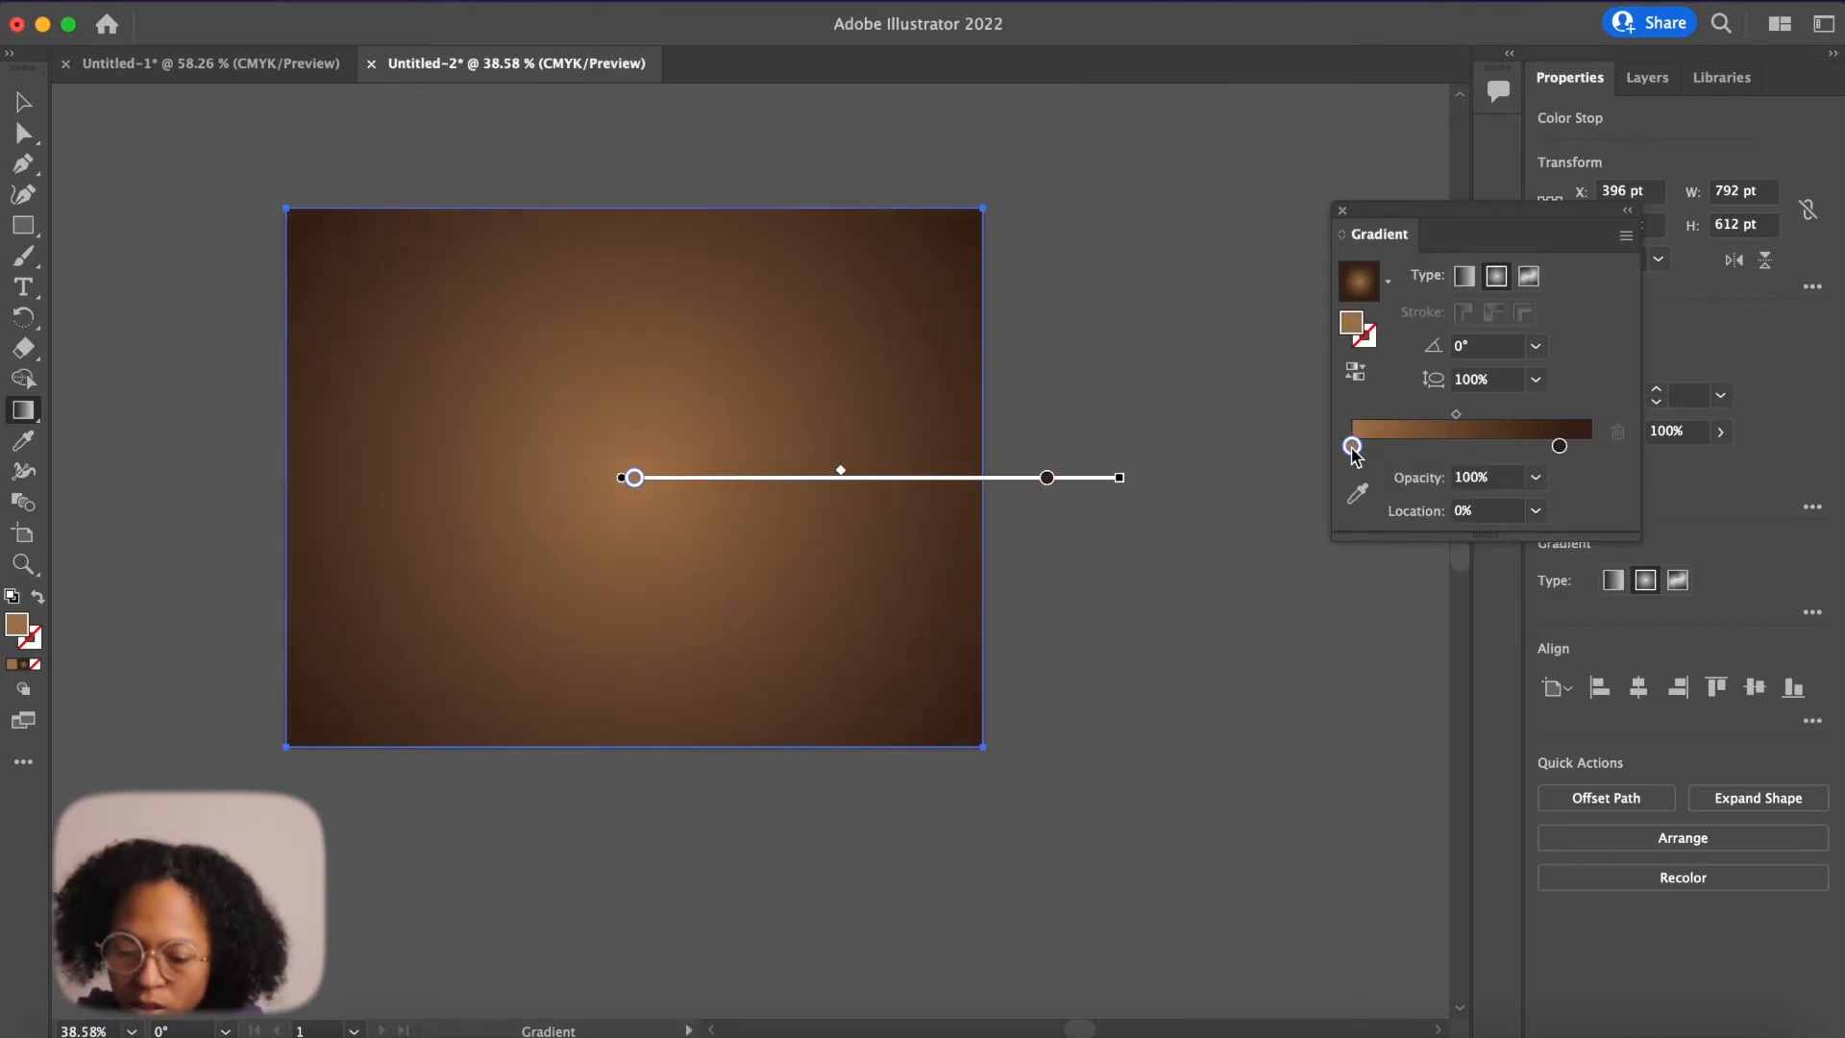
- Recolour the gradient's centre stop to a darker brown, leave the rectangle deselected and close the gradient settings
double_click(1353, 446)
click(1384, 563)
drag(1046, 478, 1060, 489)
key(v)
click(128, 227)
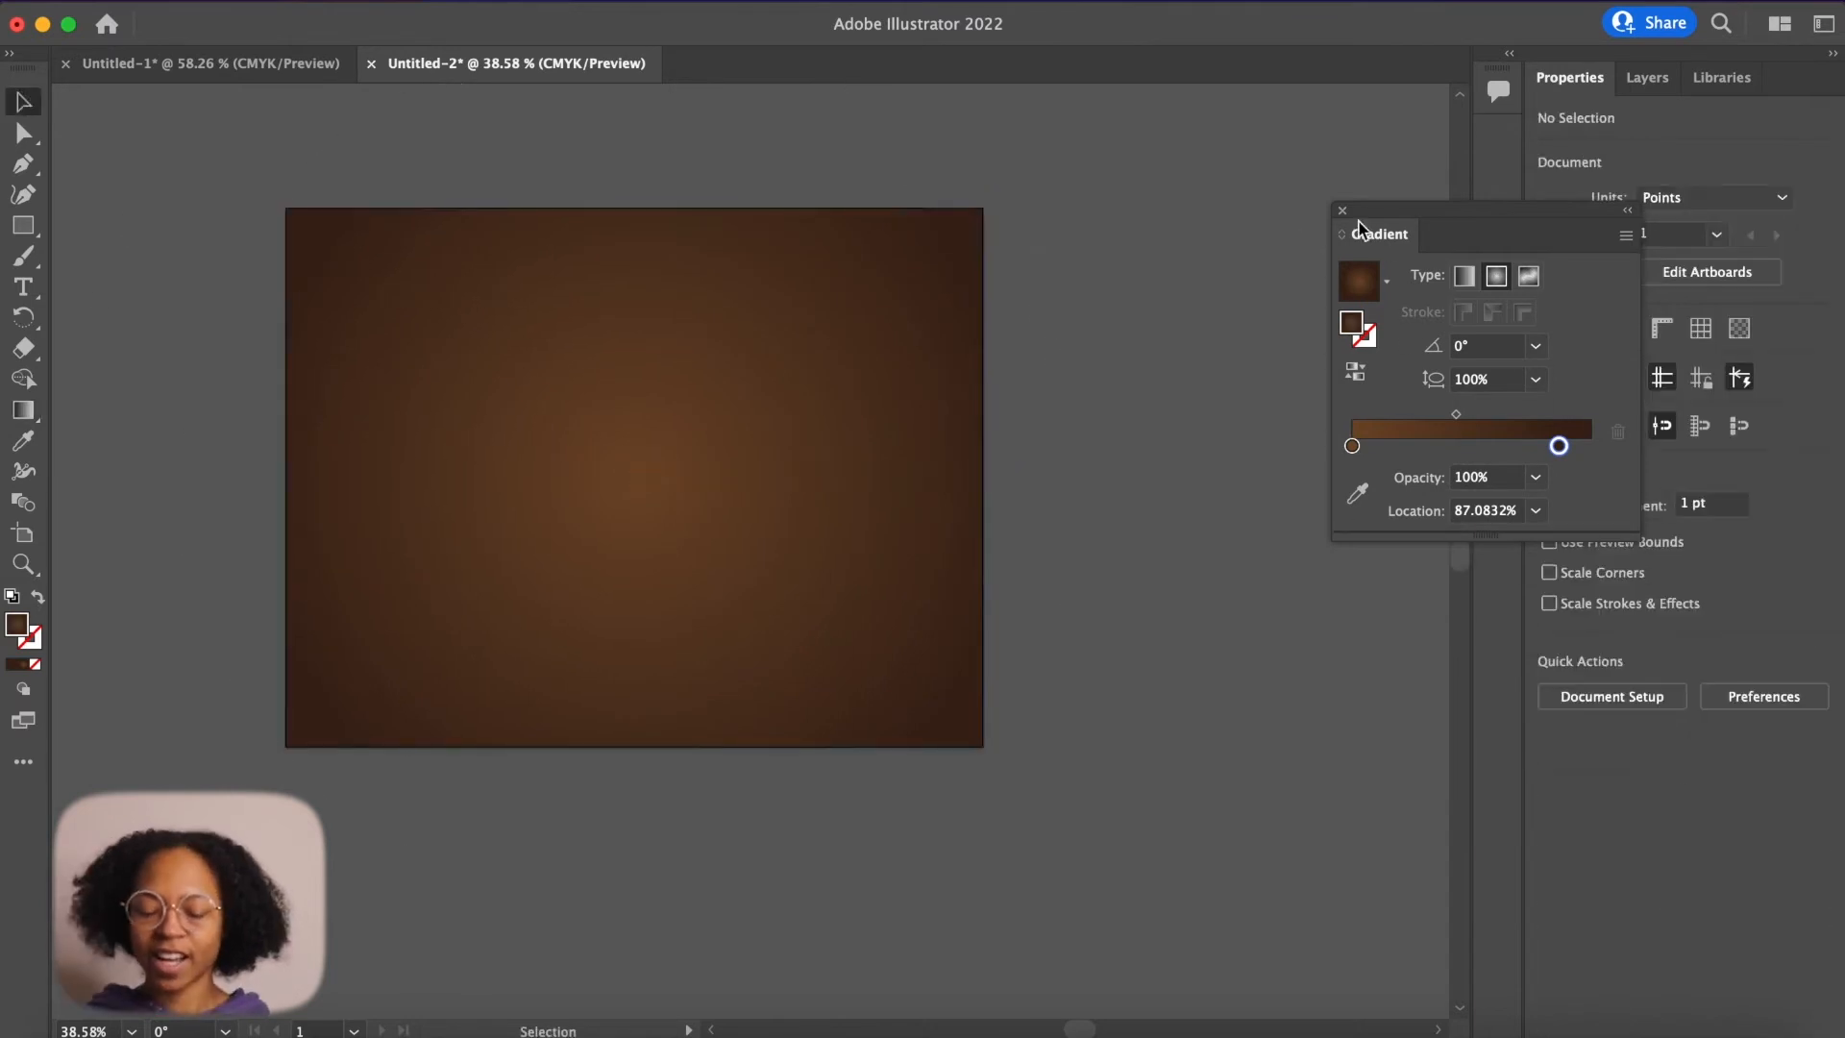
click(1345, 211)
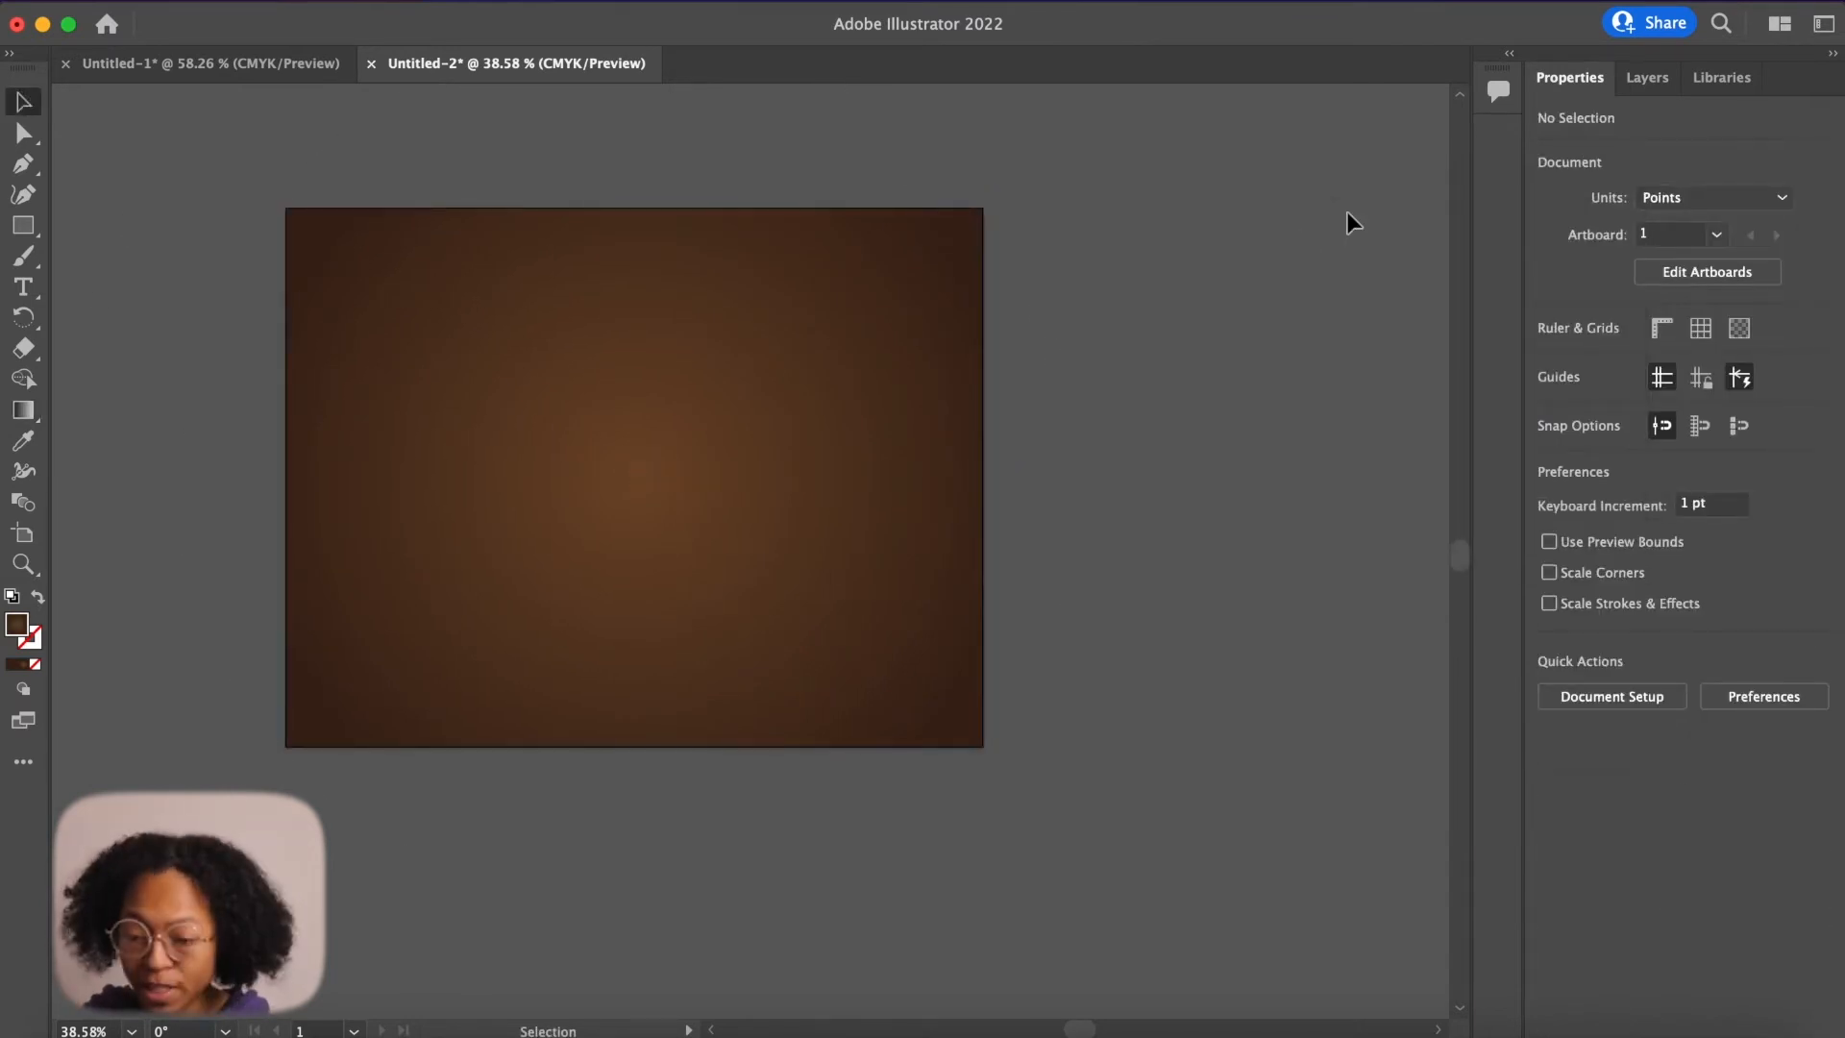
- Lock the background layer and draw a horizontal line without stroke on the lines layer, spanning the artboard's full width near its top edge
click(1647, 77)
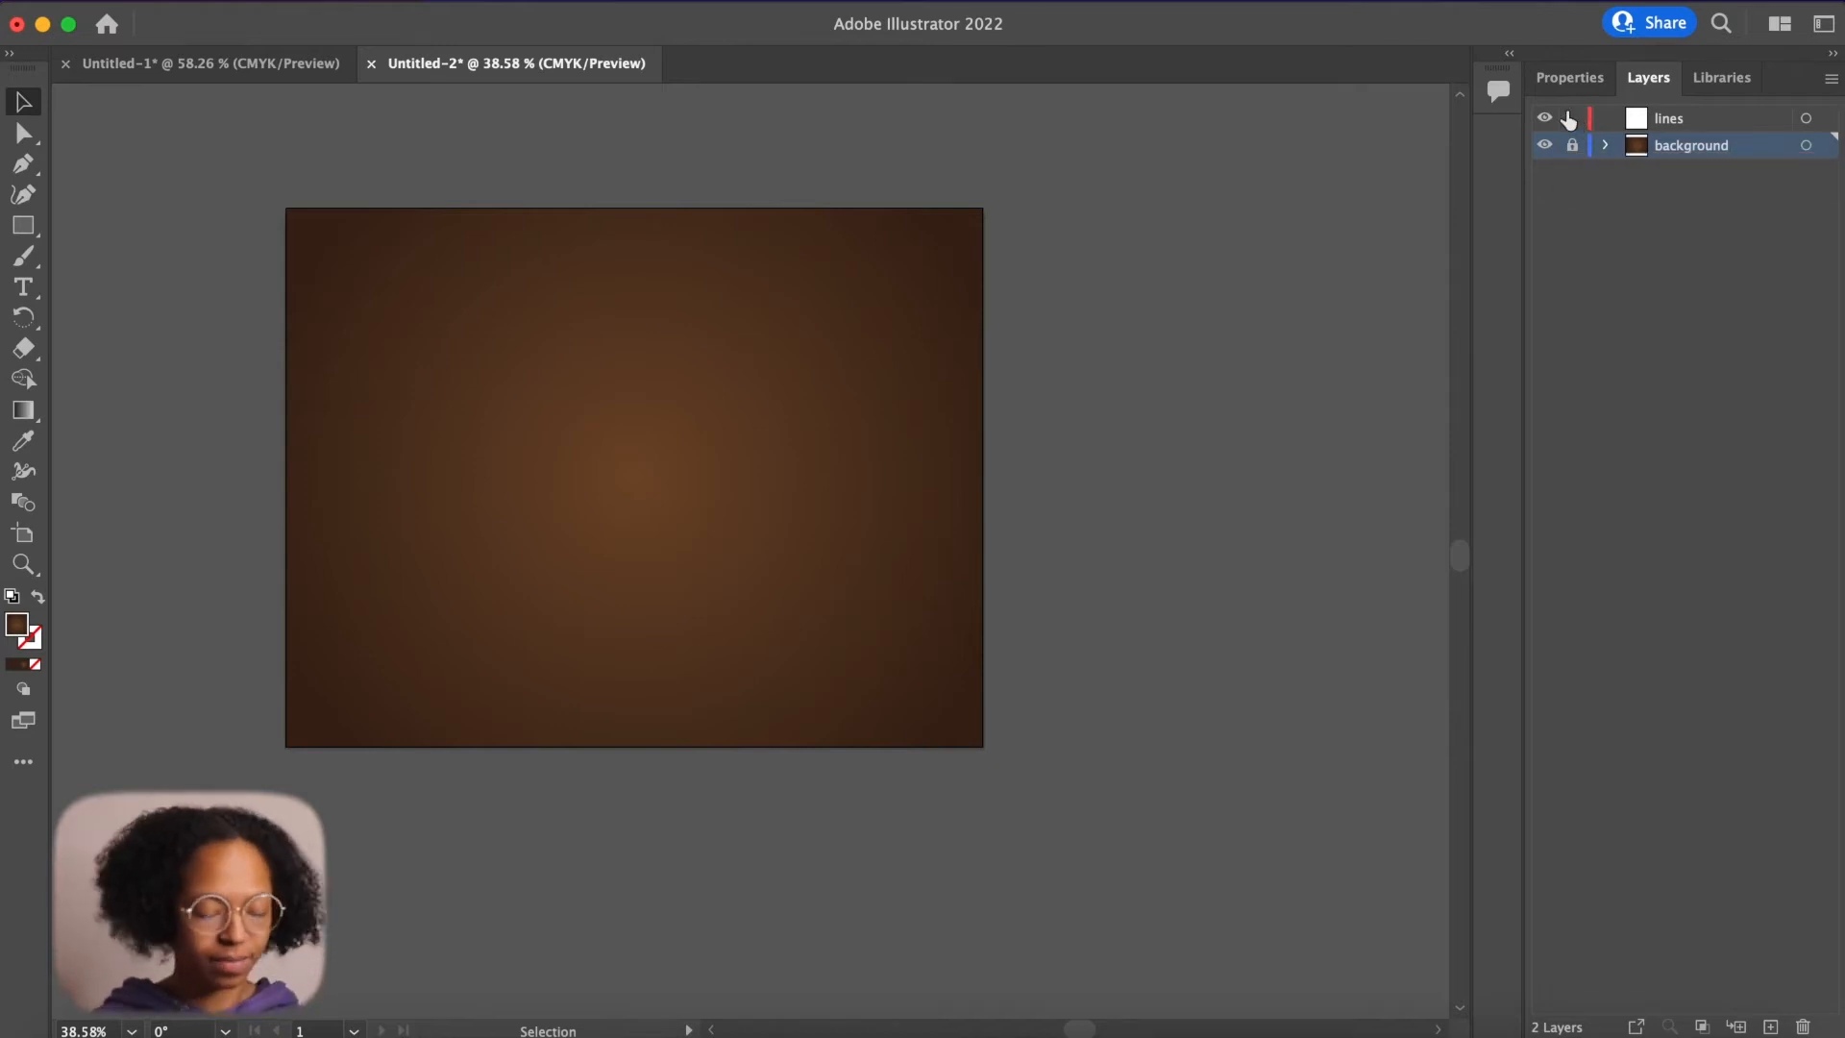
click(1720, 123)
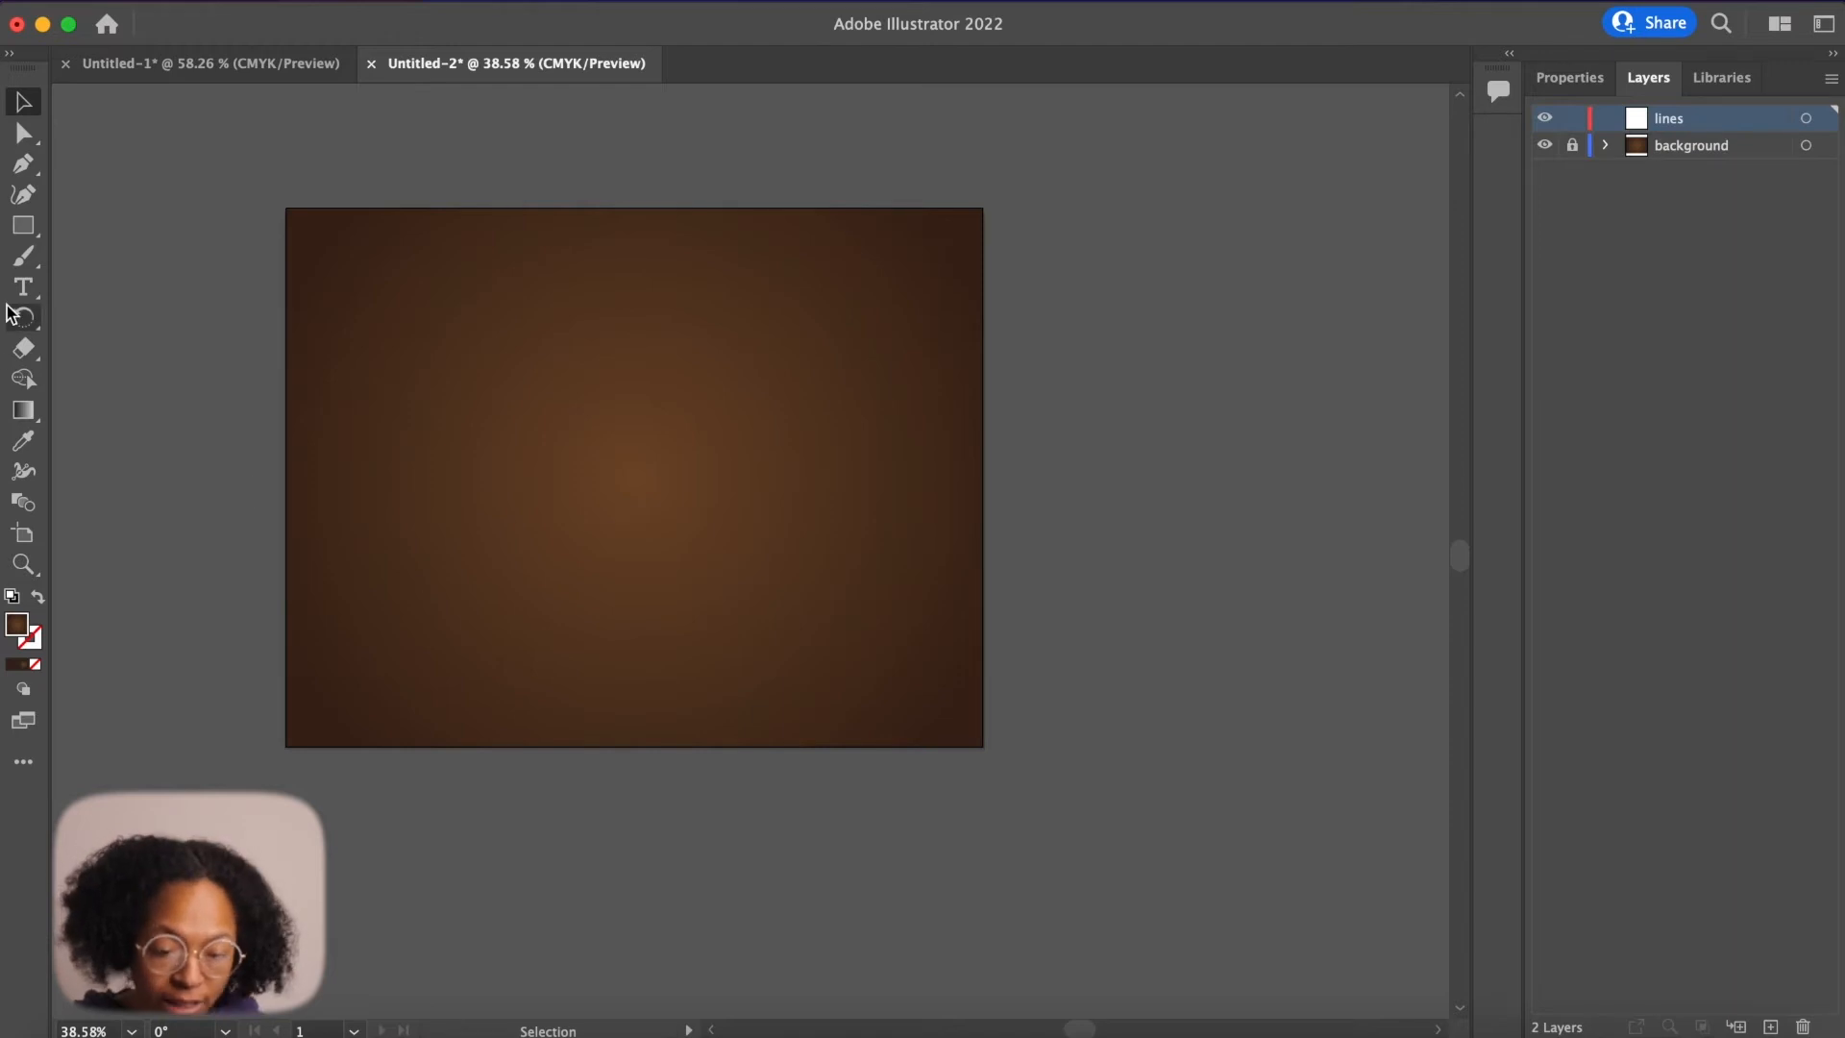
click(23, 225)
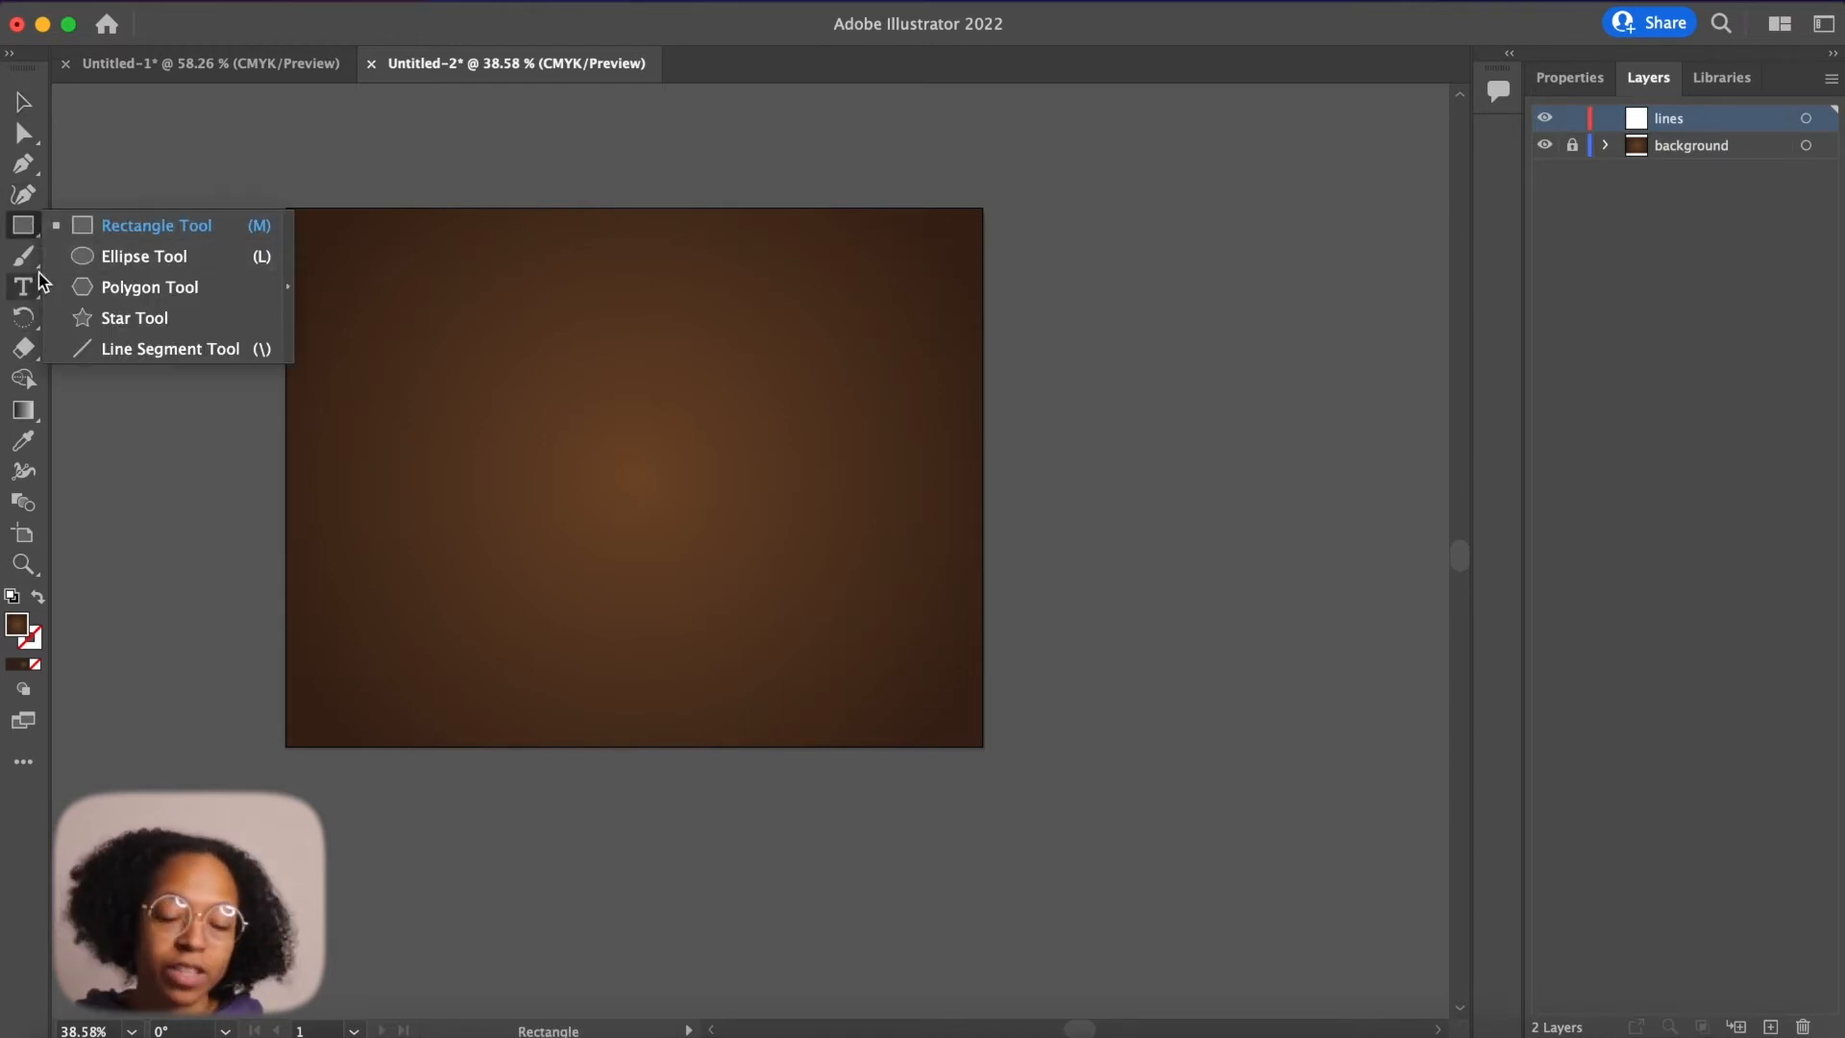
click(123, 350)
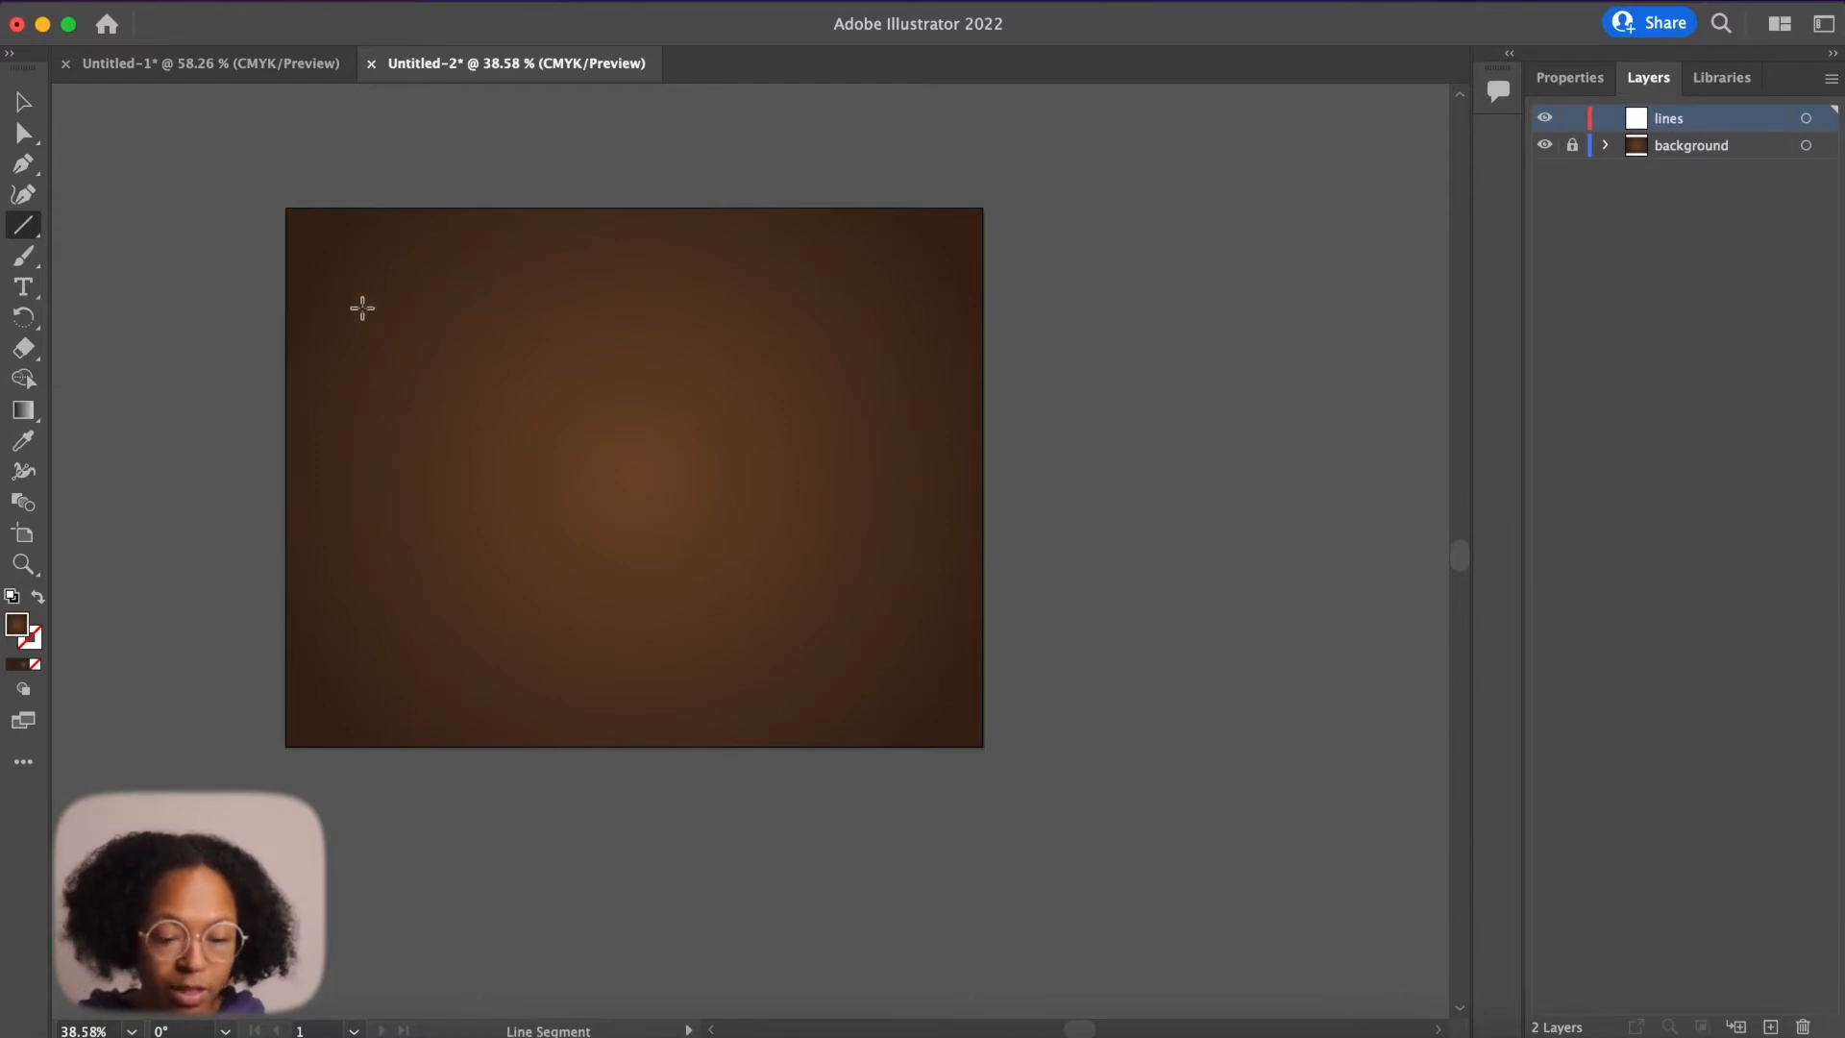
click(12, 596)
click(34, 634)
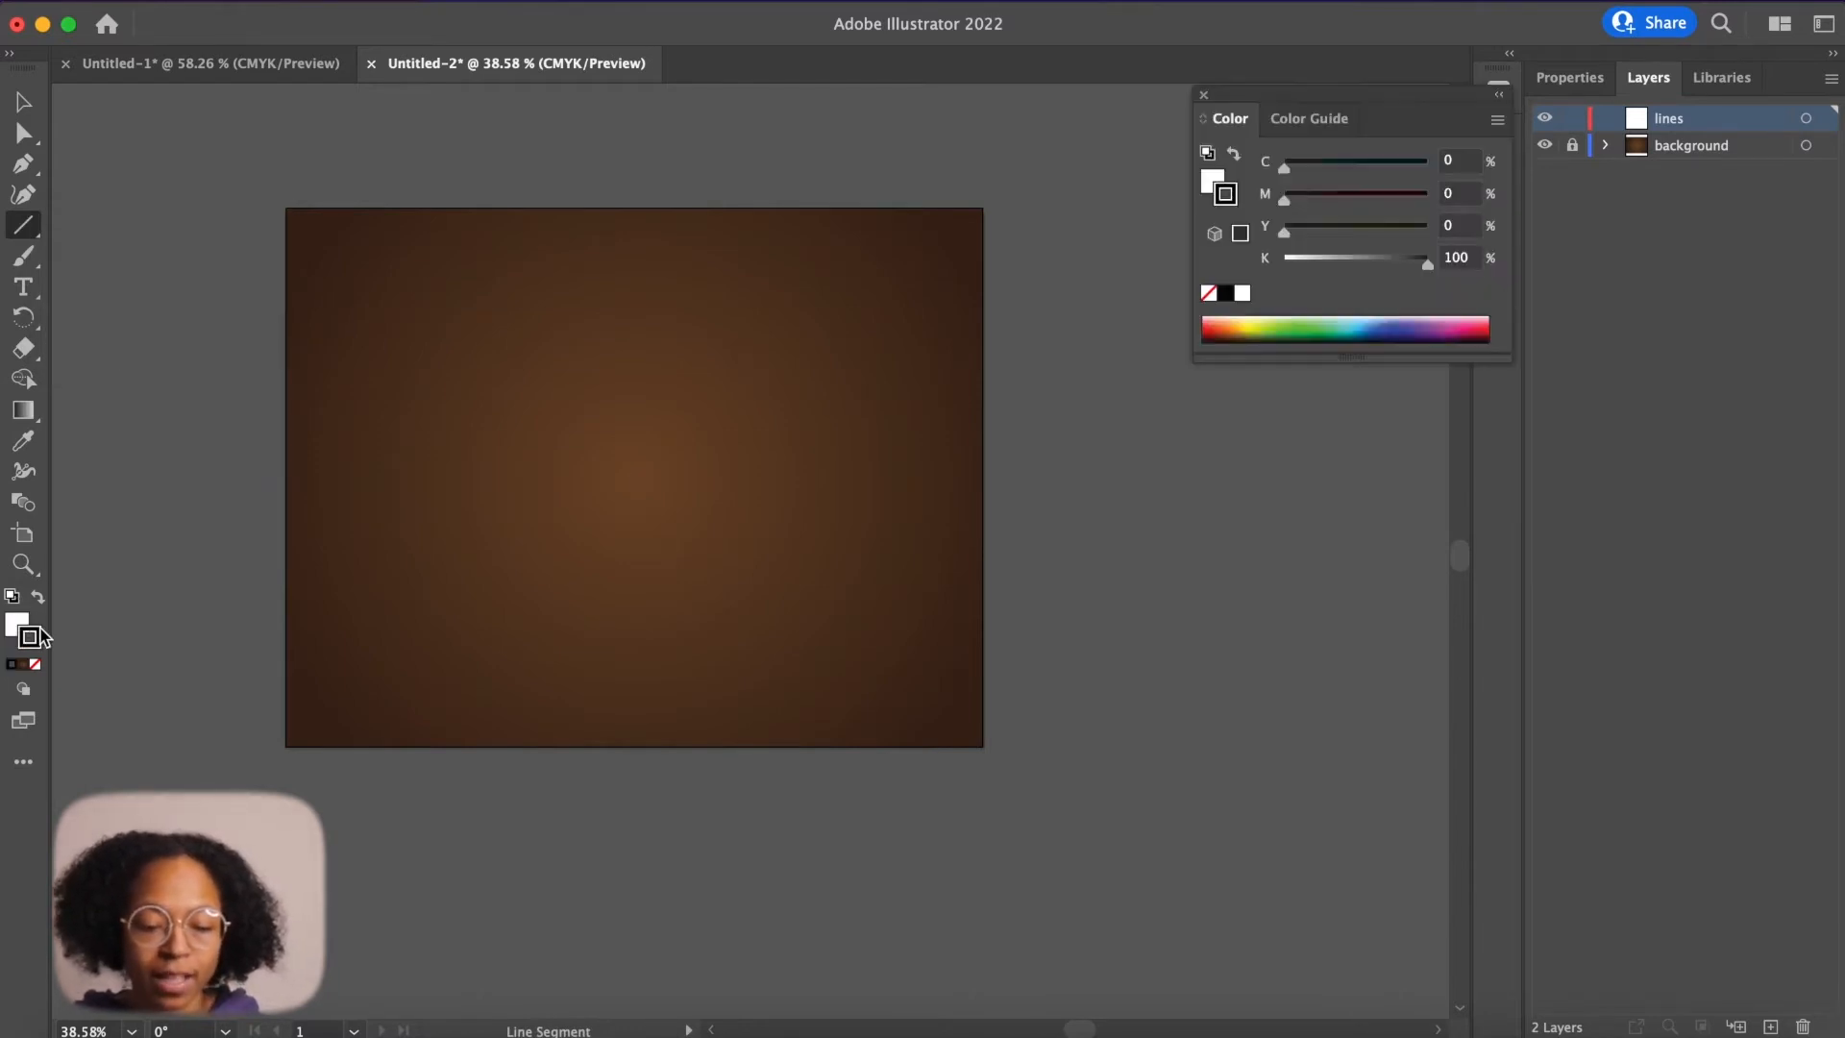
click(35, 665)
click(17, 630)
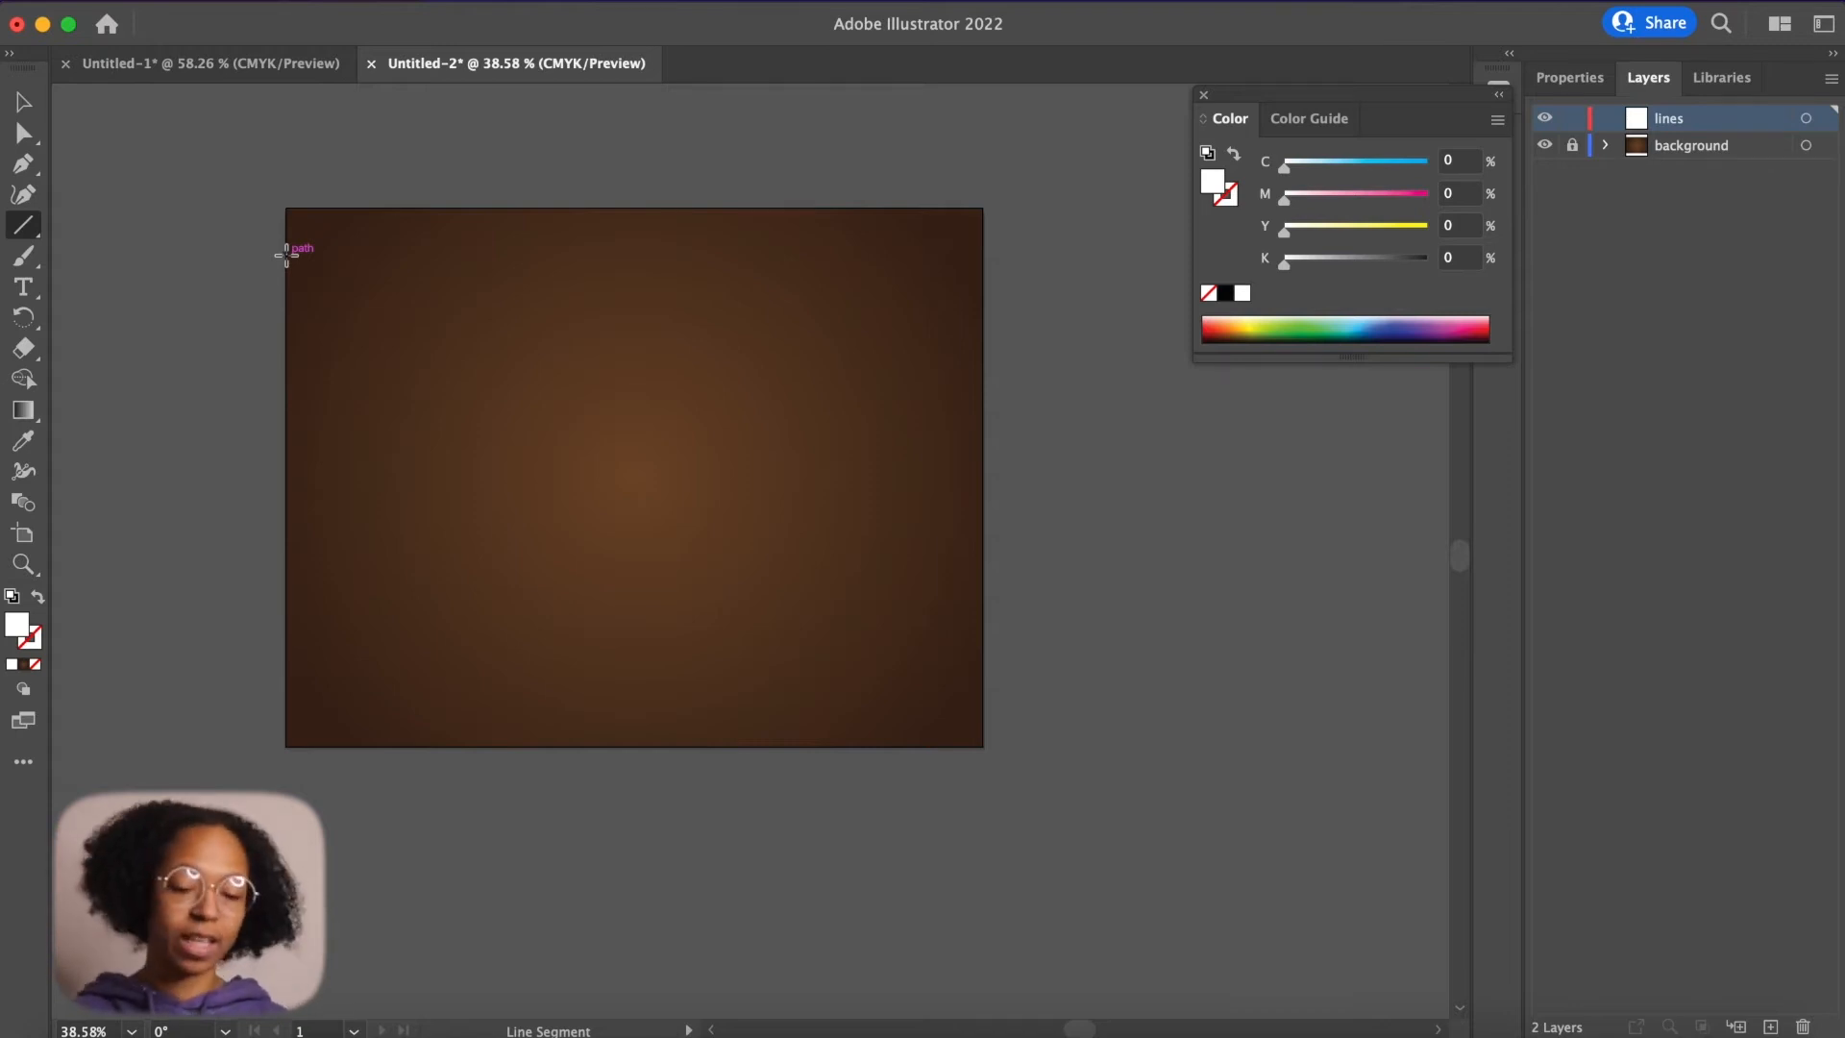
drag(287, 222, 990, 241)
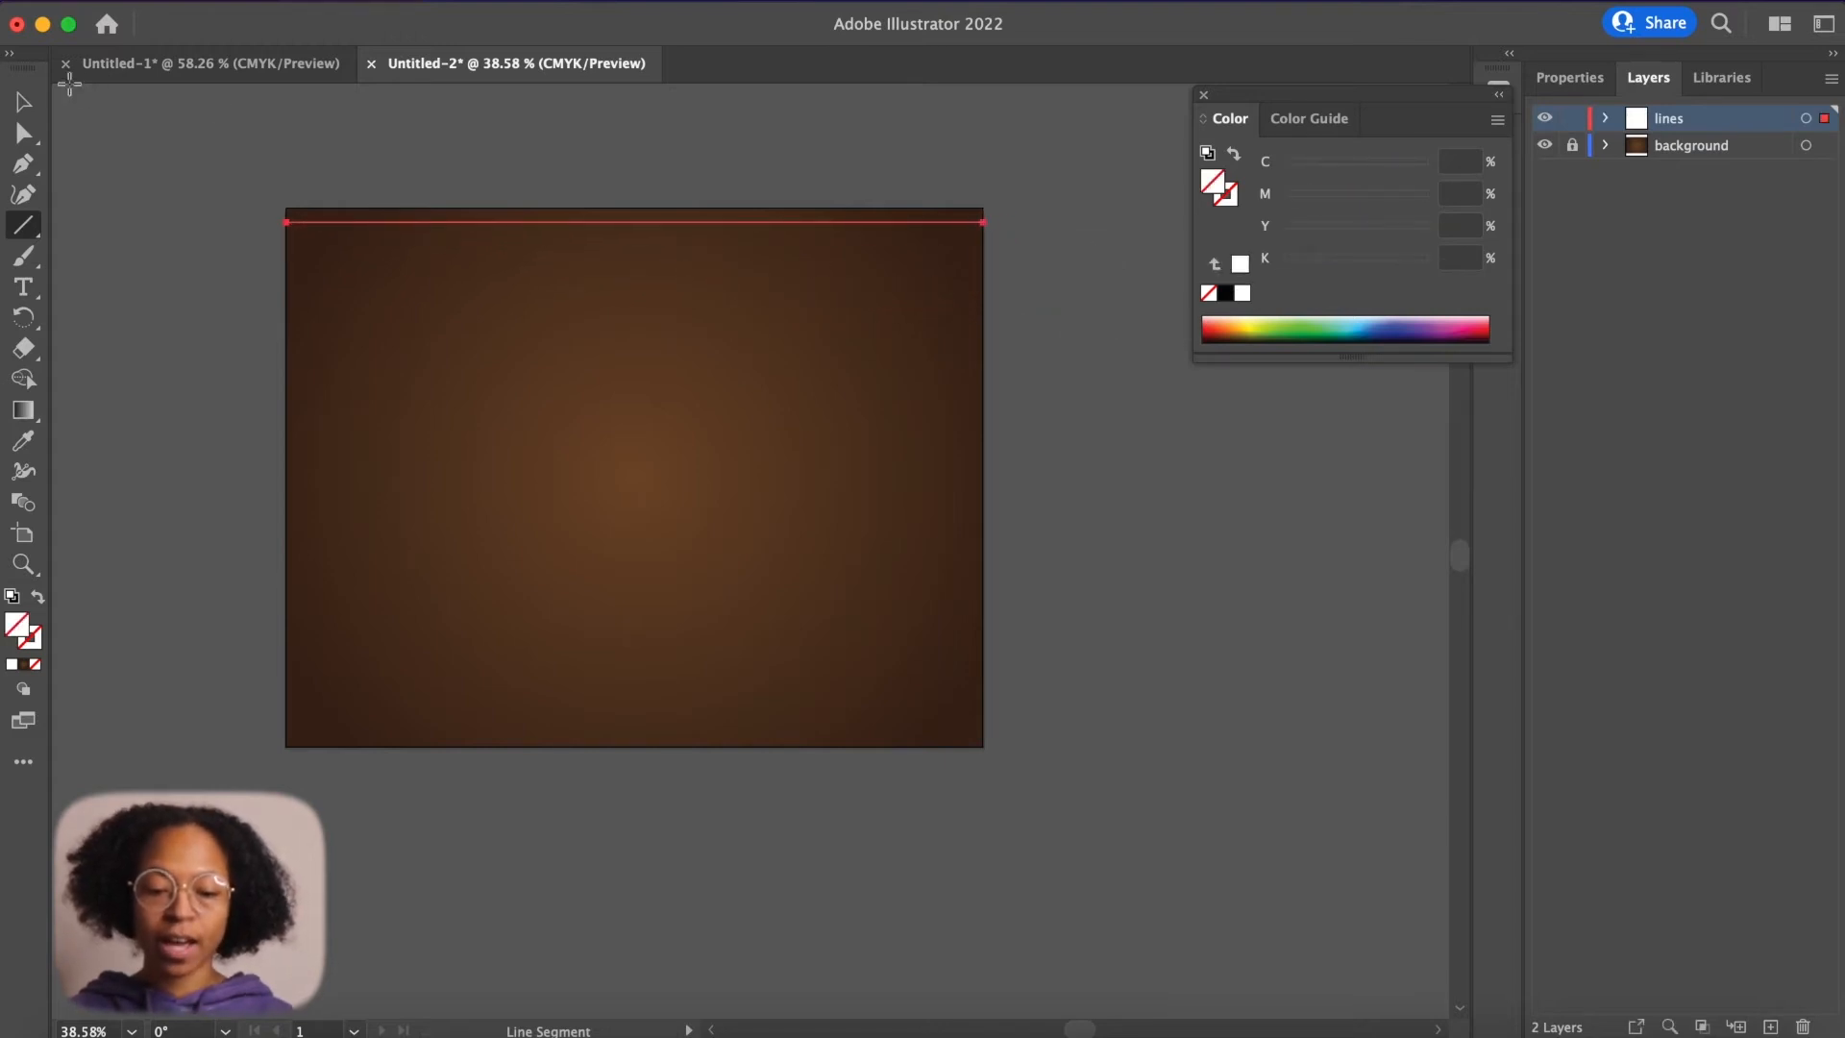
click(20, 104)
click(191, 173)
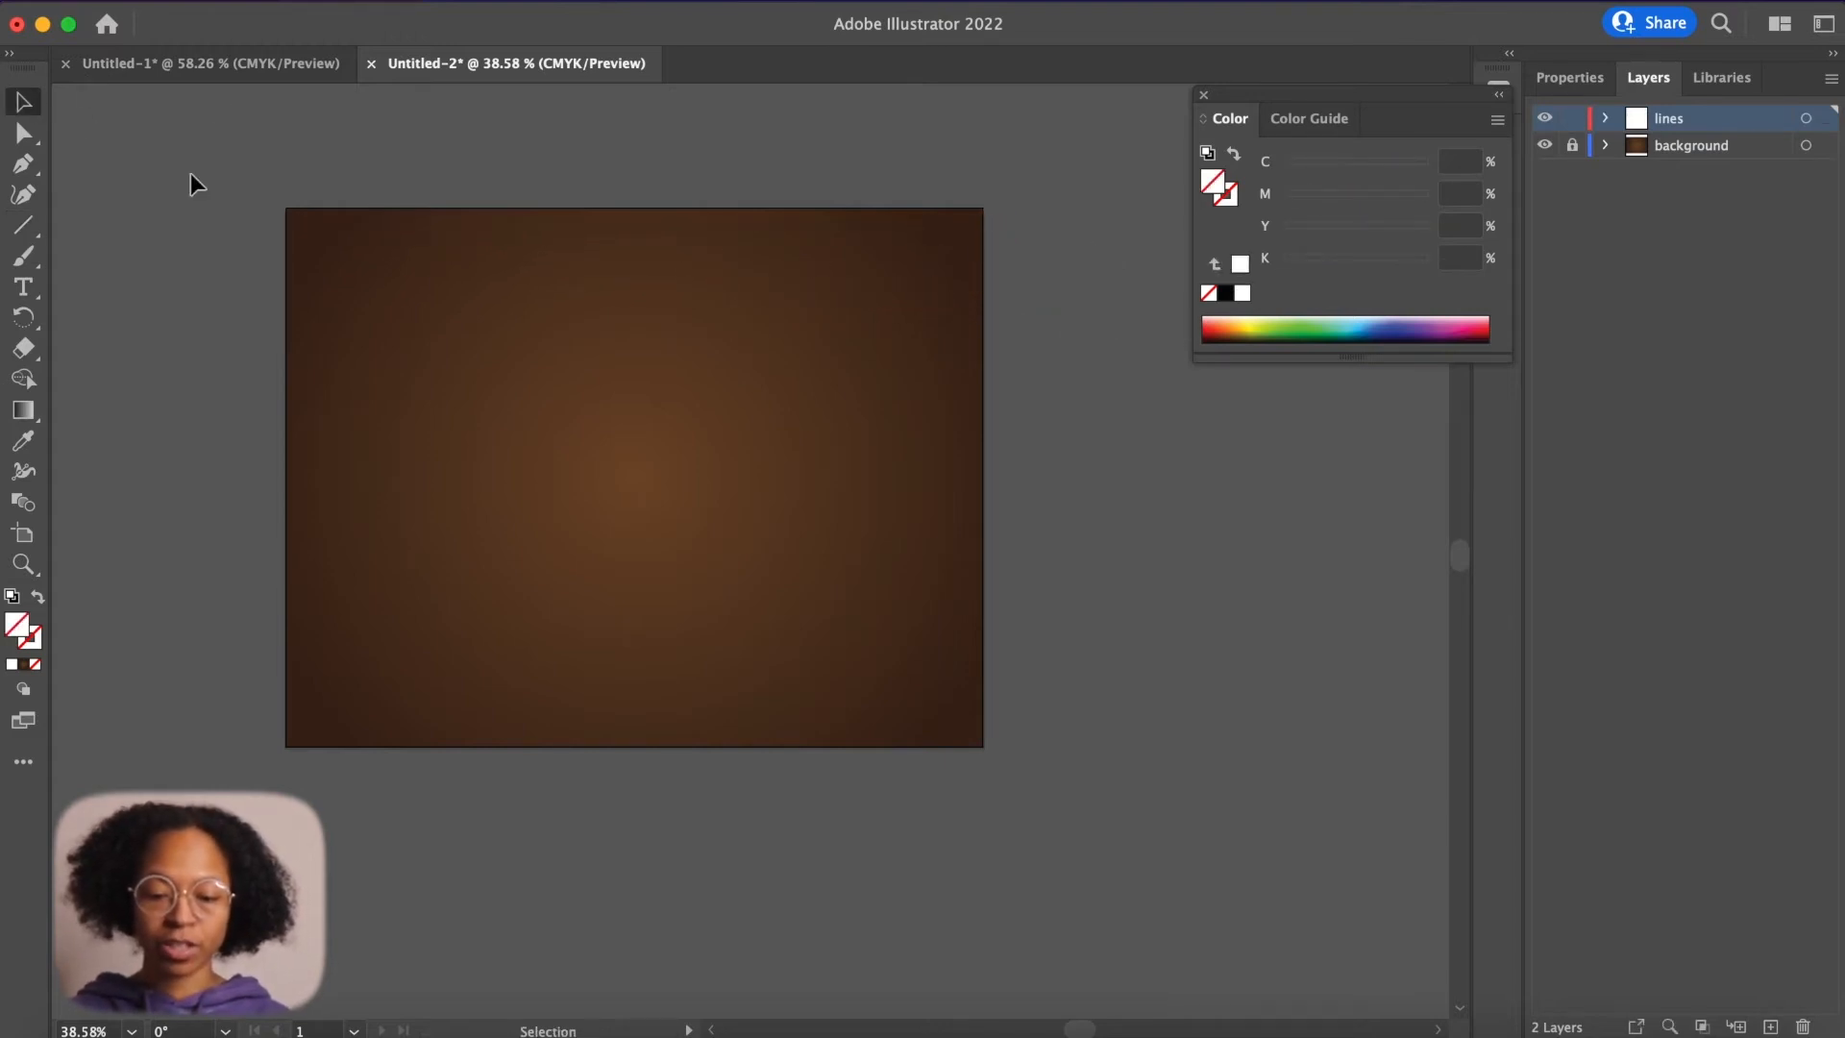
- Give the horizontal line a white stroke and no fill
click(421, 222)
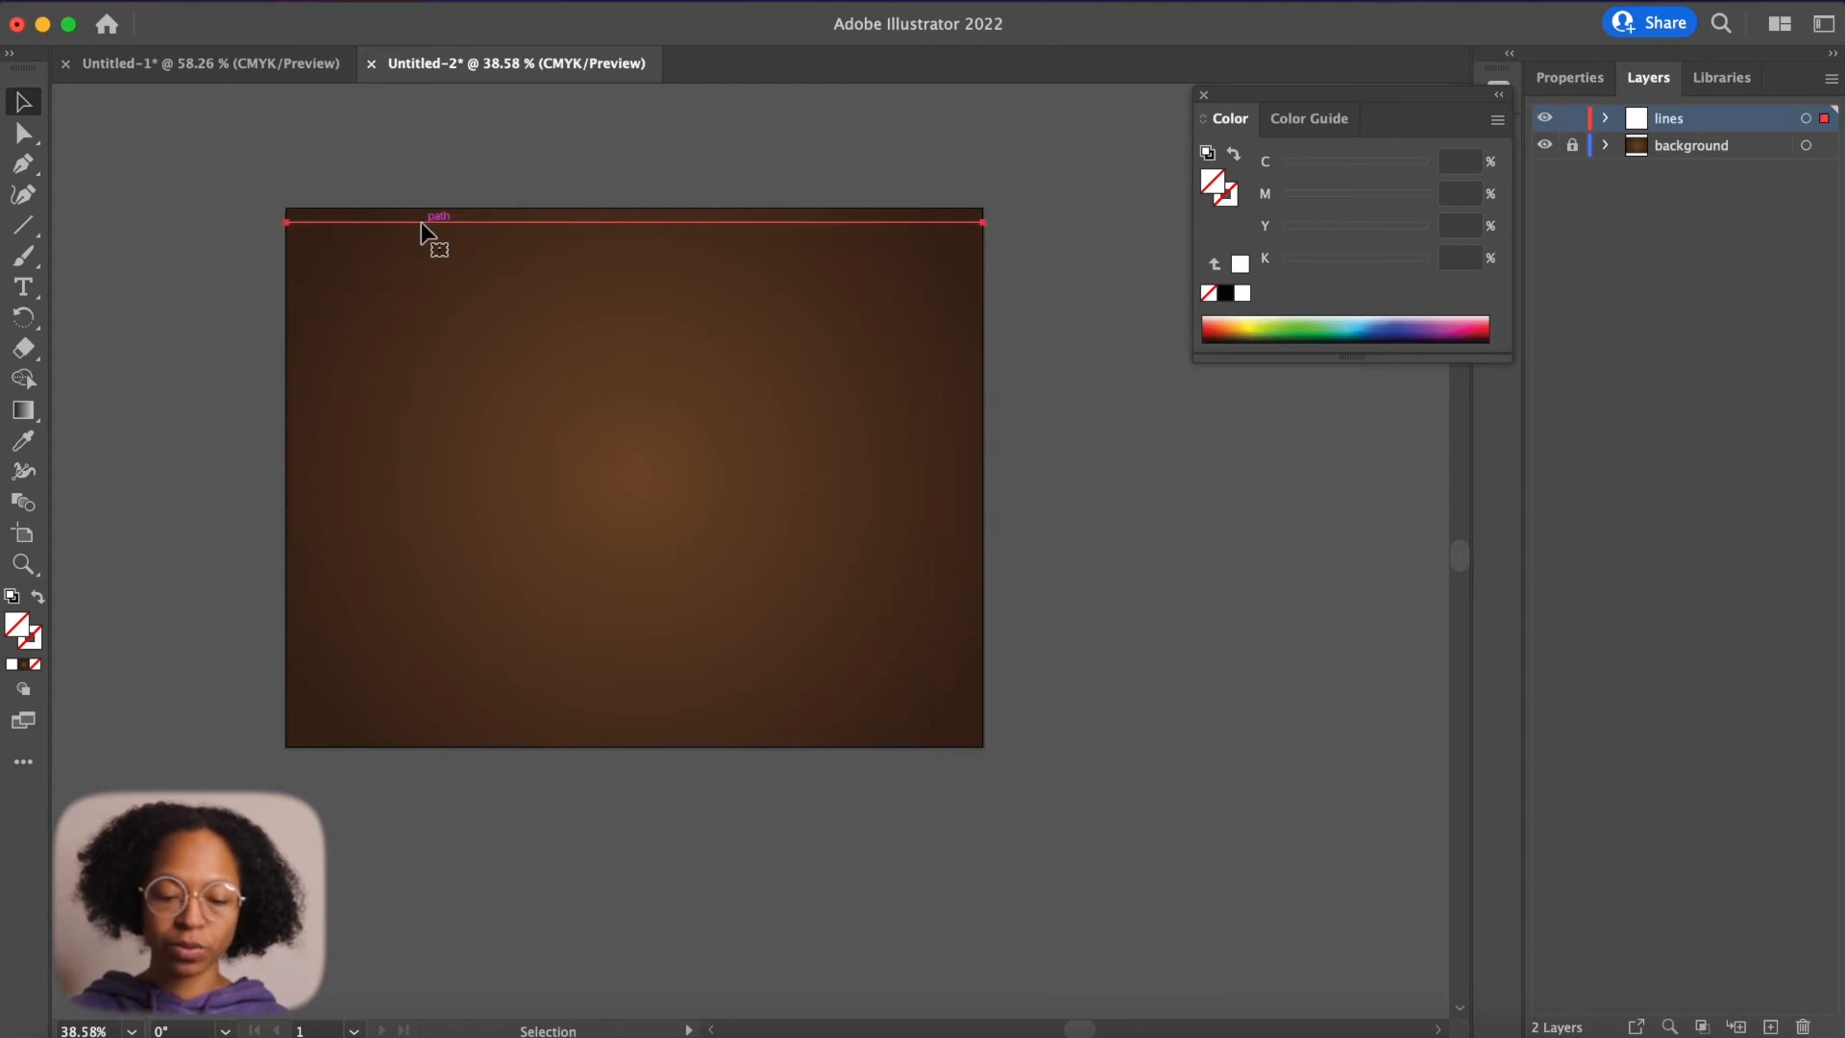
click(12, 596)
click(37, 664)
click(212, 147)
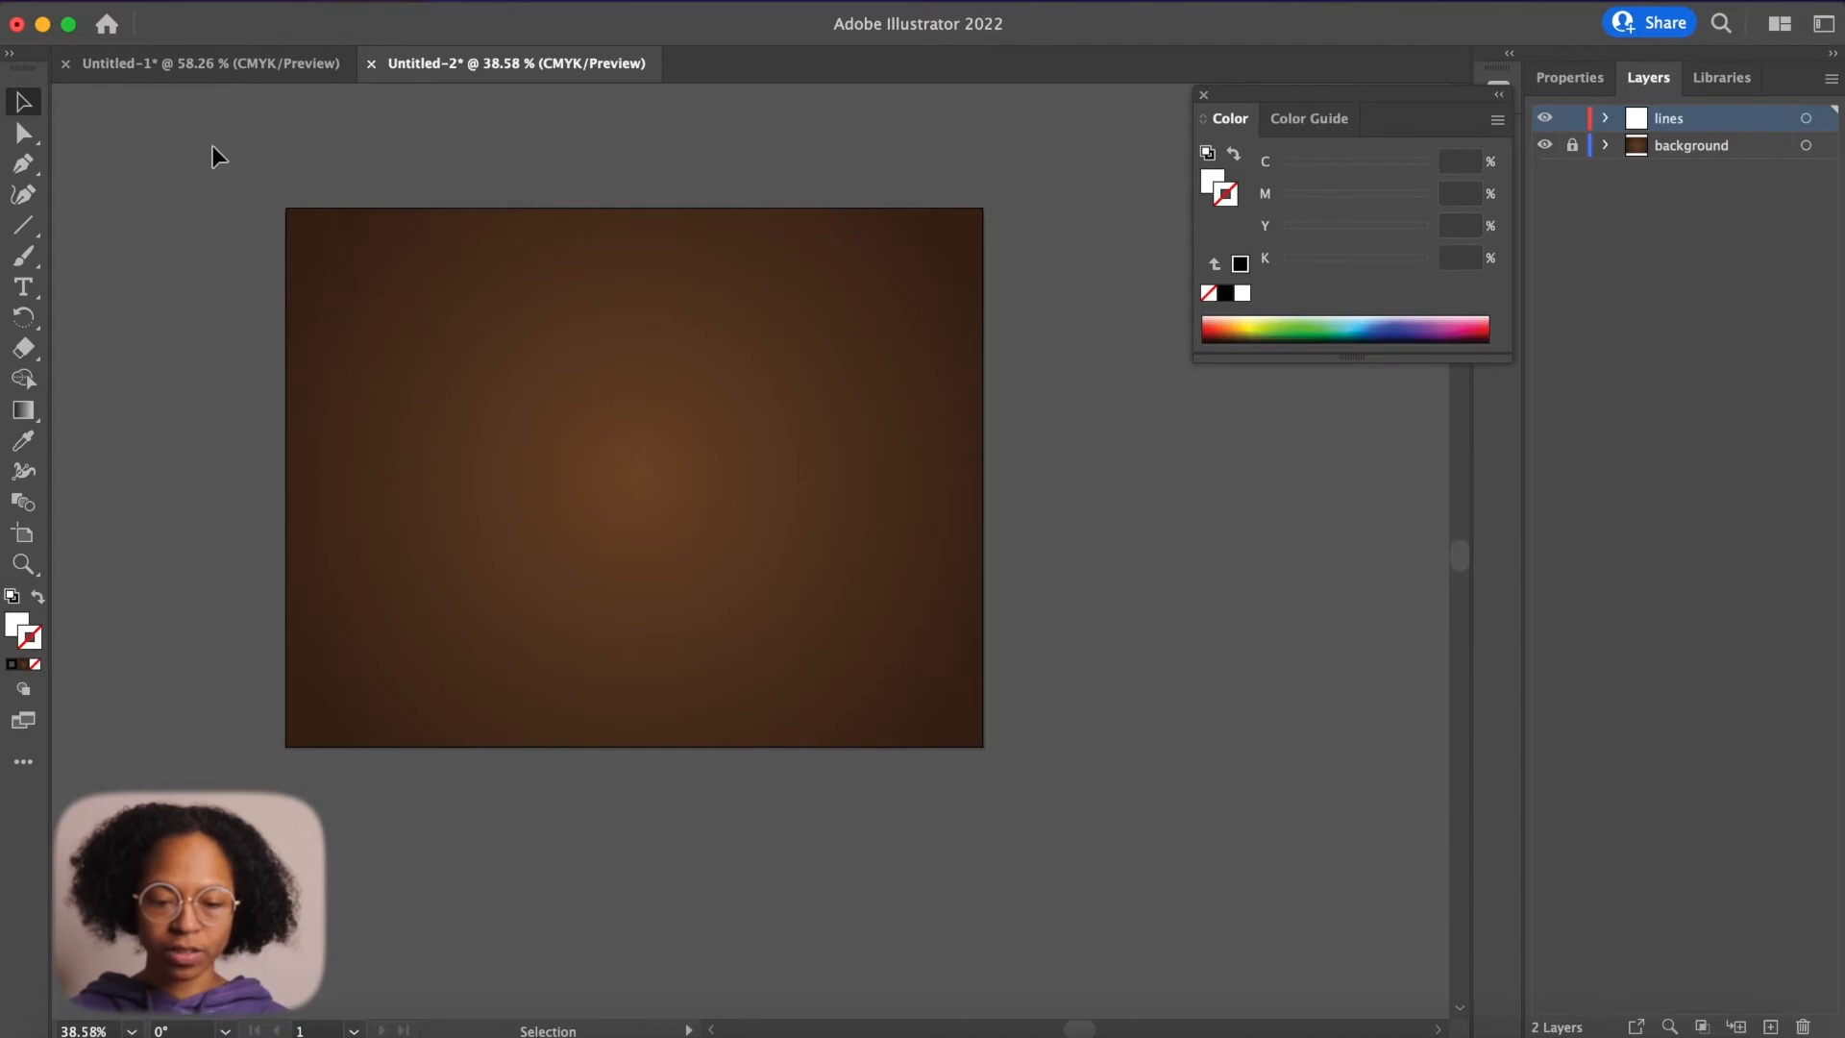
click(340, 223)
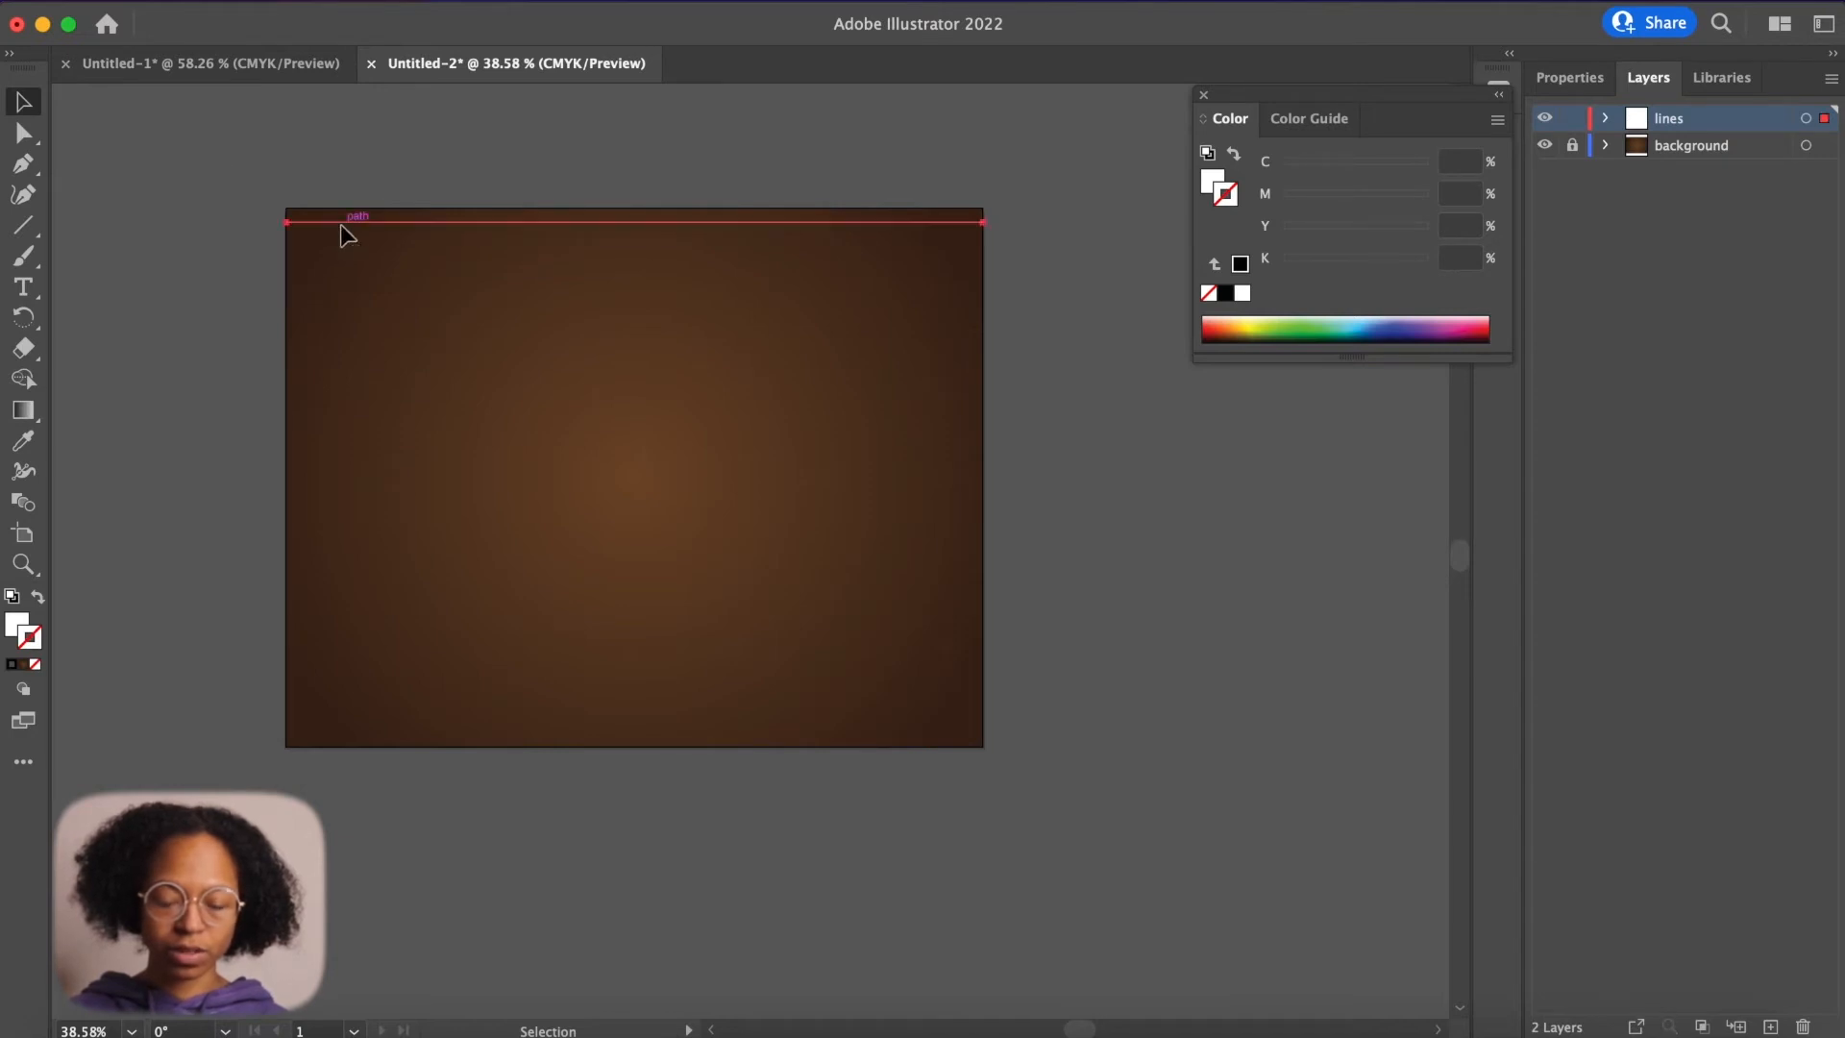
click(37, 597)
click(115, 476)
- Apply a Transform effect to the white line with a 10 pt vertical move and 60 copies, filling the artboard with parallel lines
scroll(246, 367, up, 5)
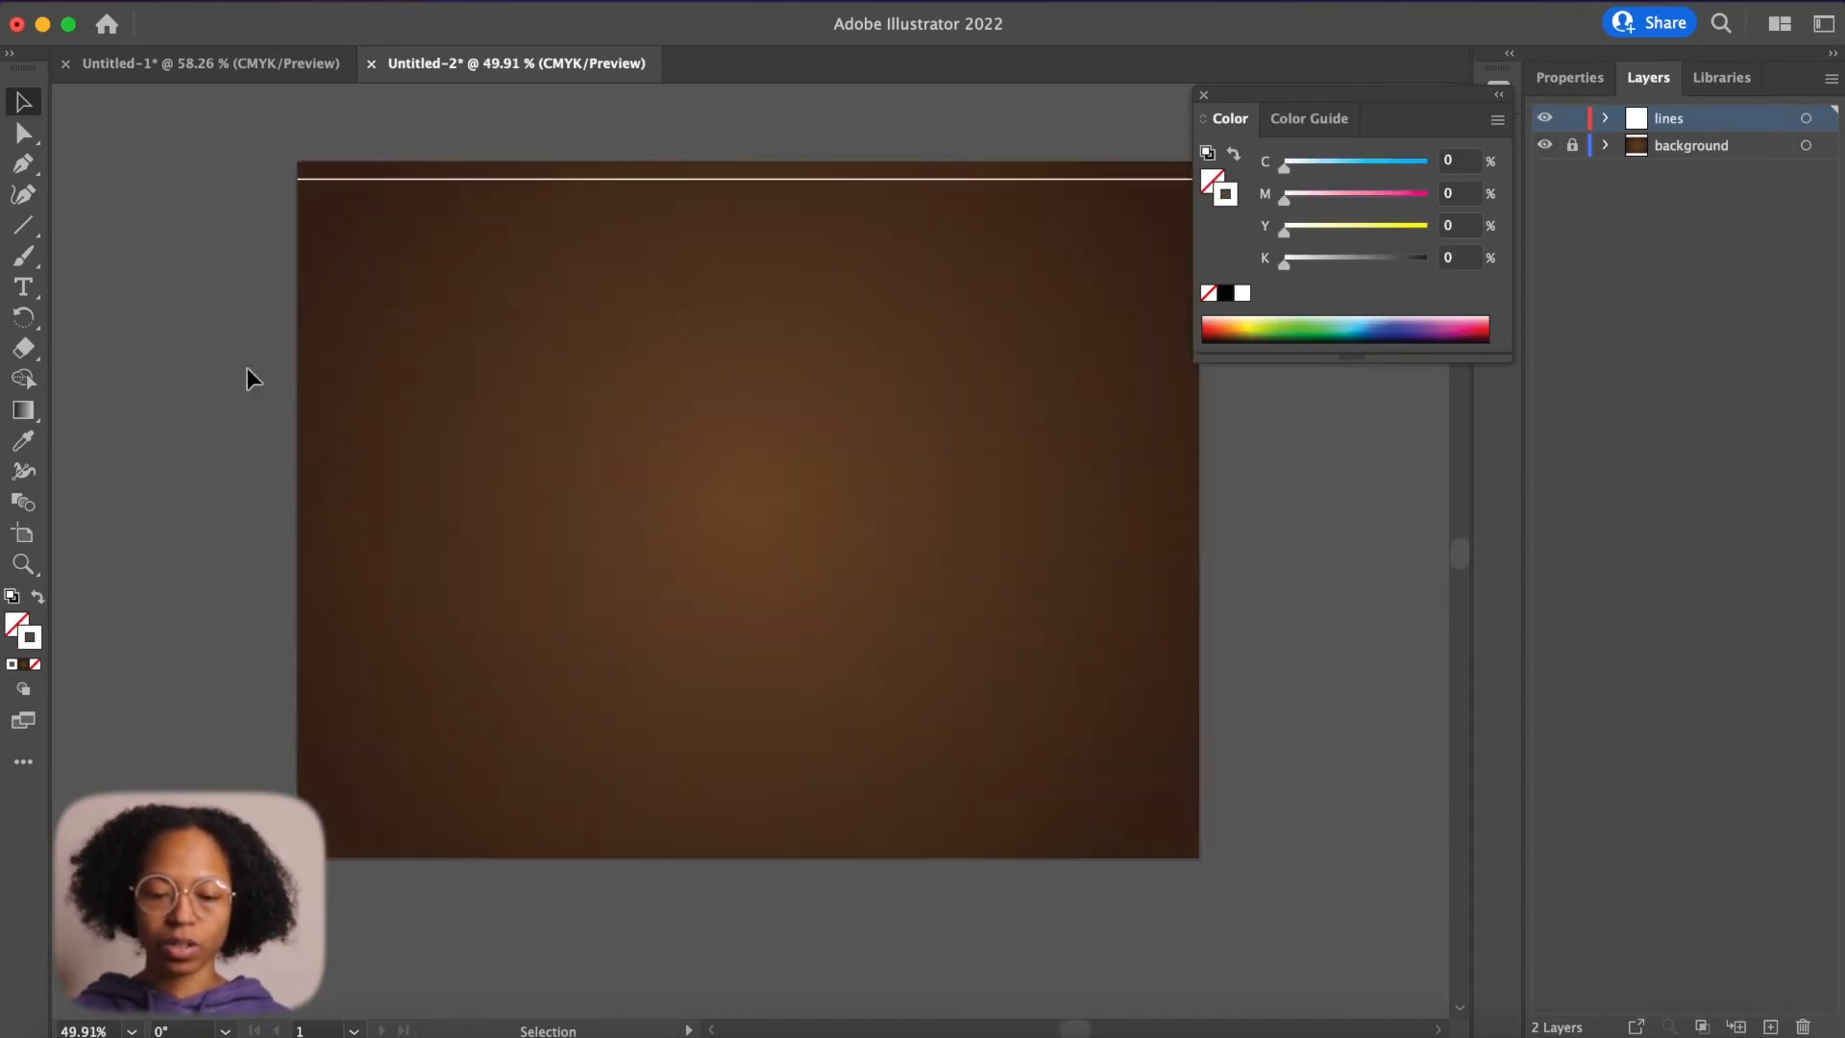
scroll(246, 367, up, 4)
scroll(246, 368, right, 2)
click(260, 278)
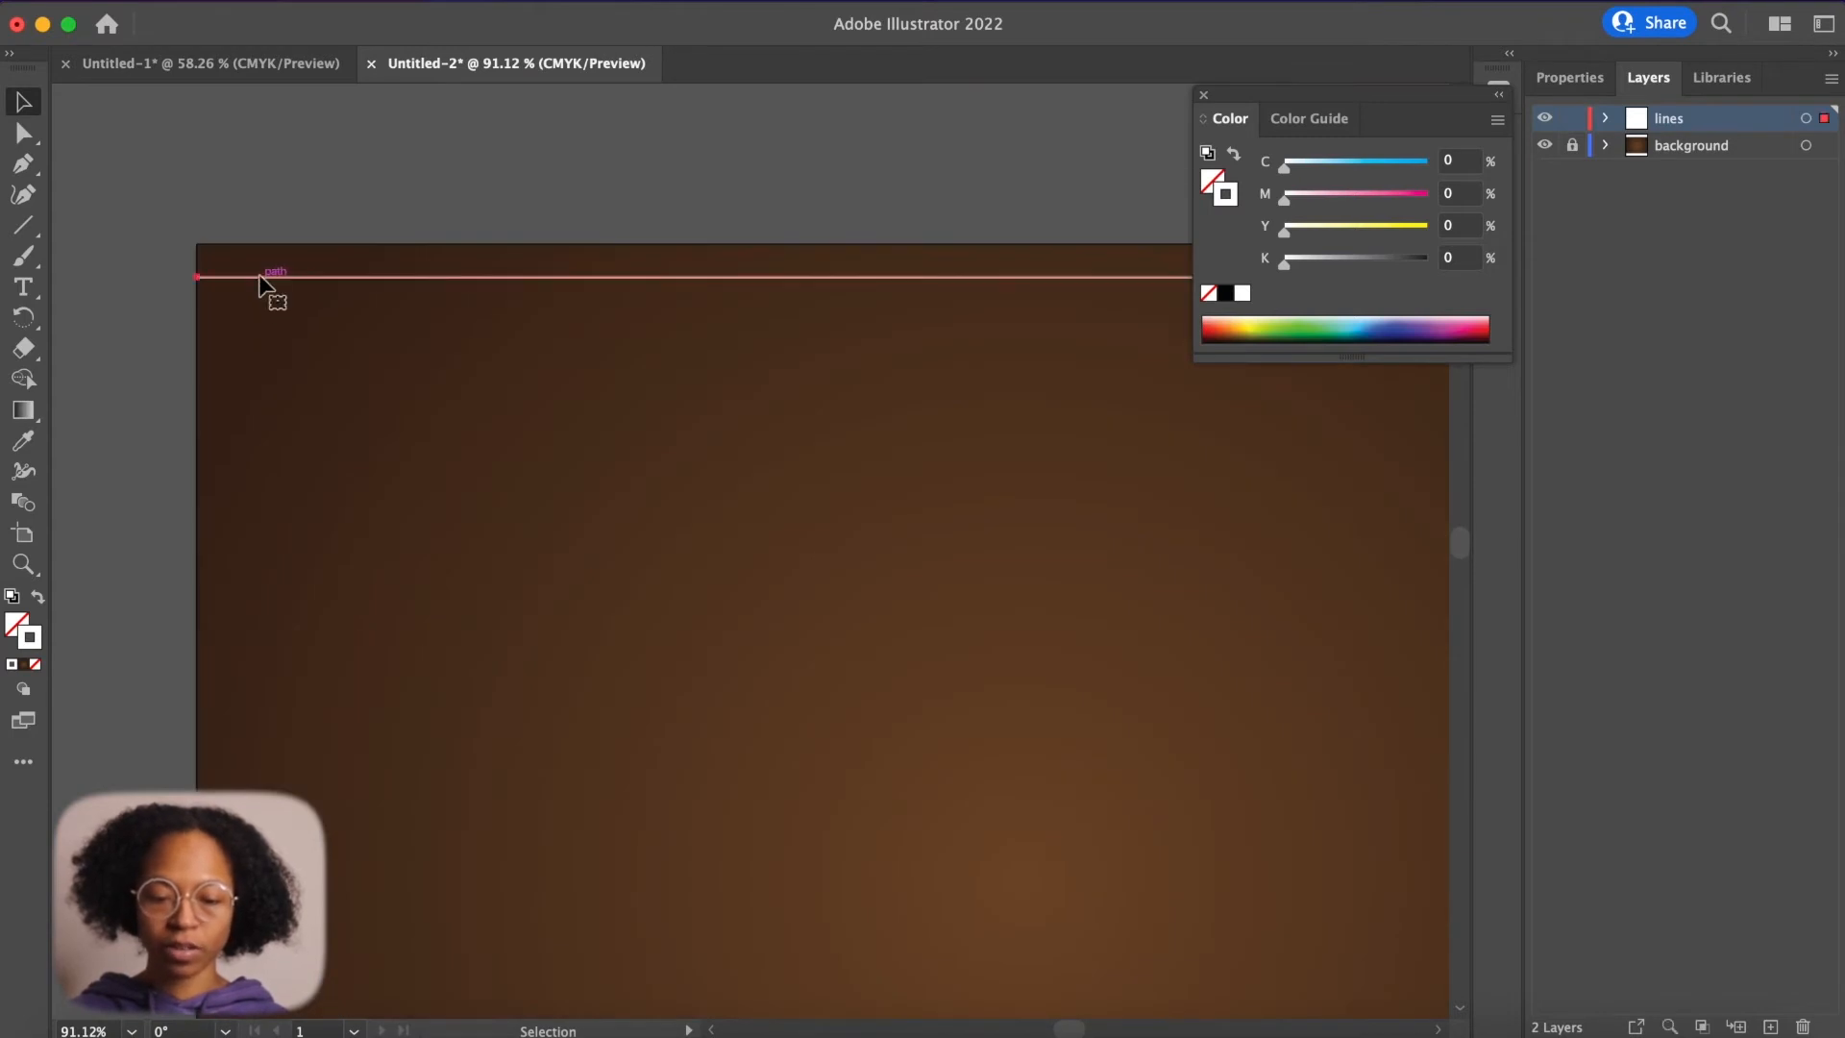
scroll(217, 371, down, 8)
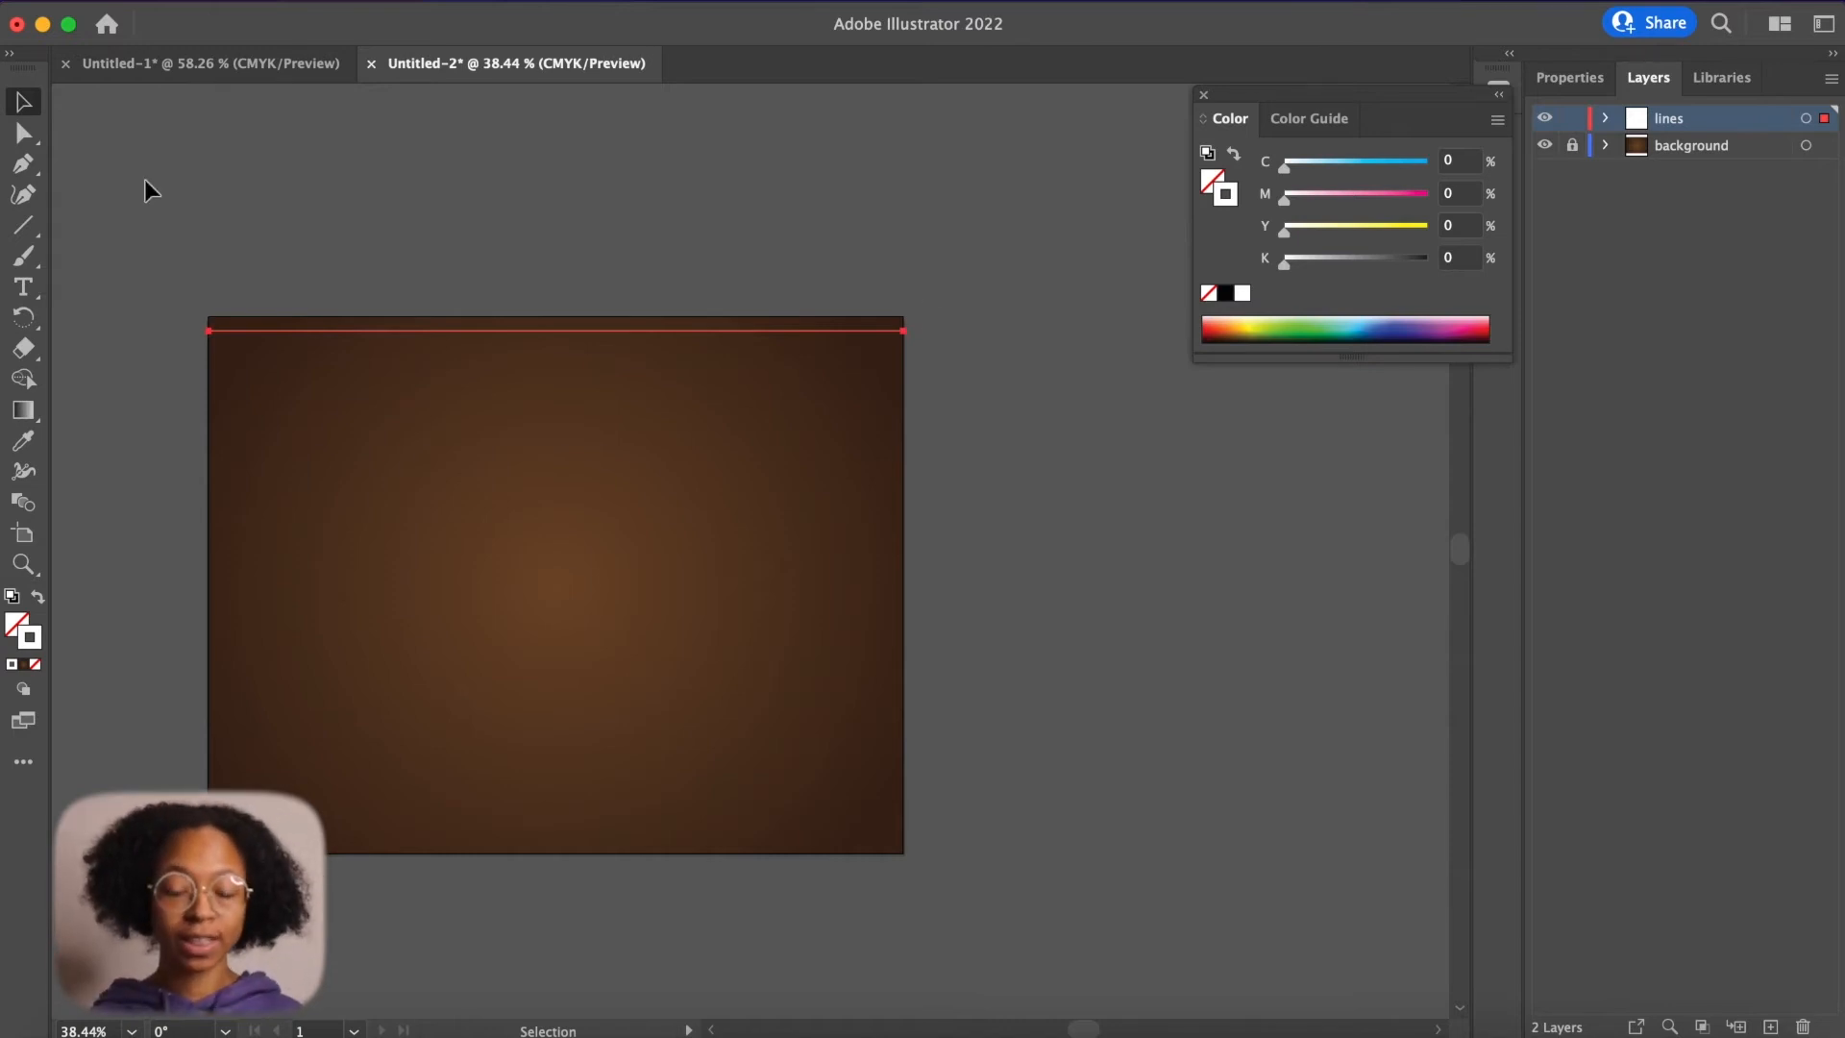
click(531, 1)
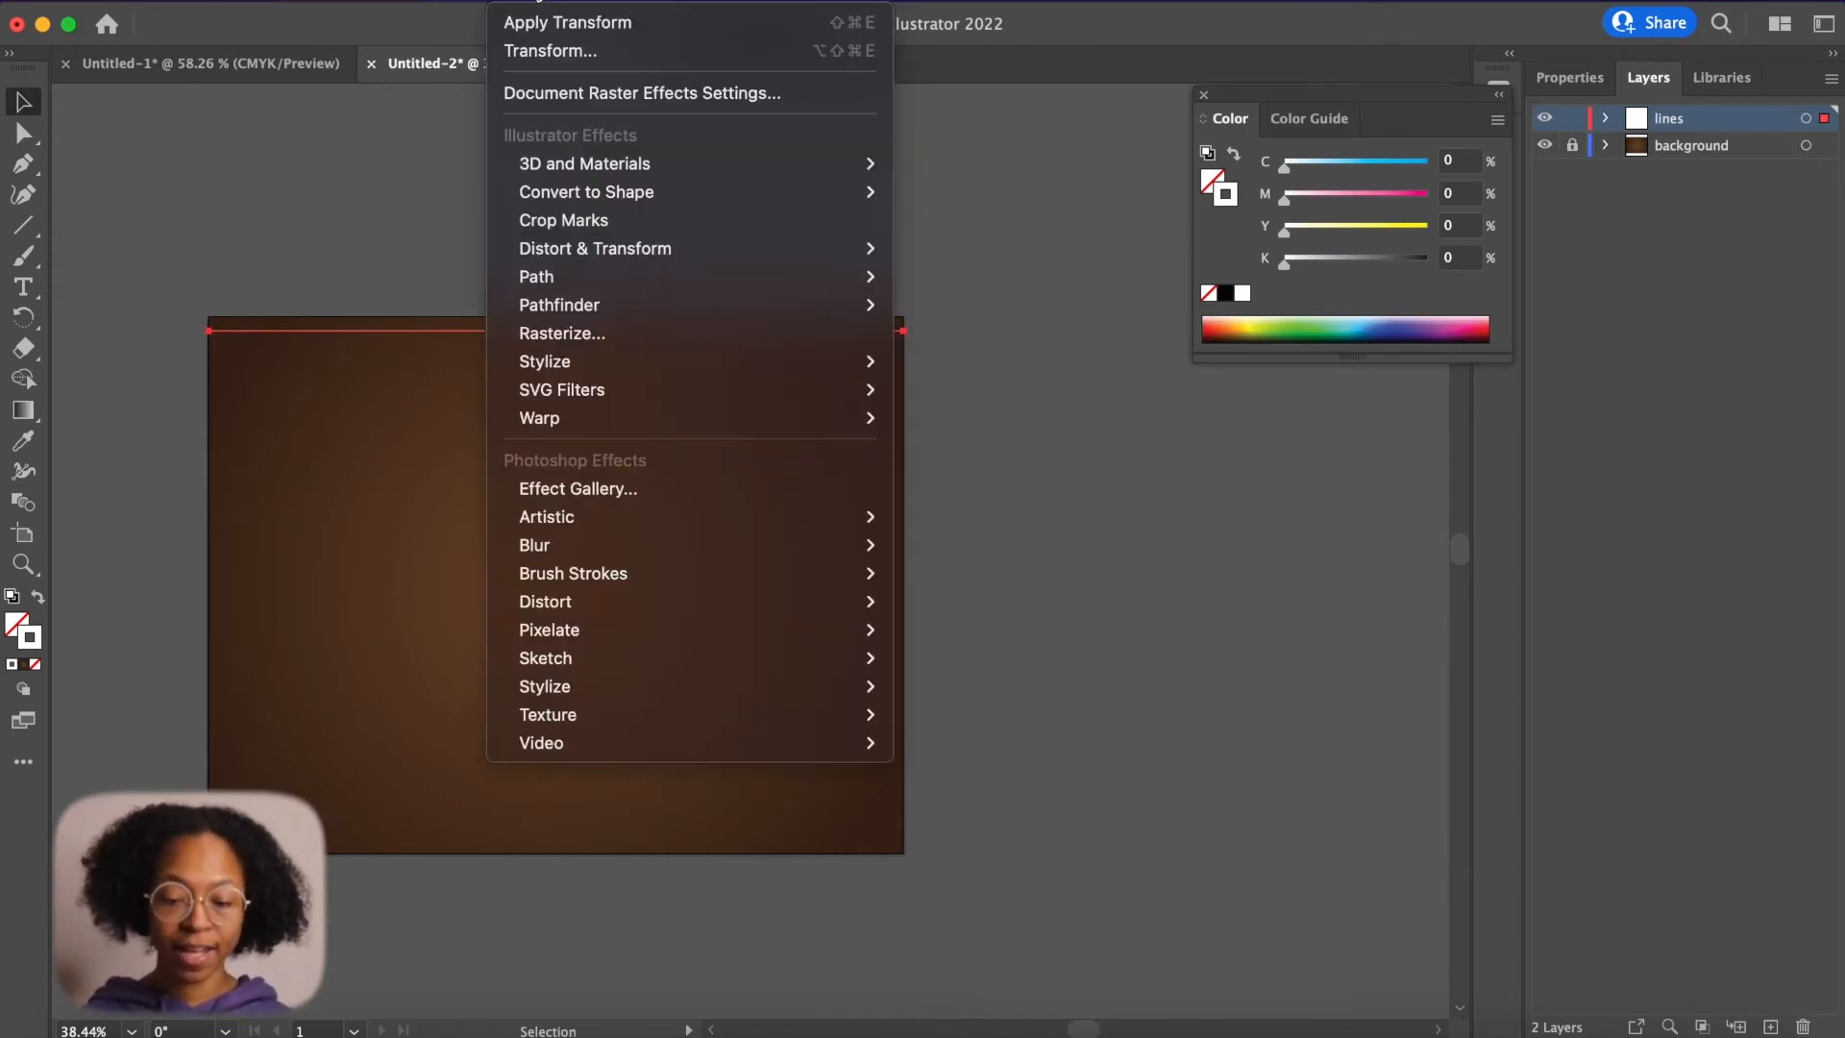
click(601, 55)
drag(869, 146, 1197, 158)
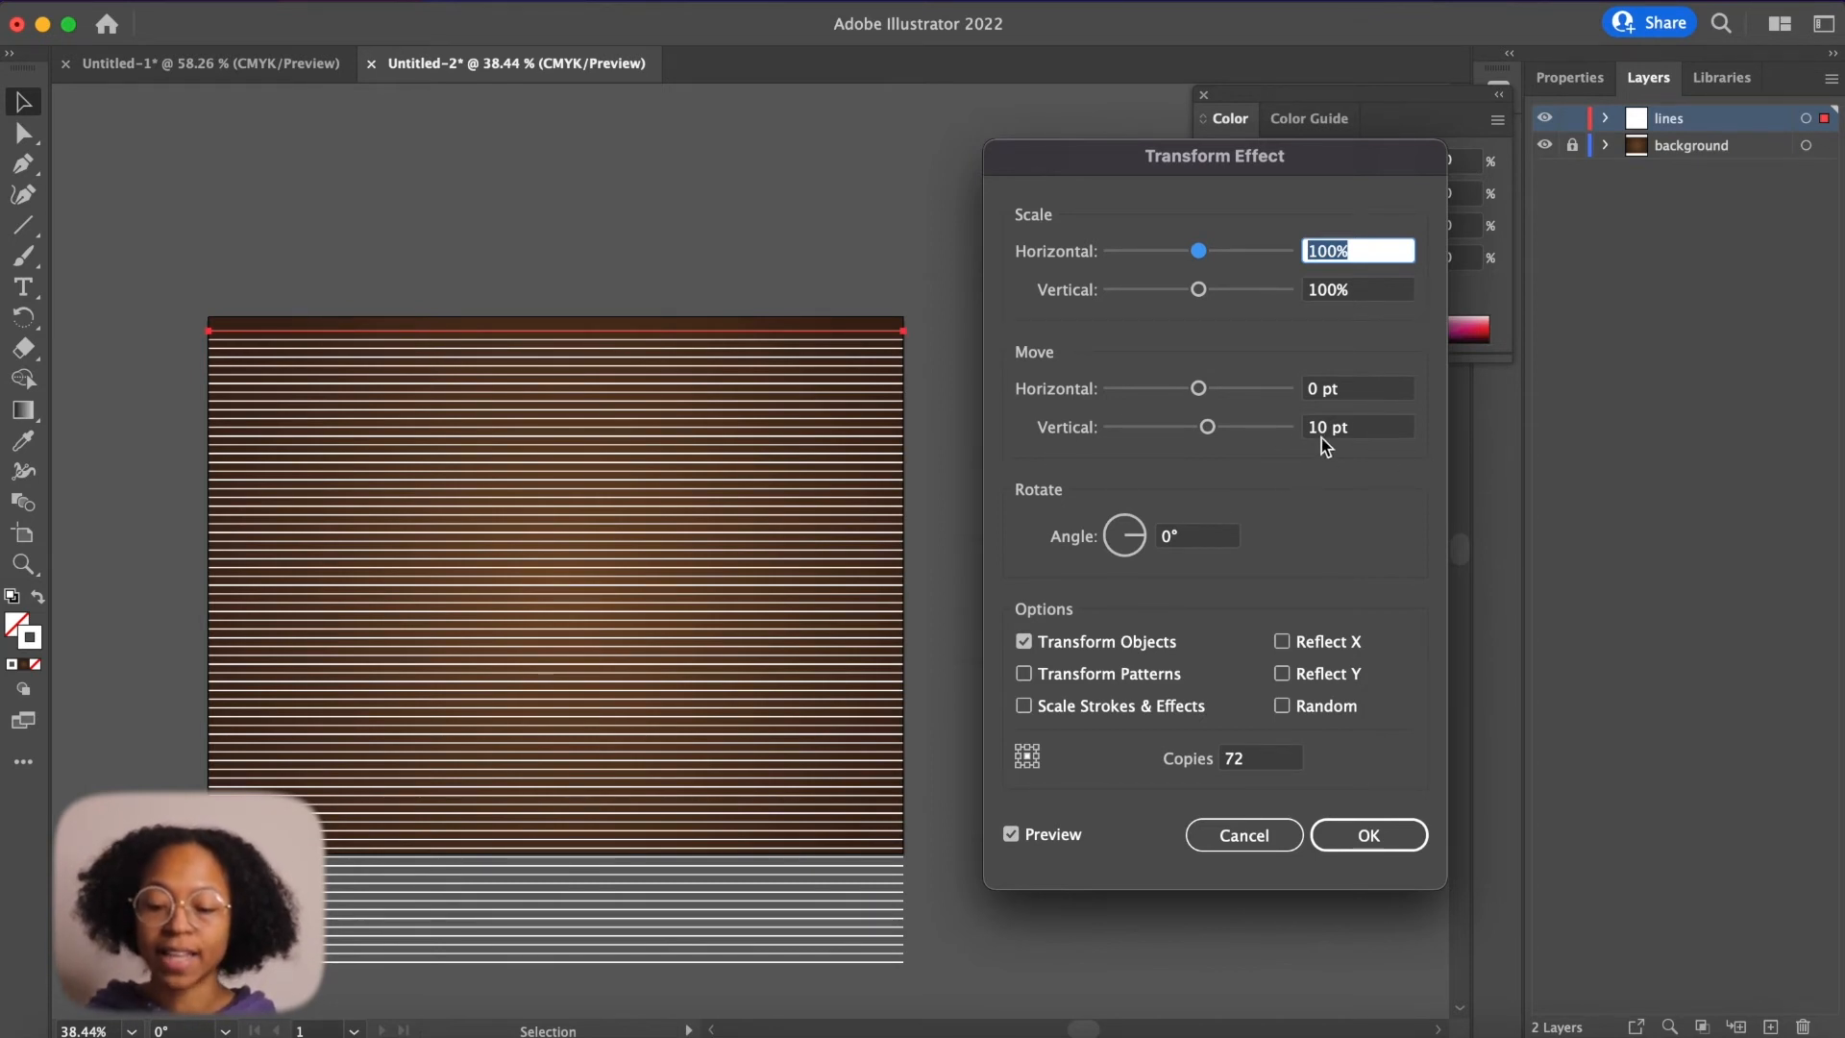
click(1251, 759)
double_click(1251, 759)
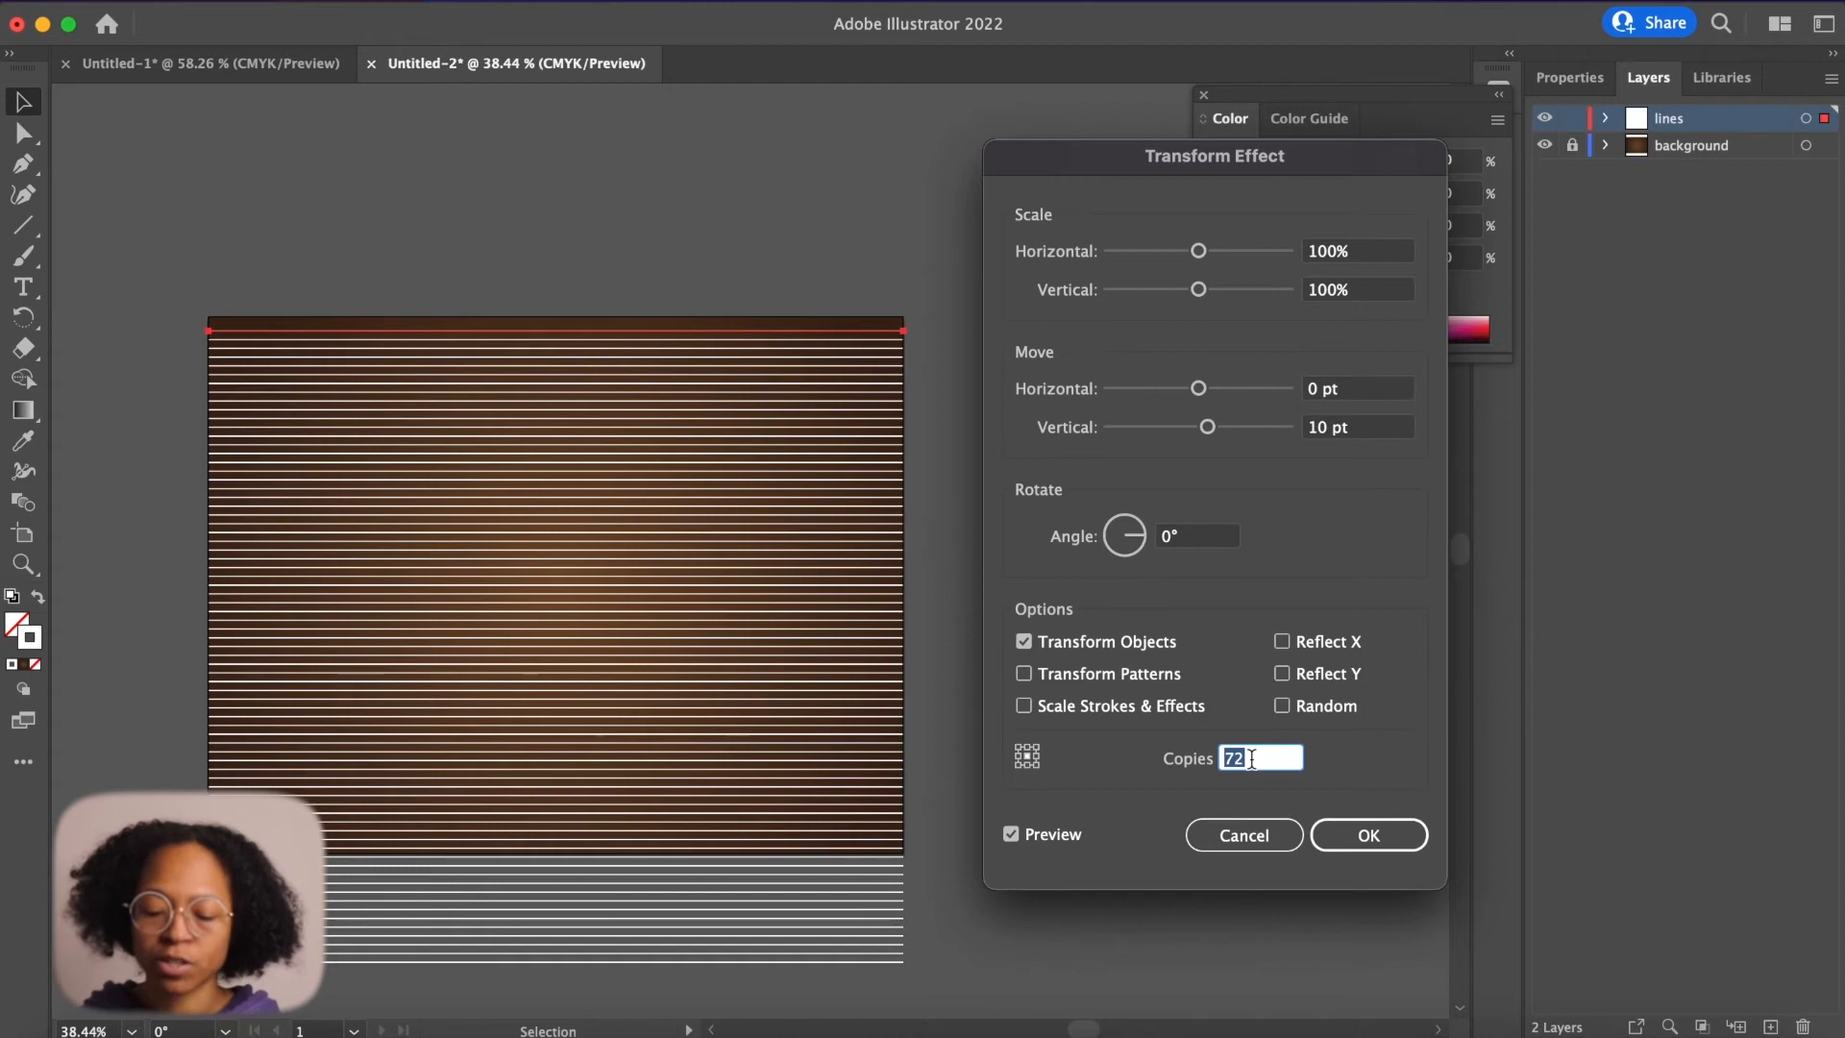
text(60)
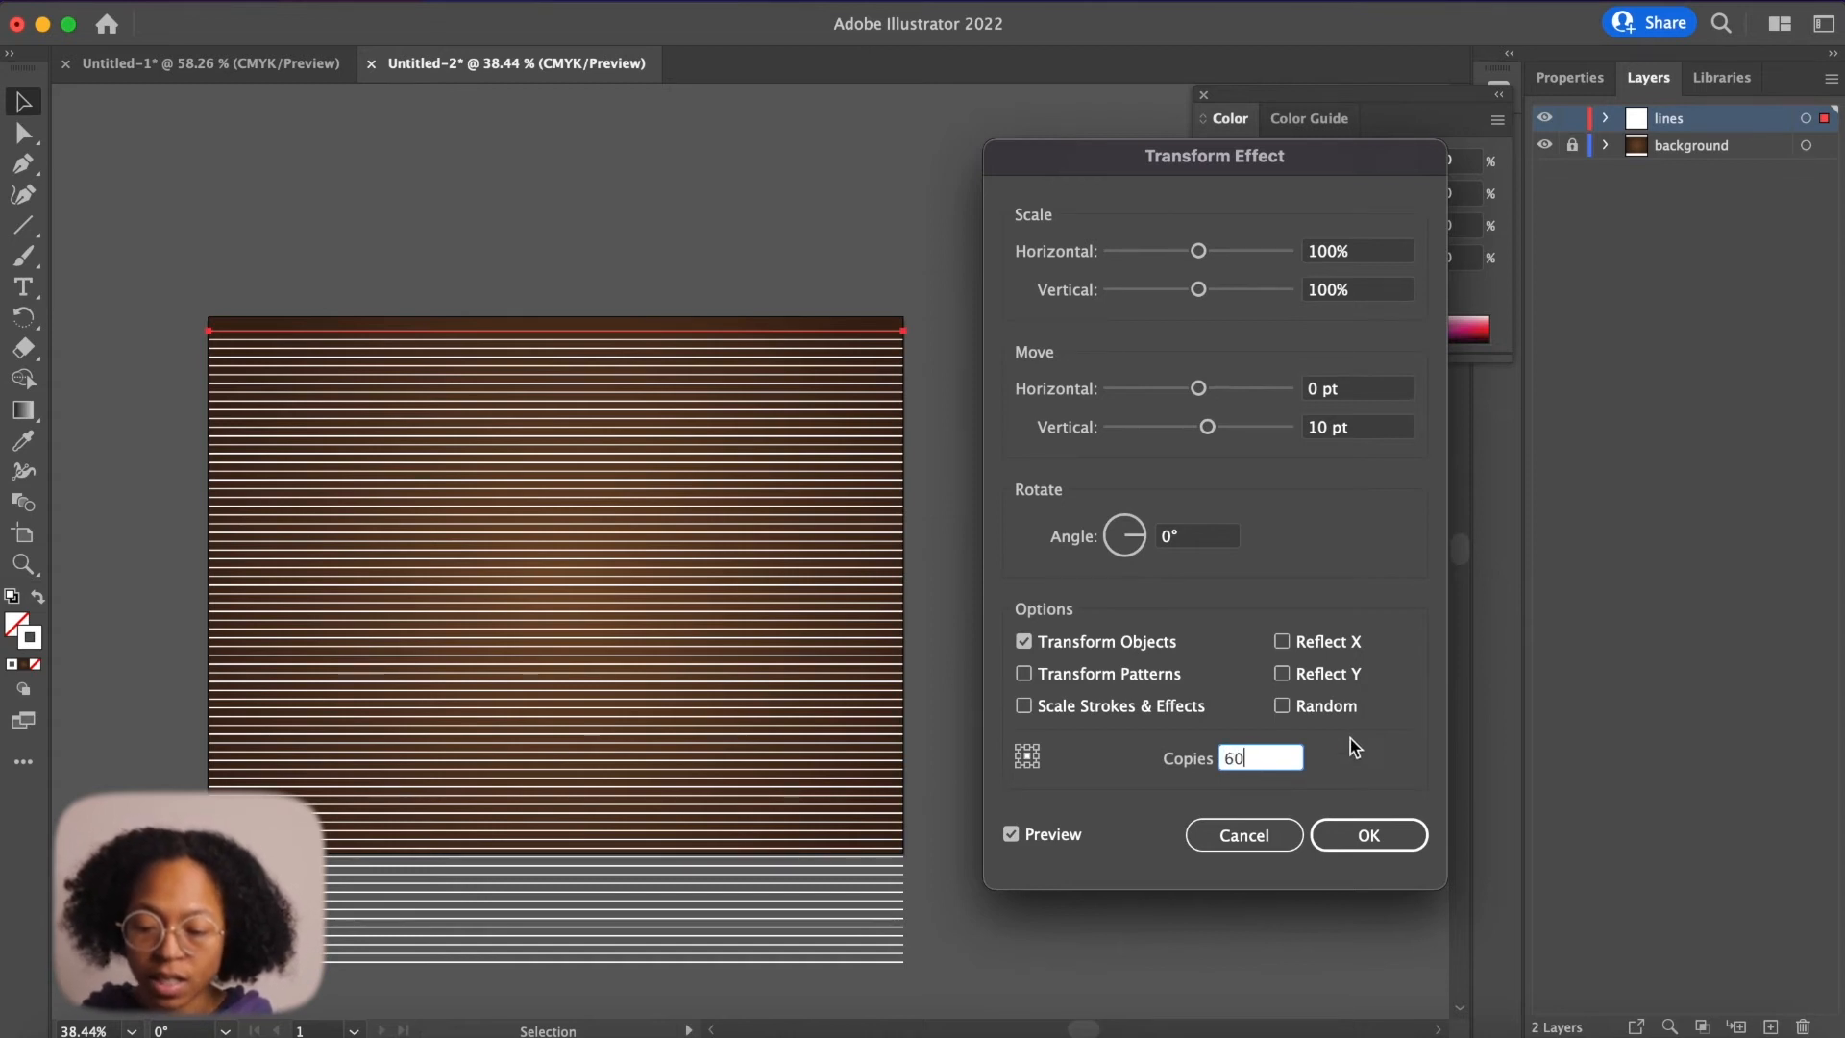
click(1284, 708)
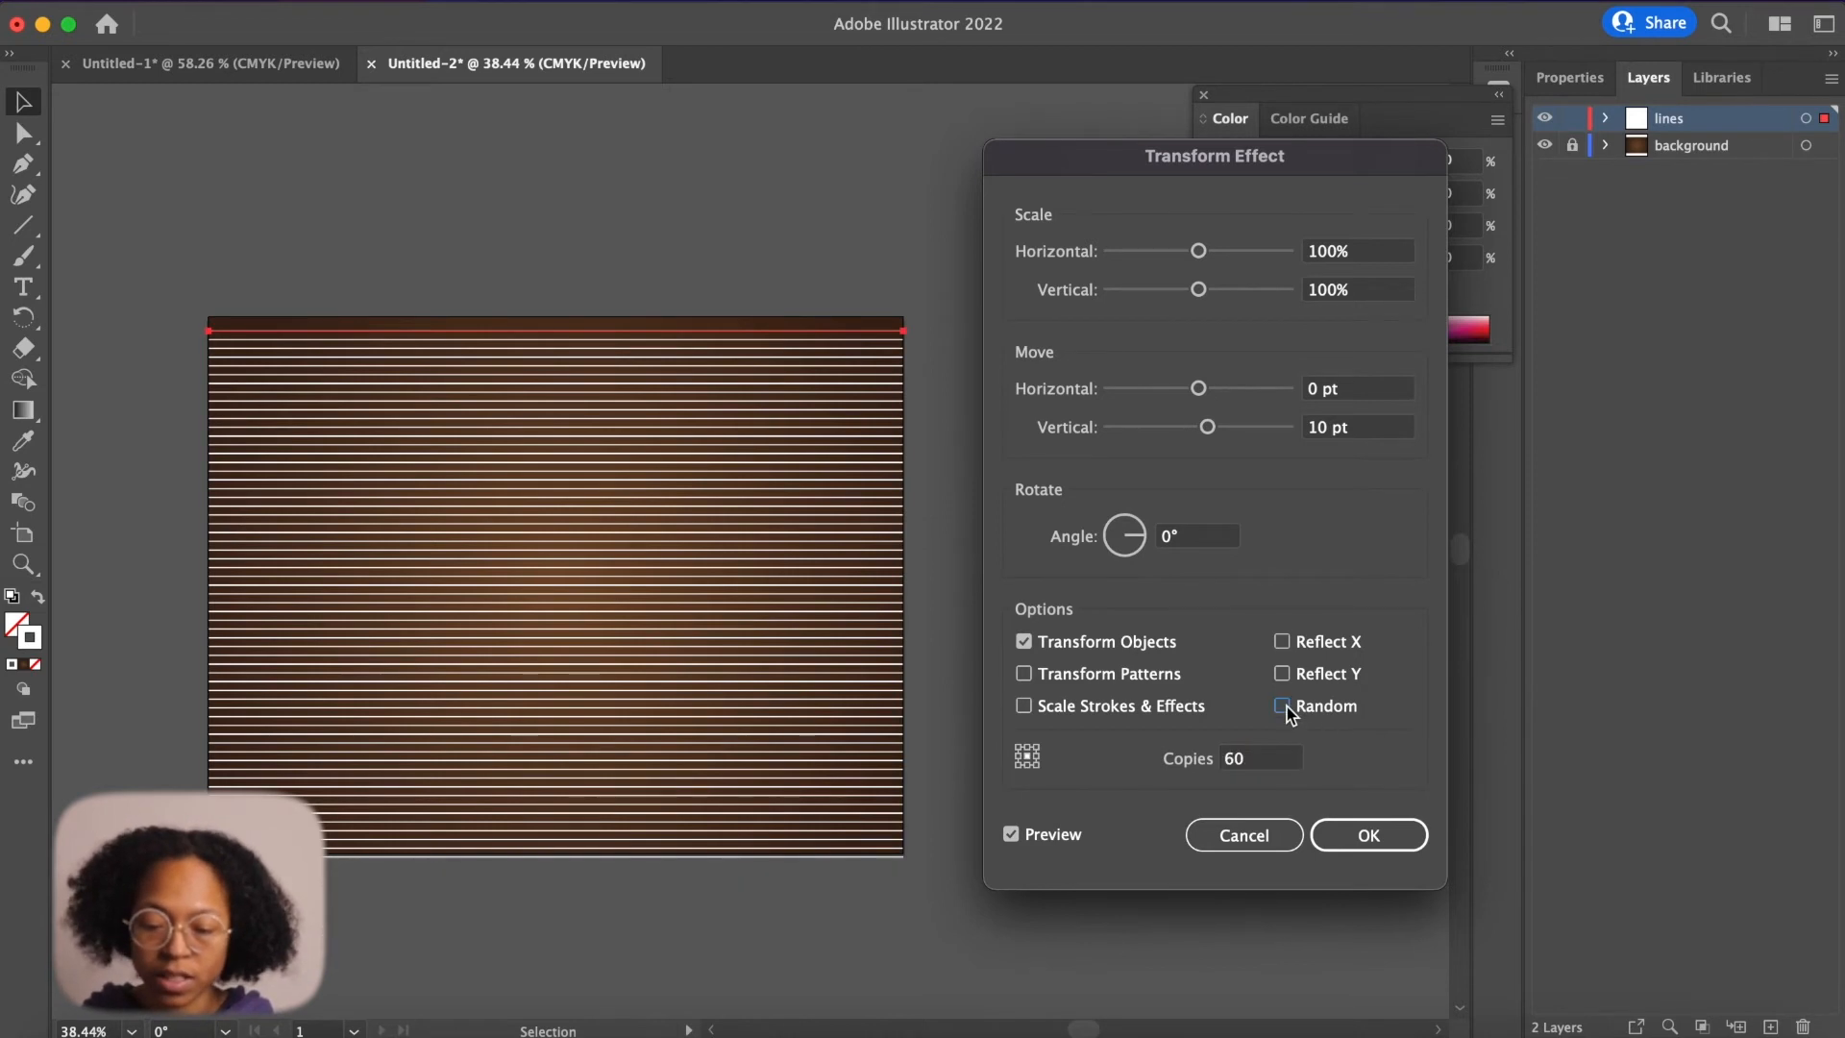
click(1368, 835)
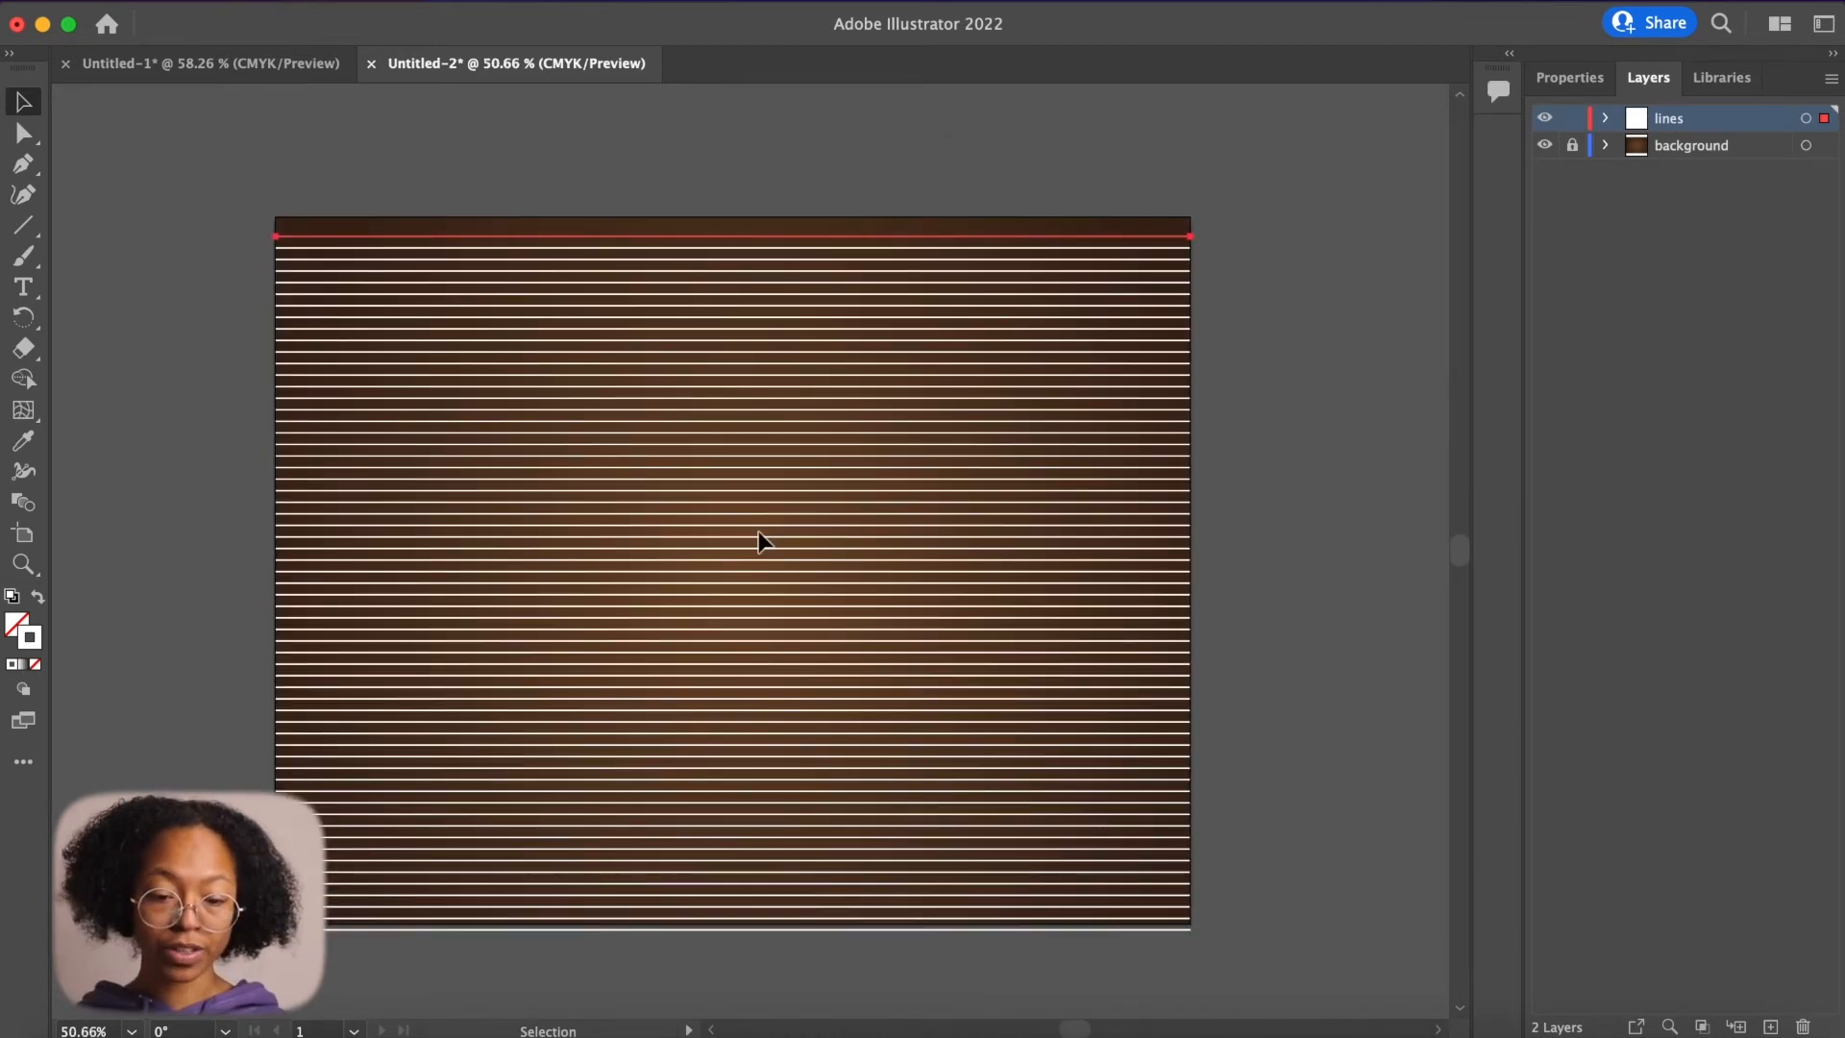
- Wrap the lines in an envelope distort mesh with 1 row and 1 column
click(305, 2)
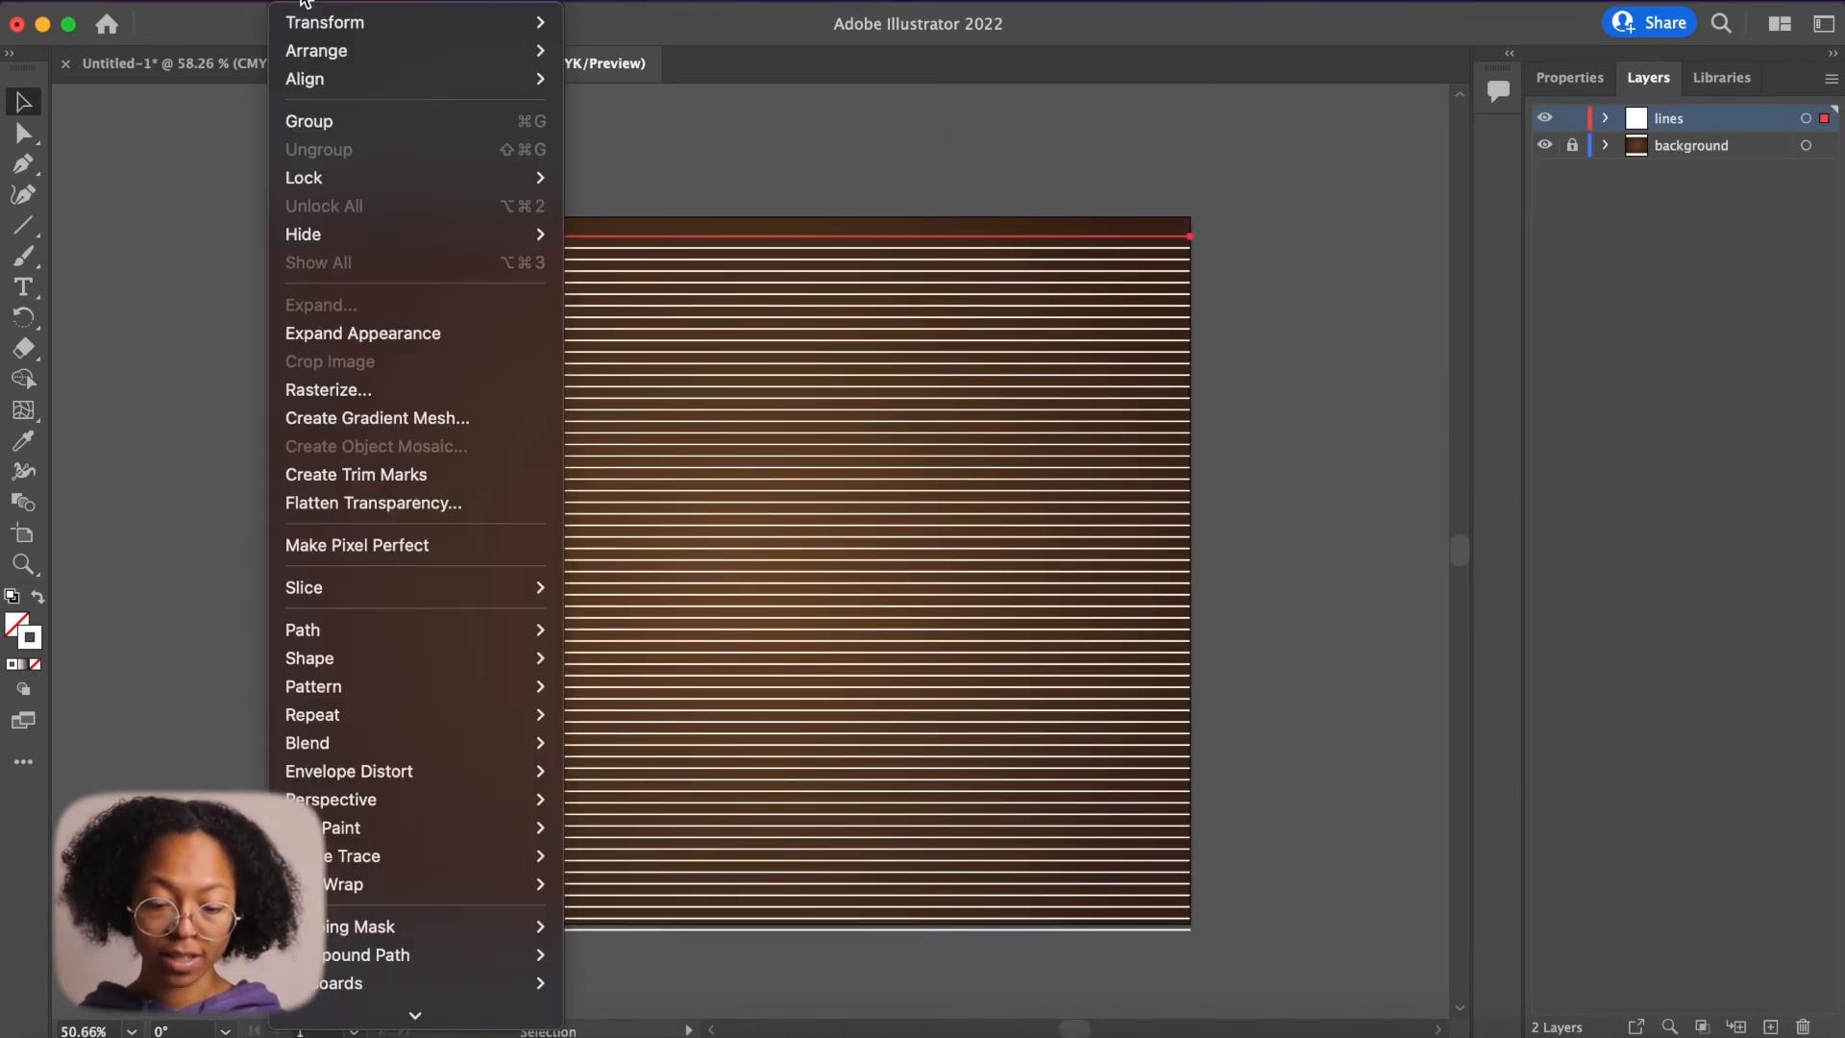
mouse_move(427, 769)
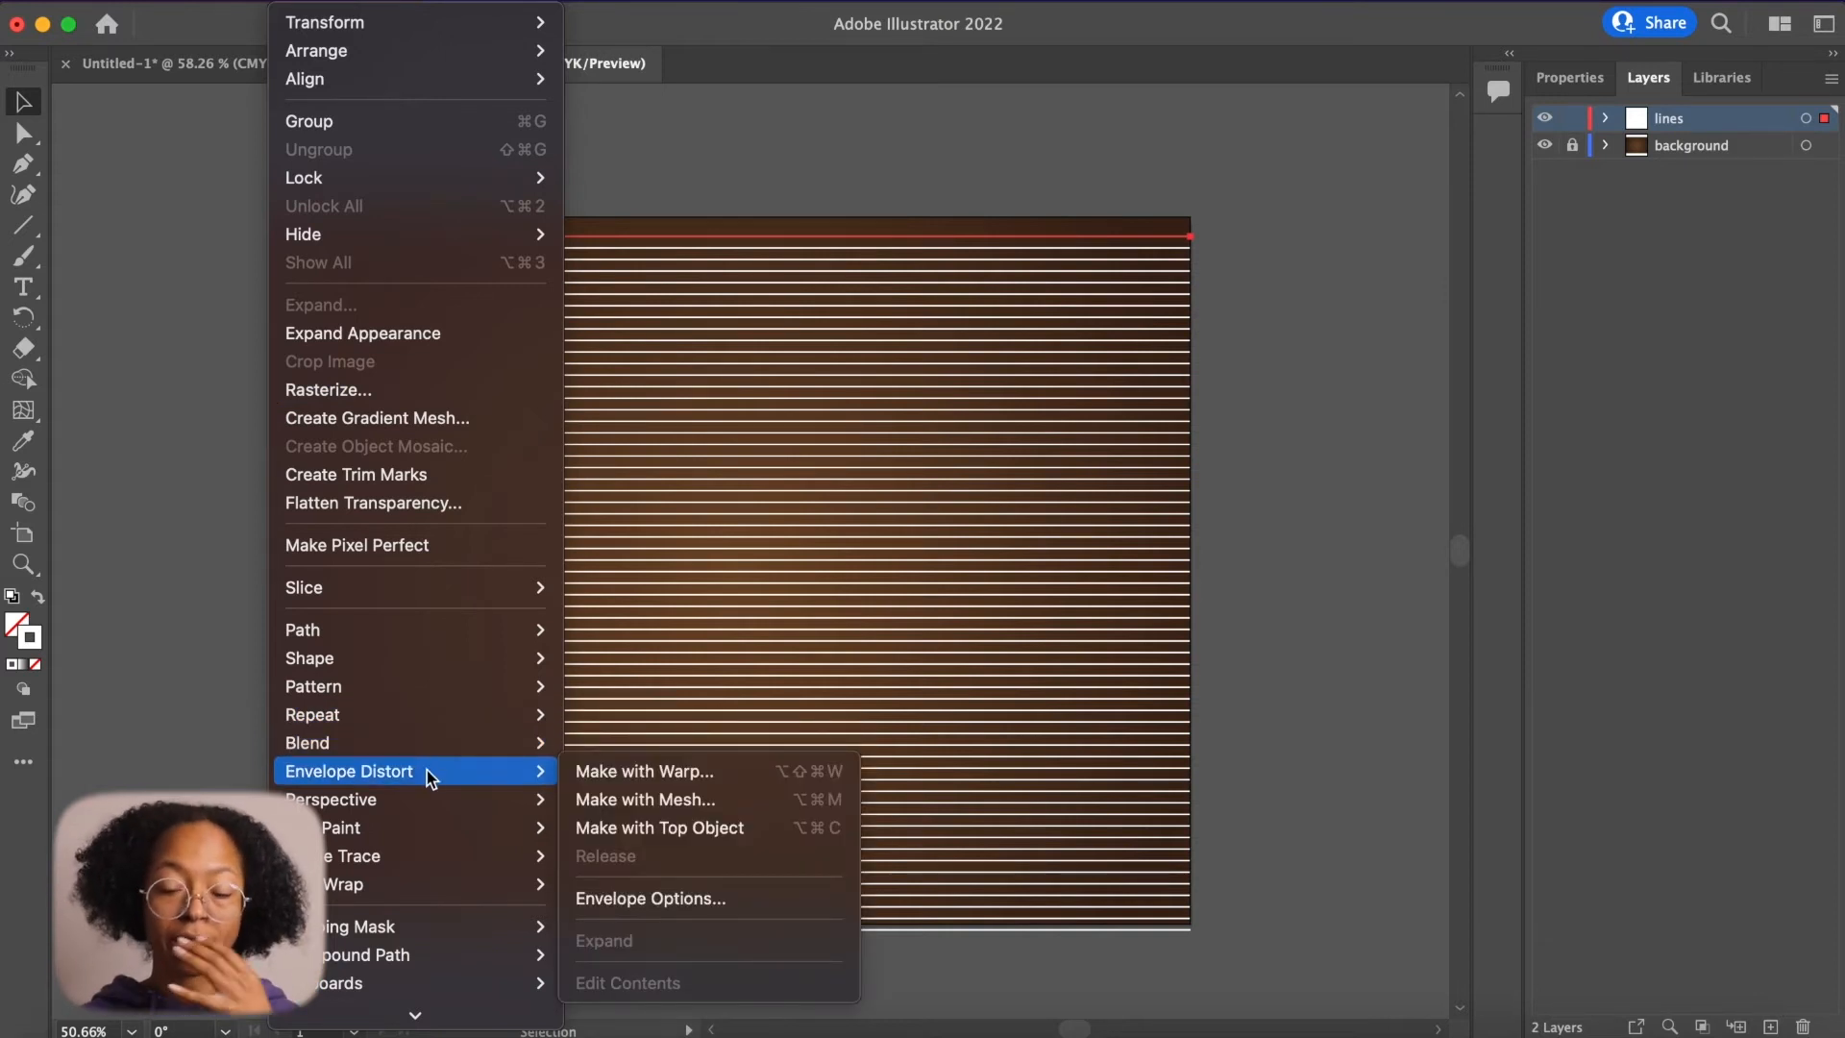
click(677, 810)
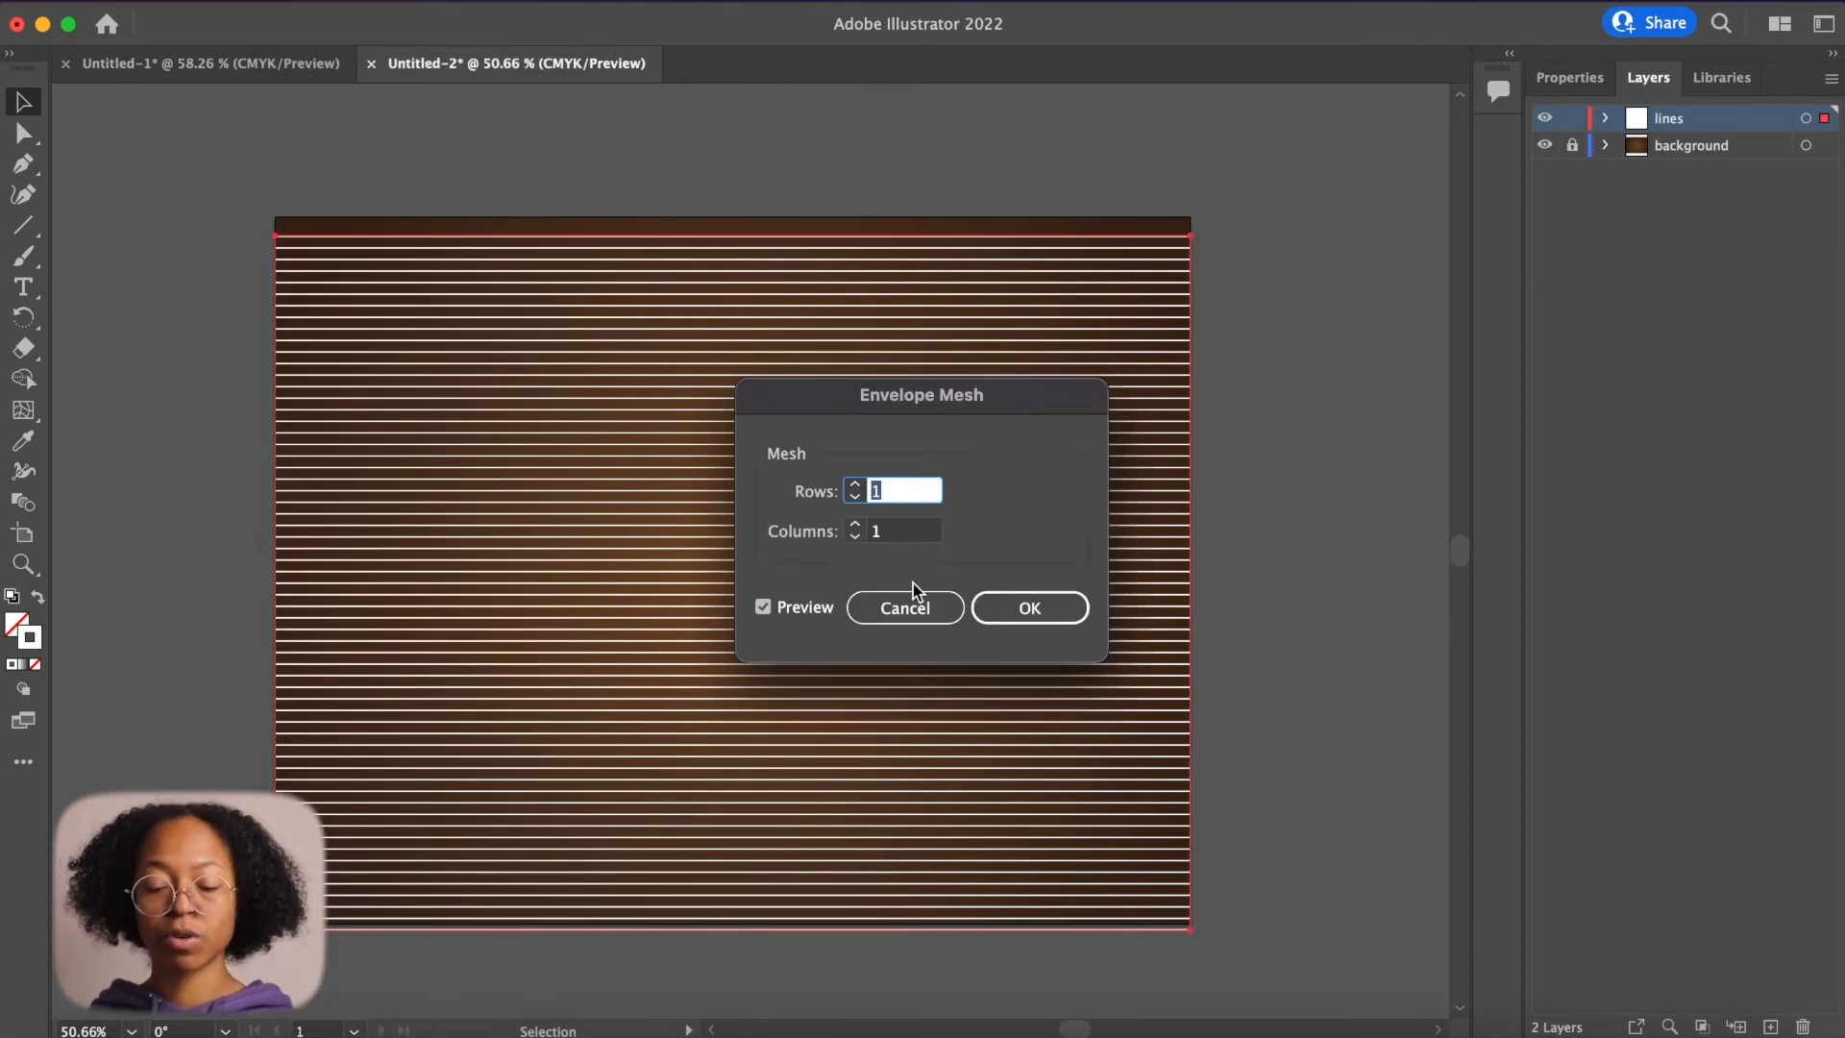
click(1041, 618)
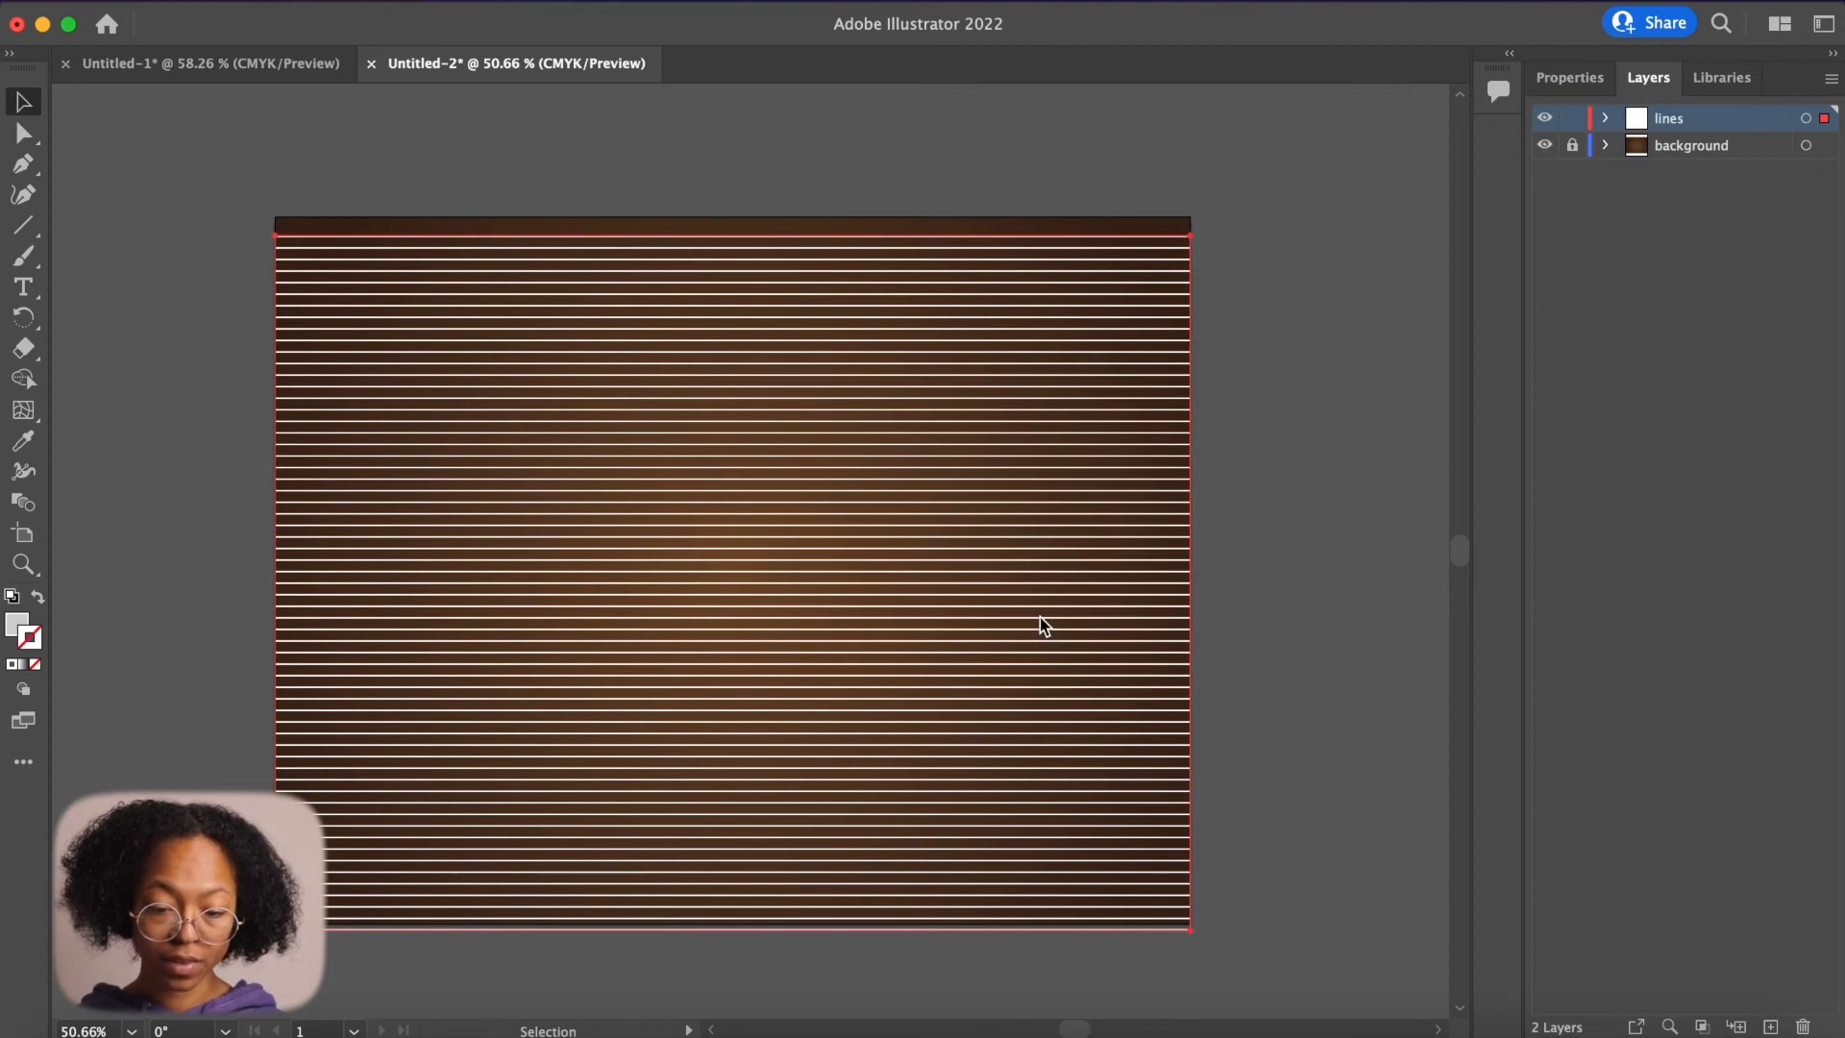
- Directly edit the envelope mesh by pulling the upper handle of its left edge up close to the top-left corner
click(16, 139)
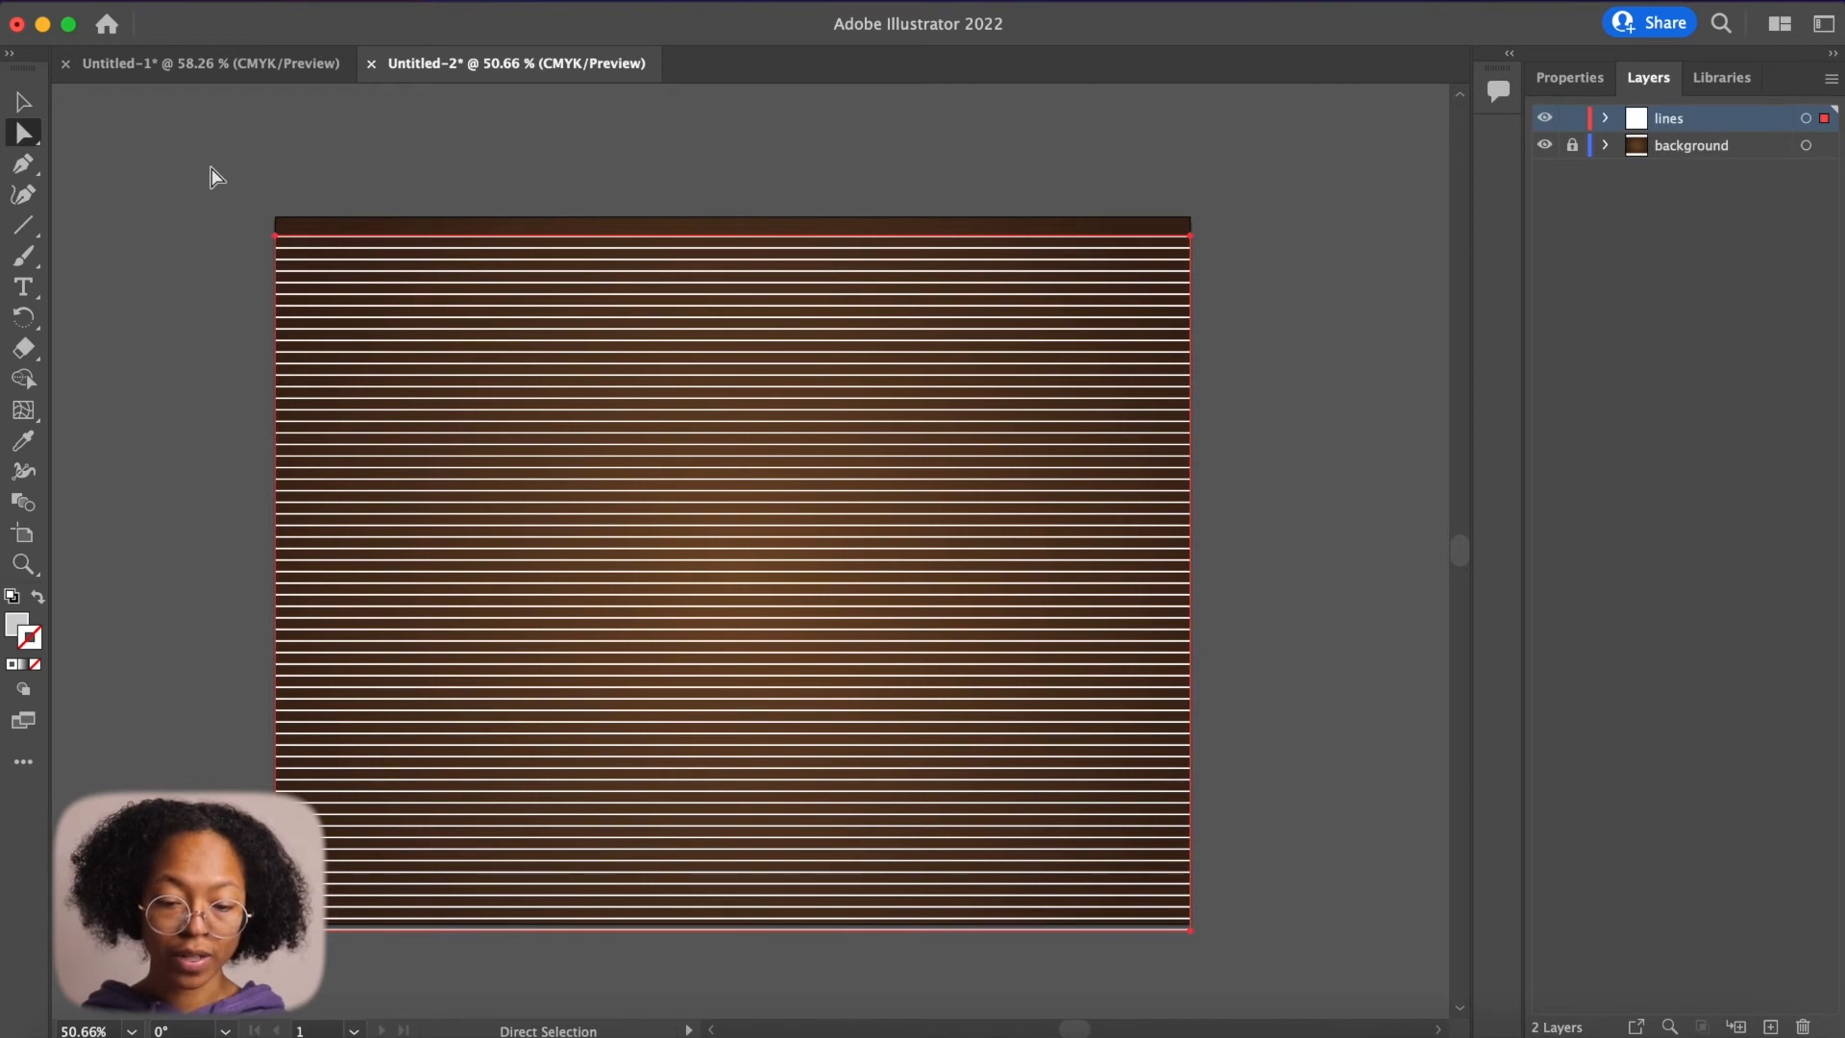
click(459, 398)
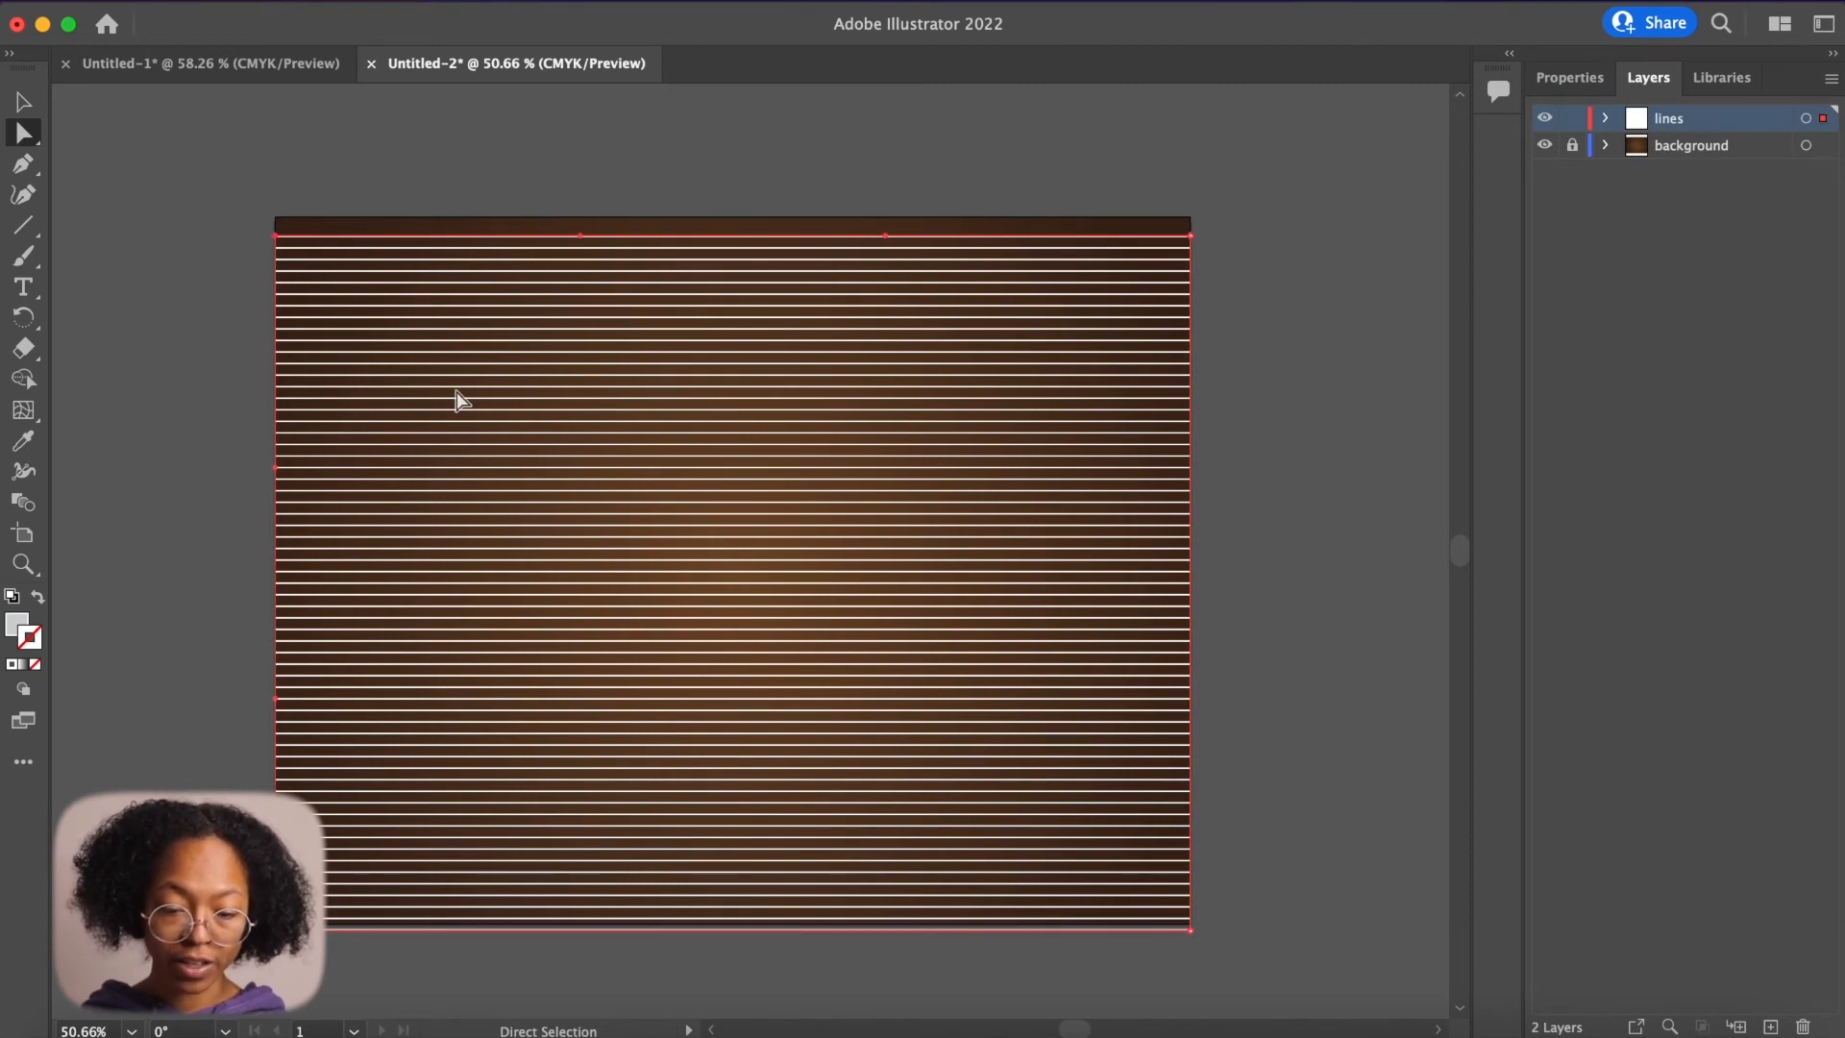
scroll(347, 546, up, 2)
scroll(348, 546, up, 5)
scroll(348, 545, down, 4)
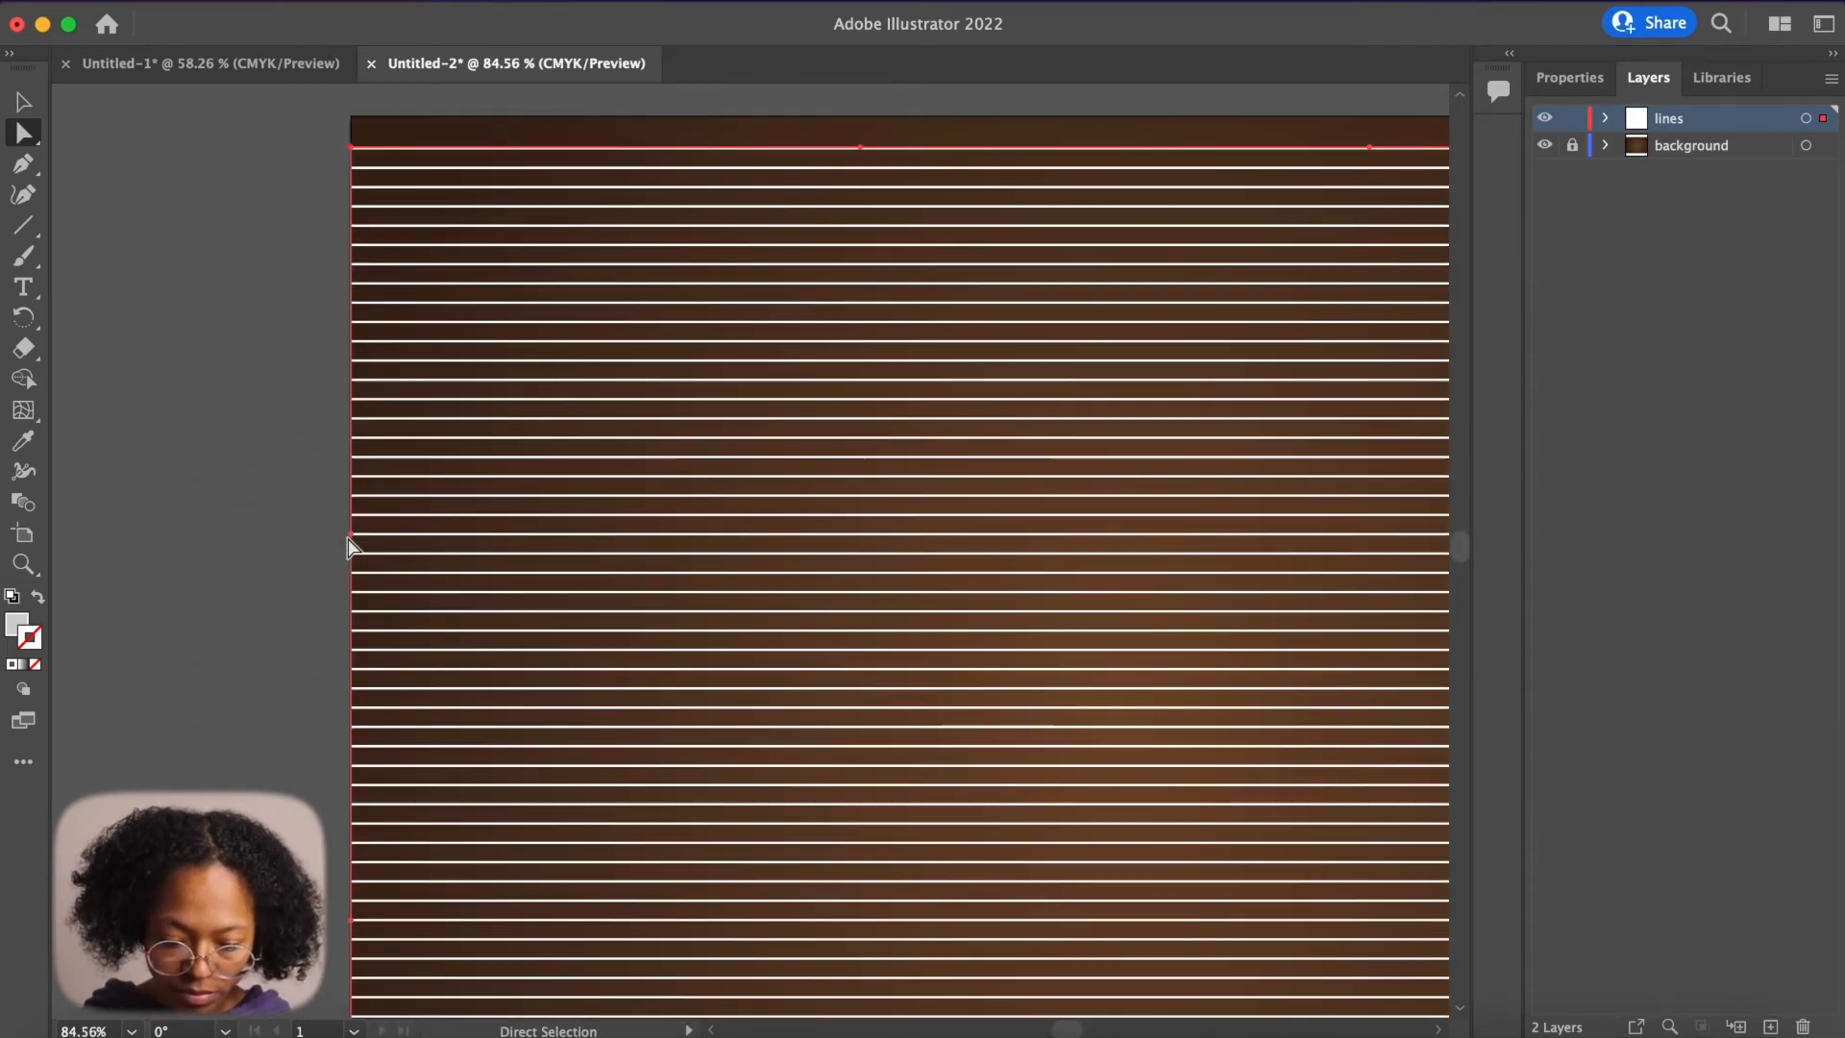
scroll(348, 545, down, 2)
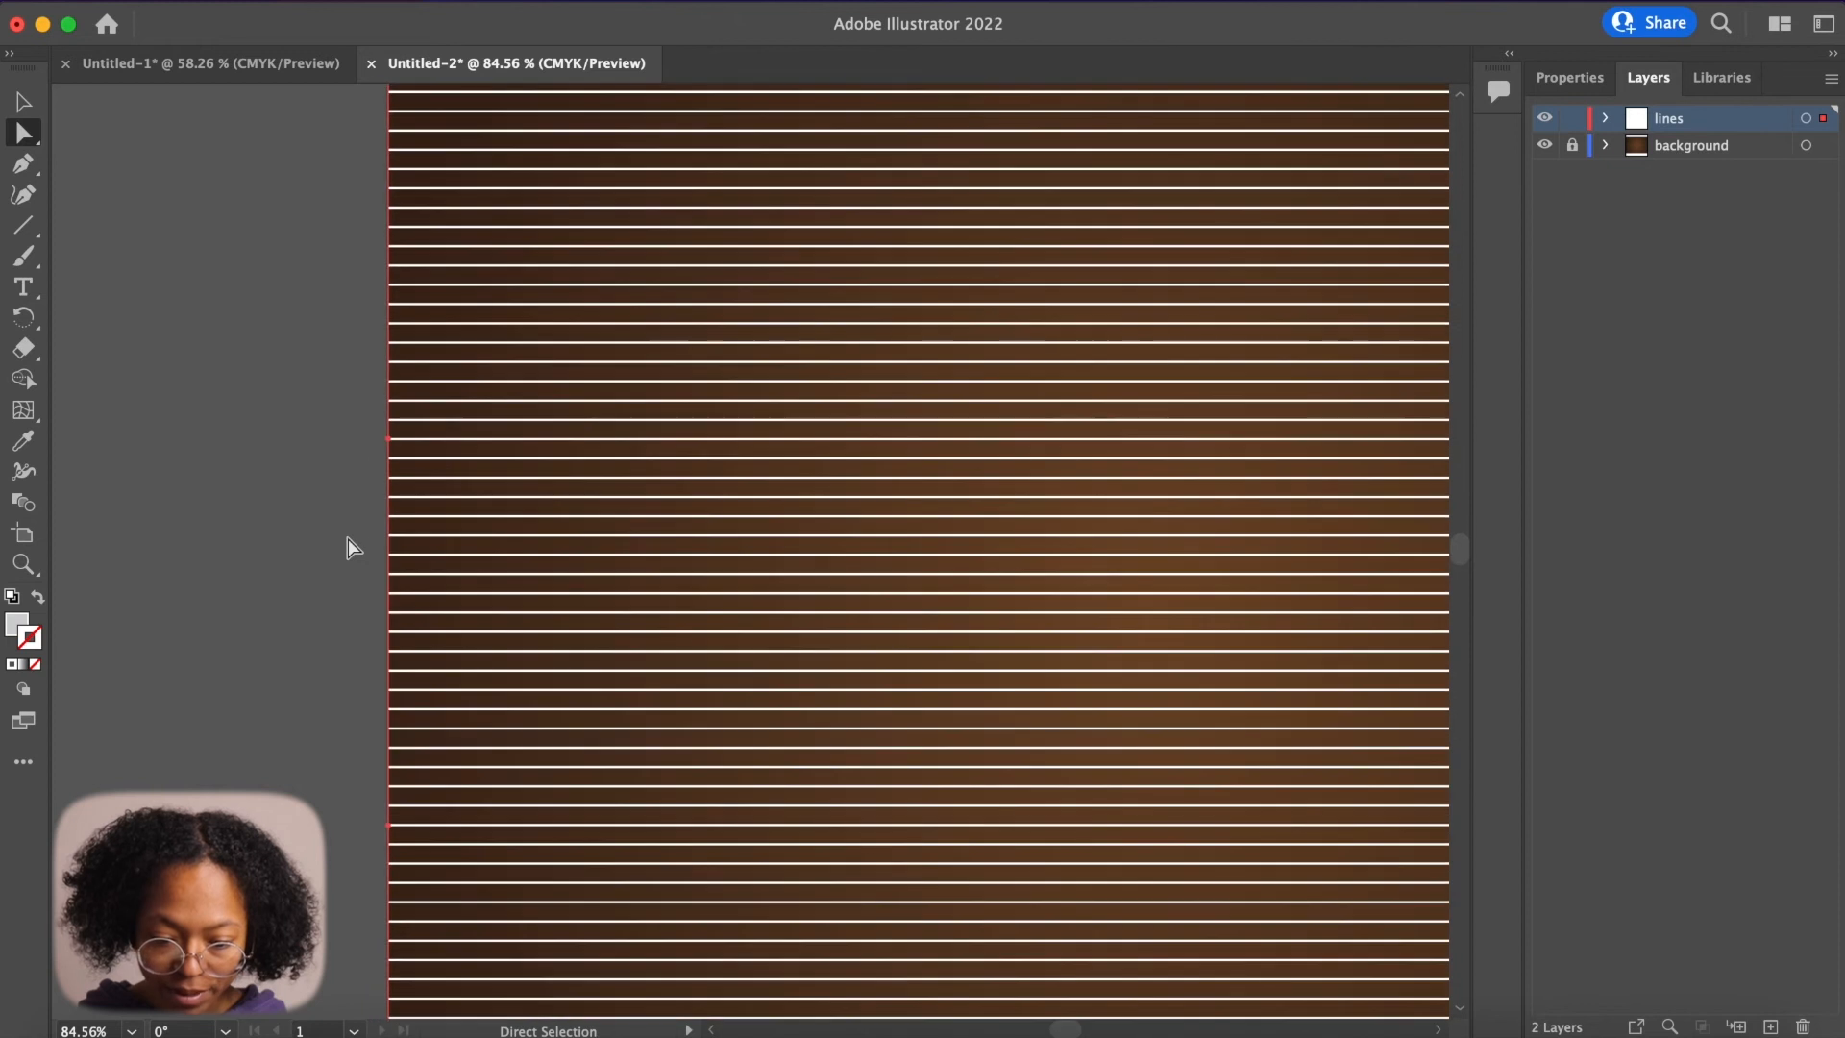
scroll(348, 540, up, 5)
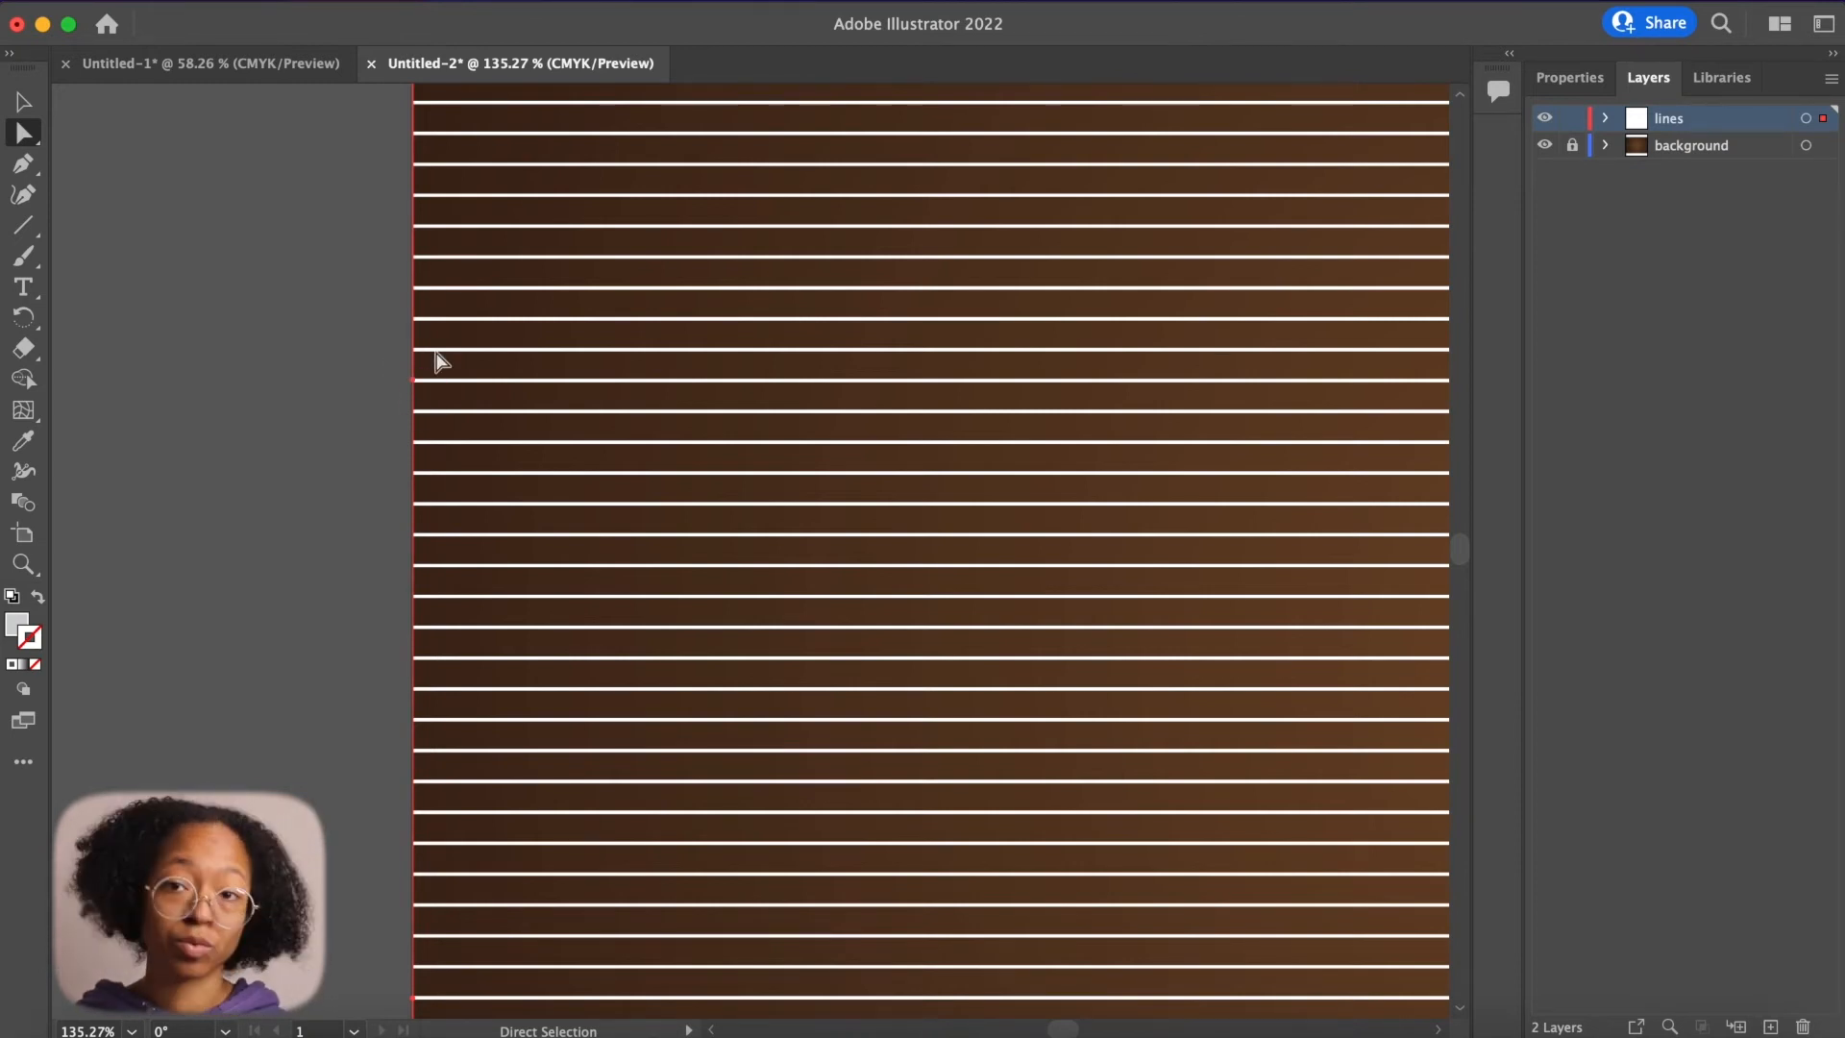
scroll(408, 419, down, 5)
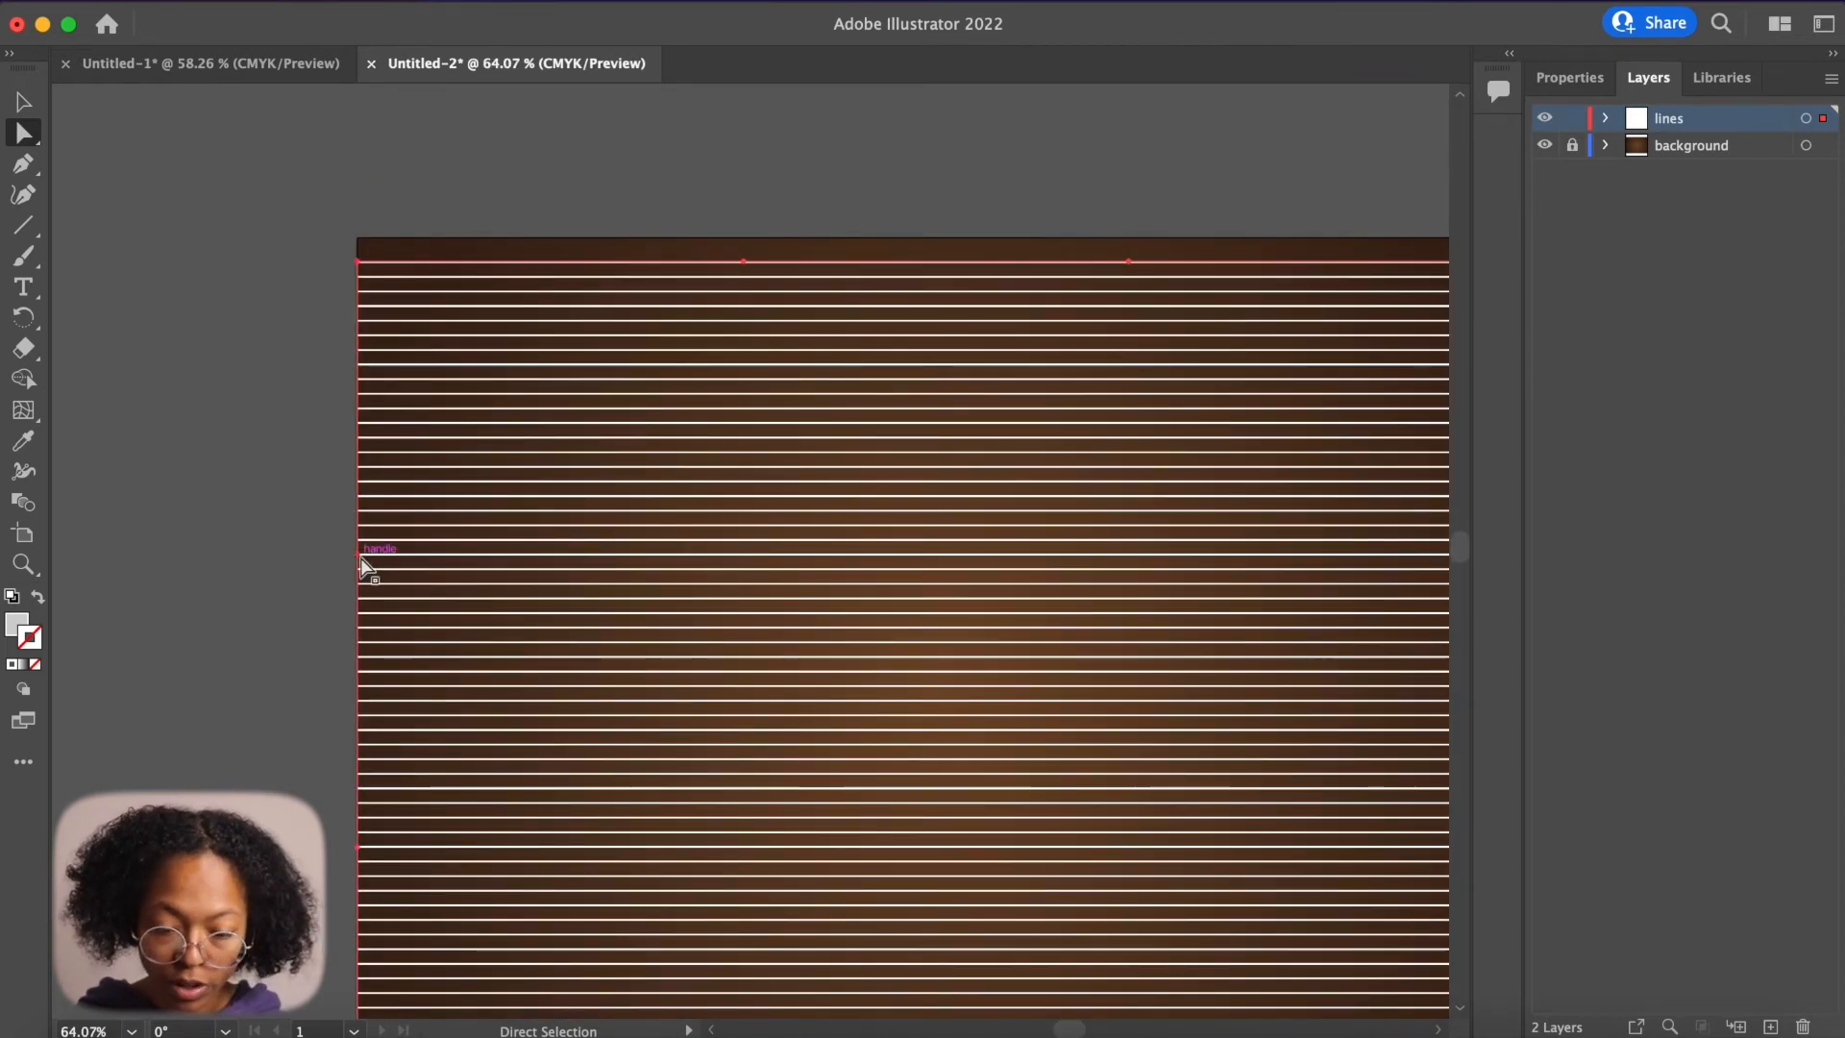
drag(362, 560, 360, 278)
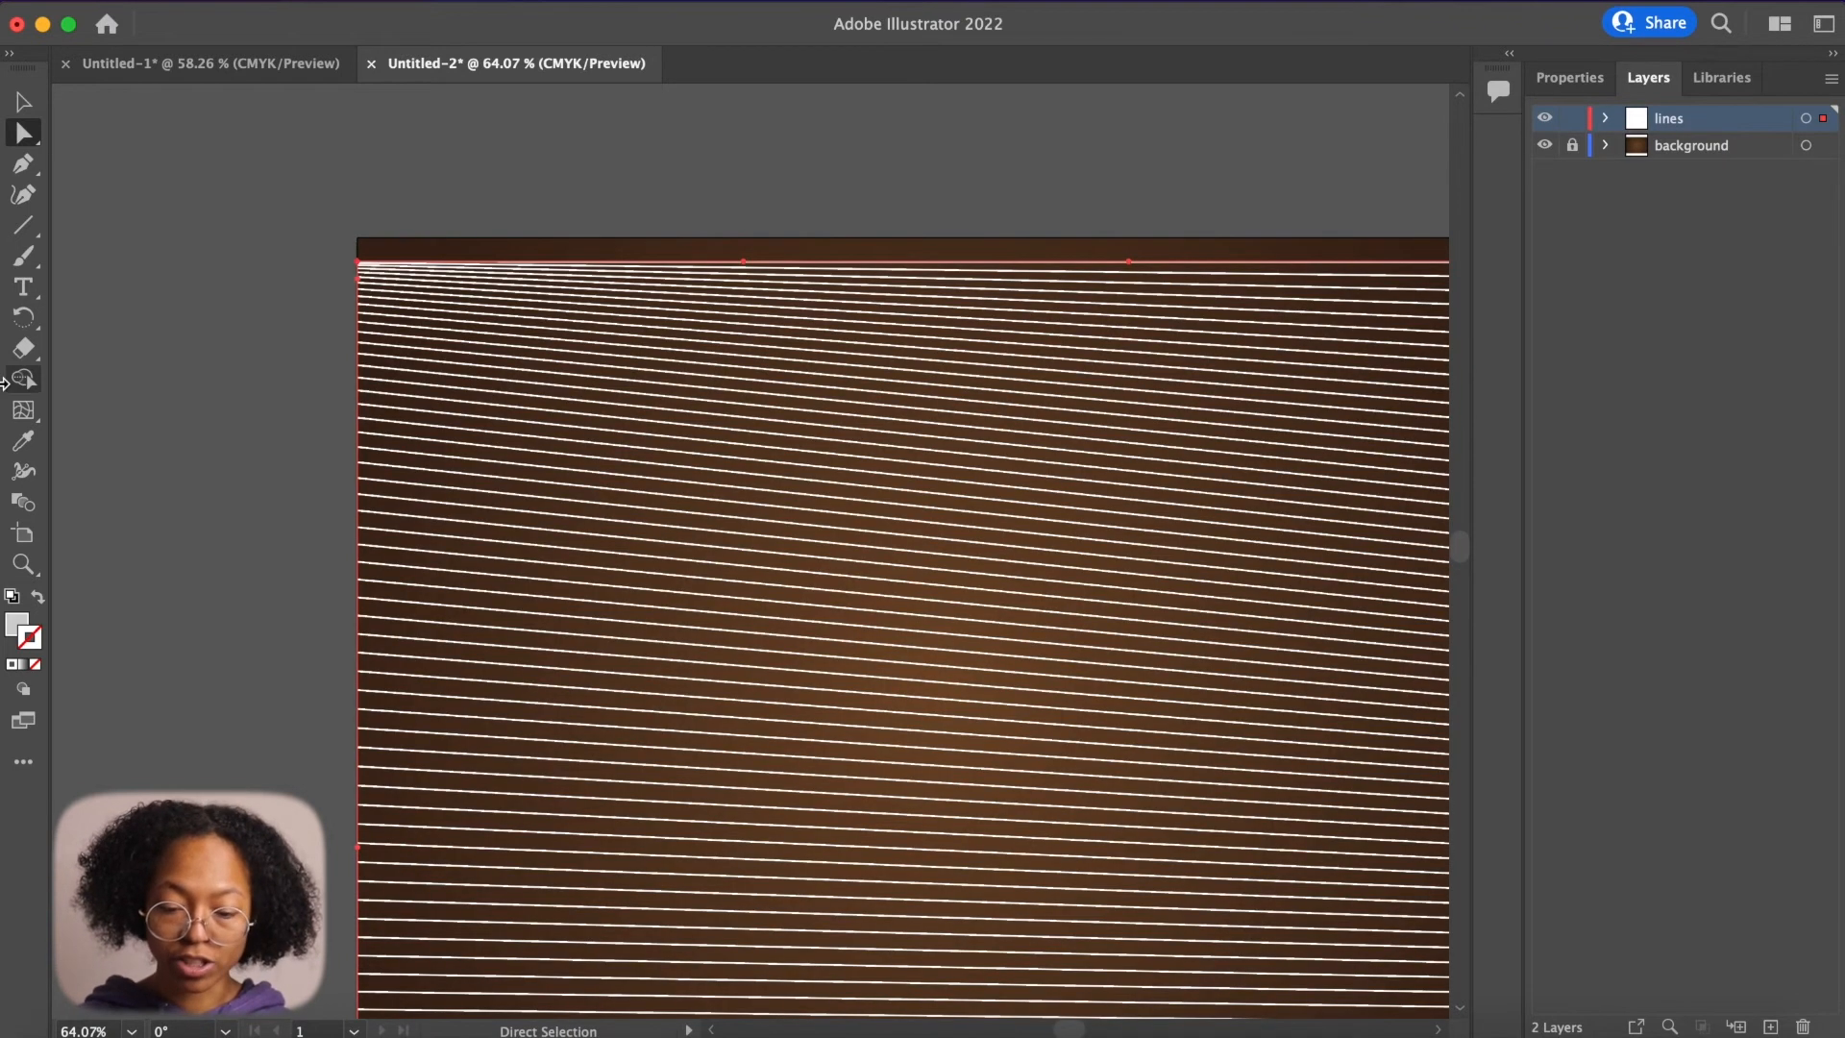
- Pull the upper handle of the envelope mesh's right edge straight up close to the top-right corner, levelling the lines
scroll(432, 524, down, 5)
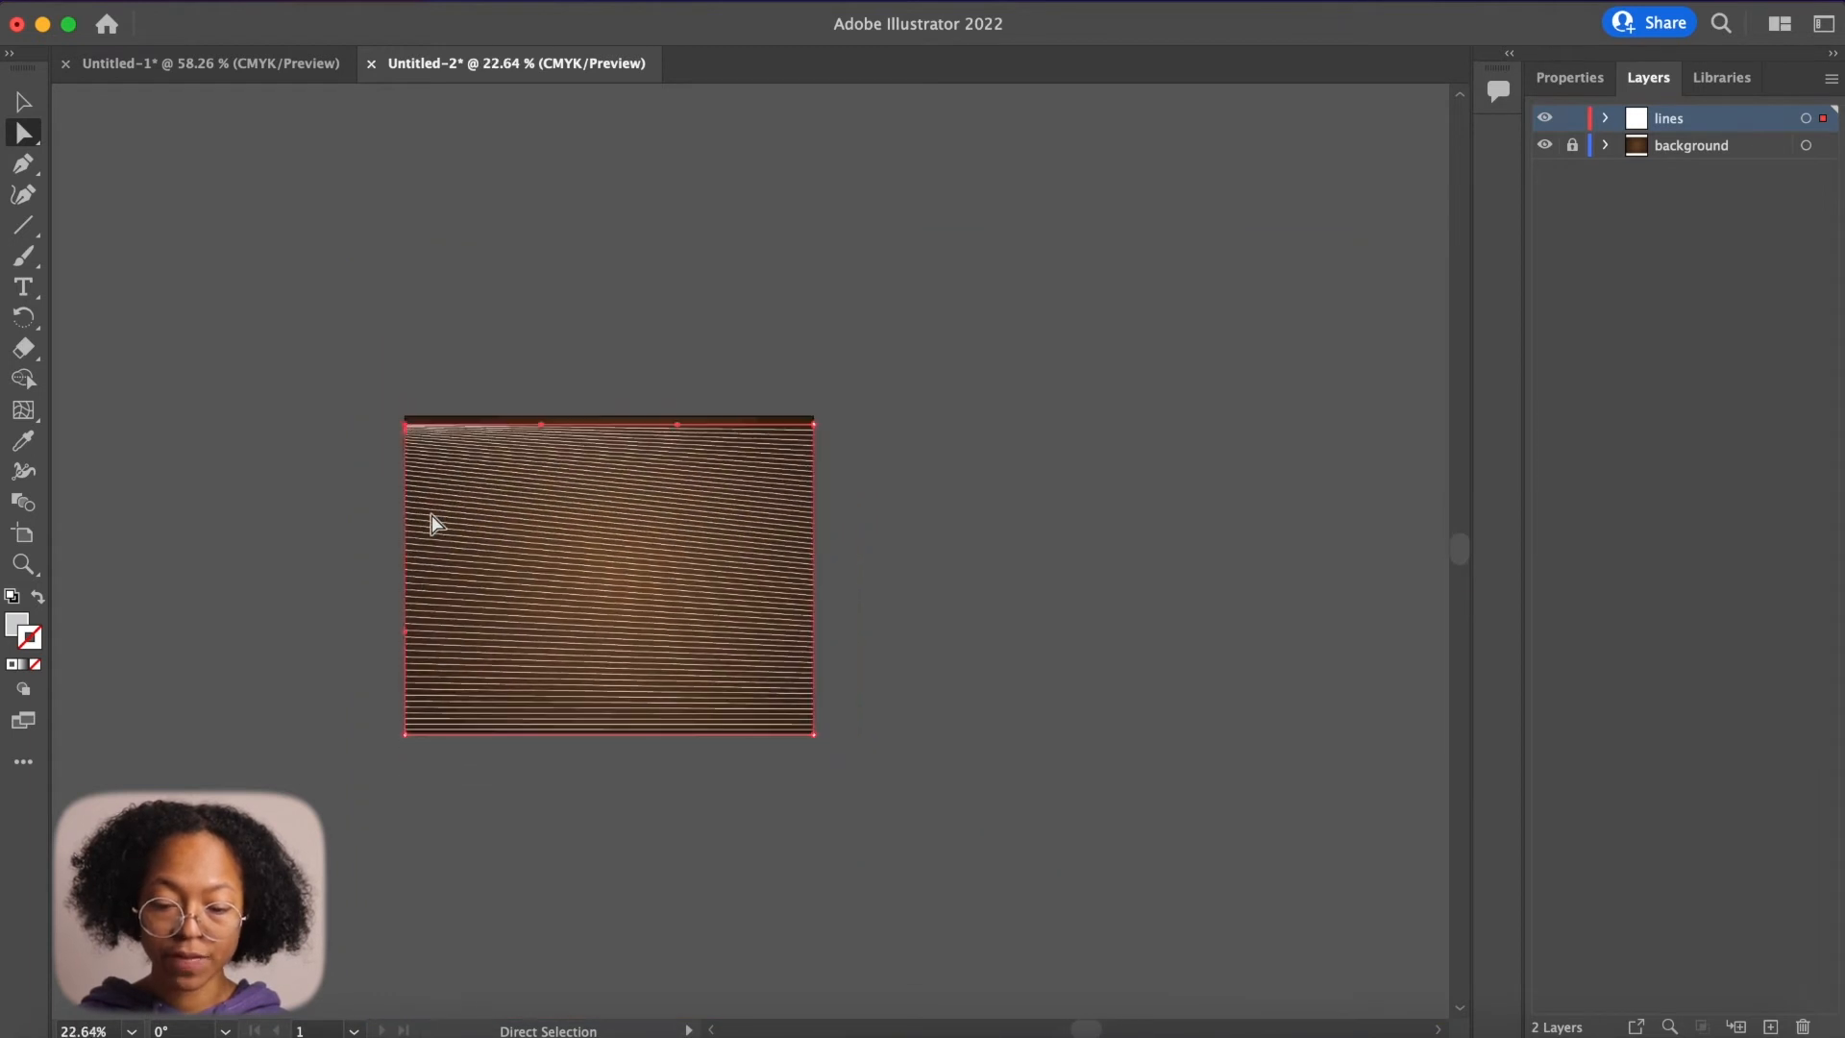
scroll(432, 523, down, 2)
scroll(432, 524, up, 4)
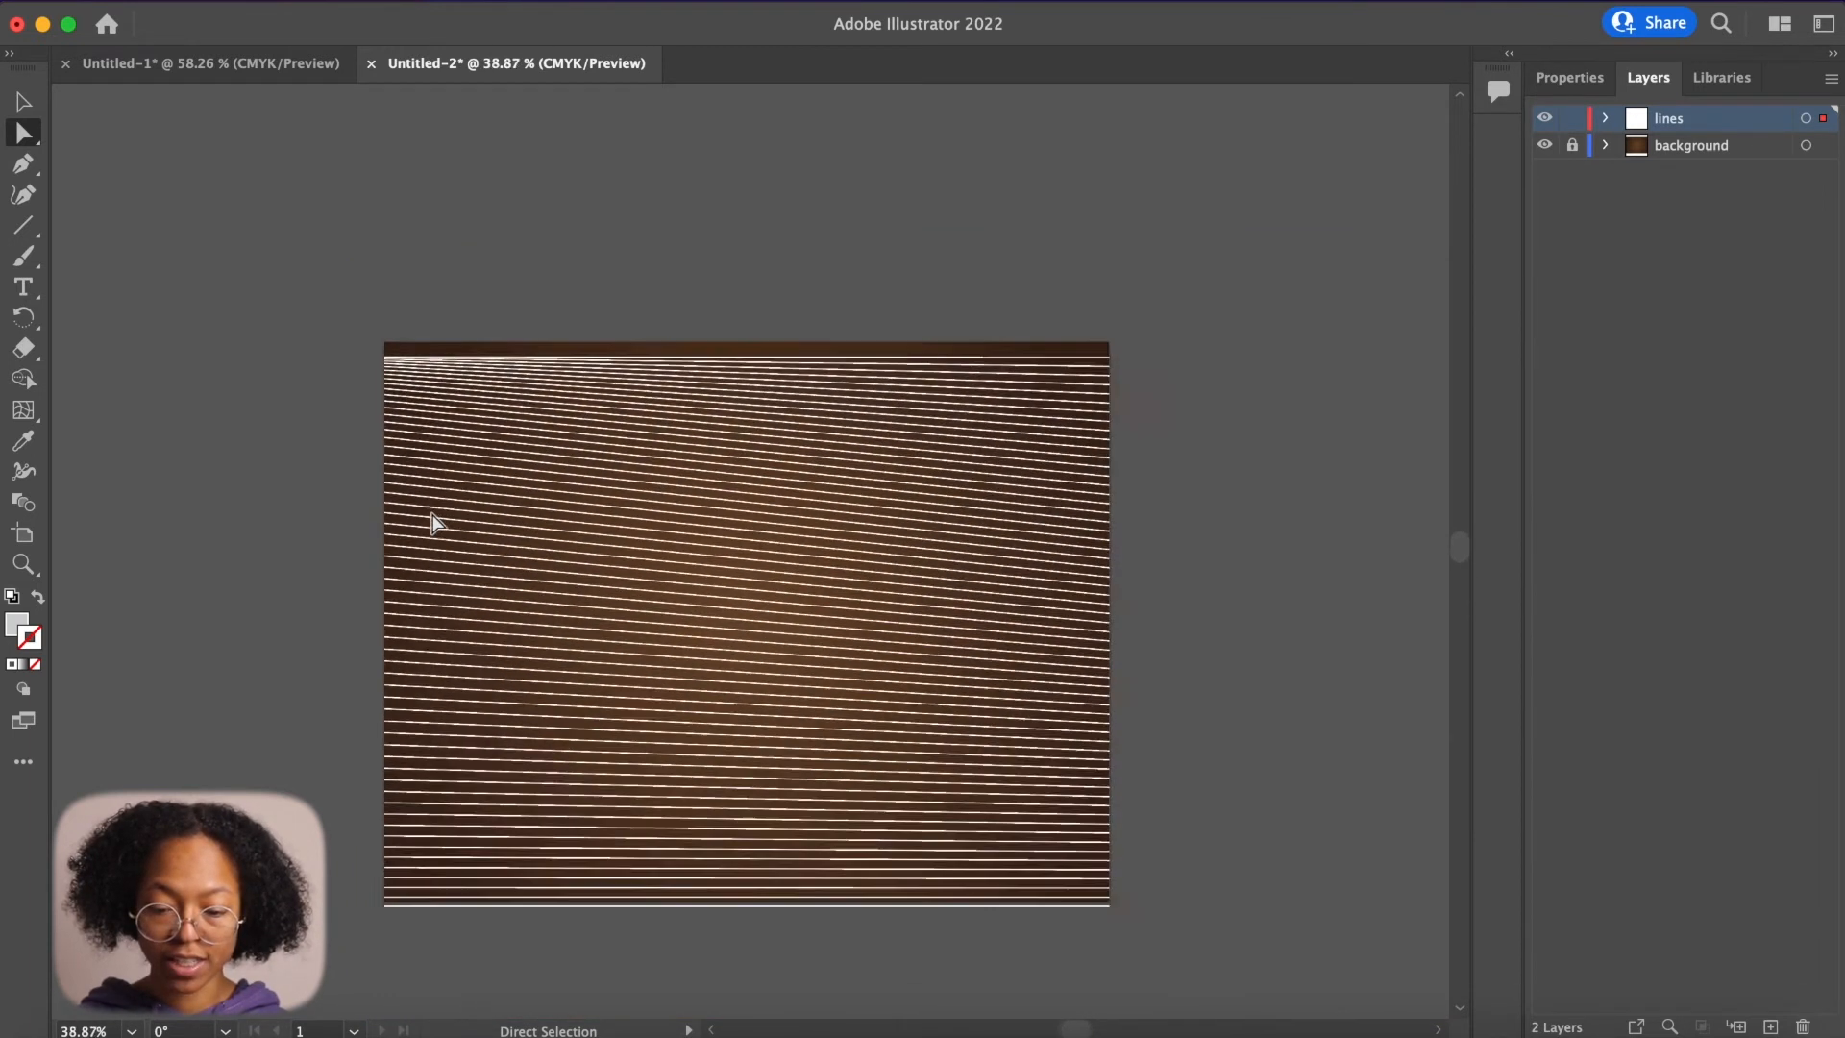
scroll(433, 524, down, 1)
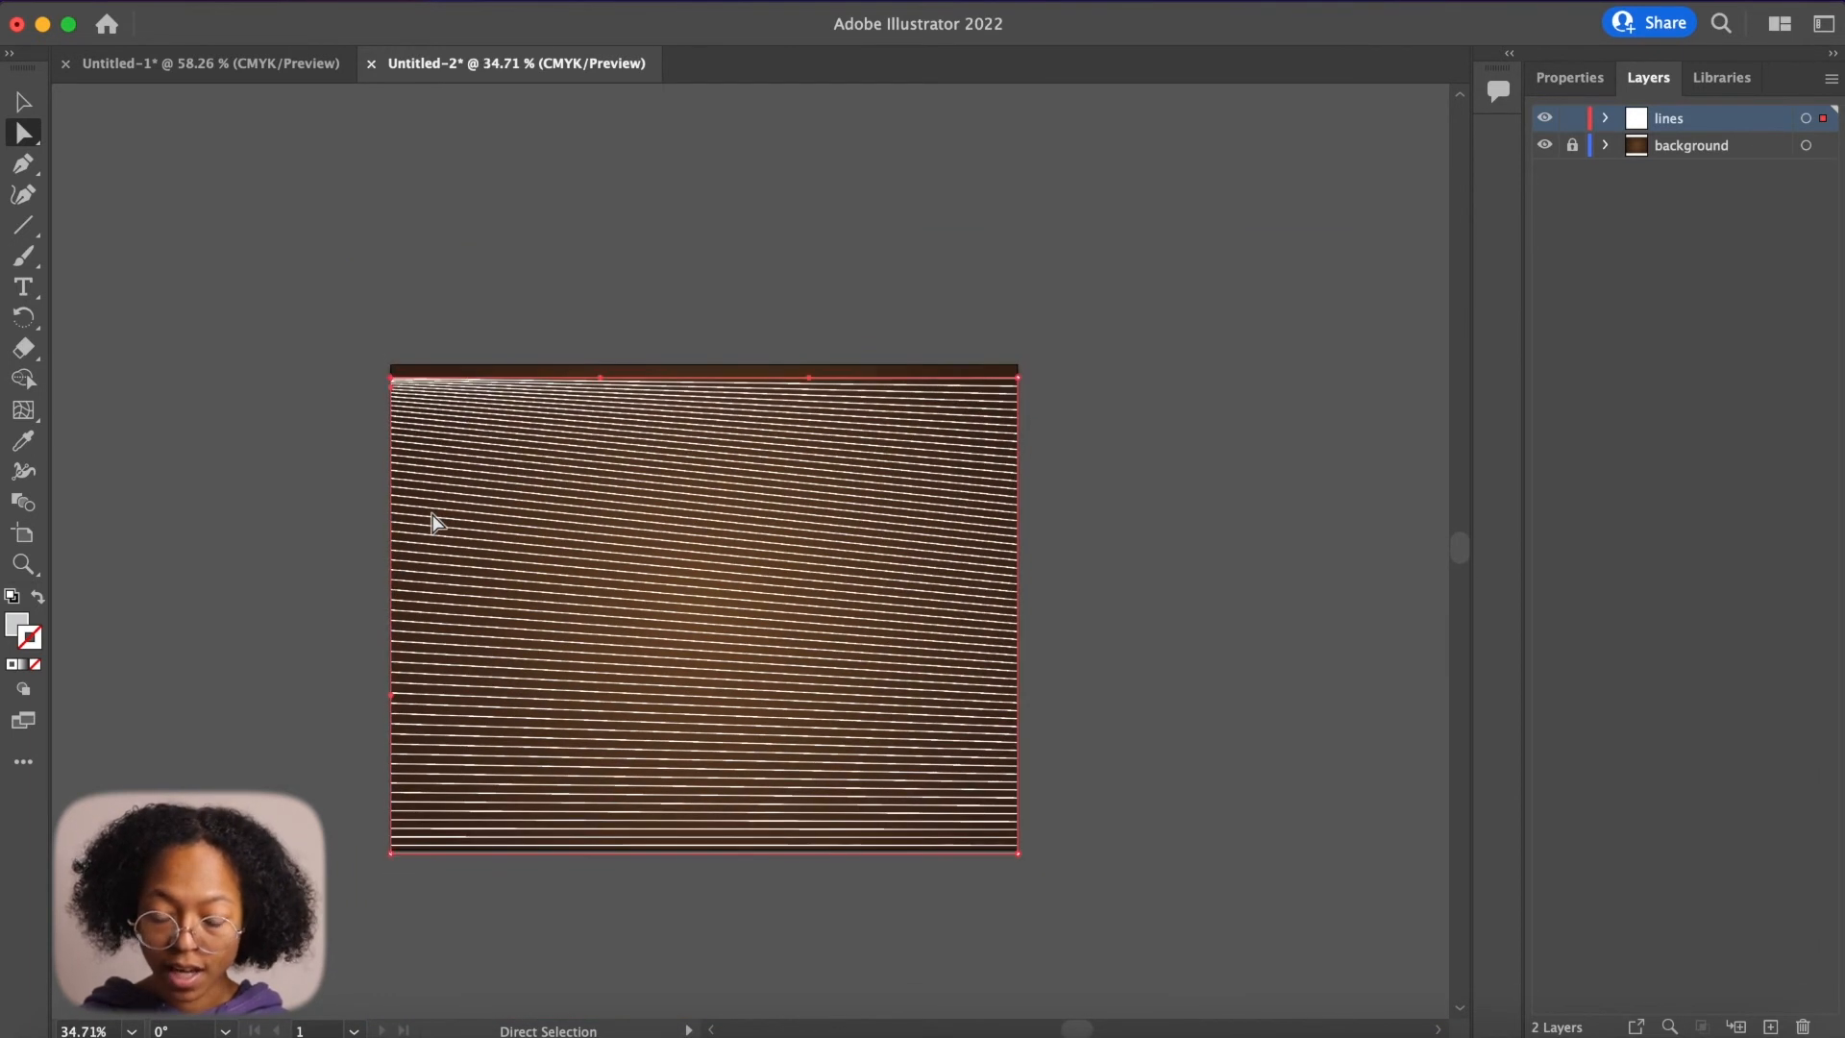
scroll(433, 524, right, 5)
scroll(433, 524, up, 2)
scroll(432, 524, right, 3)
scroll(437, 519, up, 1)
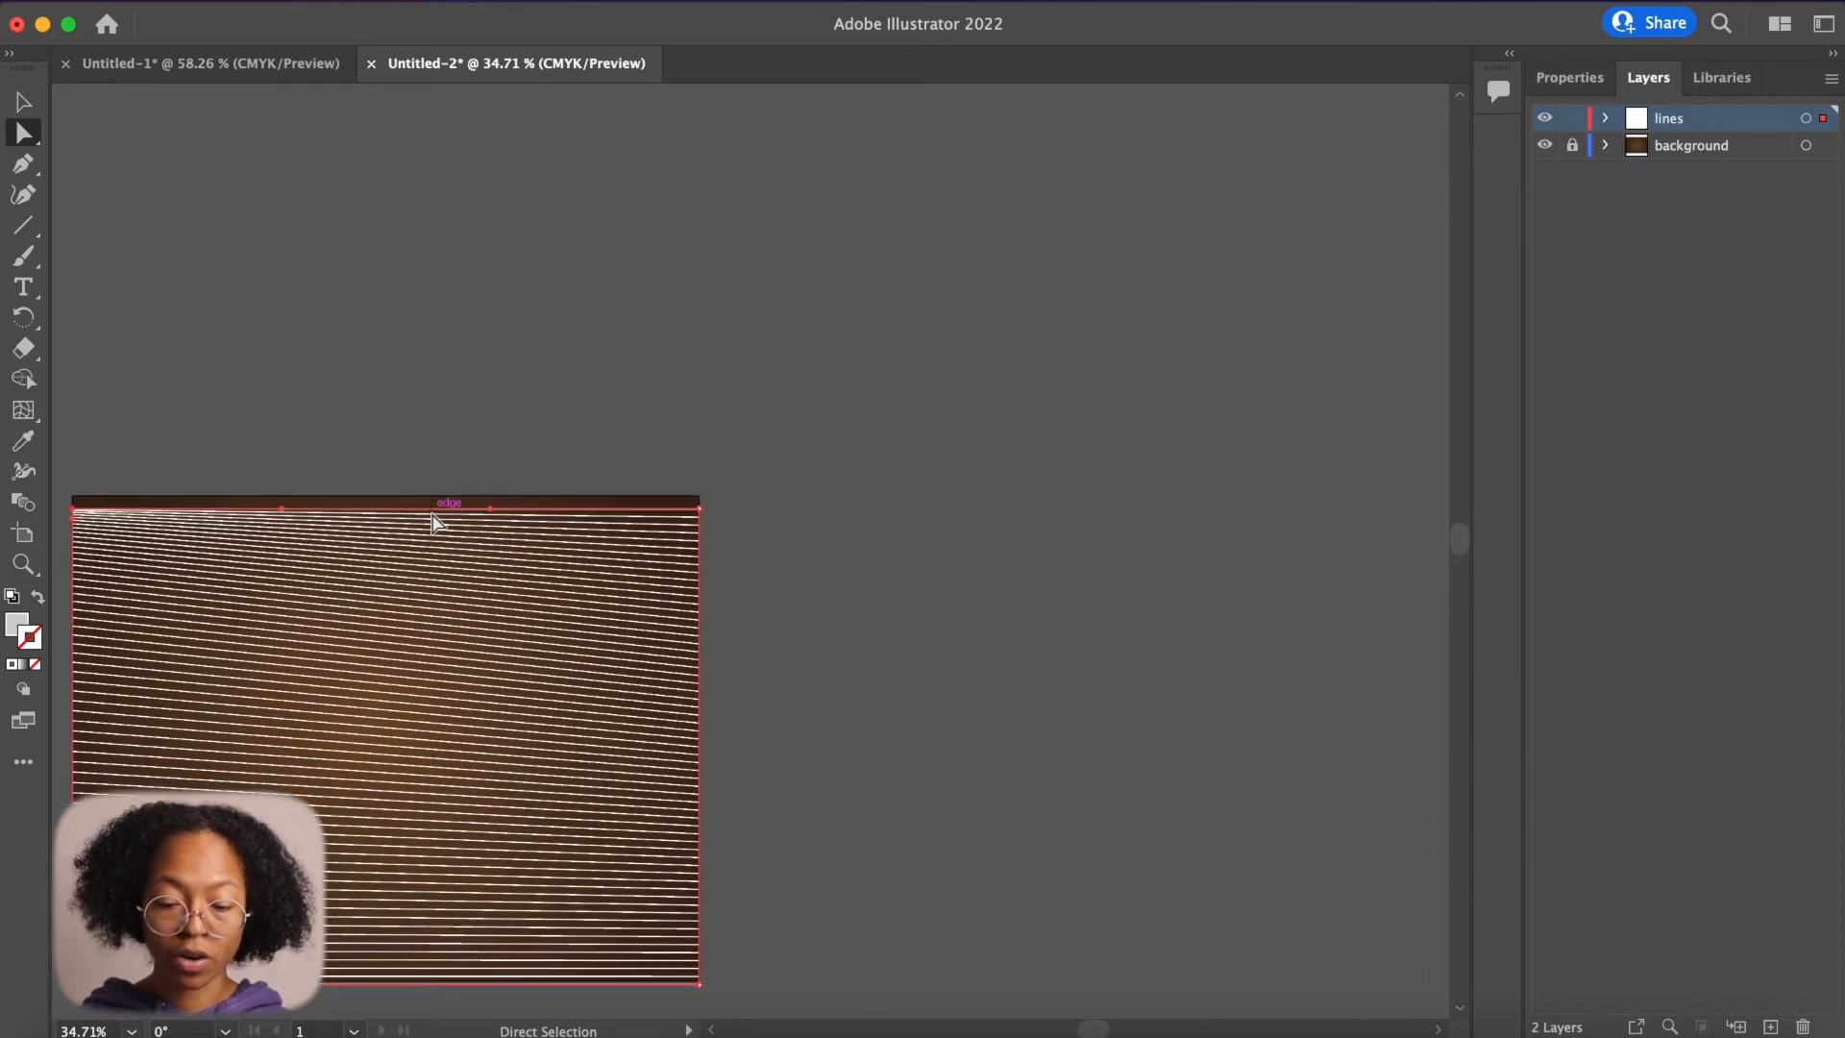
scroll(441, 503, up, 5)
scroll(441, 502, right, 1)
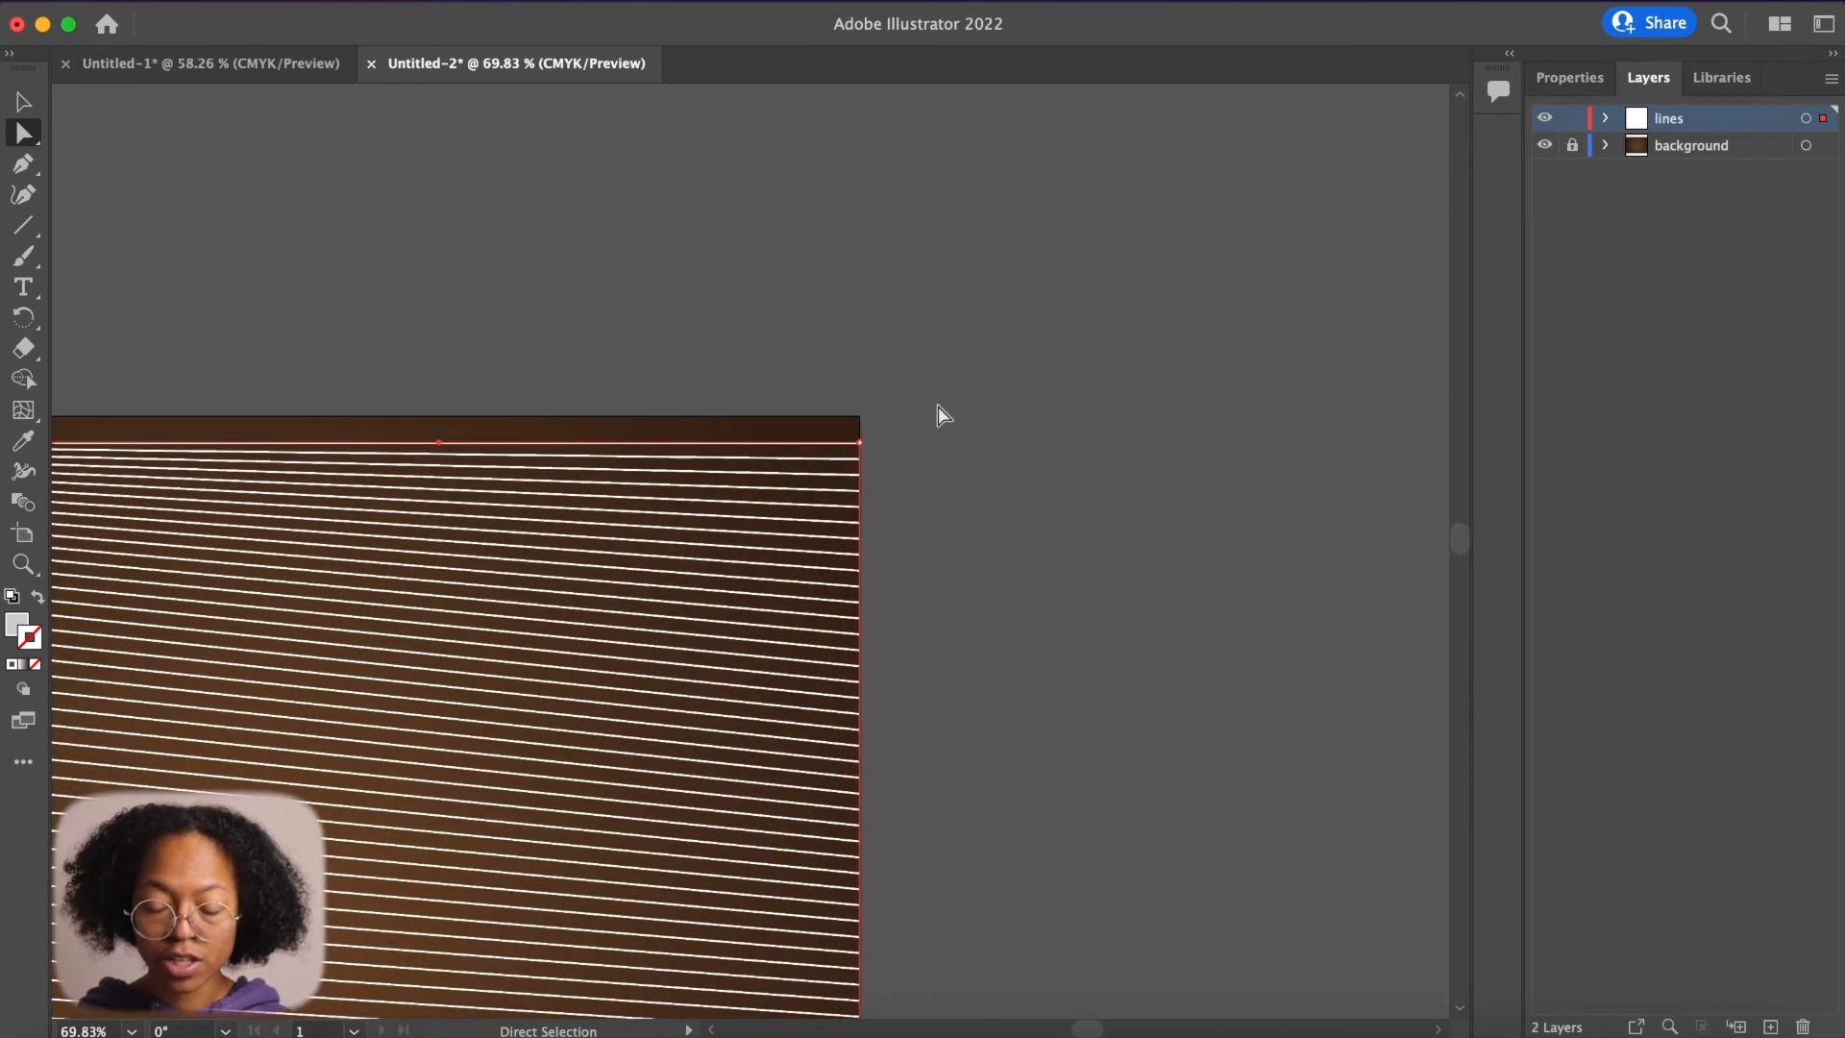
scroll(1001, 619, down, 3)
scroll(1001, 619, right, 1)
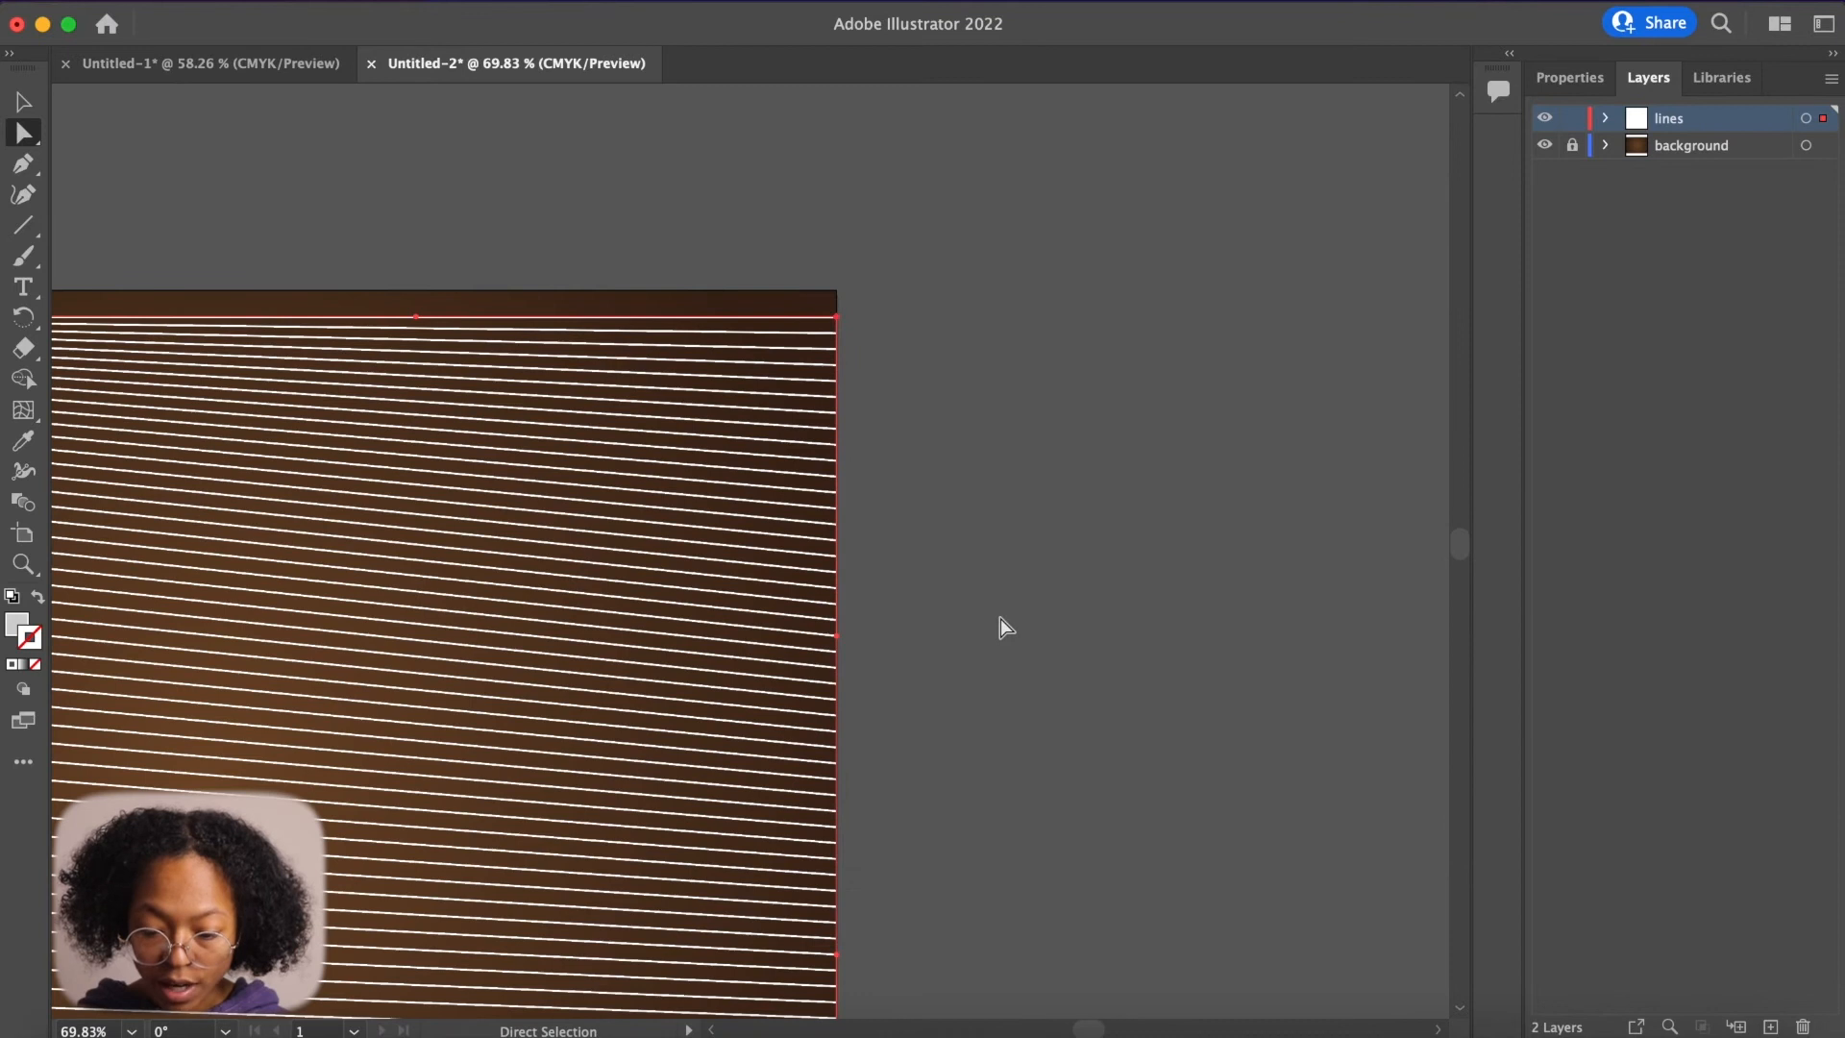
drag(836, 555, 836, 334)
scroll(1079, 510, left, 8)
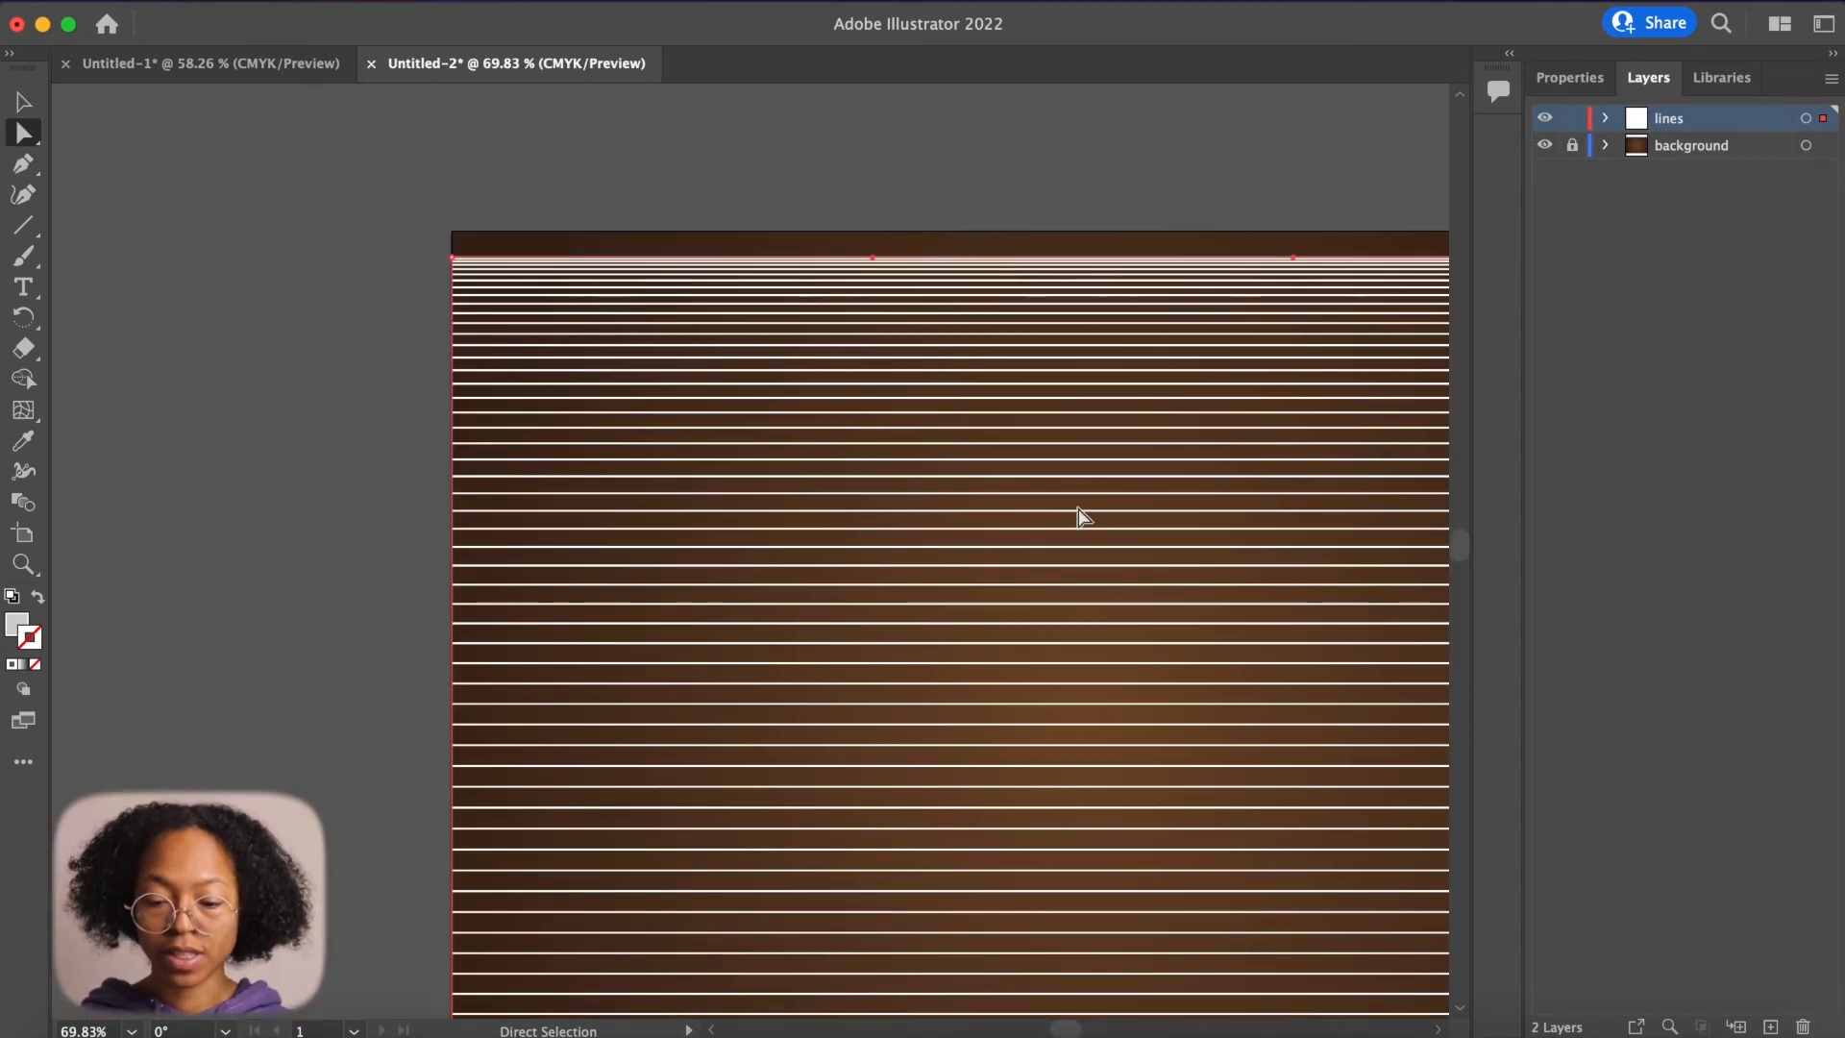
- Select the mesh's two top corner anchors and move them straight down together to about Y 311.77 pt, compressing the lines into the lower half
scroll(1078, 509, down, 5)
scroll(1078, 509, right, 3)
scroll(1078, 509, right, 2)
scroll(1078, 509, up, 1)
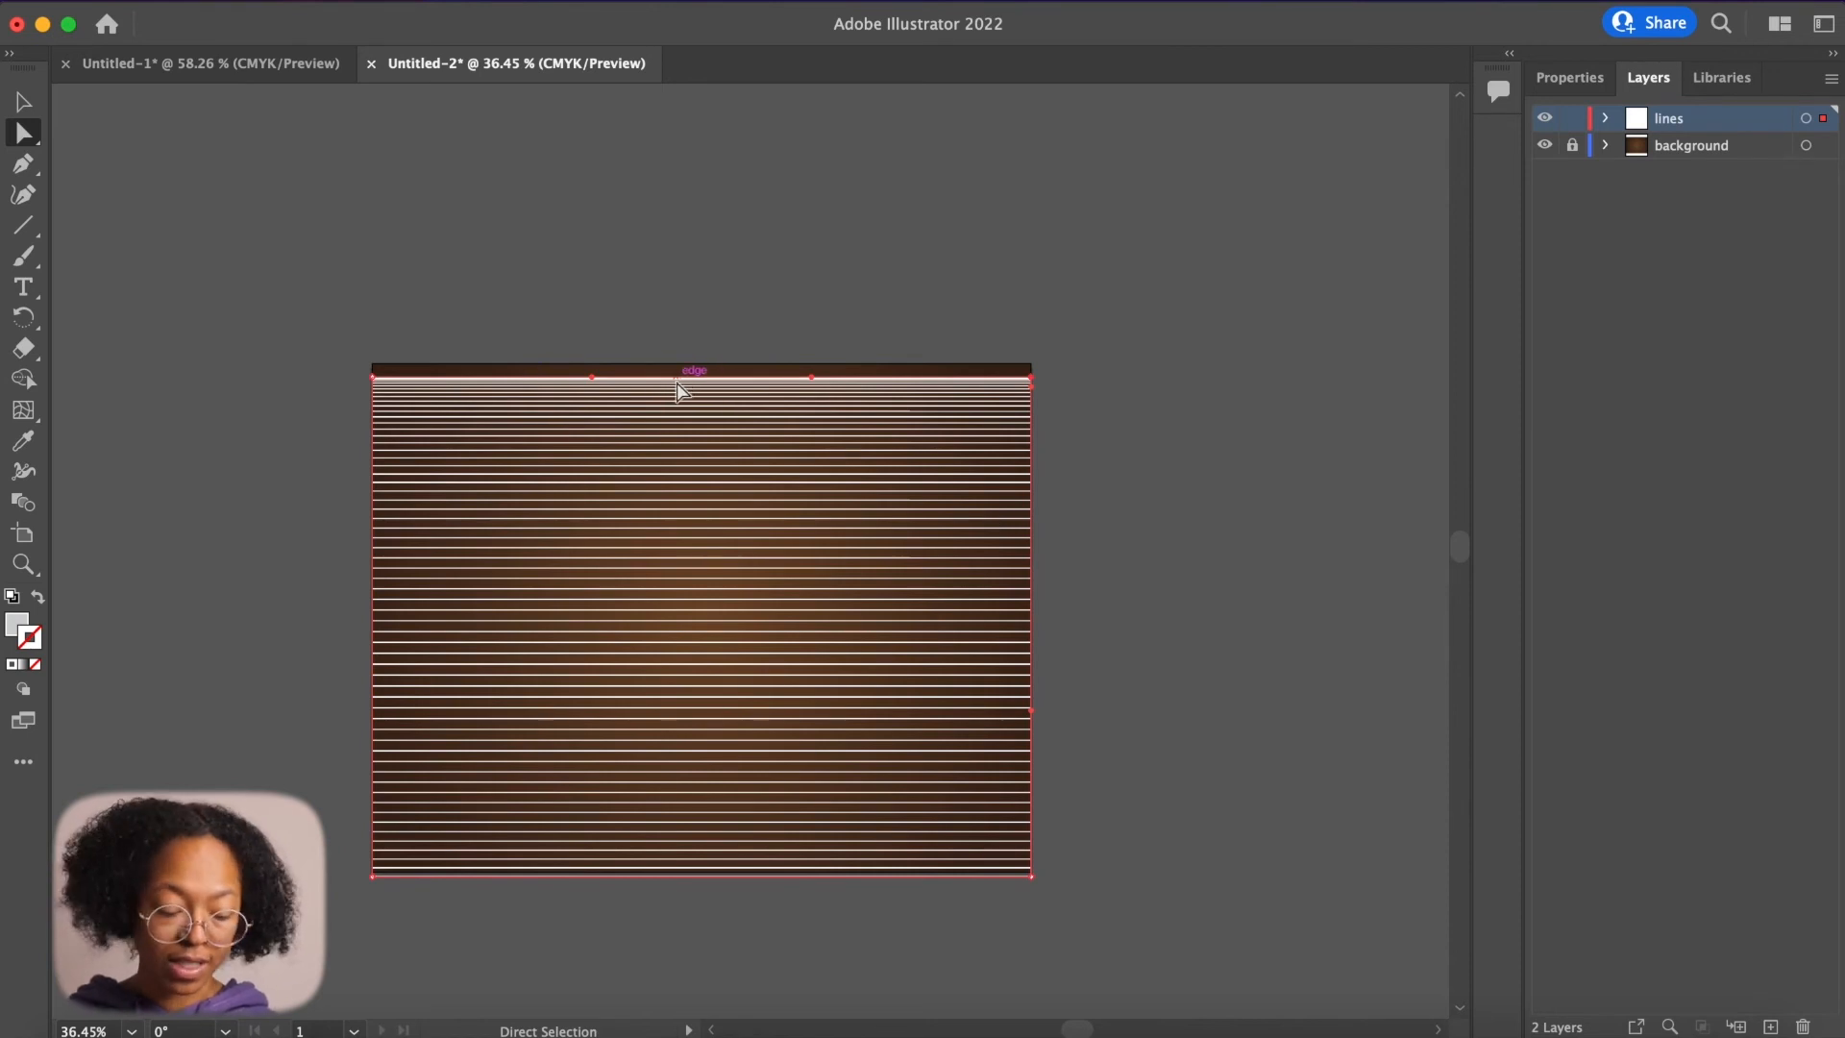
key(super+0)
scroll(117, 417, up, 2)
scroll(117, 417, down, 3)
scroll(117, 417, left, 1)
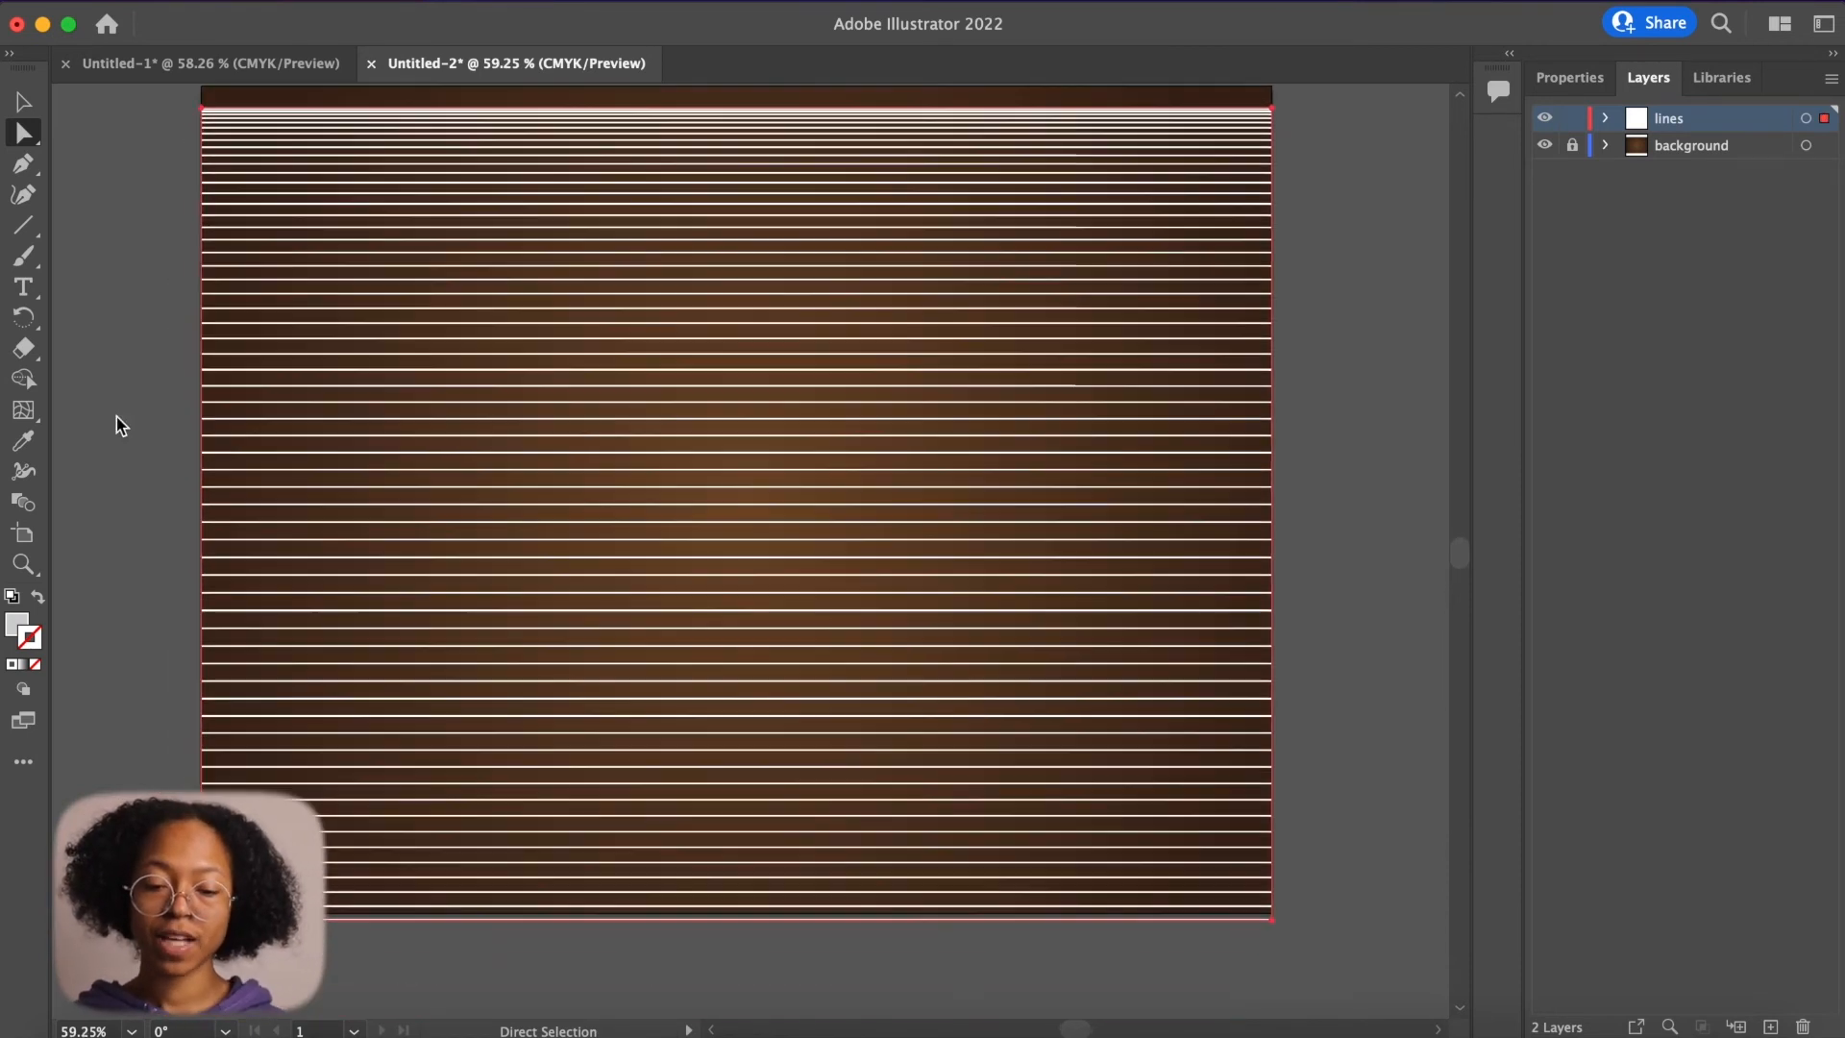
scroll(117, 417, up, 2)
scroll(117, 417, down, 2)
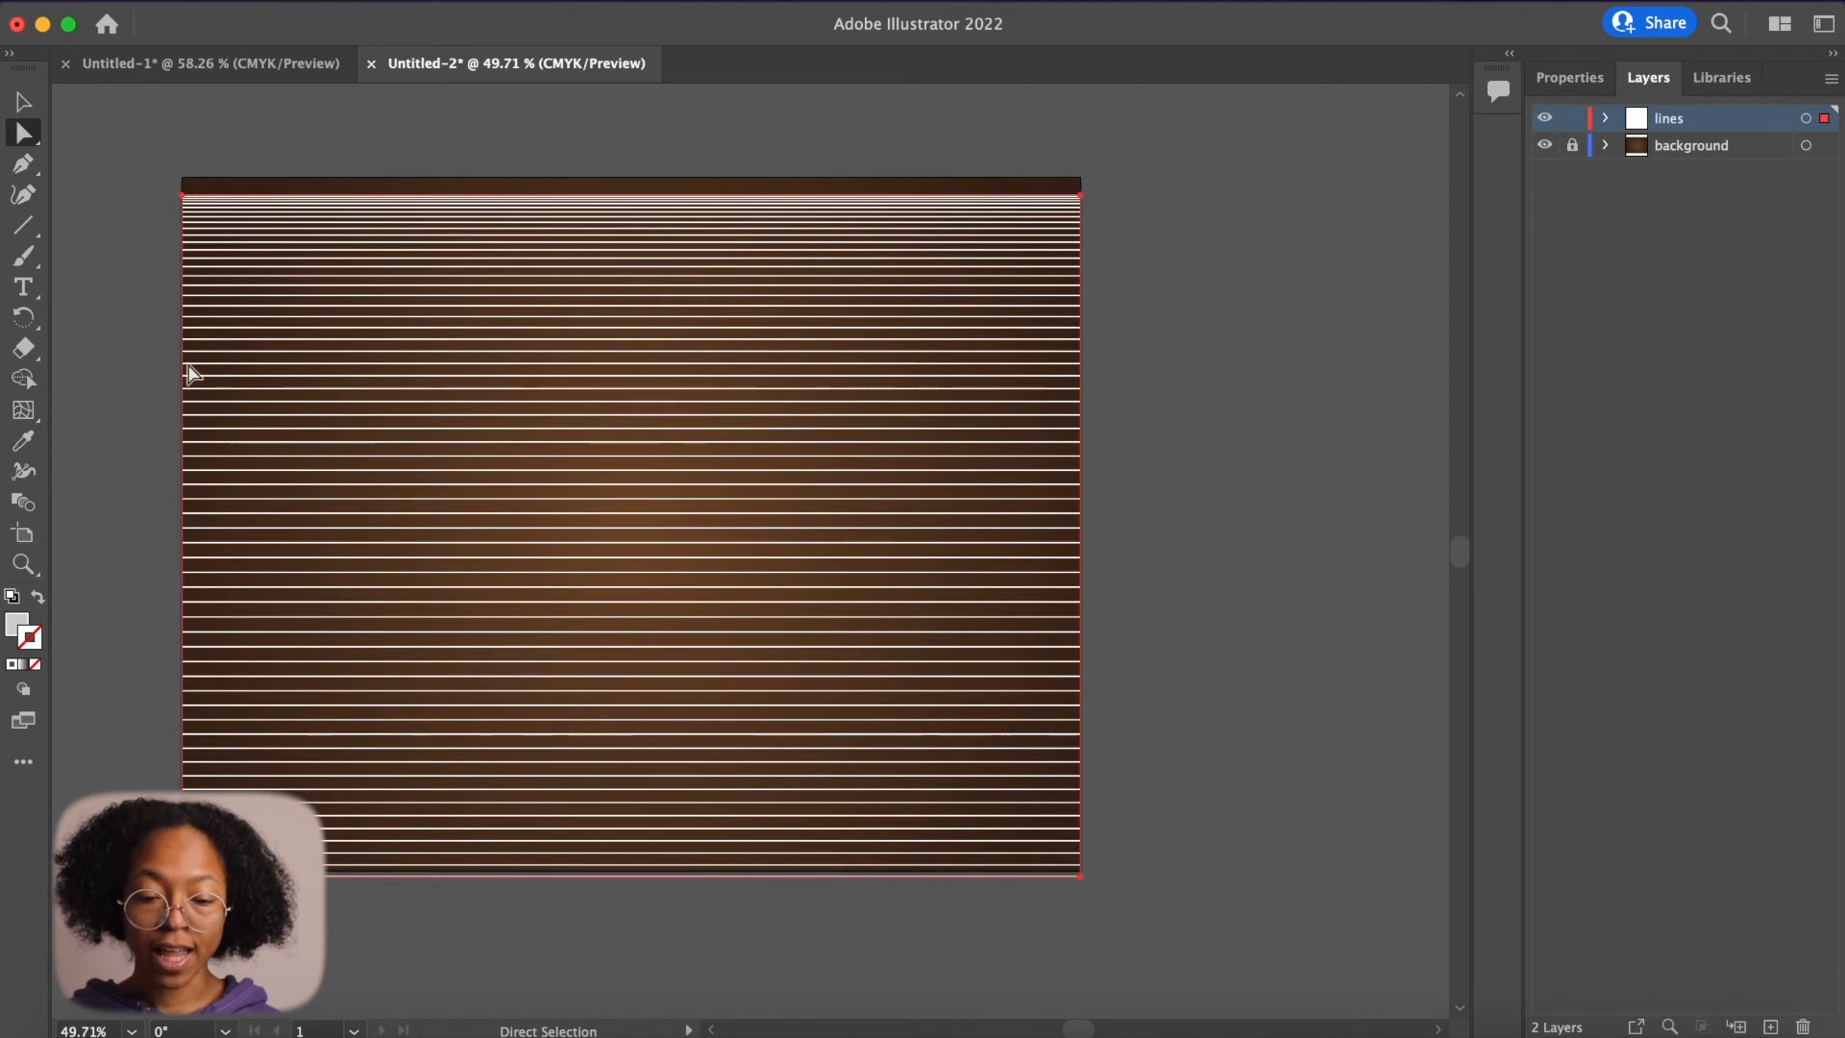
click(154, 173)
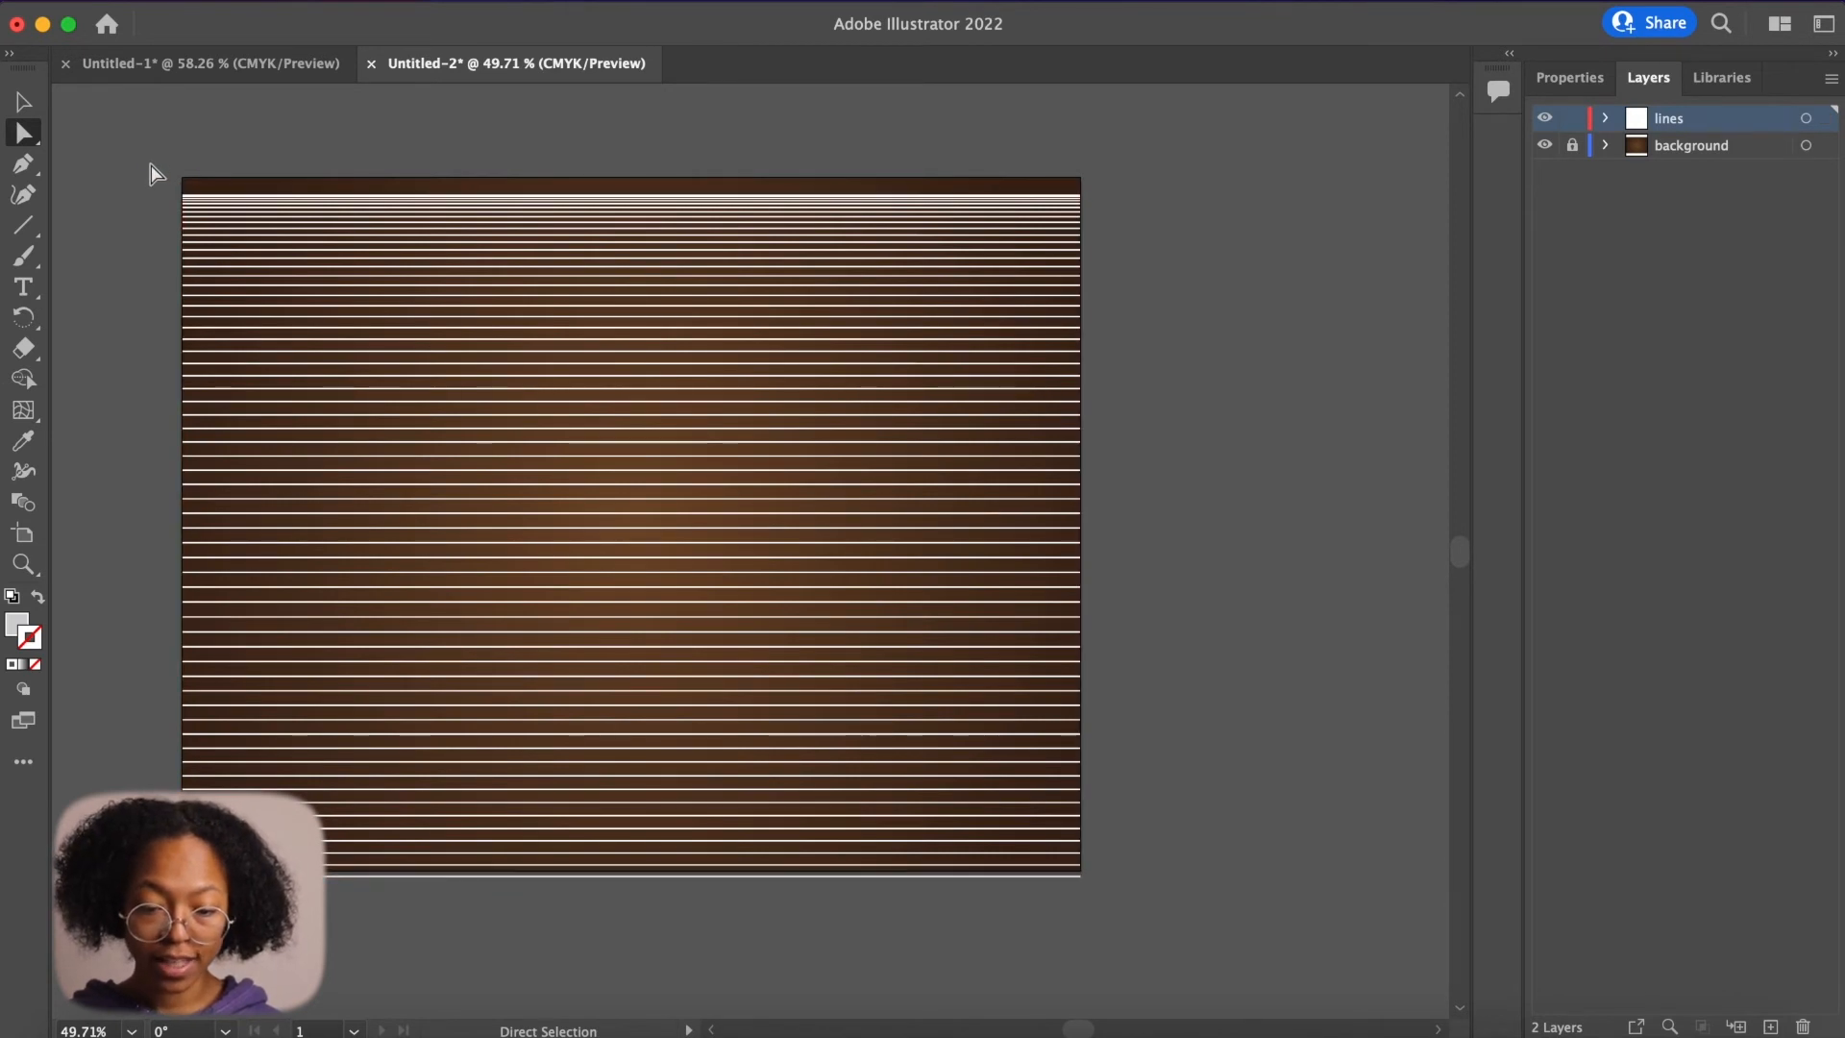
key(super+a)
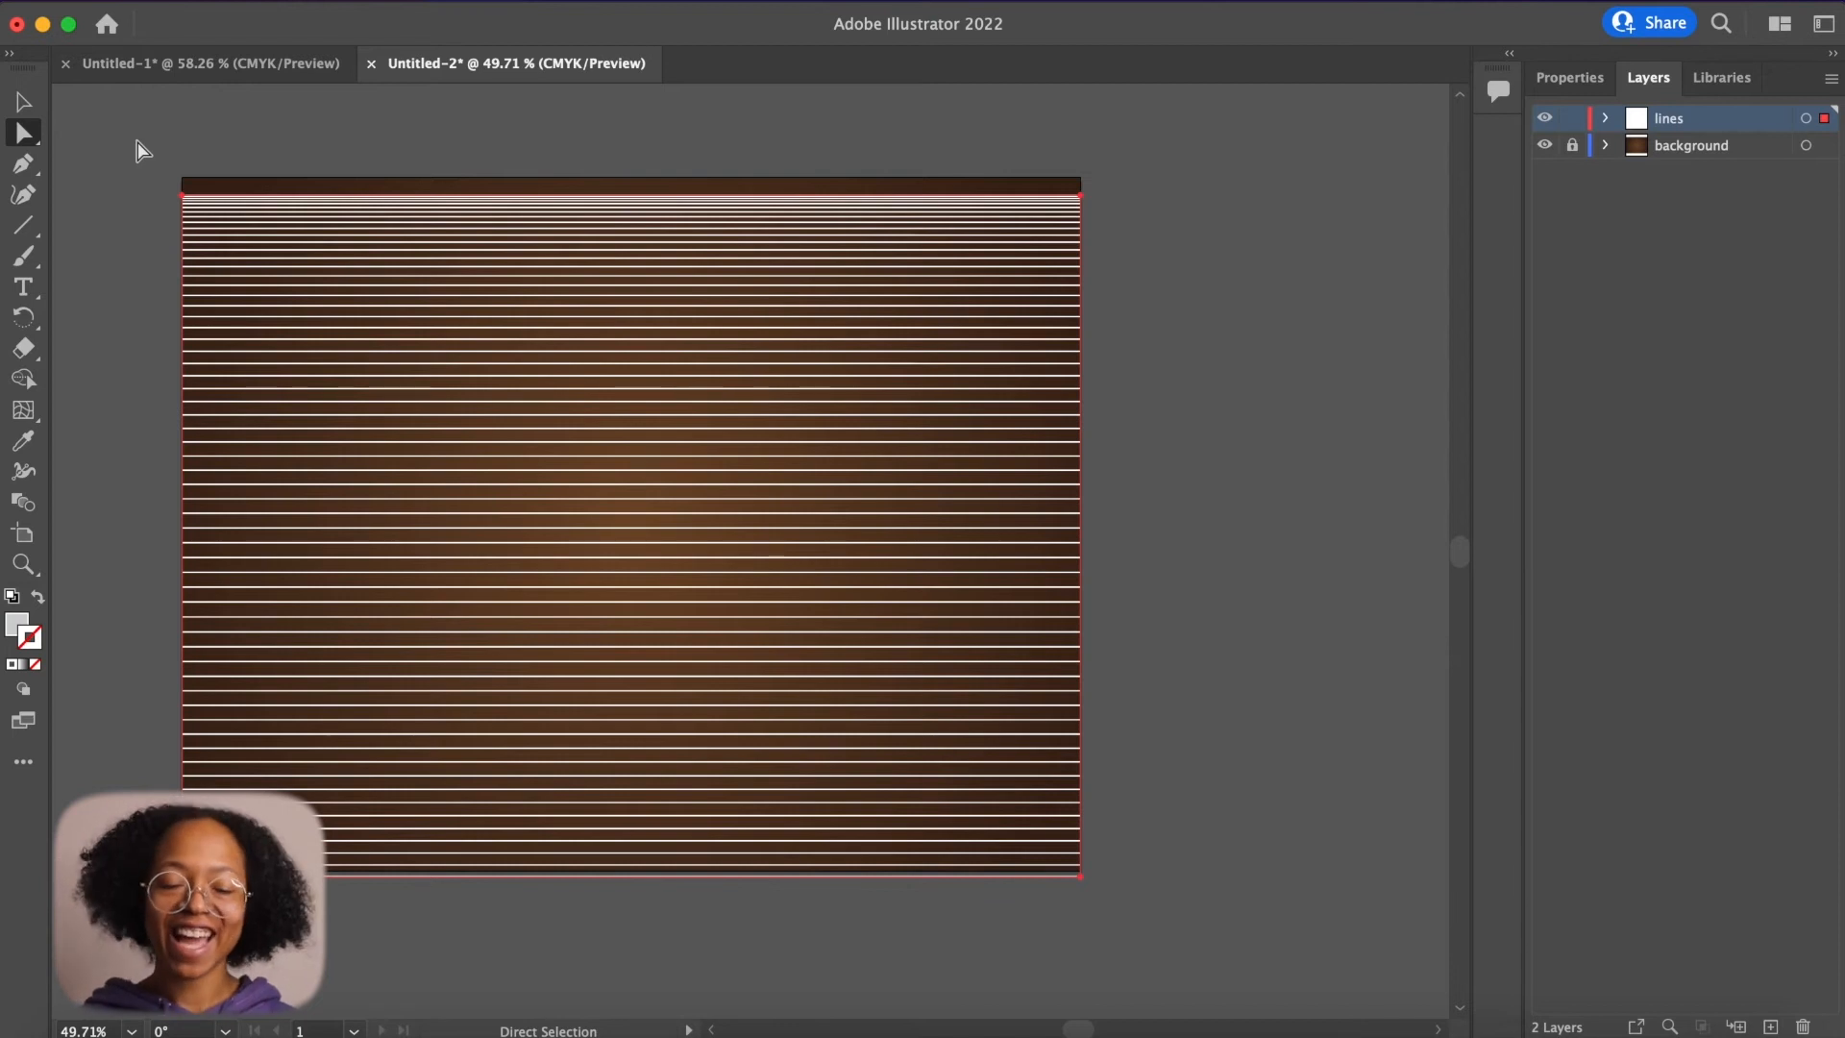
drag(133, 166, 1309, 266)
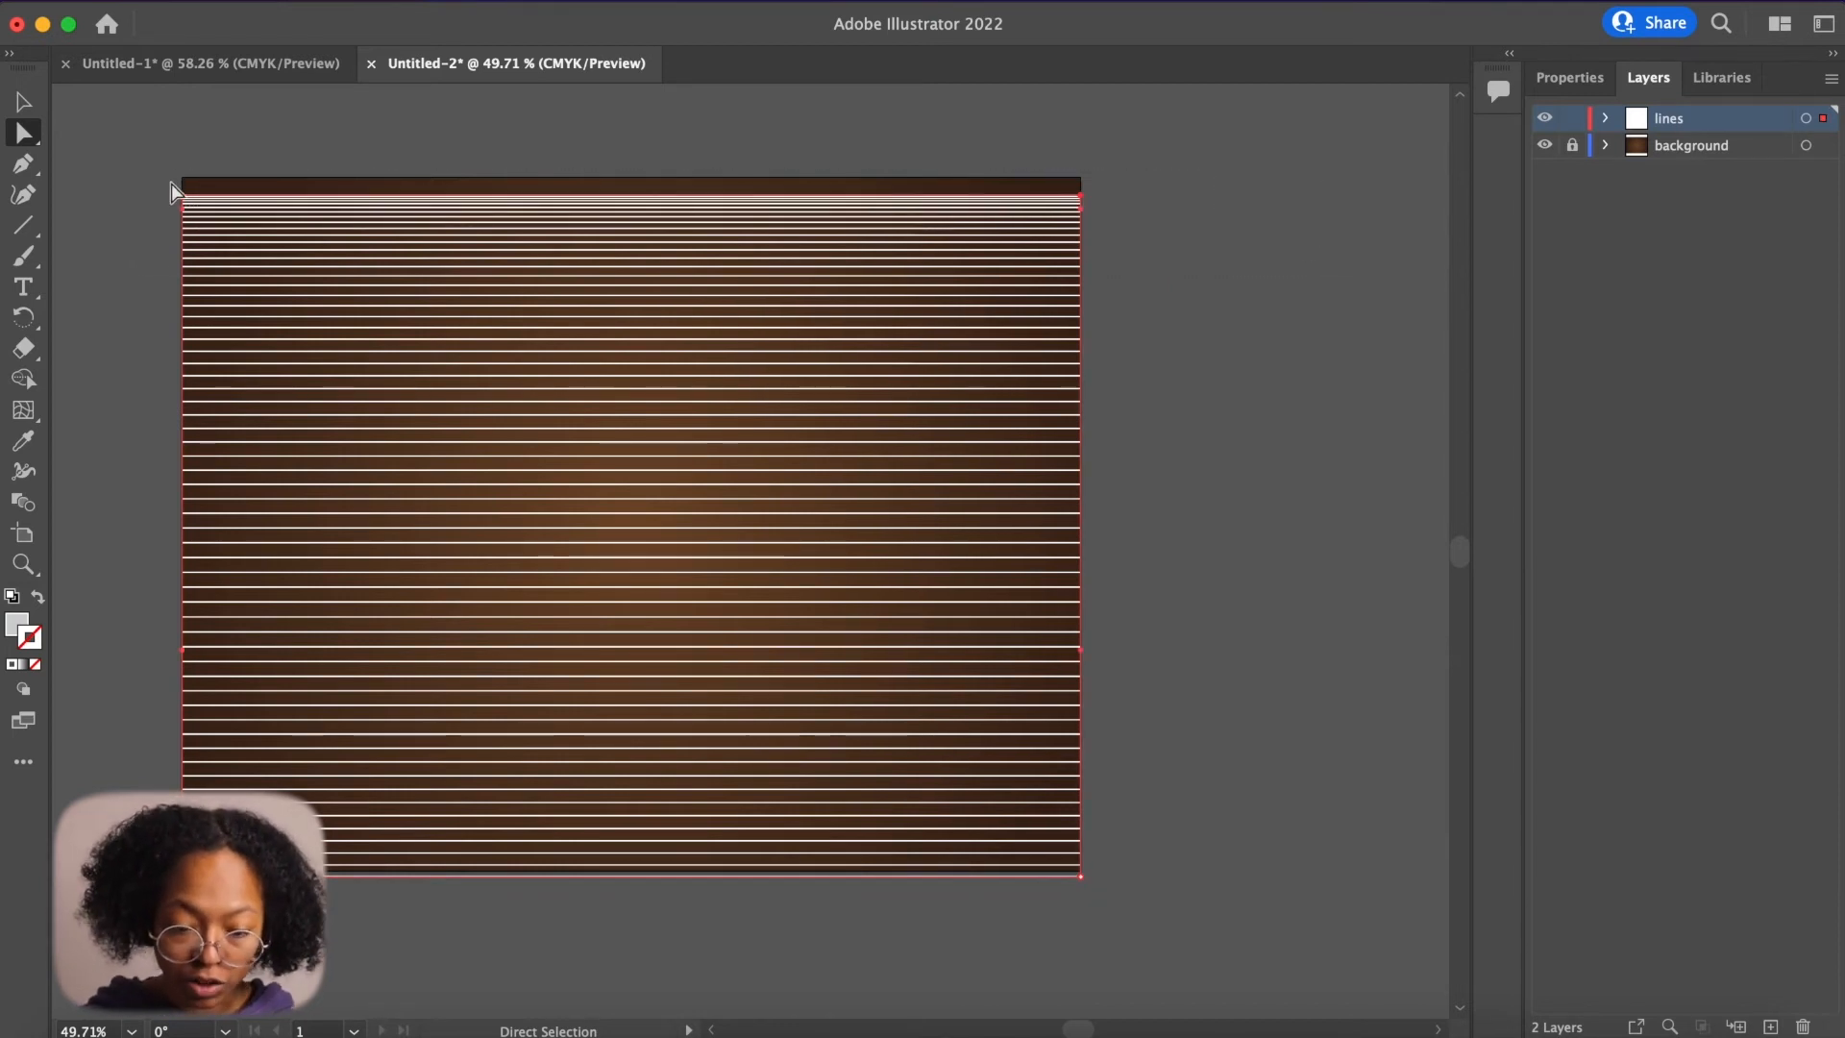
drag(186, 198, 186, 534)
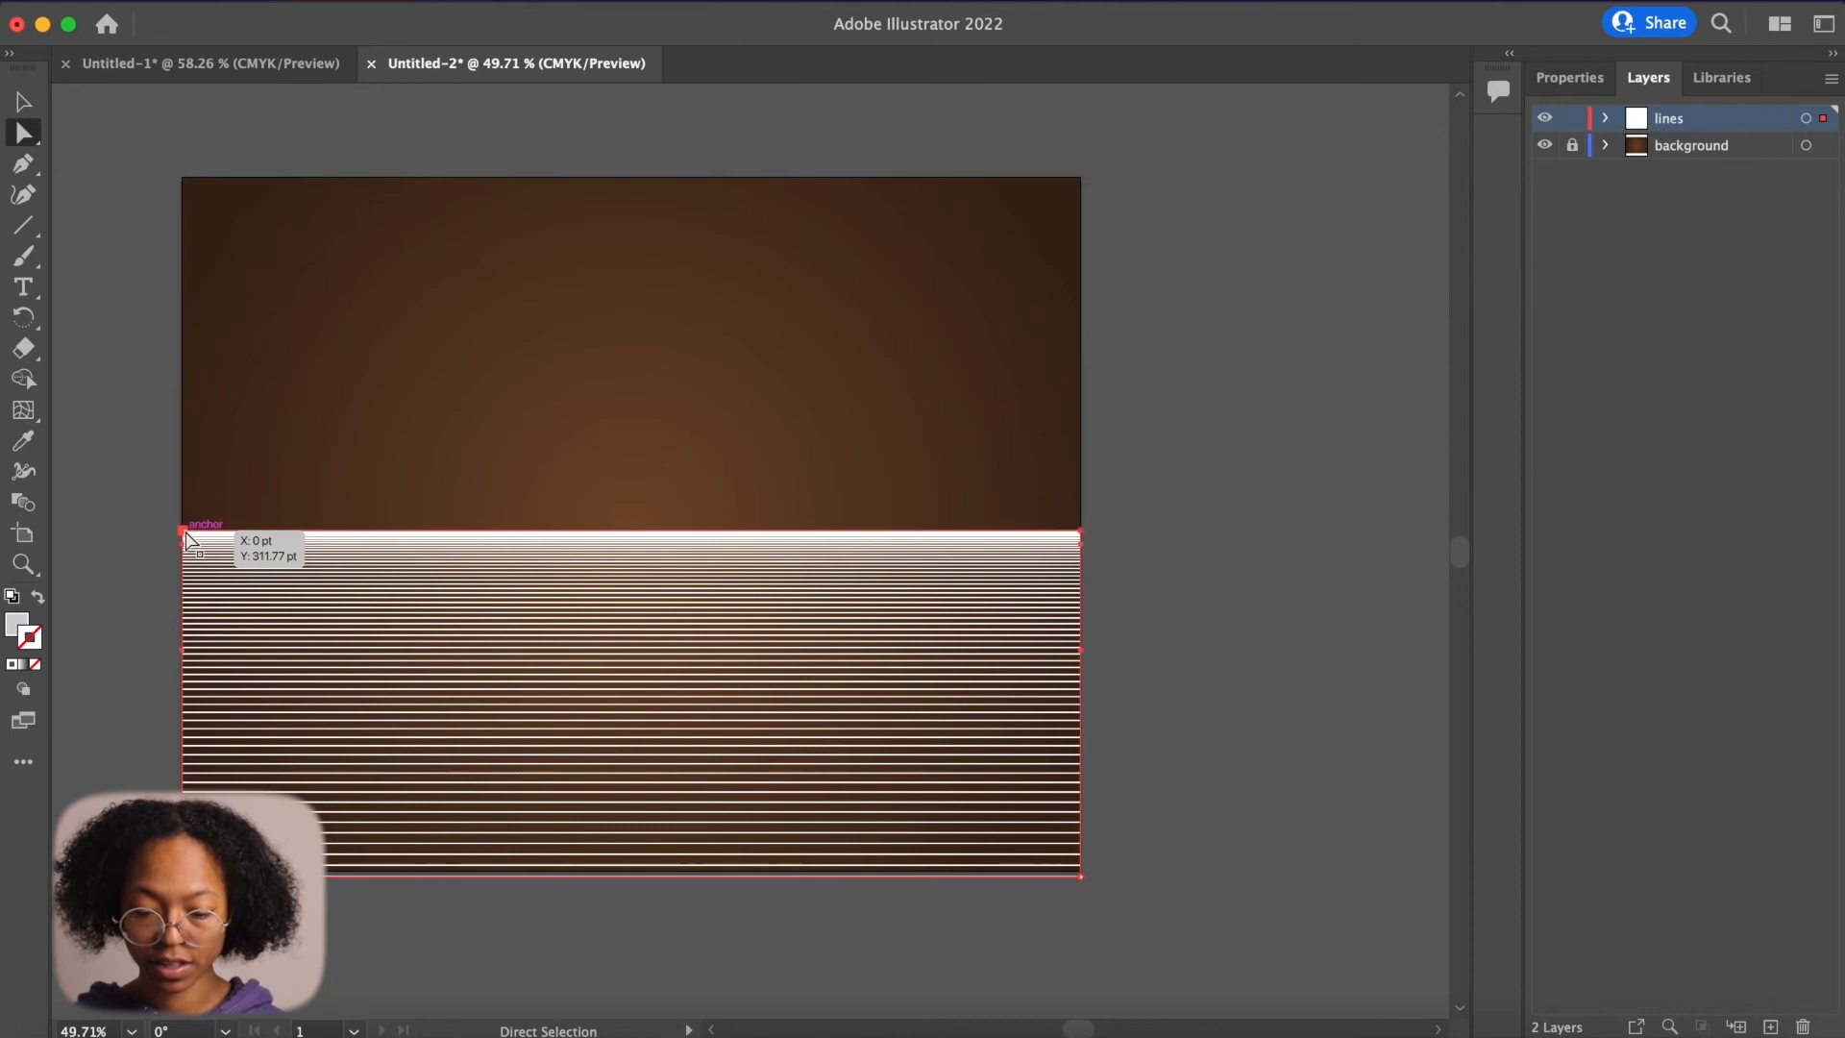
click(1189, 471)
- With the Mesh tool, add a vertical mesh line about a quarter across the envelope and three horizontal mesh lines along it
scroll(1189, 471, down, 2)
scroll(1189, 471, left, 2)
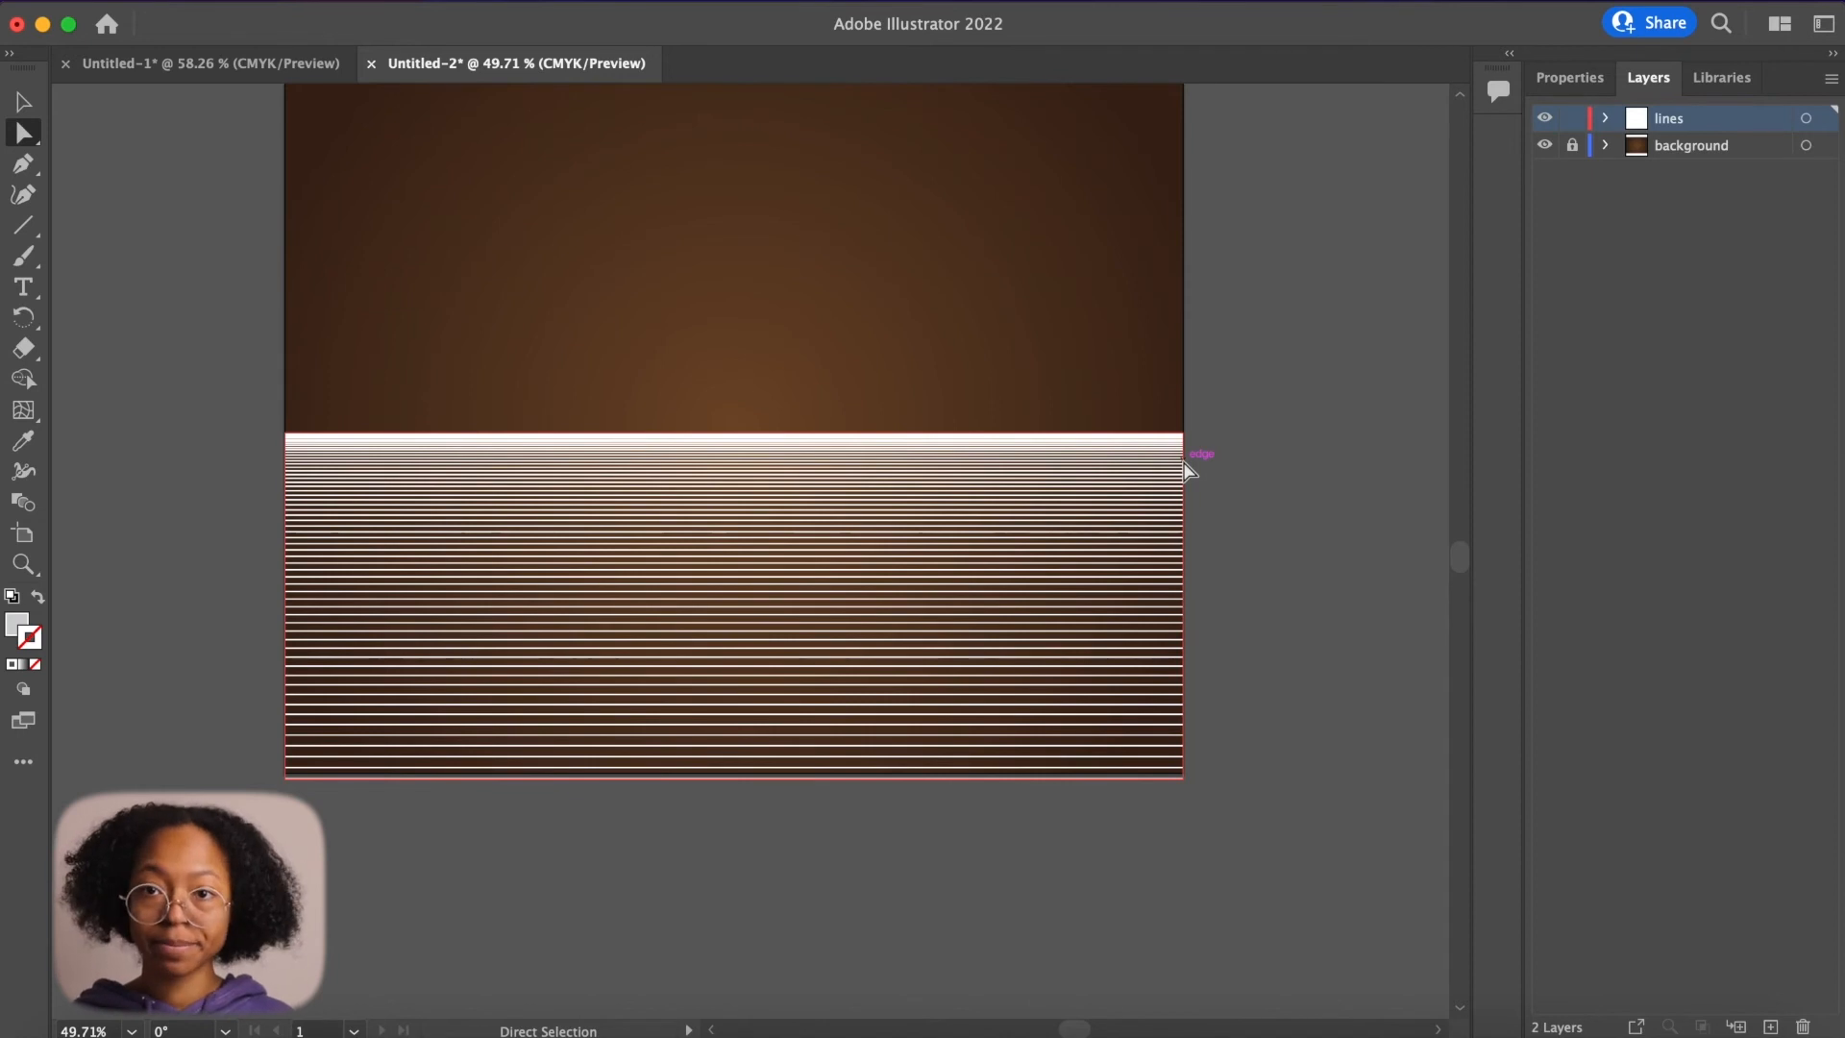
scroll(1326, 519, down, 1)
scroll(1326, 519, left, 1)
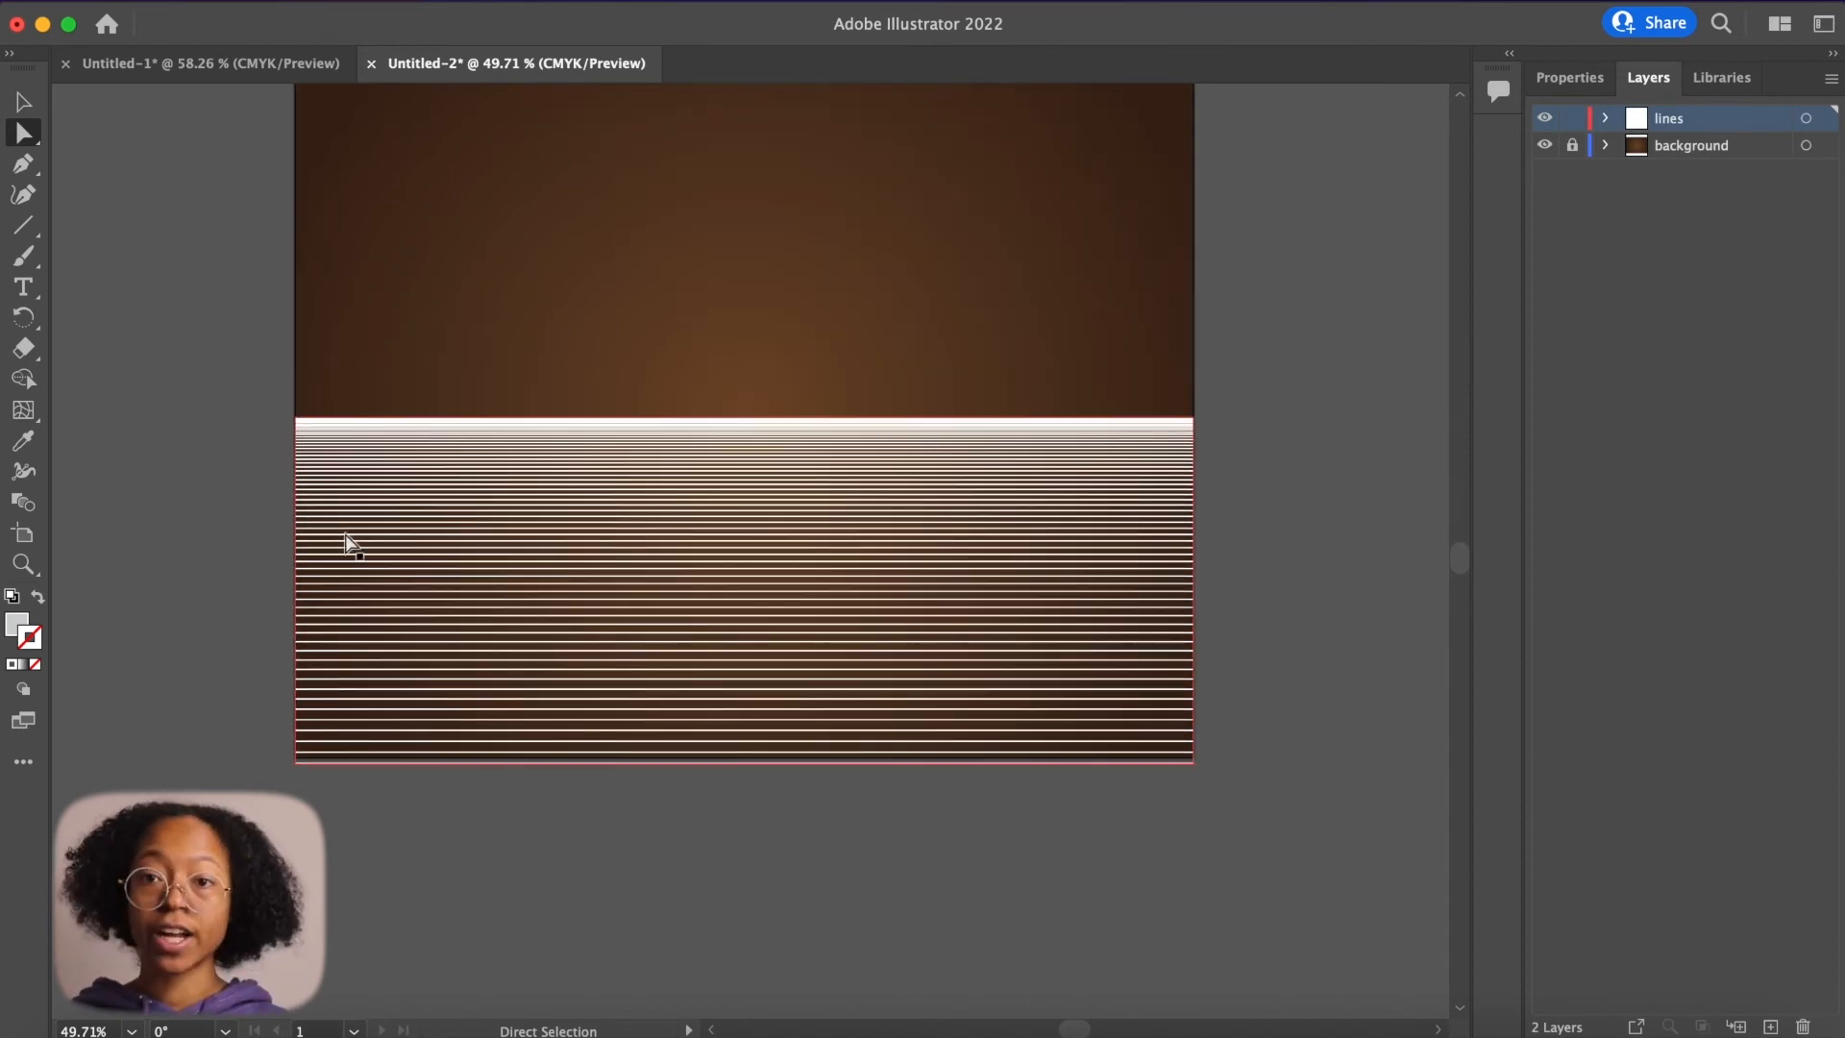
click(24, 415)
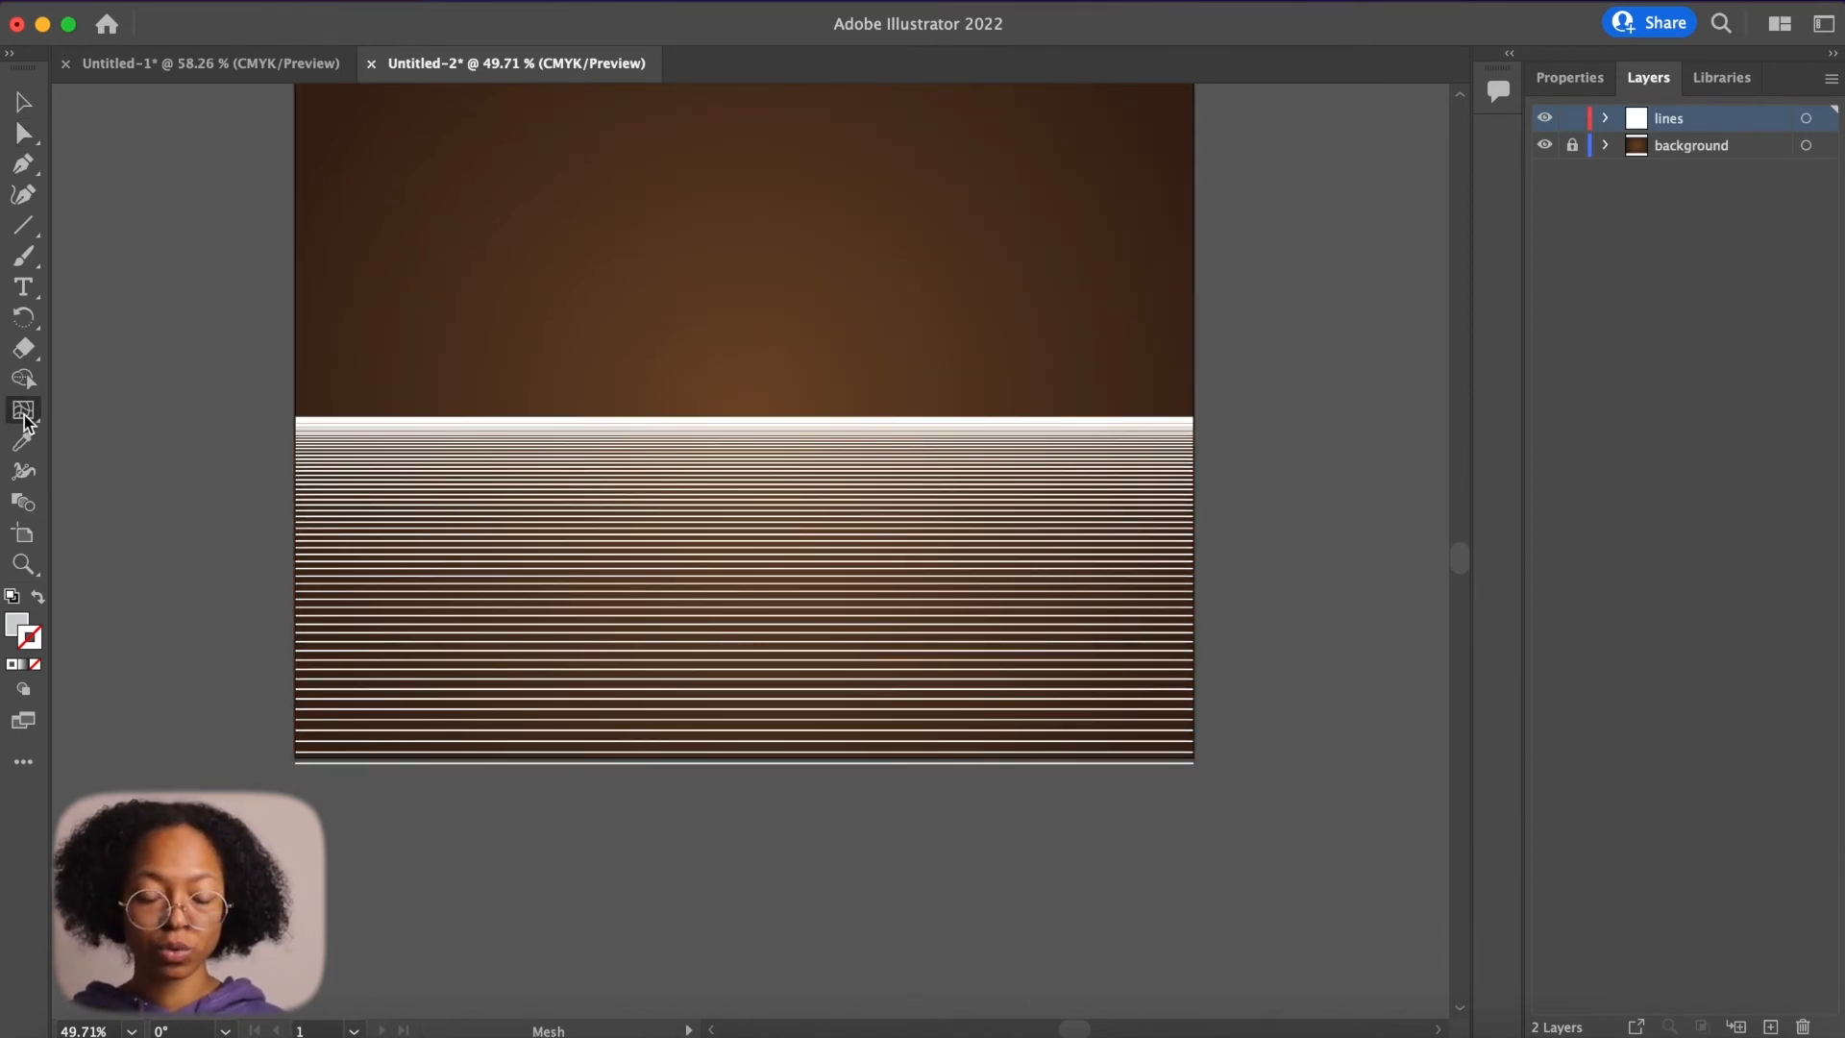
scroll(903, 565, up, 4)
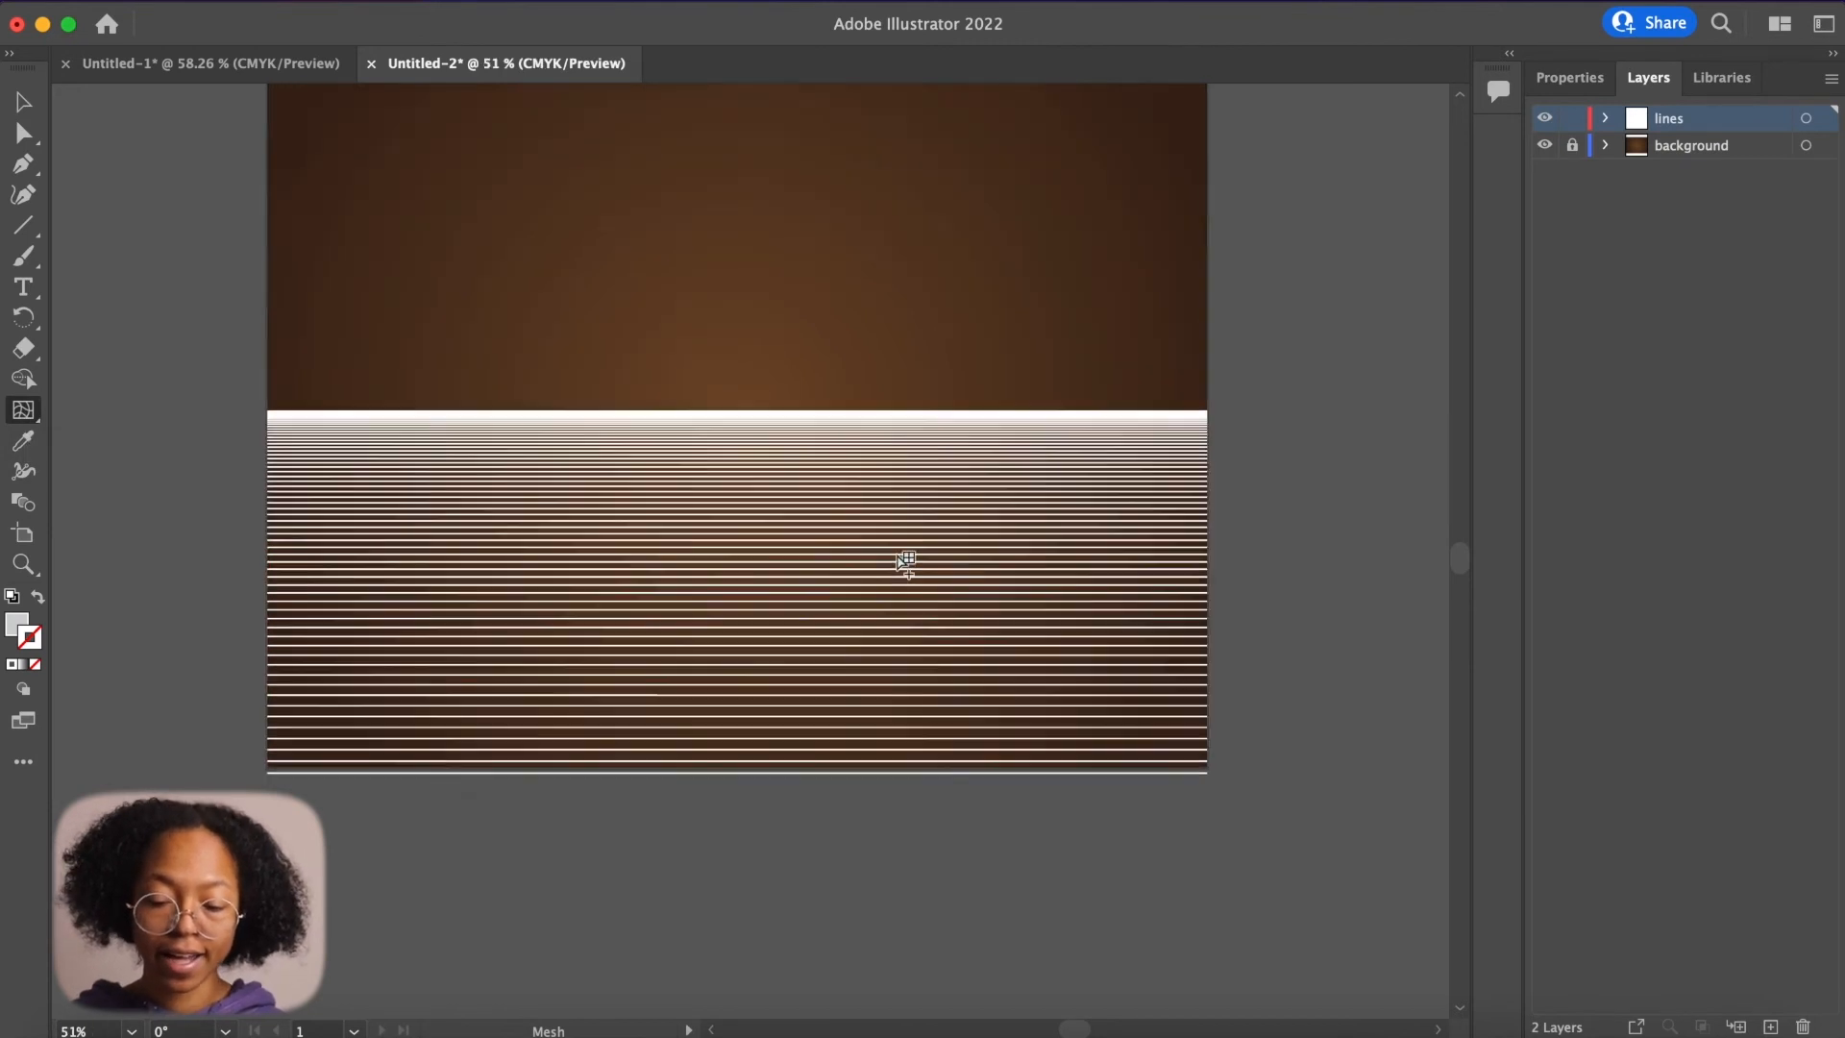
scroll(907, 562, down, 1)
scroll(906, 562, left, 1)
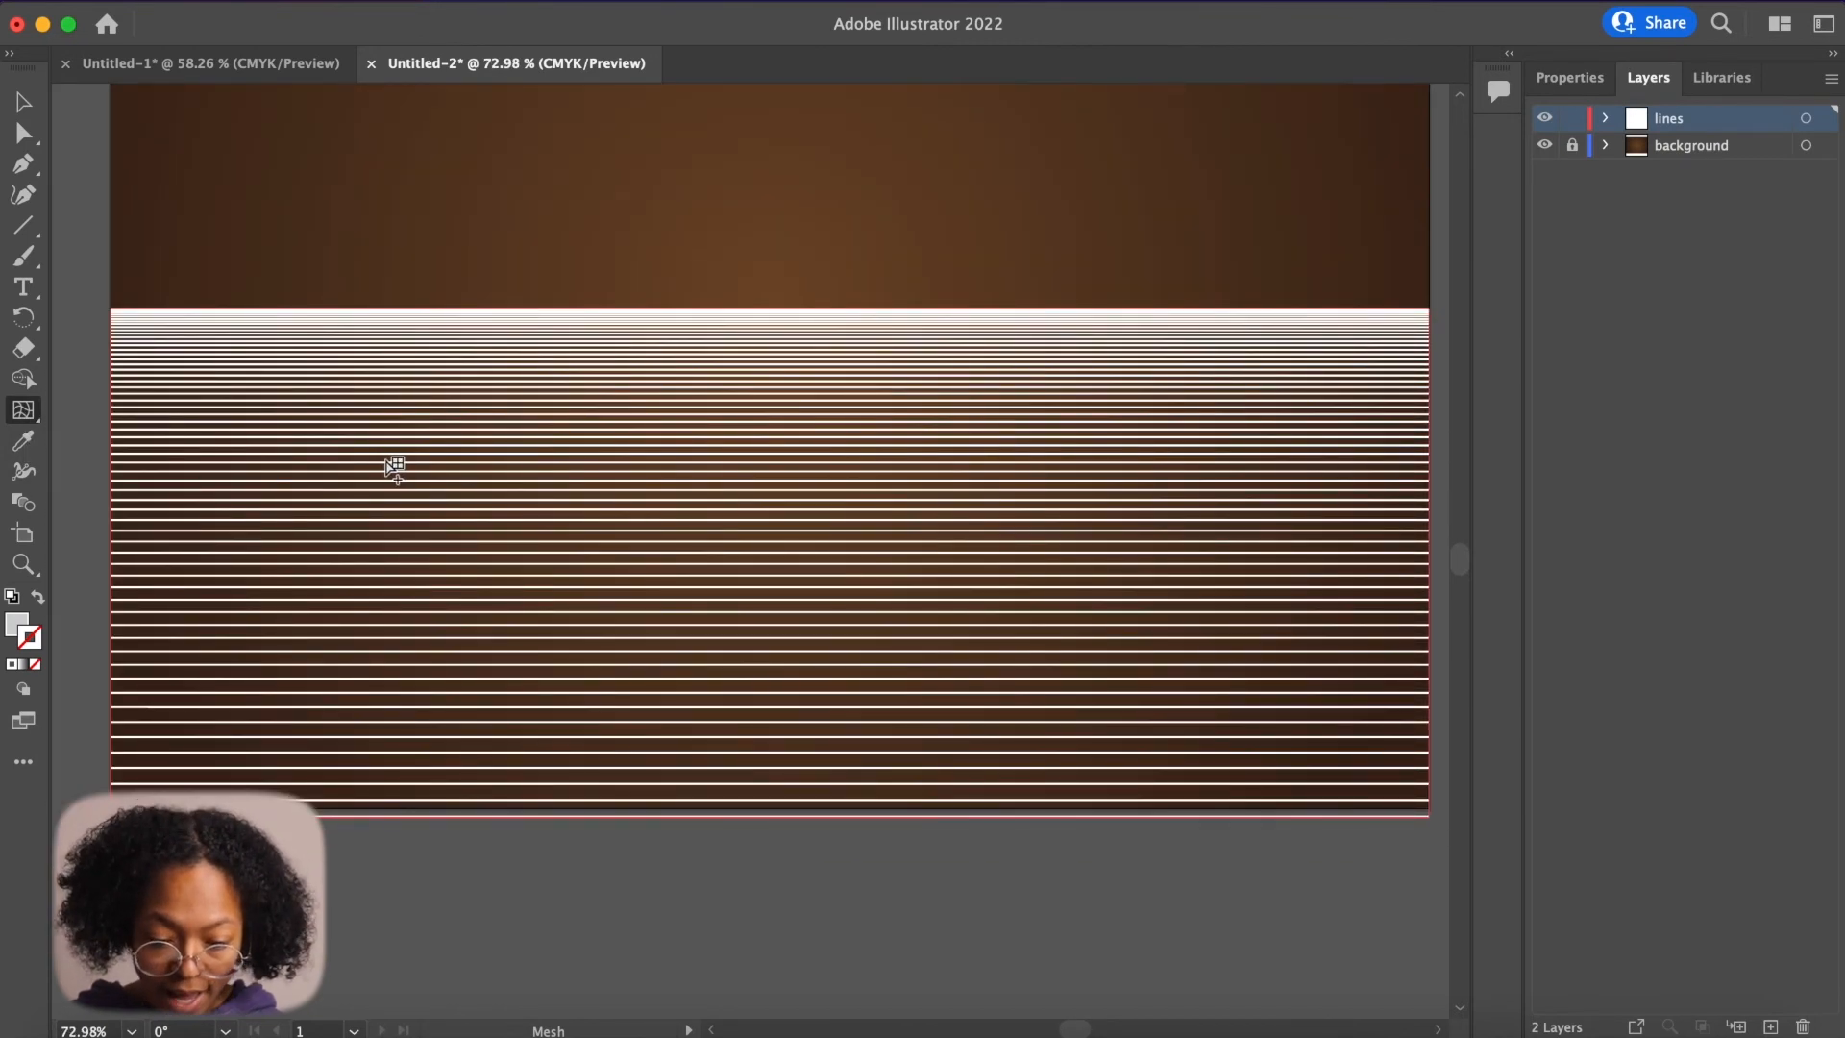
click(454, 425)
click(453, 584)
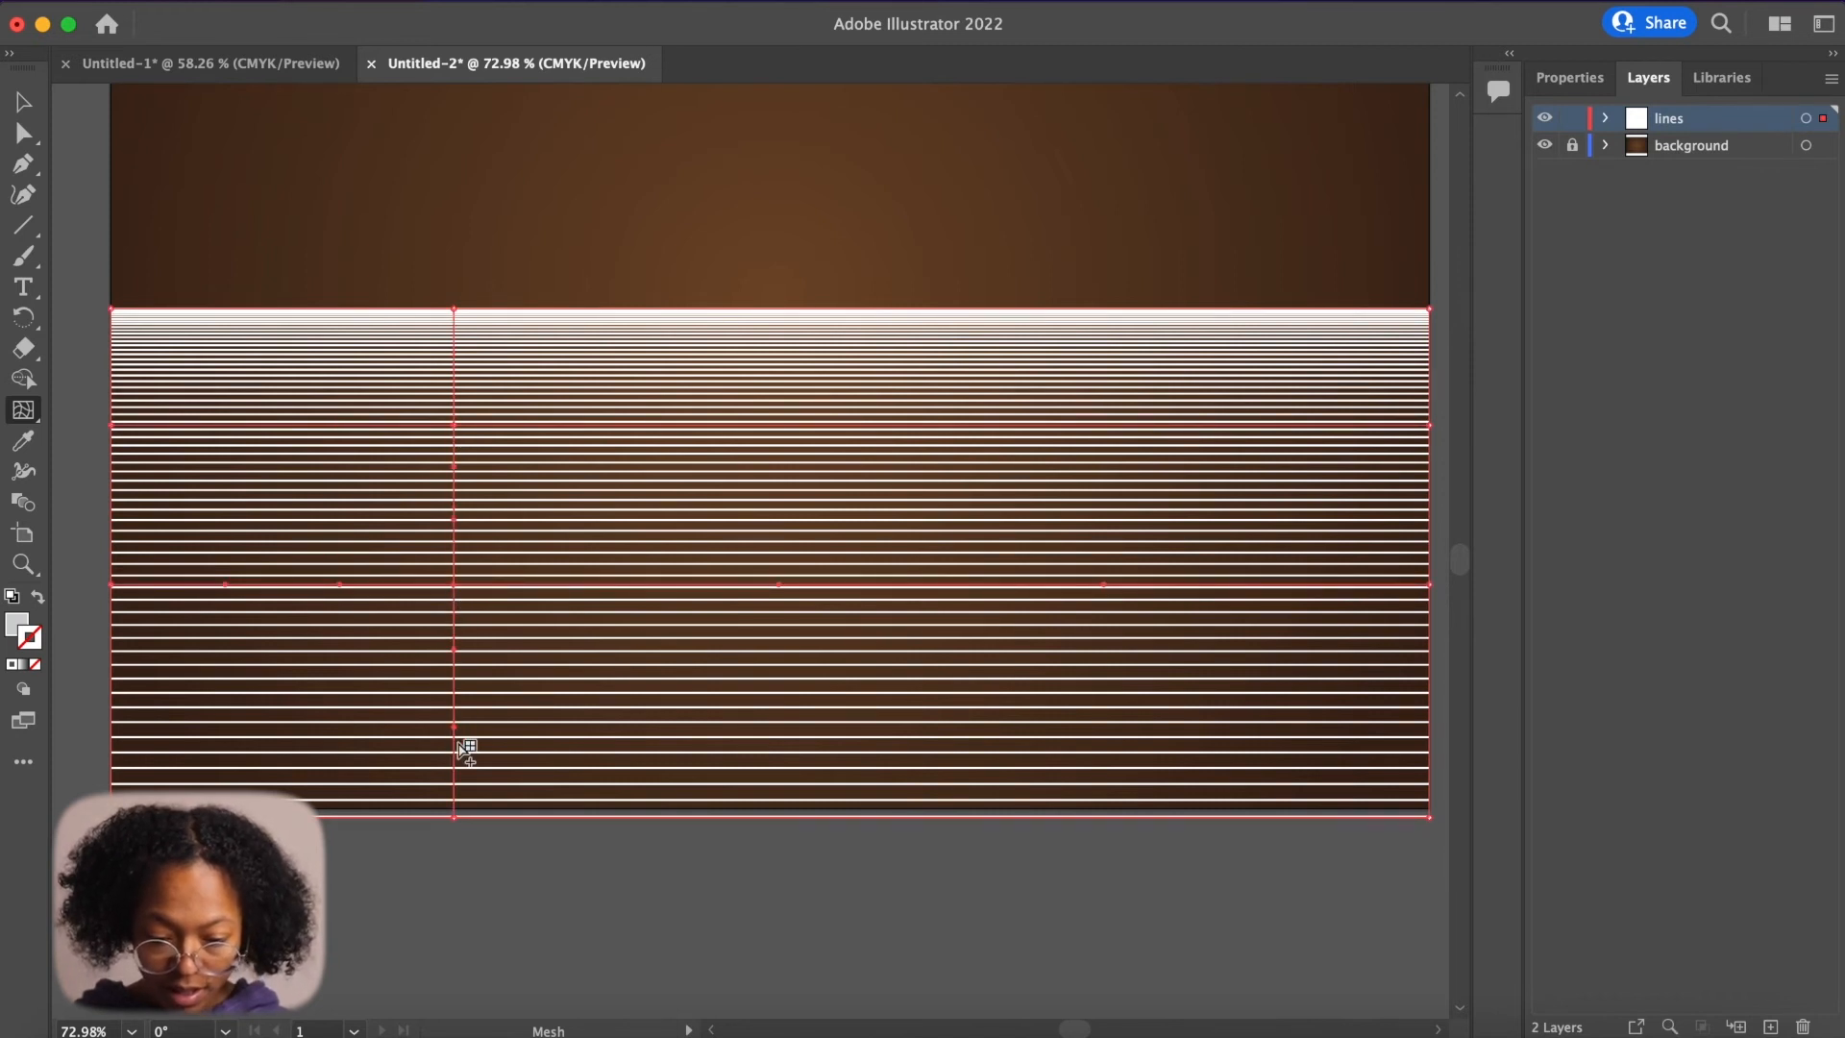
click(453, 741)
- Add two more vertical mesh lines, near the middle and about three-quarters of the way across the envelope
scroll(656, 680, right, 3)
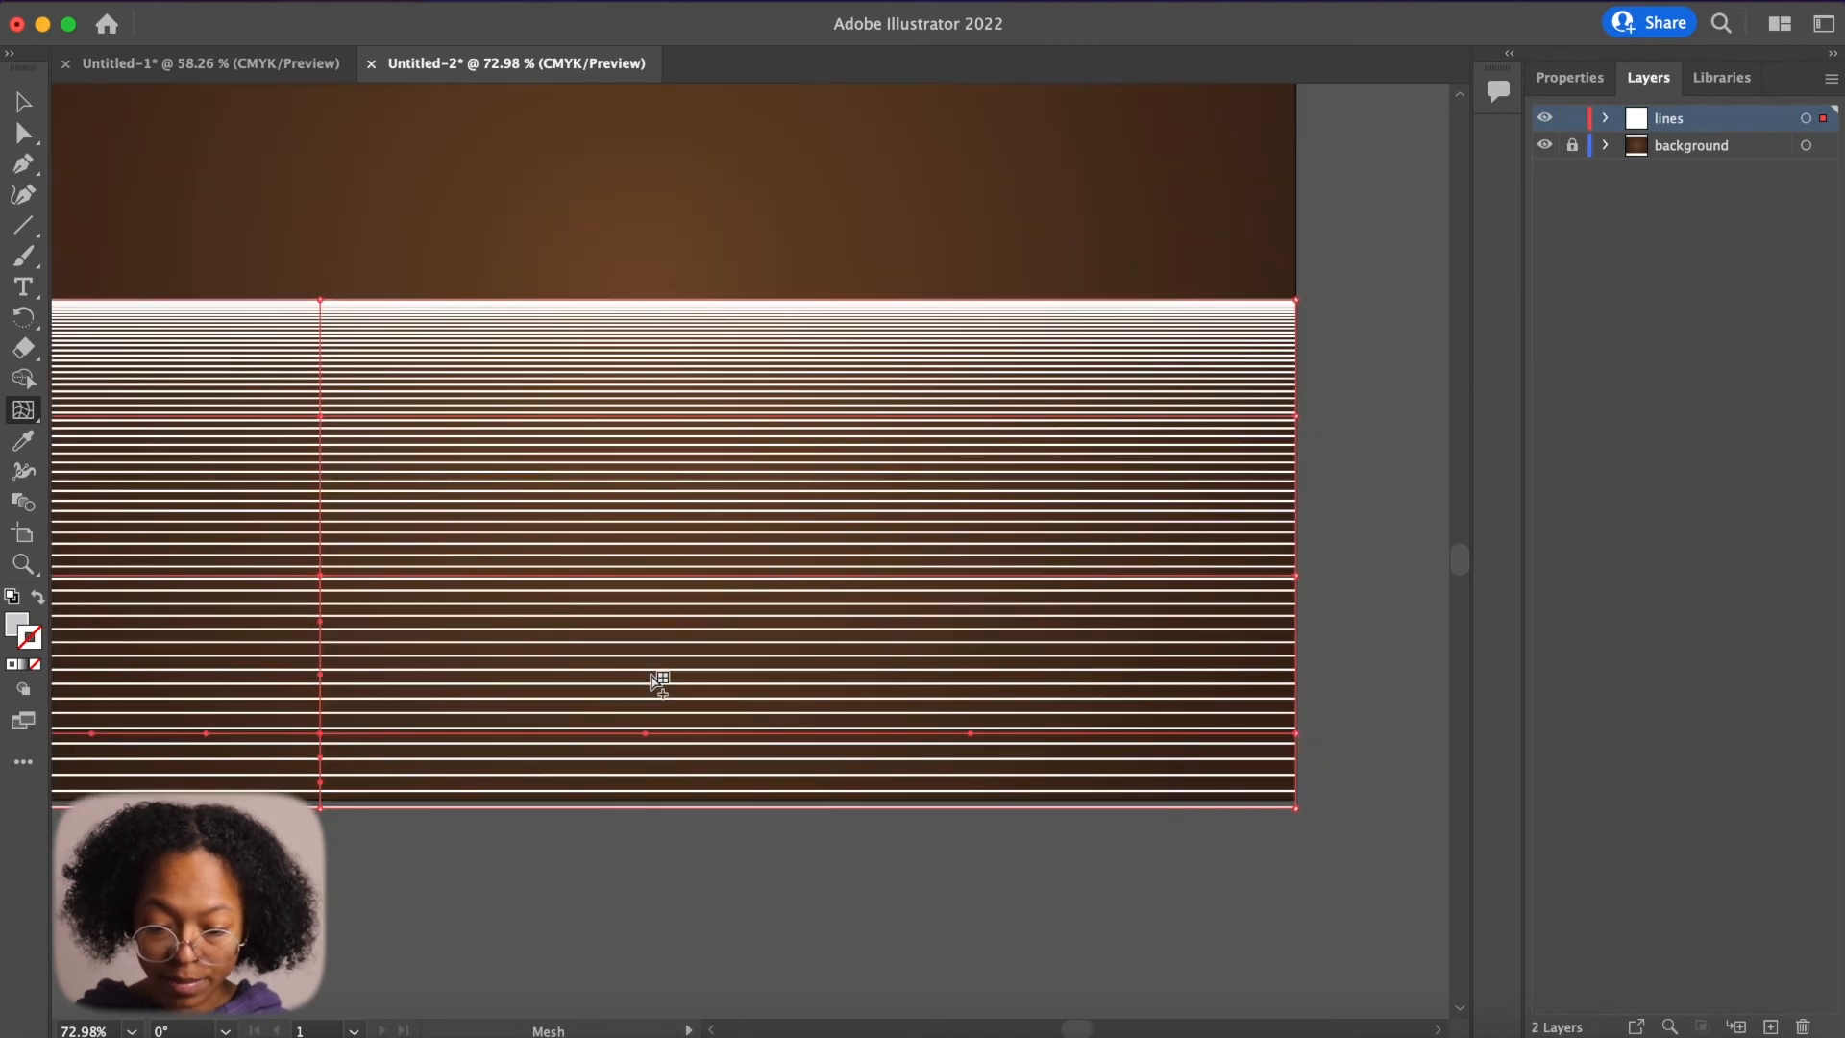
scroll(657, 680, down, 4)
scroll(659, 681, up, 3)
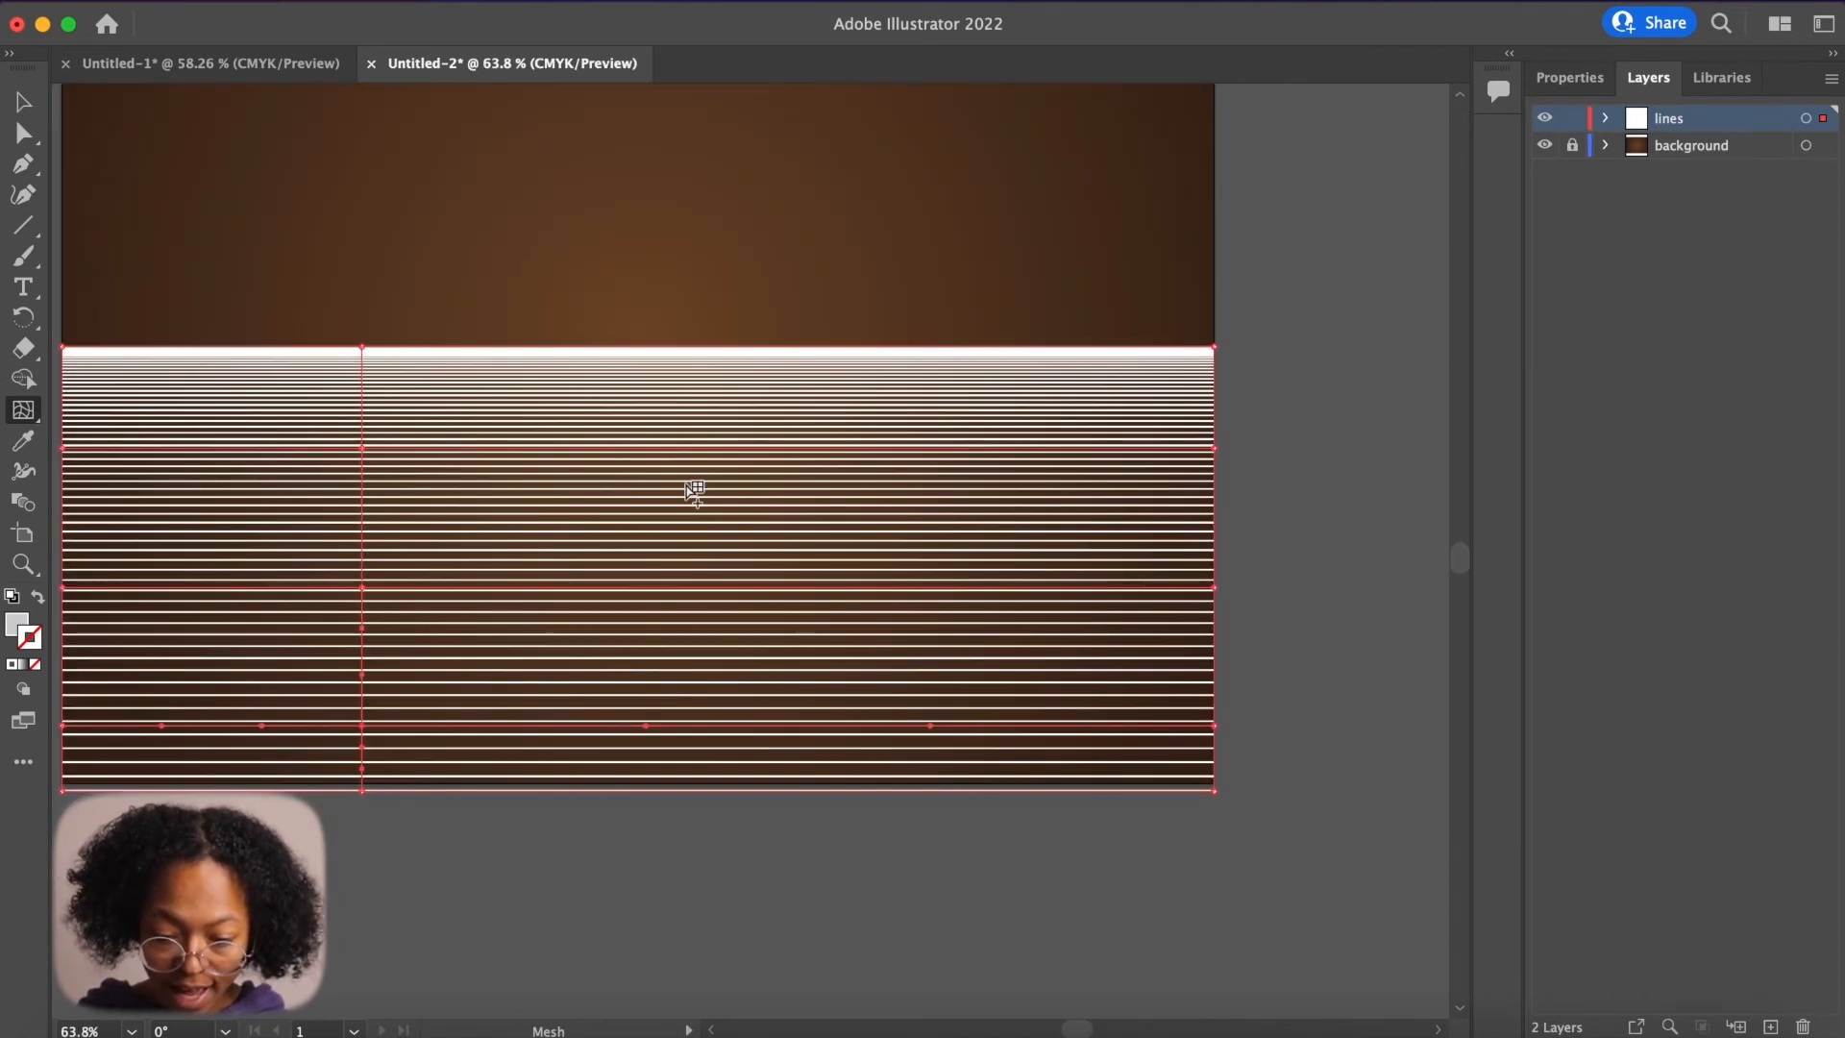
click(675, 448)
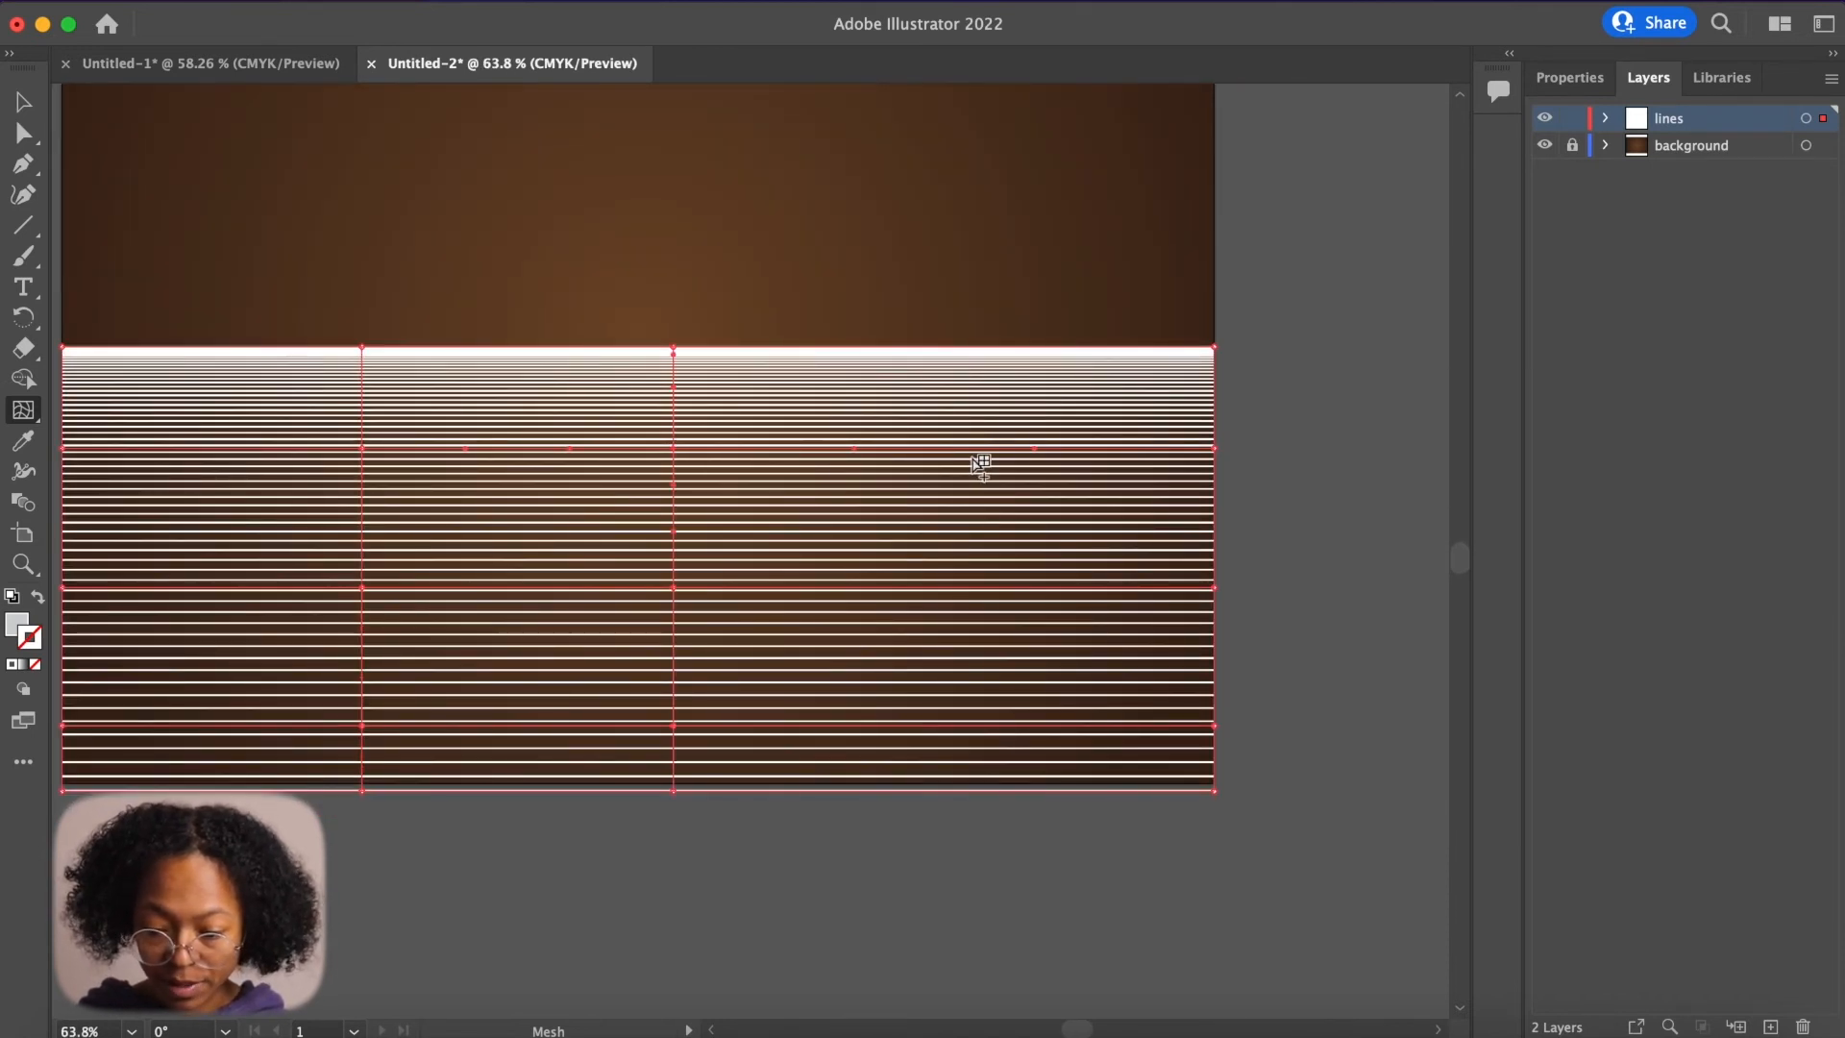
click(958, 448)
- Directly move mesh points on the envelope's top edge and inner rows downward to bend the straight lines into flowing waves
scroll(959, 448, left, 3)
scroll(959, 448, down, 1)
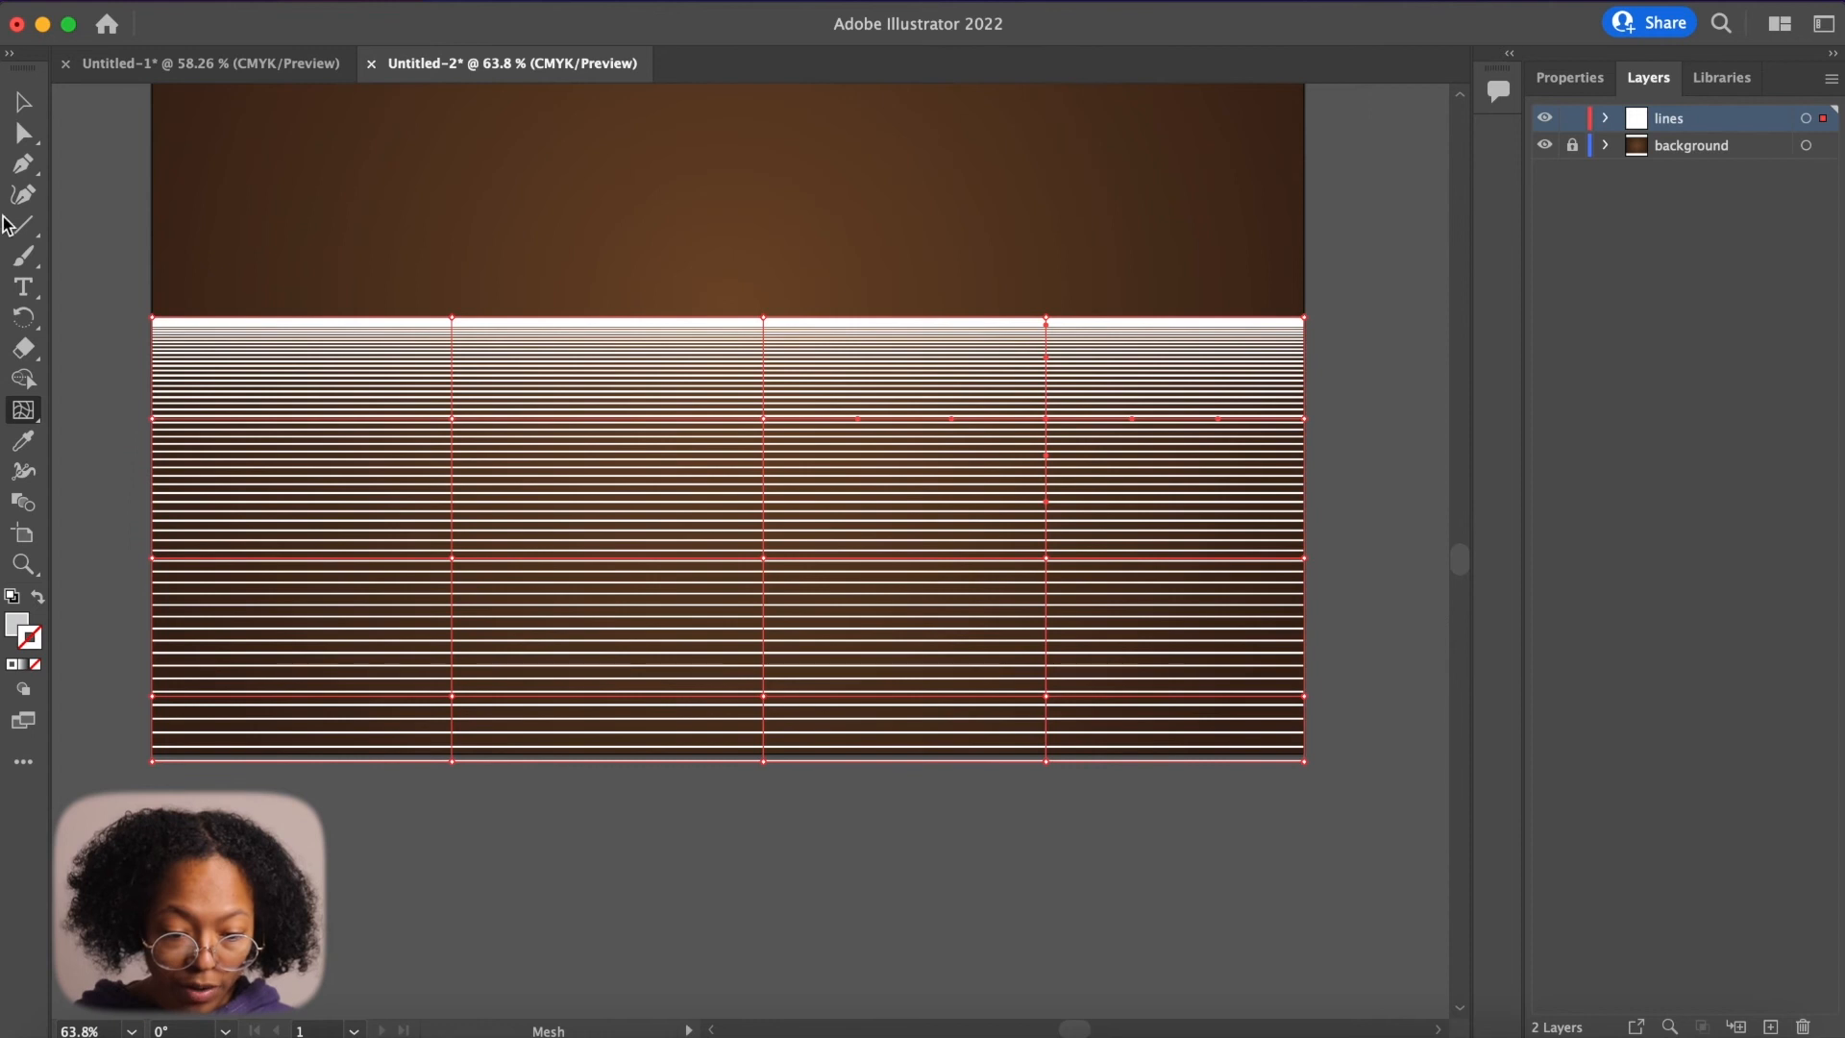
click(24, 139)
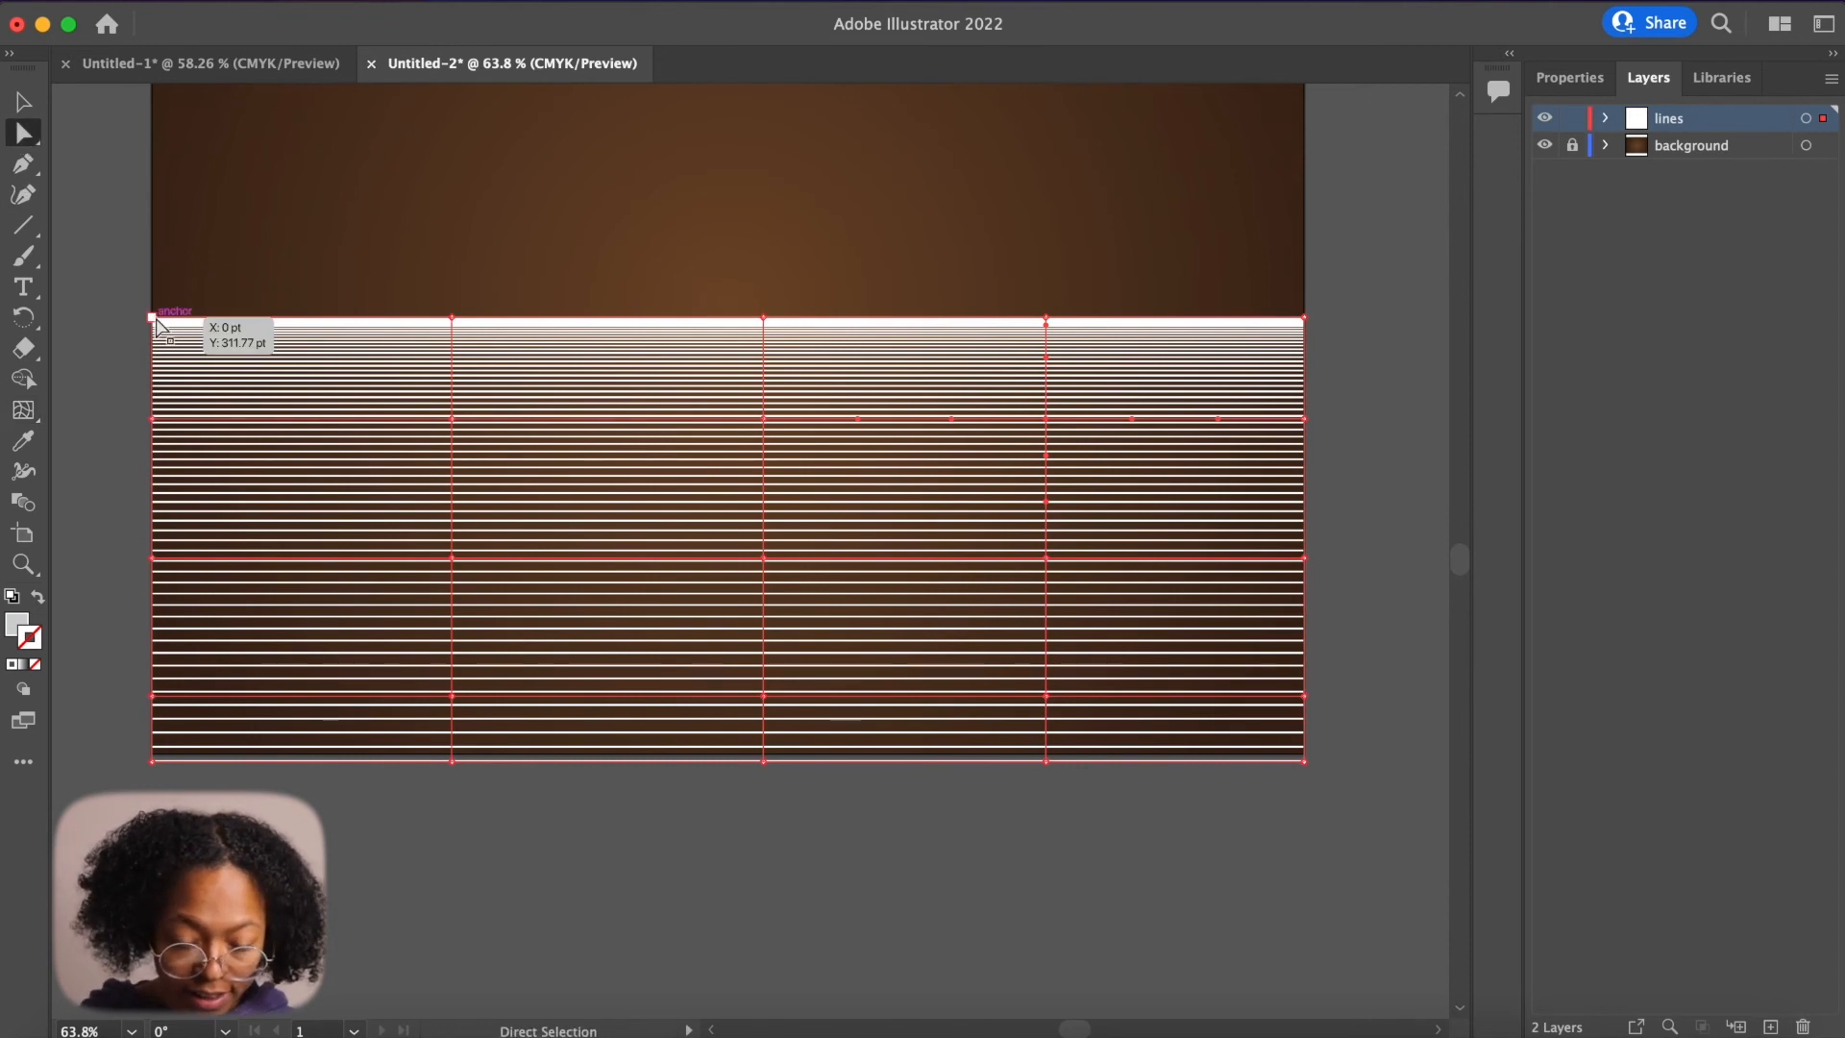
drag(451, 420, 413, 527)
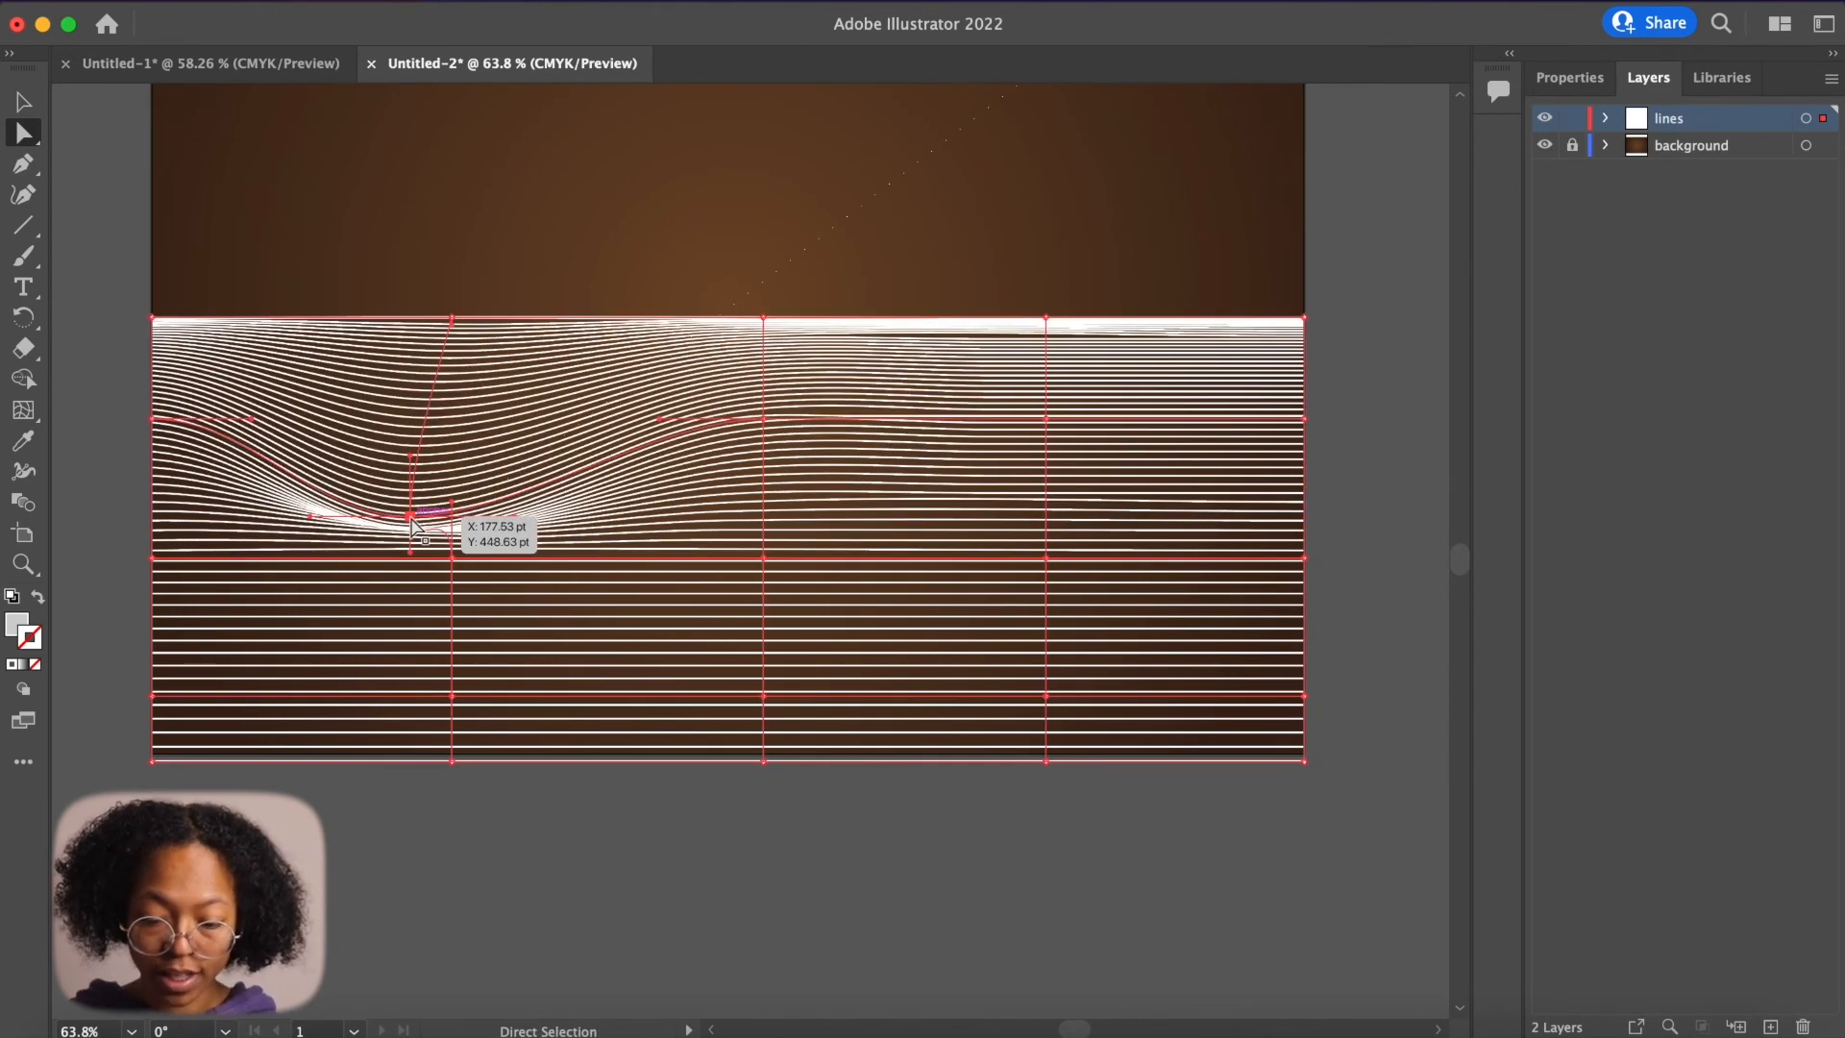
key(super+z)
drag(164, 321, 259, 354)
drag(451, 317, 464, 354)
drag(1045, 317, 1004, 361)
drag(1045, 419, 1035, 519)
drag(763, 557, 721, 603)
drag(452, 557, 416, 644)
scroll(684, 858, up, 1)
scroll(686, 856, down, 1)
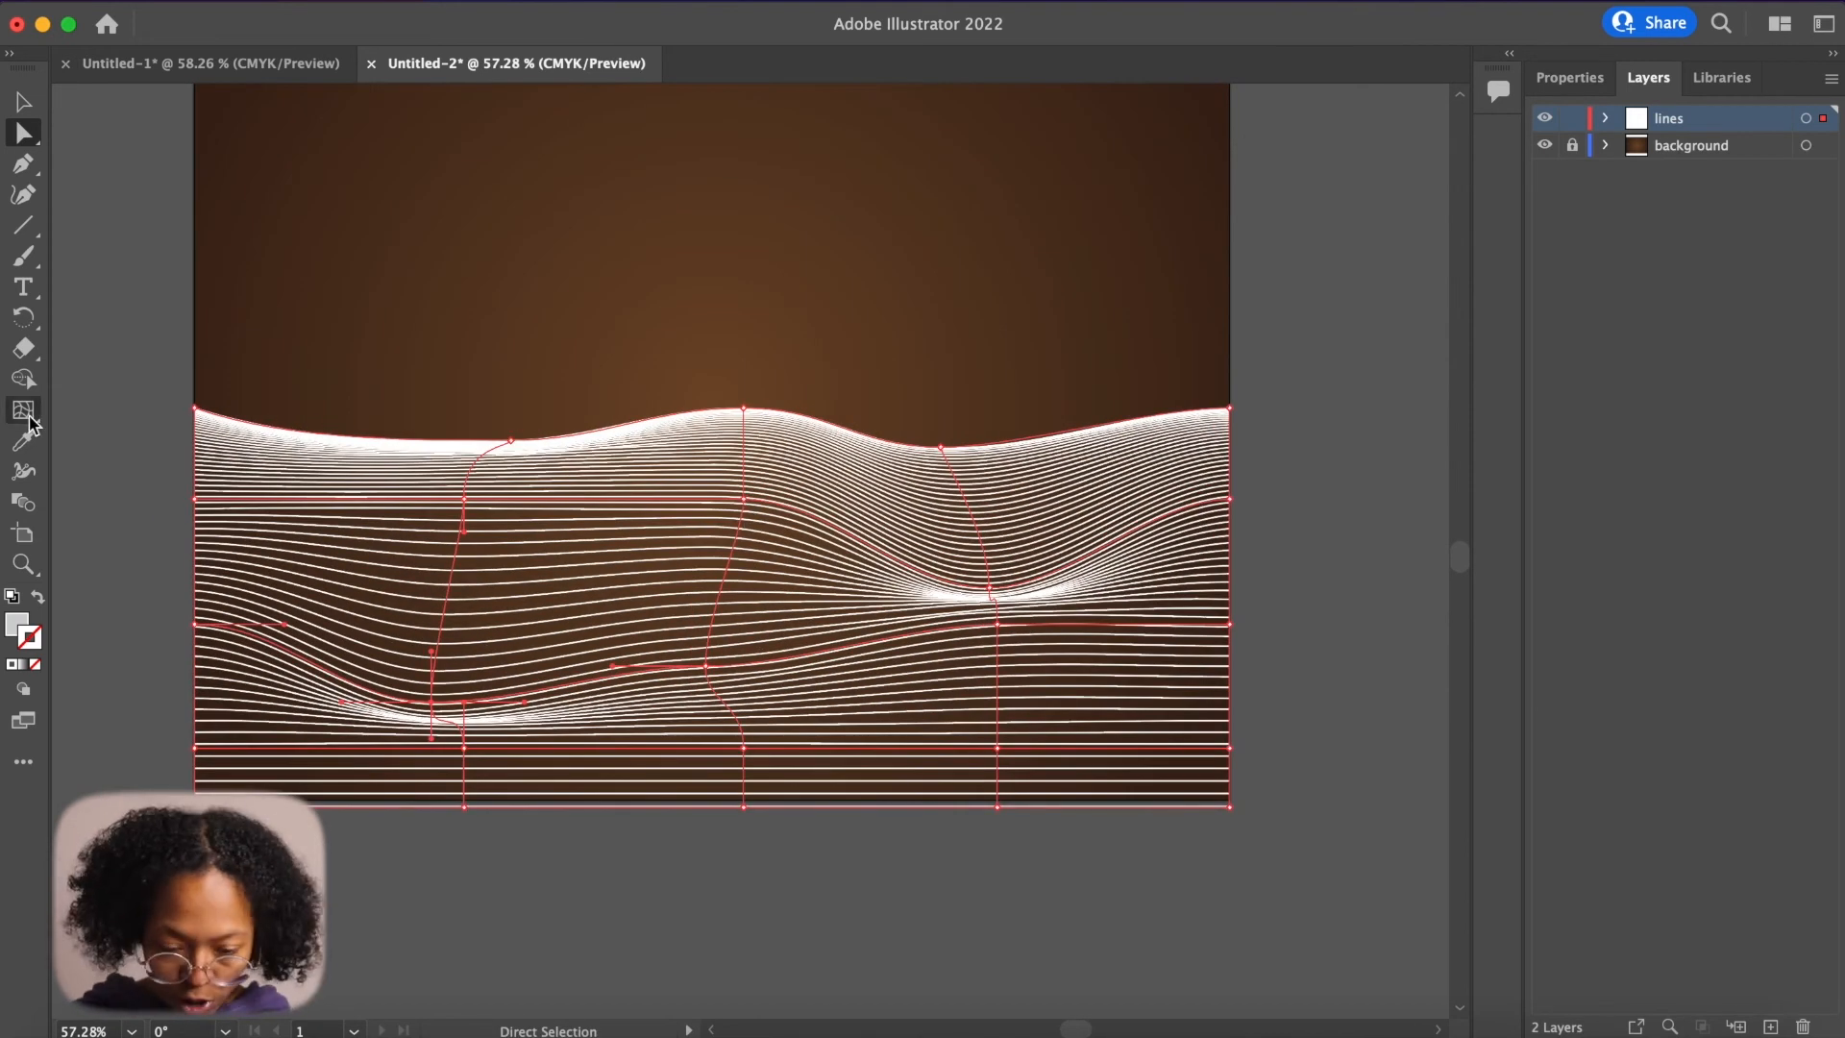
- Add vertical mesh lines near the left edge, raise their points into a peak, and shift other inner and lower mesh points for more waves
drag(278, 429, 296, 383)
drag(997, 747, 1089, 709)
drag(464, 748, 548, 737)
drag(255, 635, 259, 594)
mouse_move(465, 499)
mouse_down()
mouse_move(477, 522)
mouse_move(488, 478)
mouse_up()
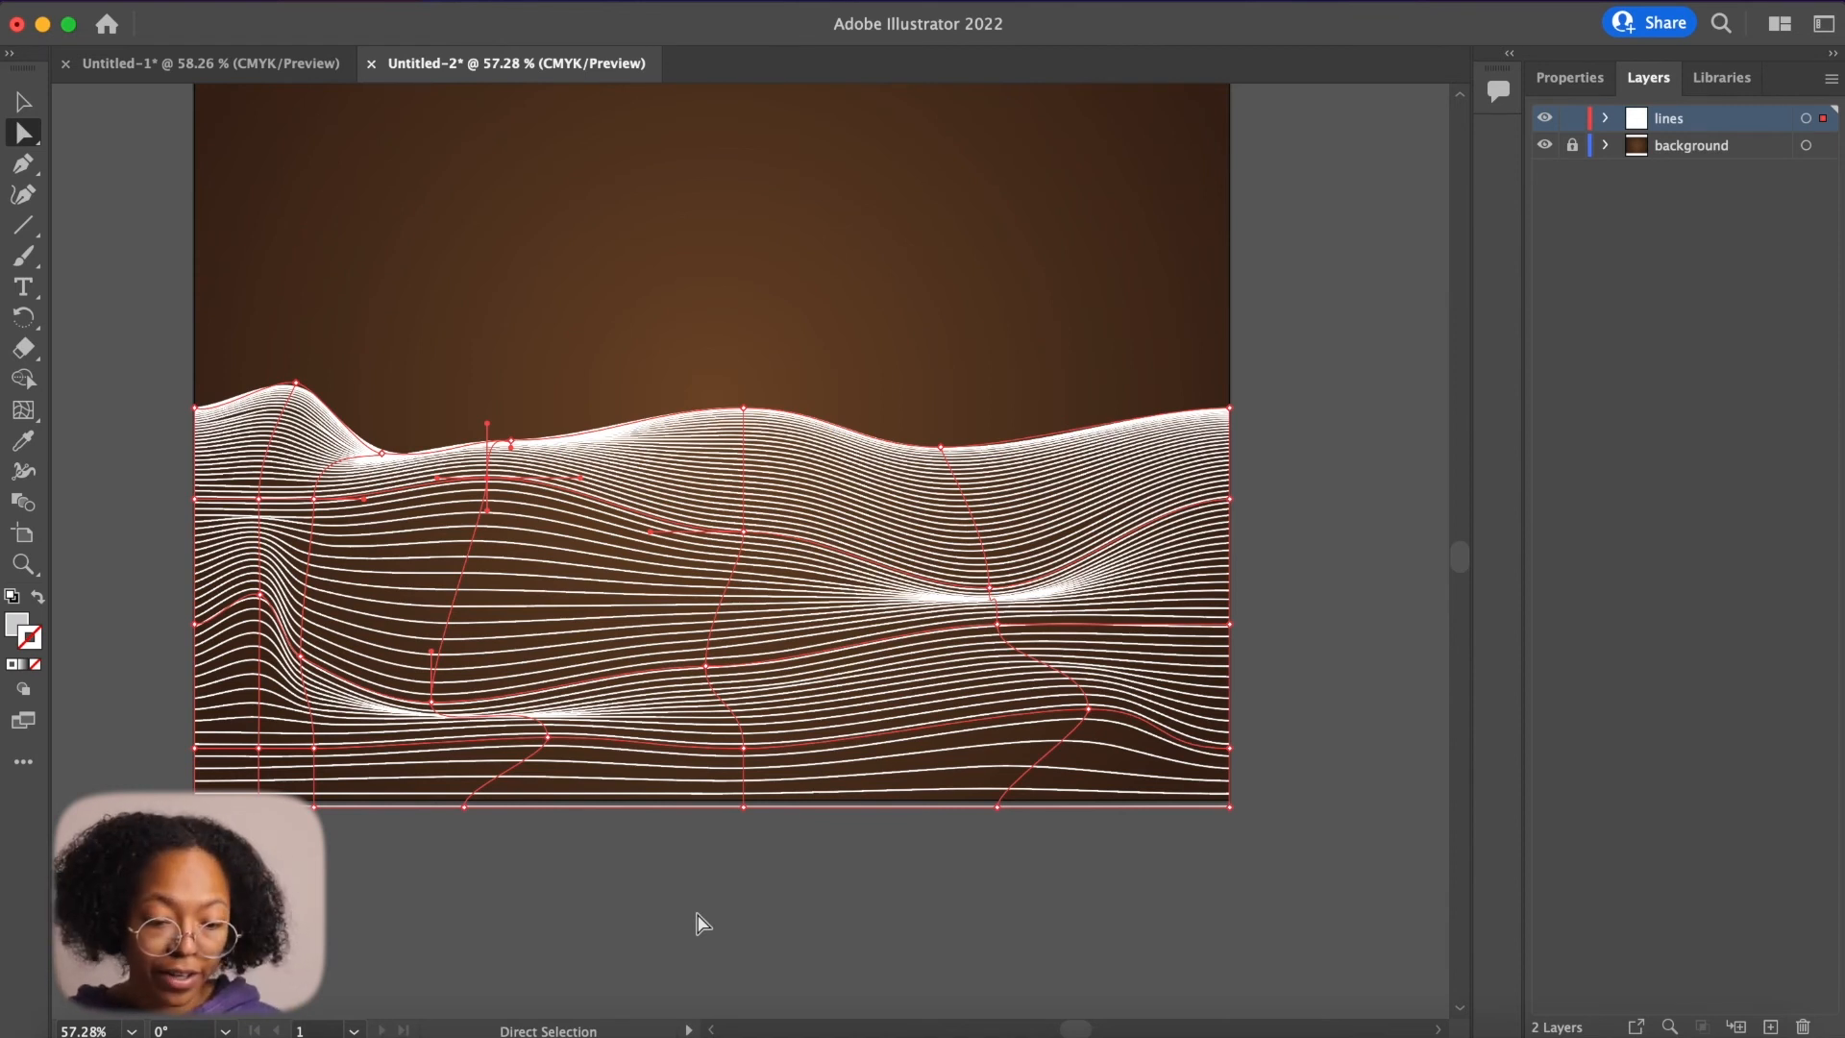
- Expand the envelope-distorted lines into editable paths with Object and Fill enabled
scroll(1383, 695, right, 2)
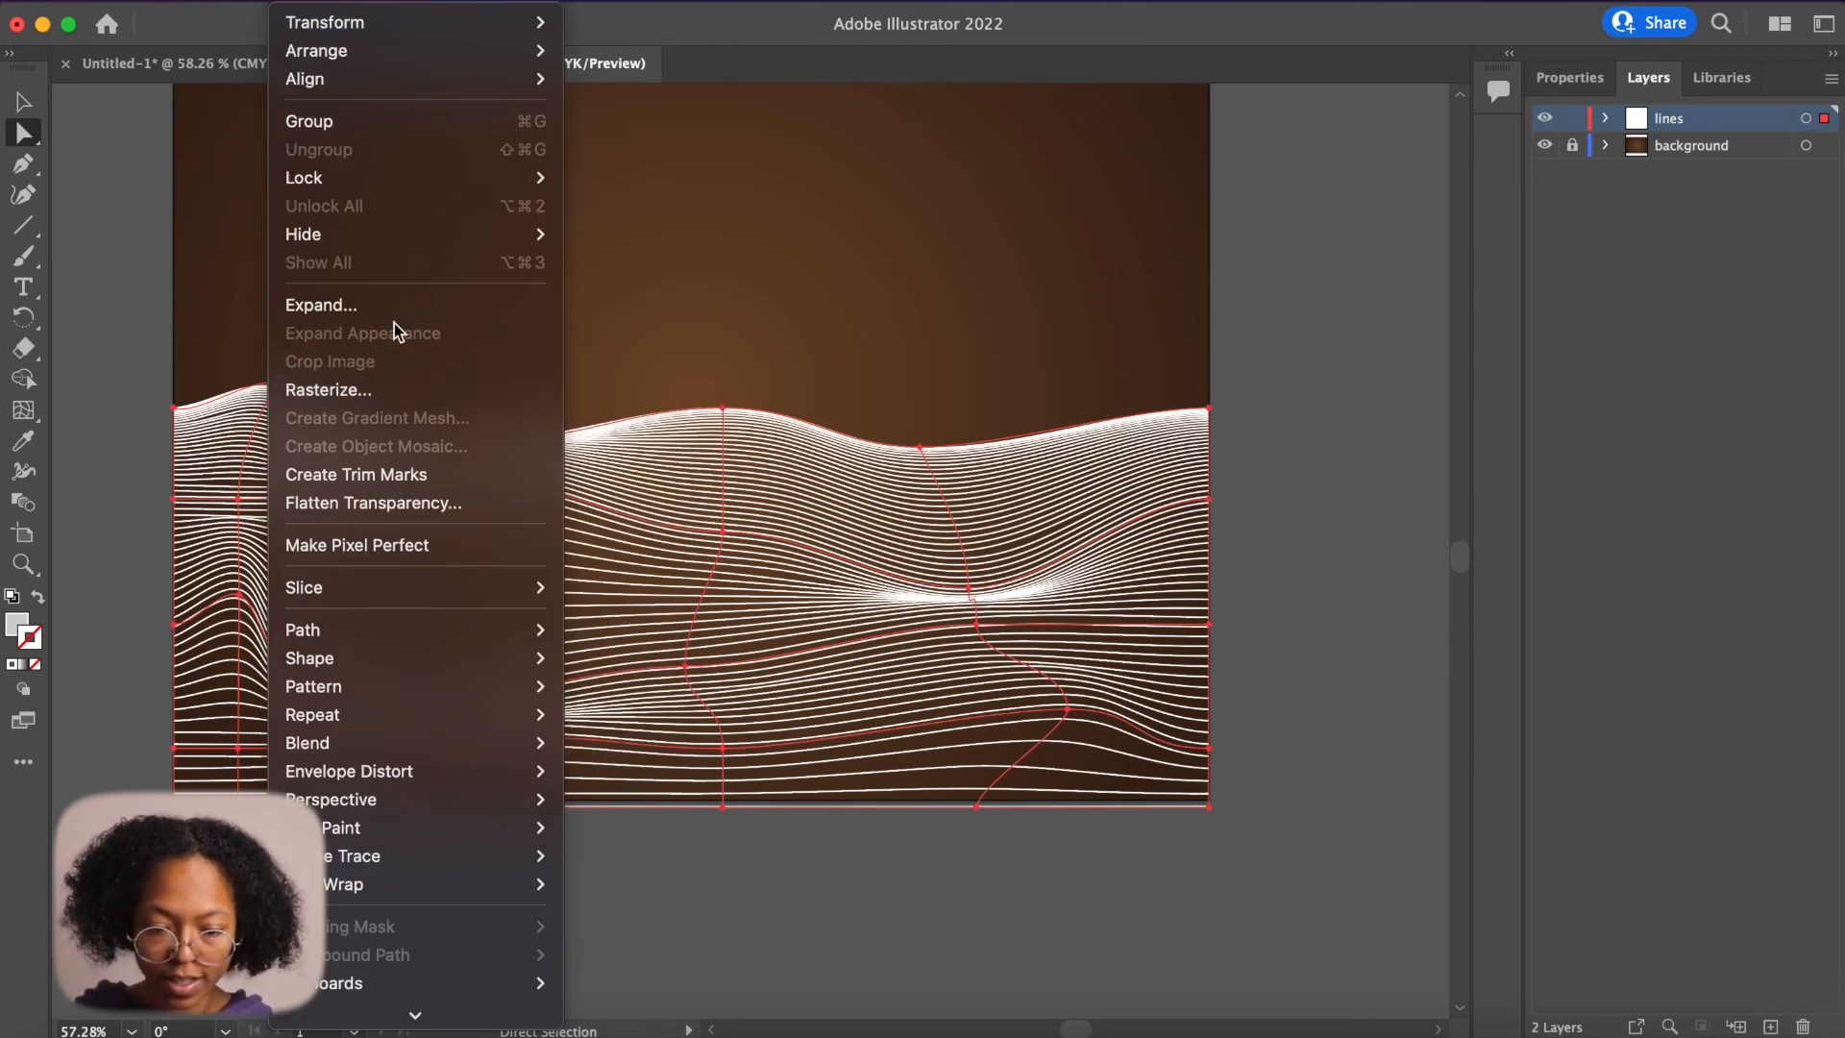
click(388, 306)
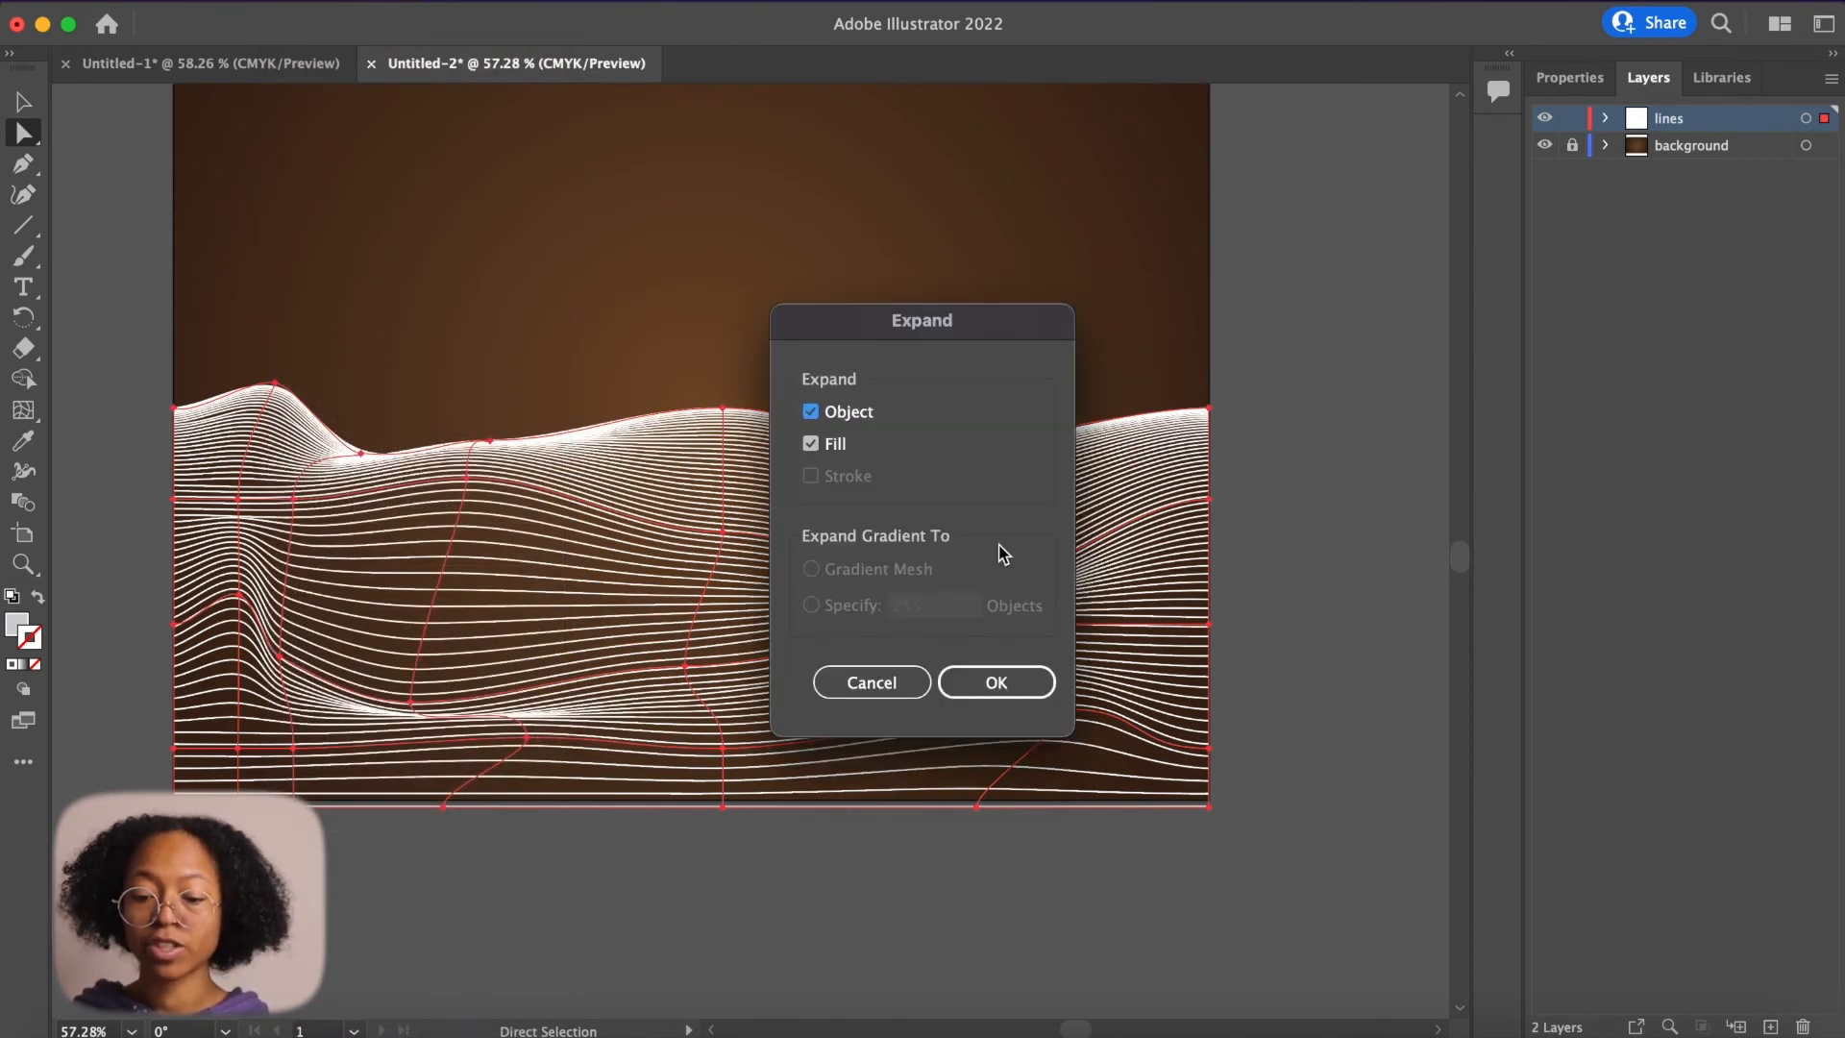
click(1034, 682)
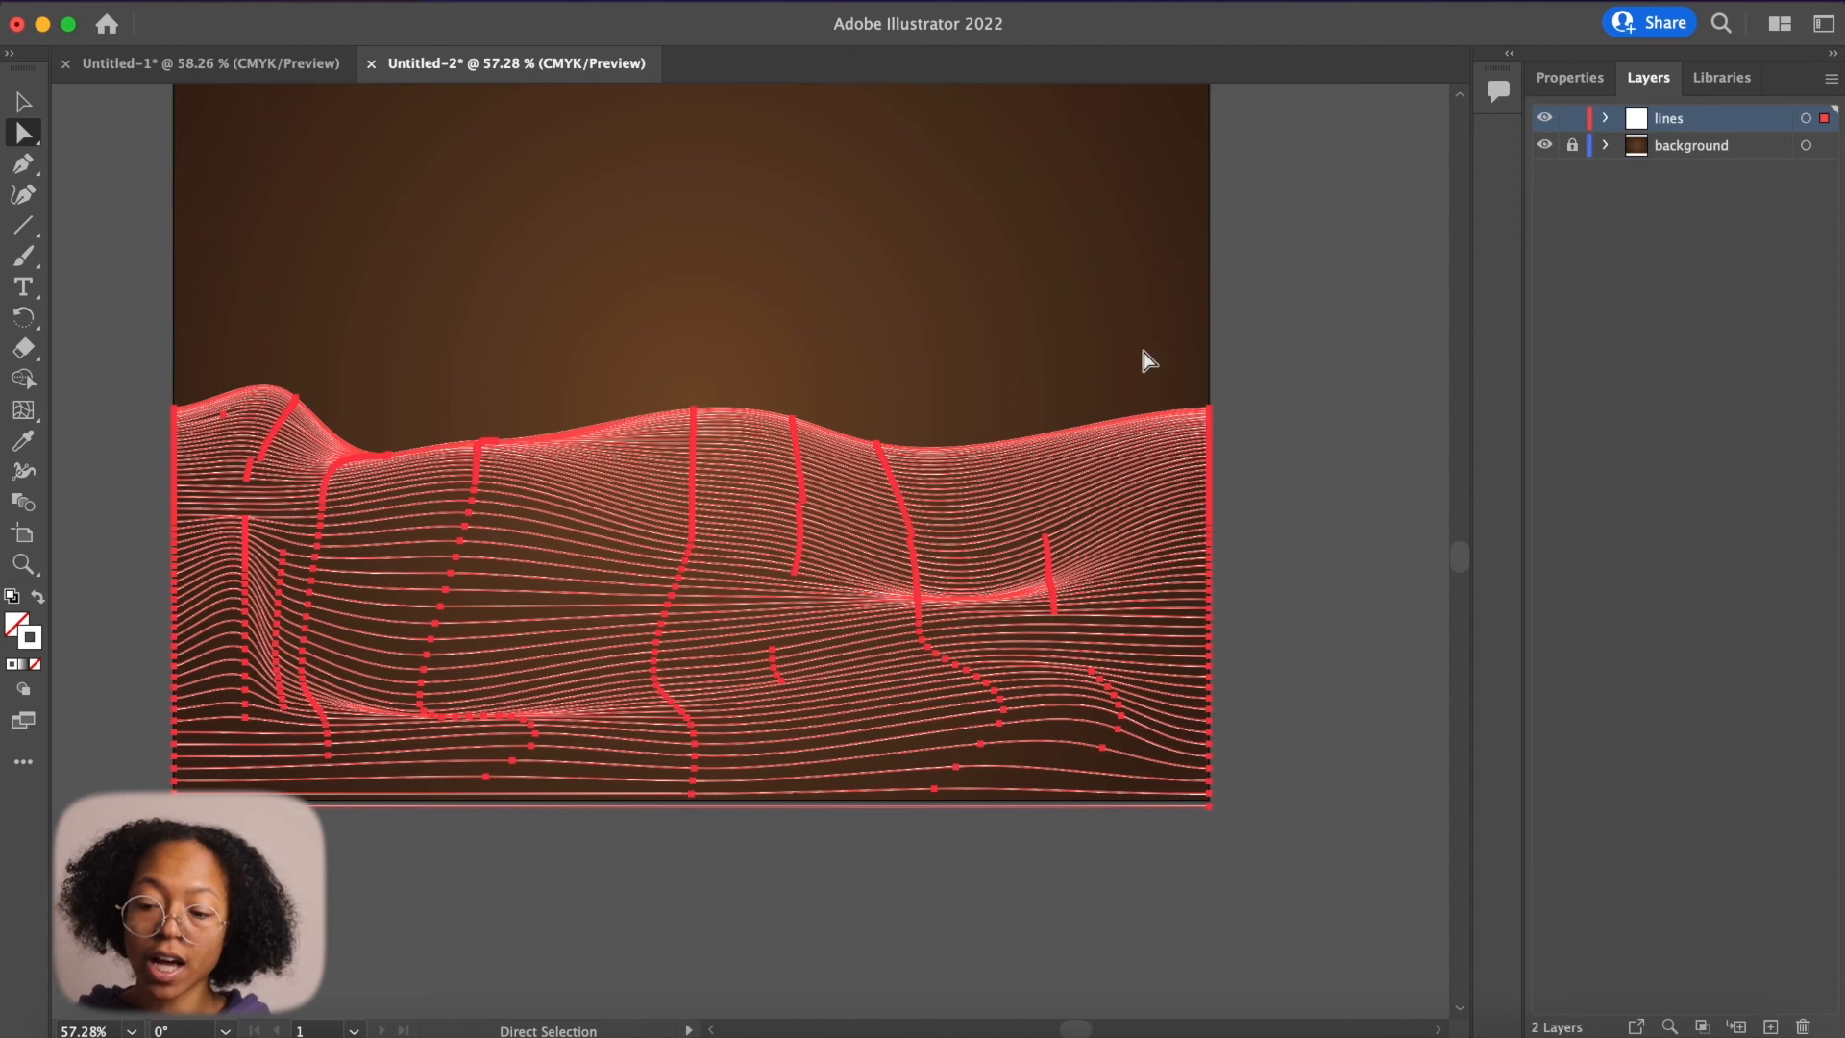
- Change the expanded wavy lines' stroke to a light tan swatch, and deselect them
click(1581, 78)
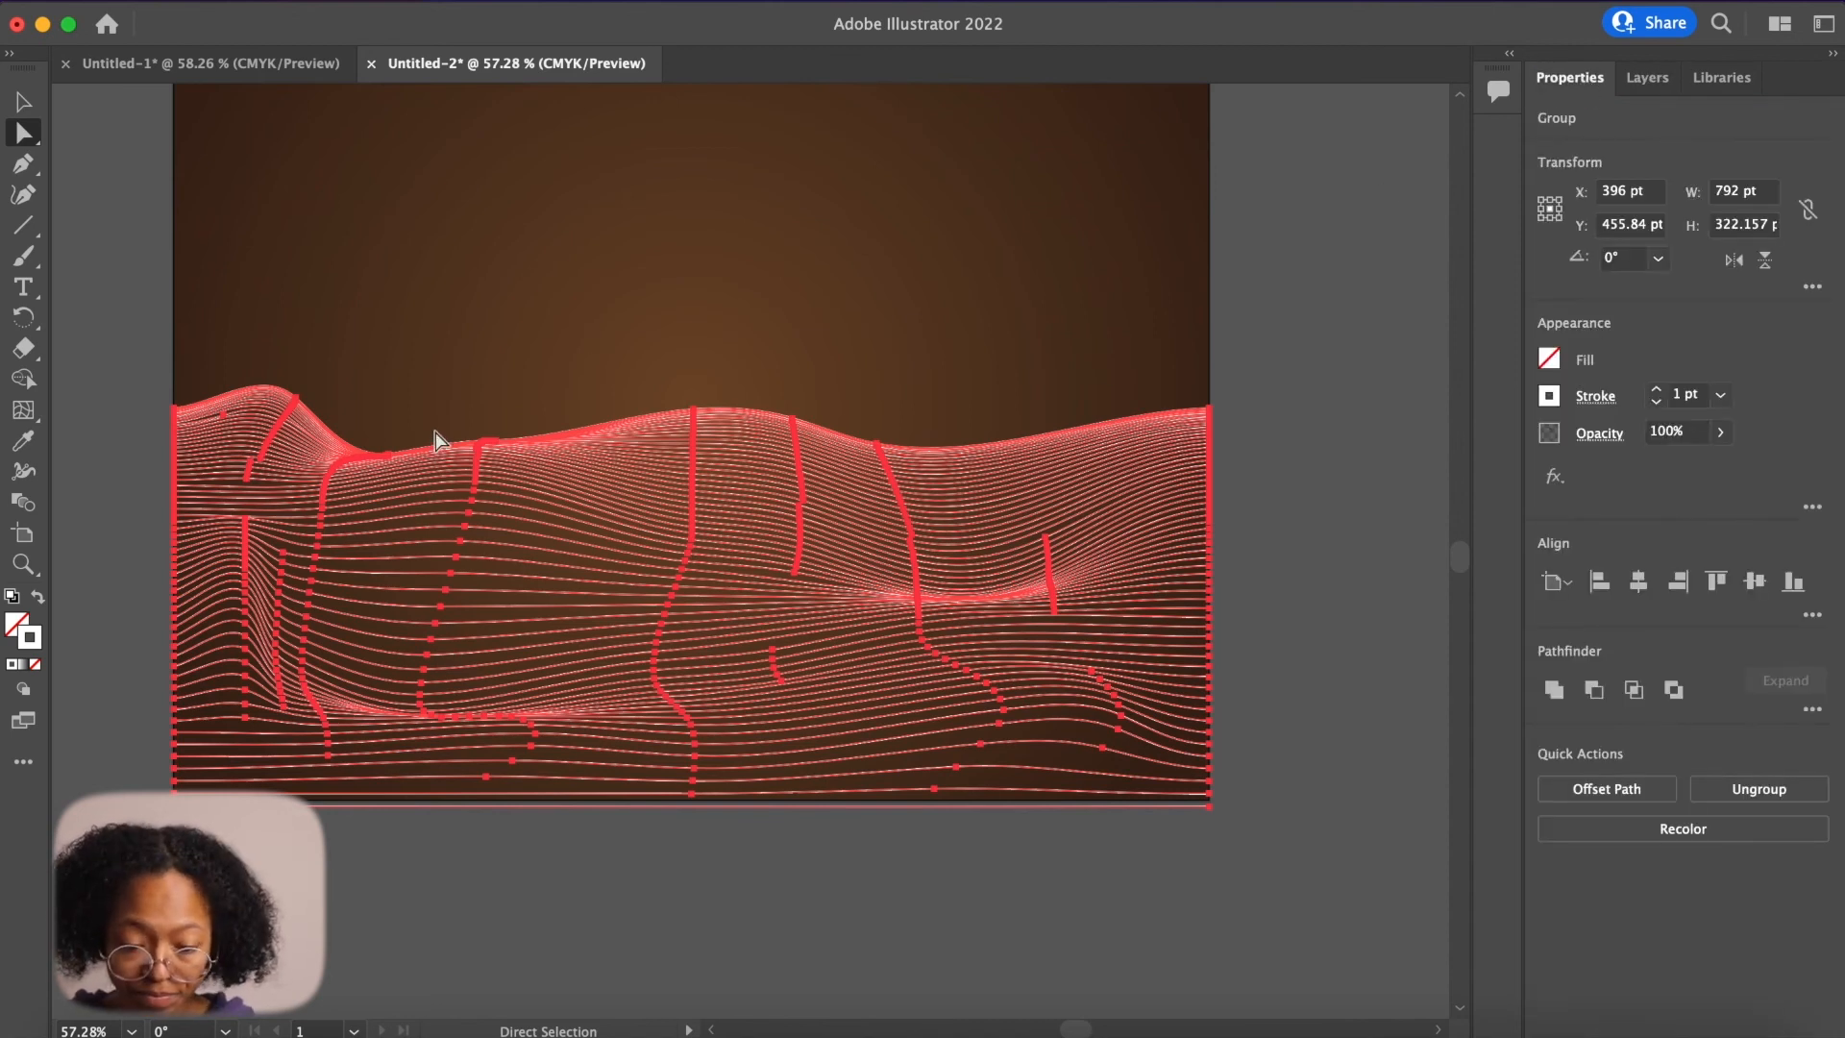
click(1555, 395)
click(1378, 524)
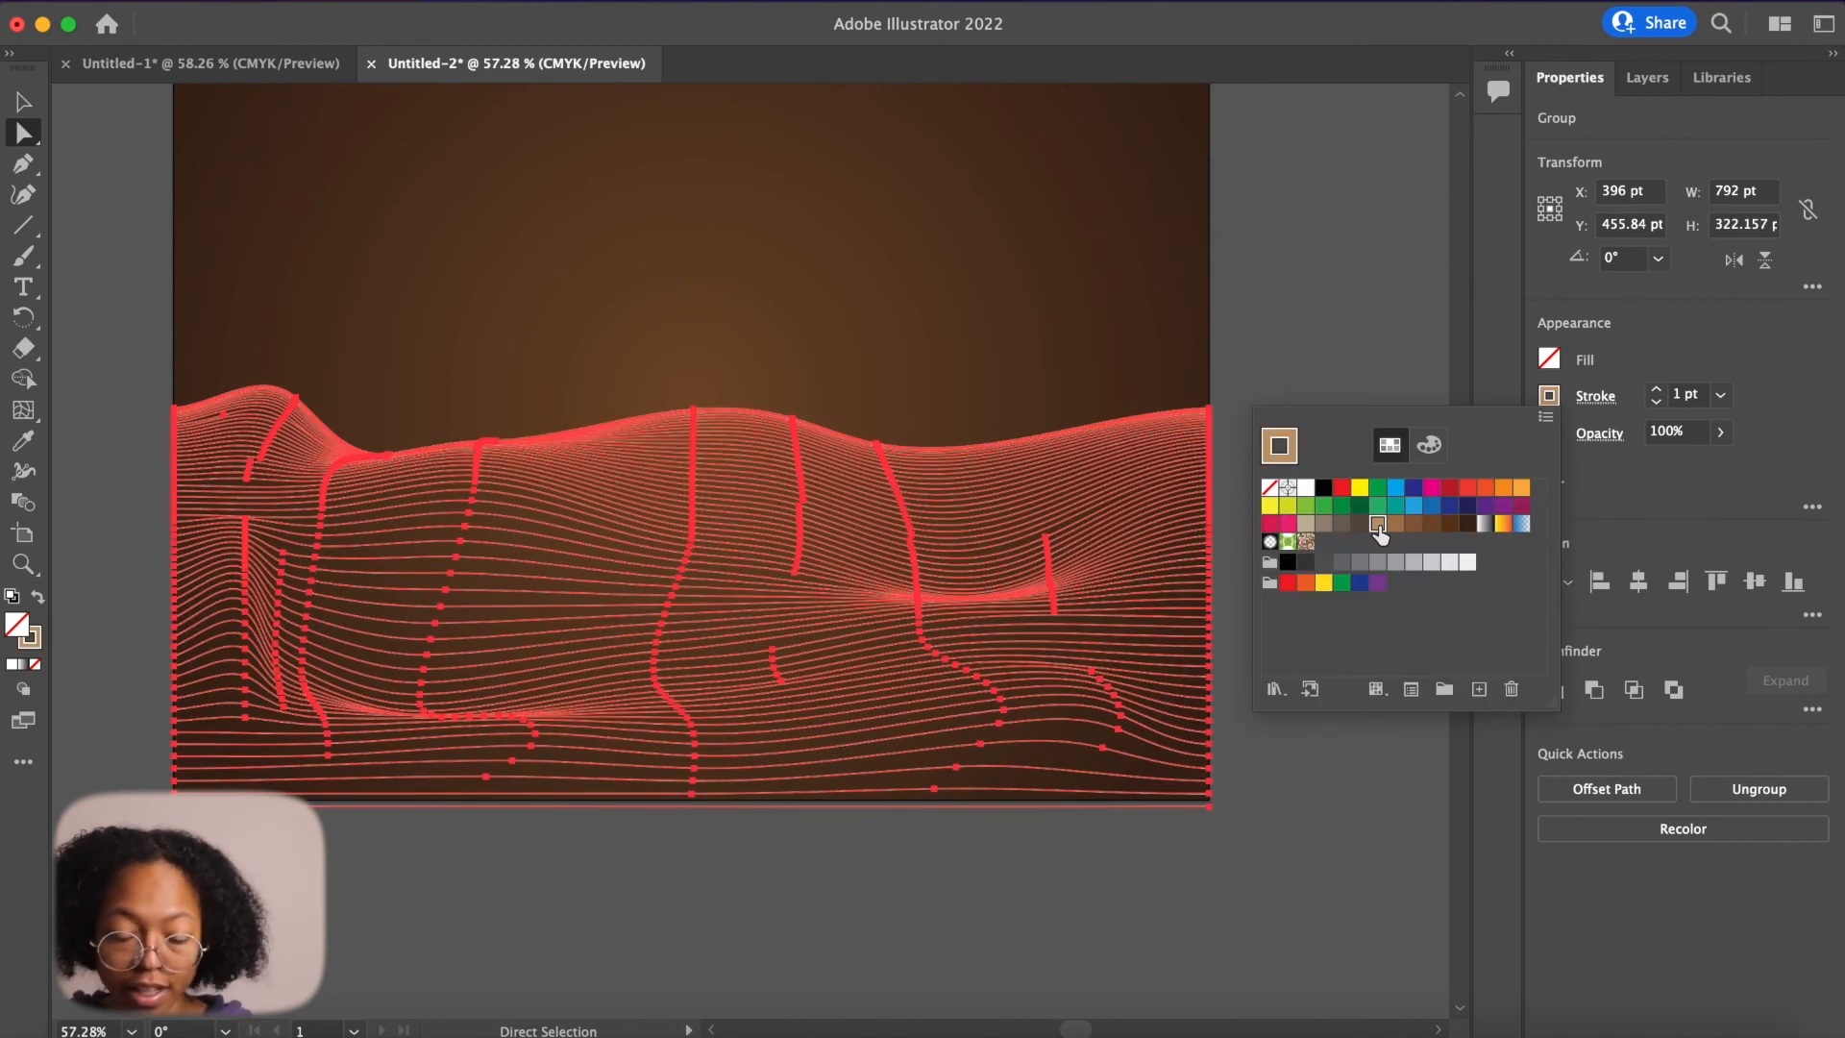
click(135, 169)
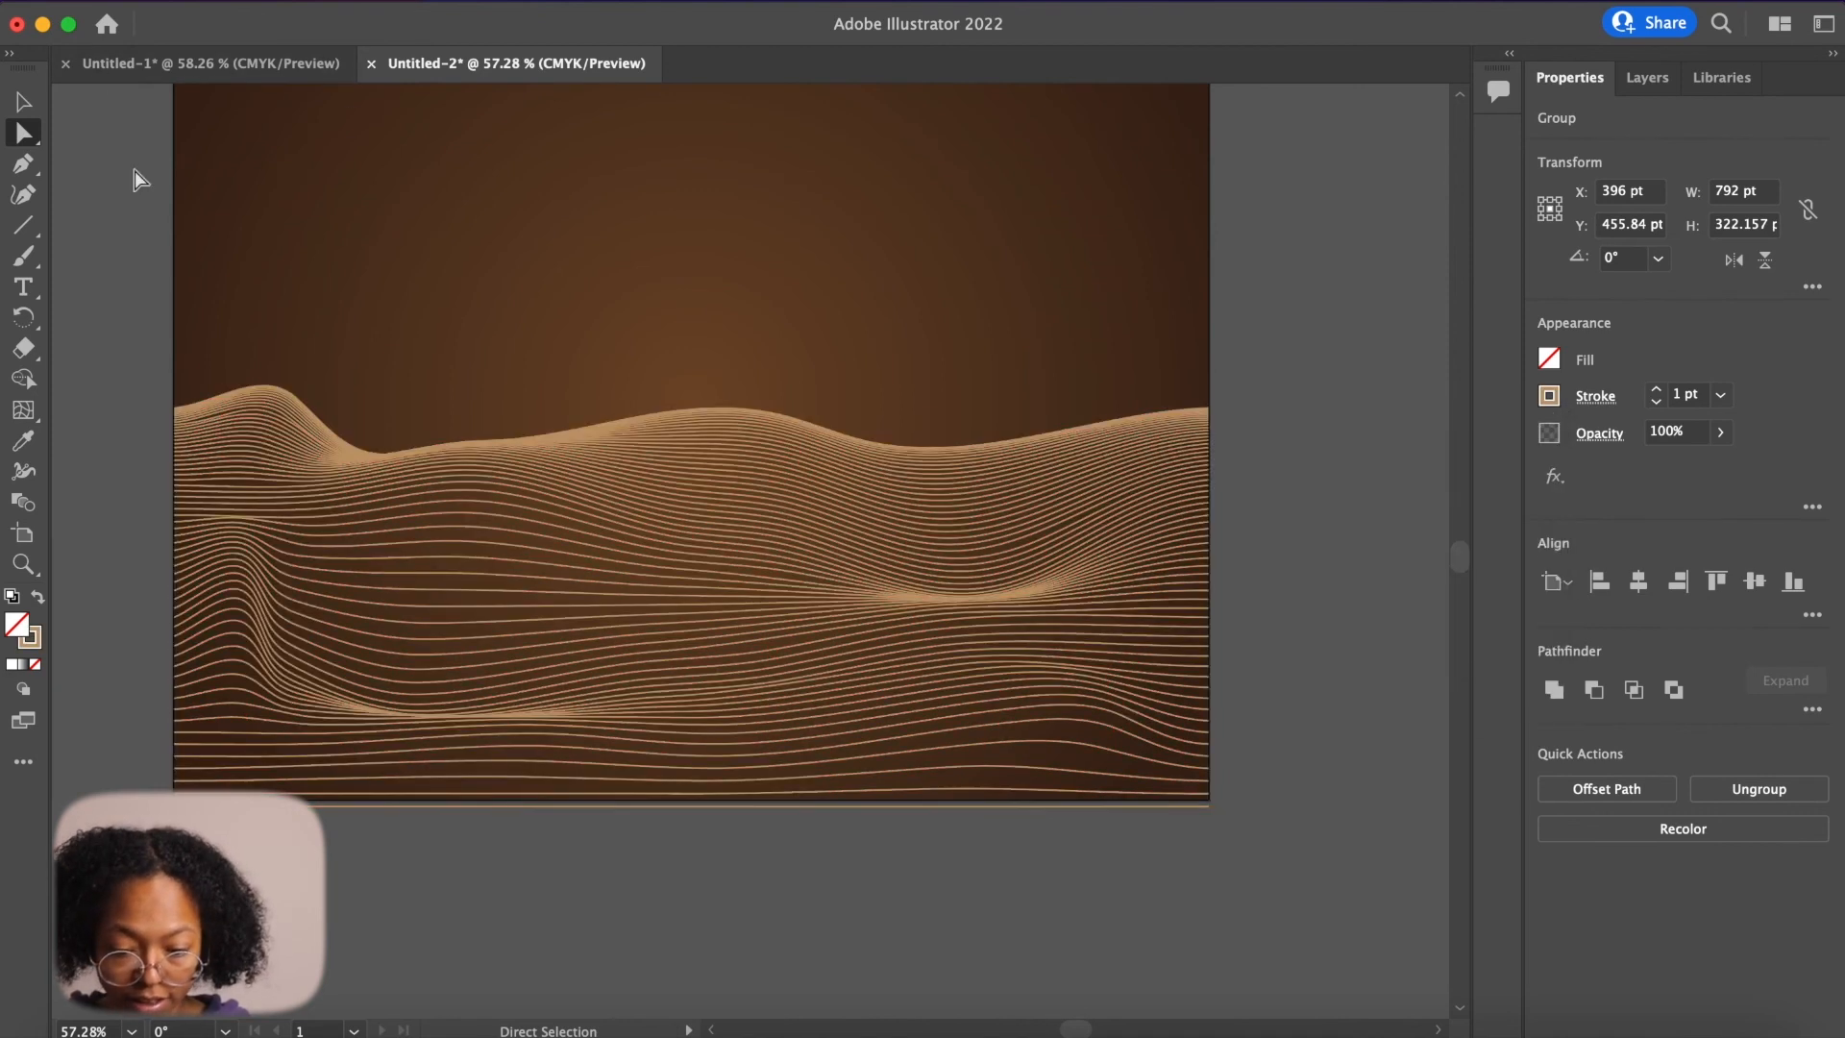
drag(173, 782, 198, 931)
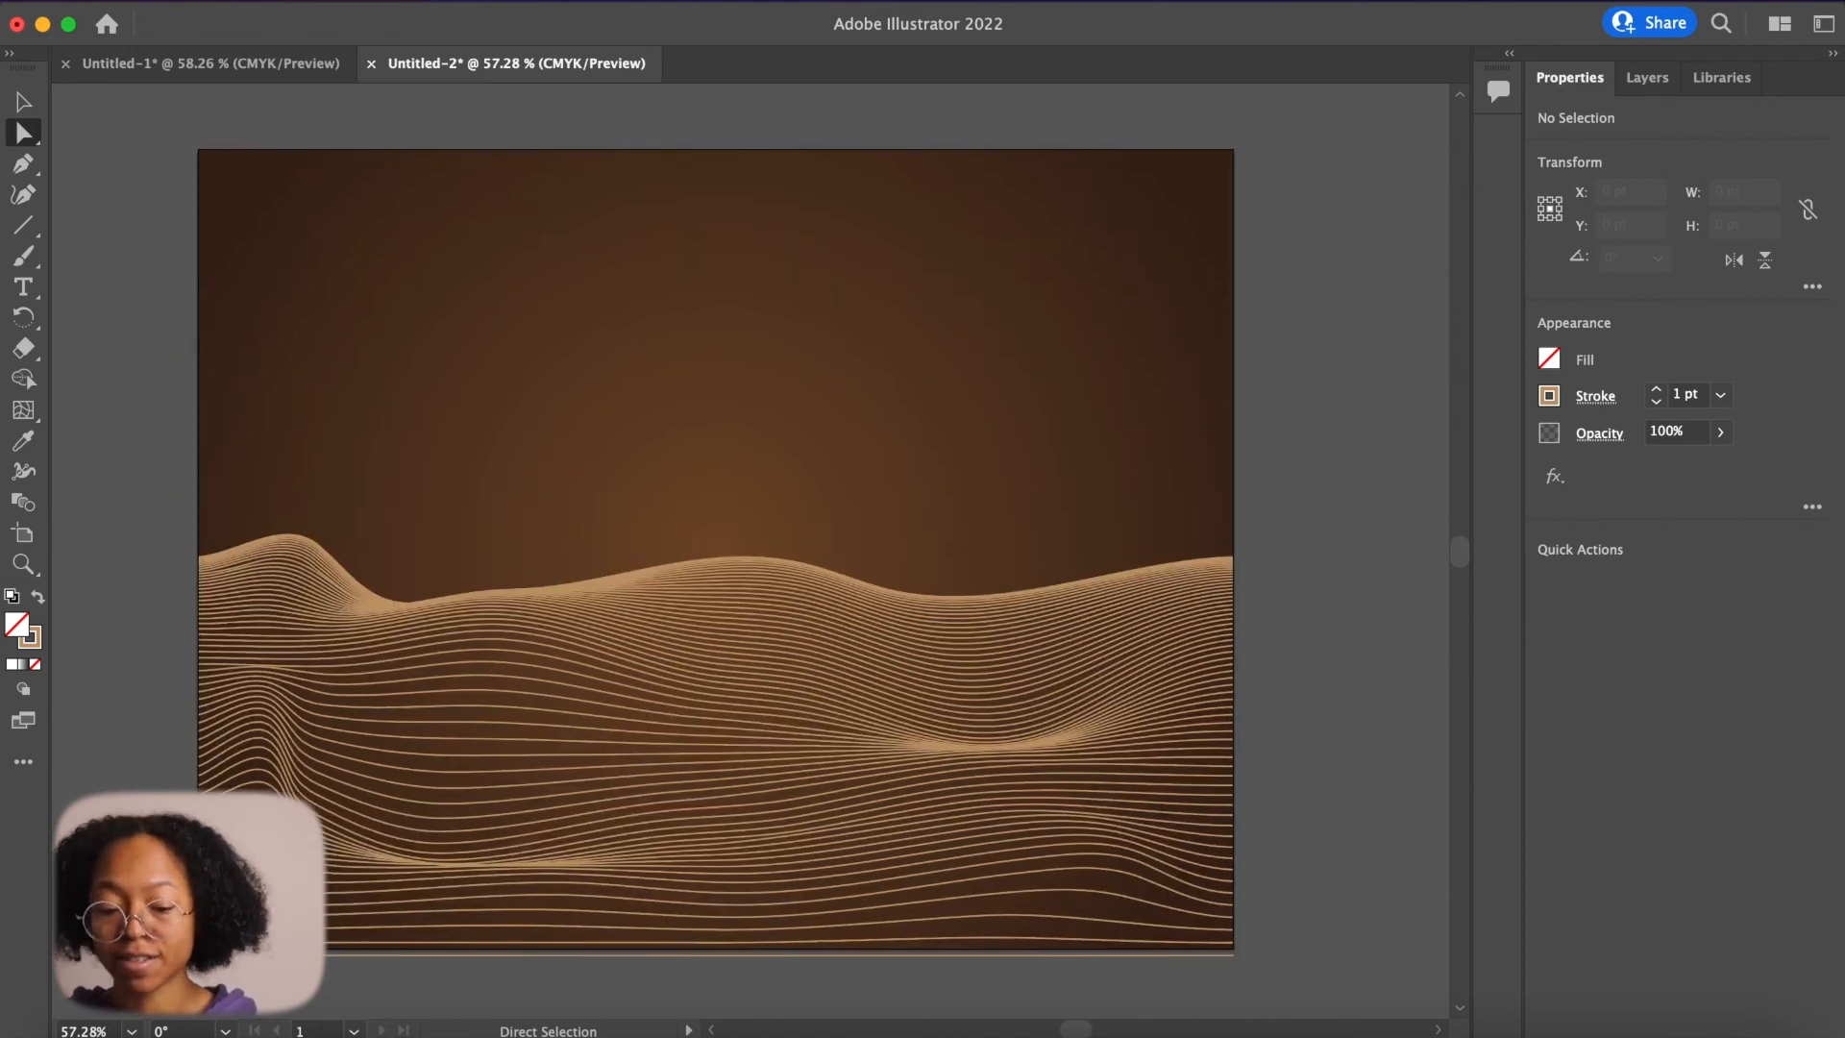
- Select individual expanded wavy lines one at a time to check that each is a separate editable path, and deselect them
click(572, 790)
click(644, 848)
click(583, 776)
click(545, 733)
click(535, 689)
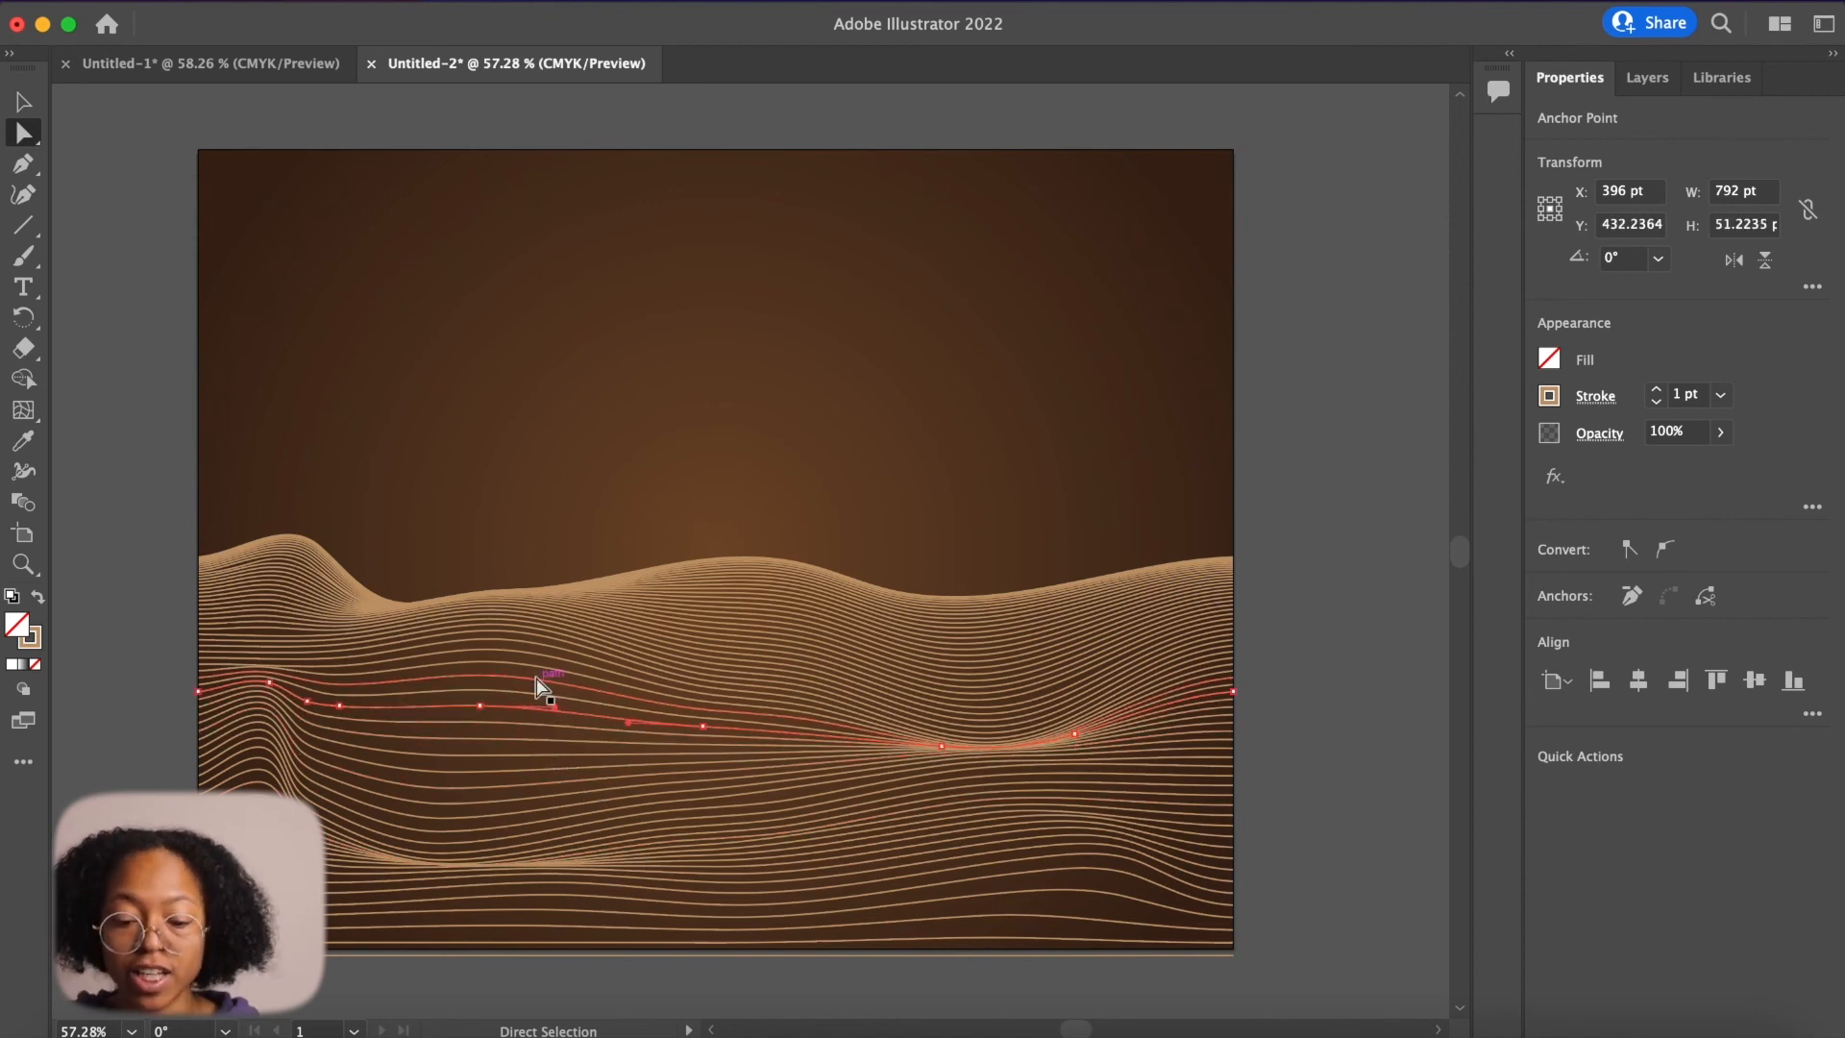
click(534, 678)
click(533, 666)
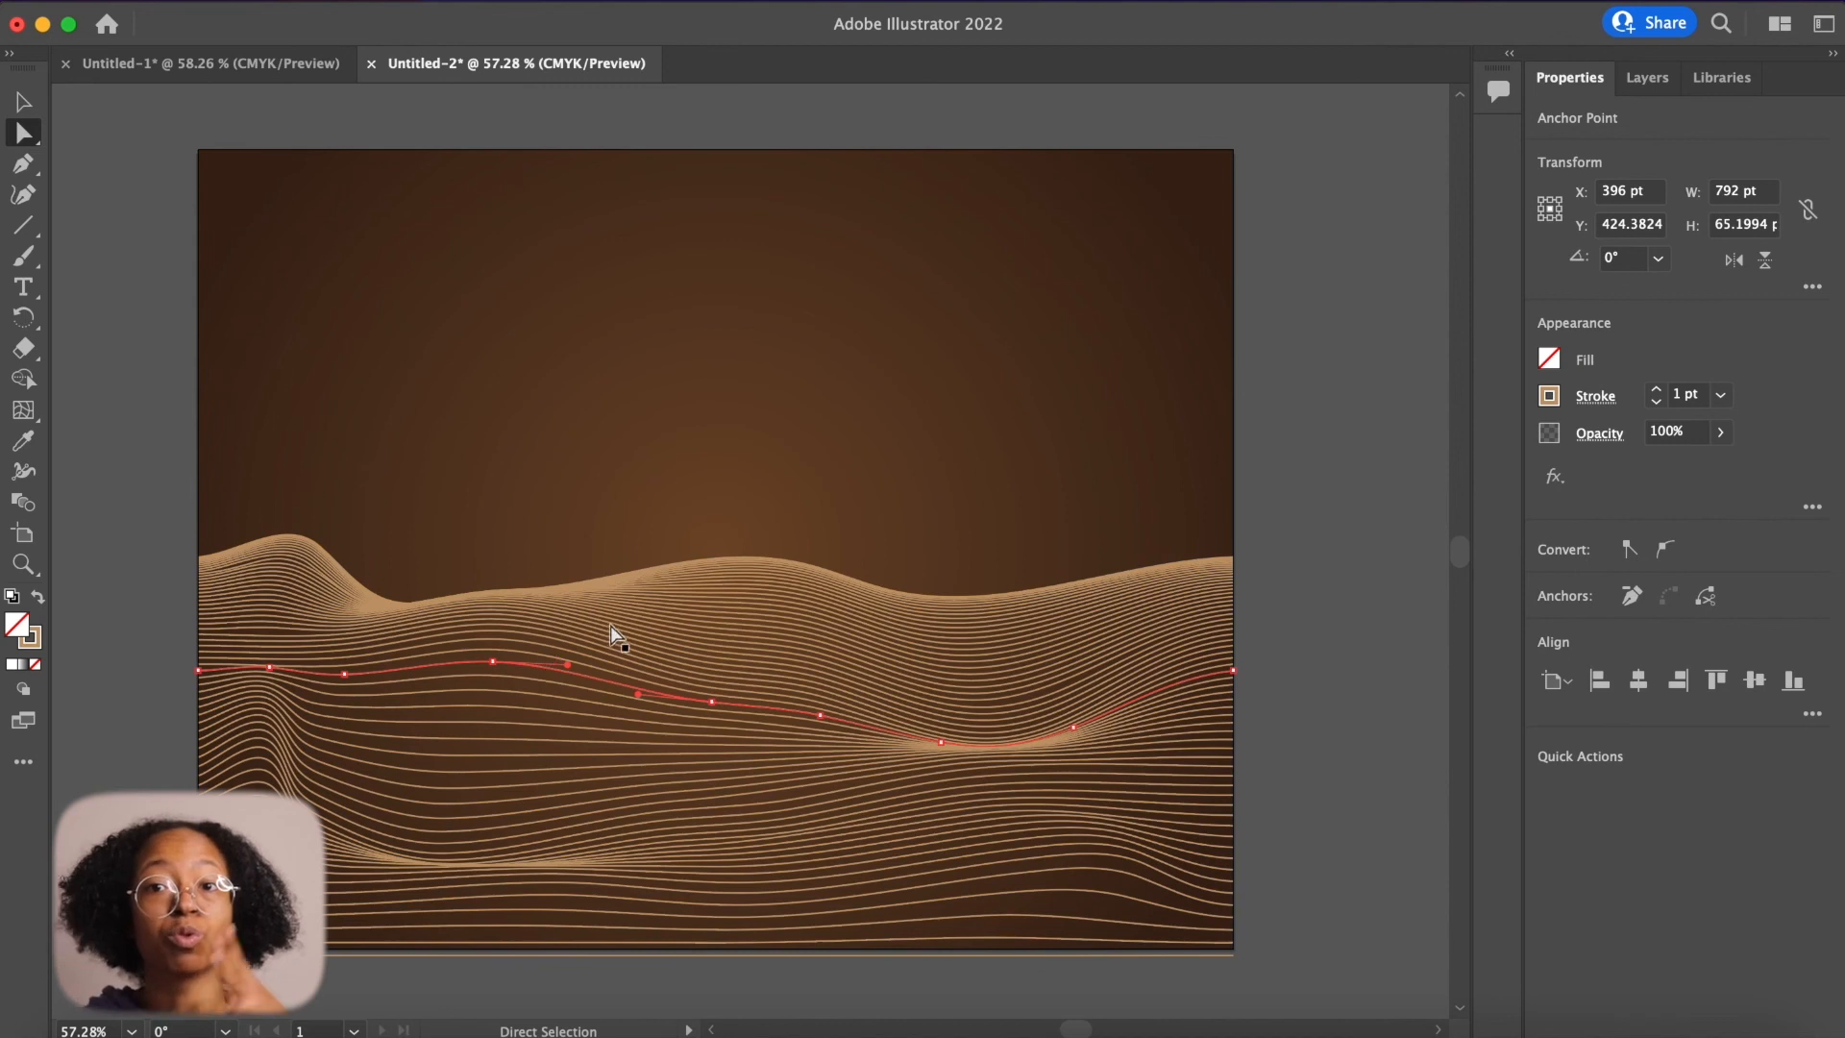
click(773, 617)
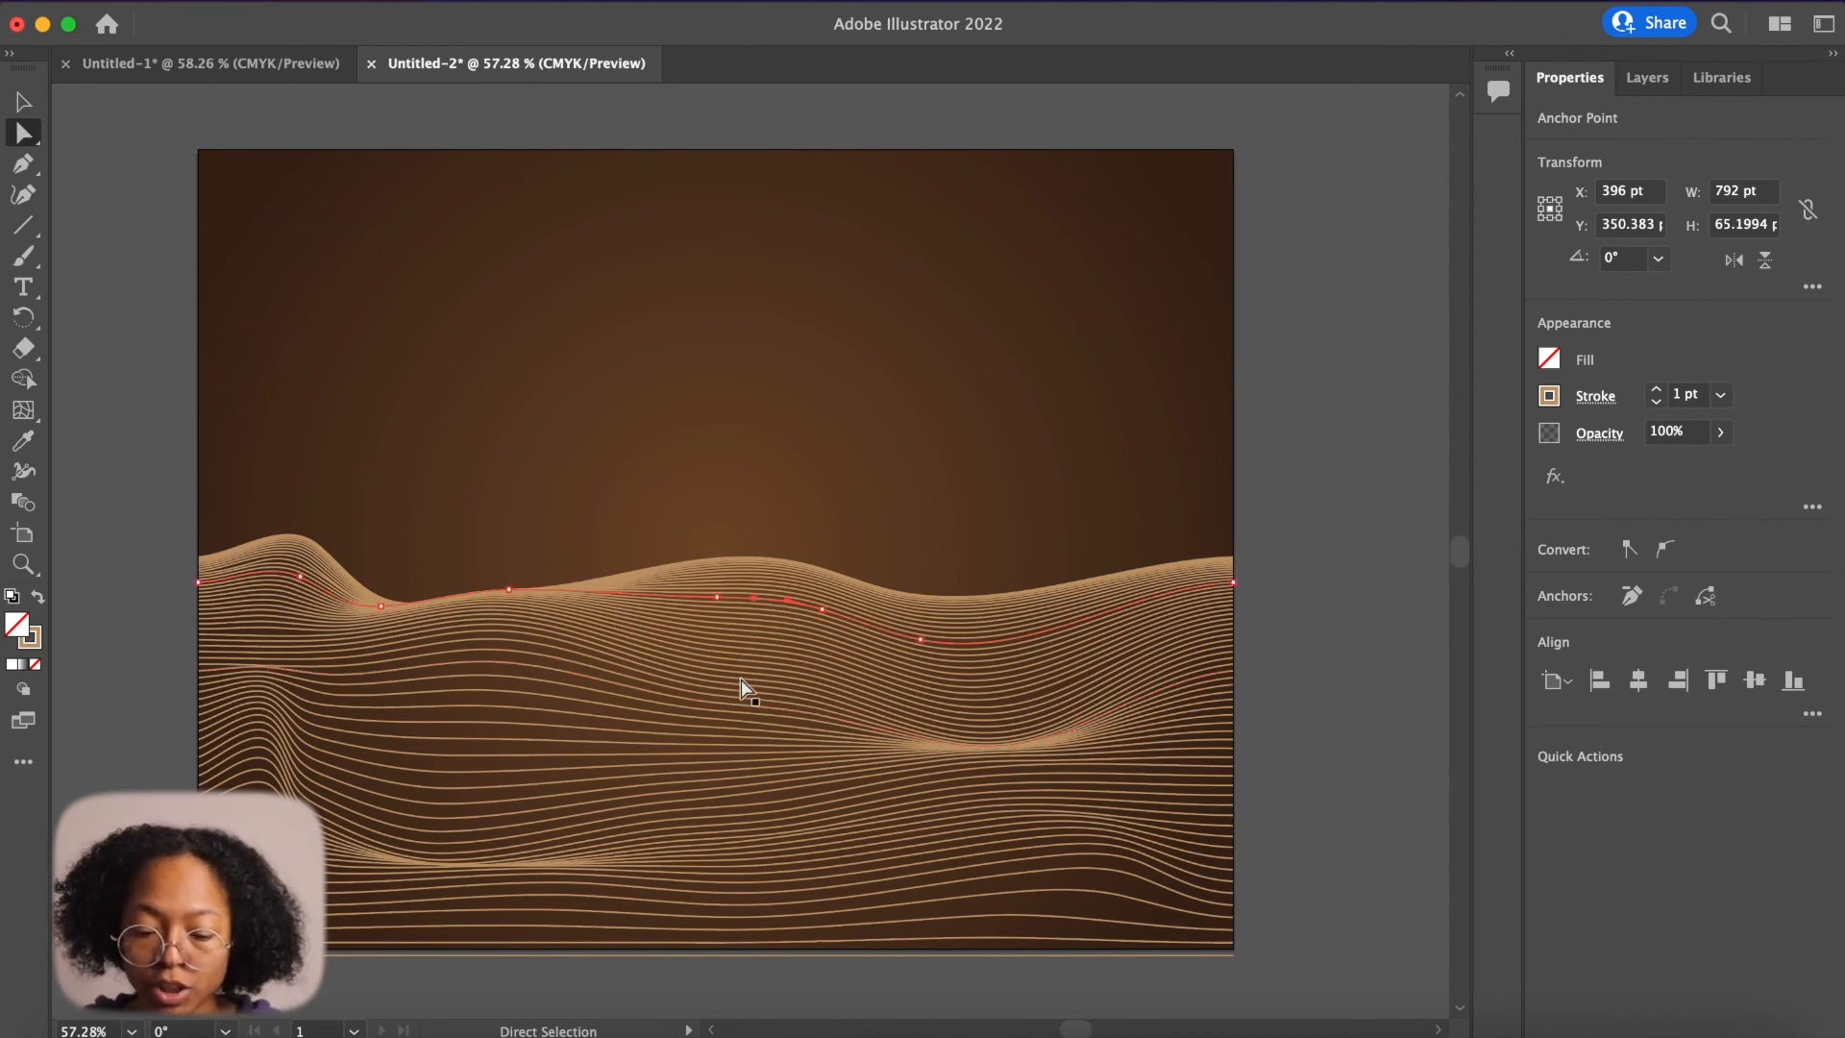
click(692, 829)
click(1428, 677)
scroll(1110, 687, up, 2)
scroll(1115, 678, left, 3)
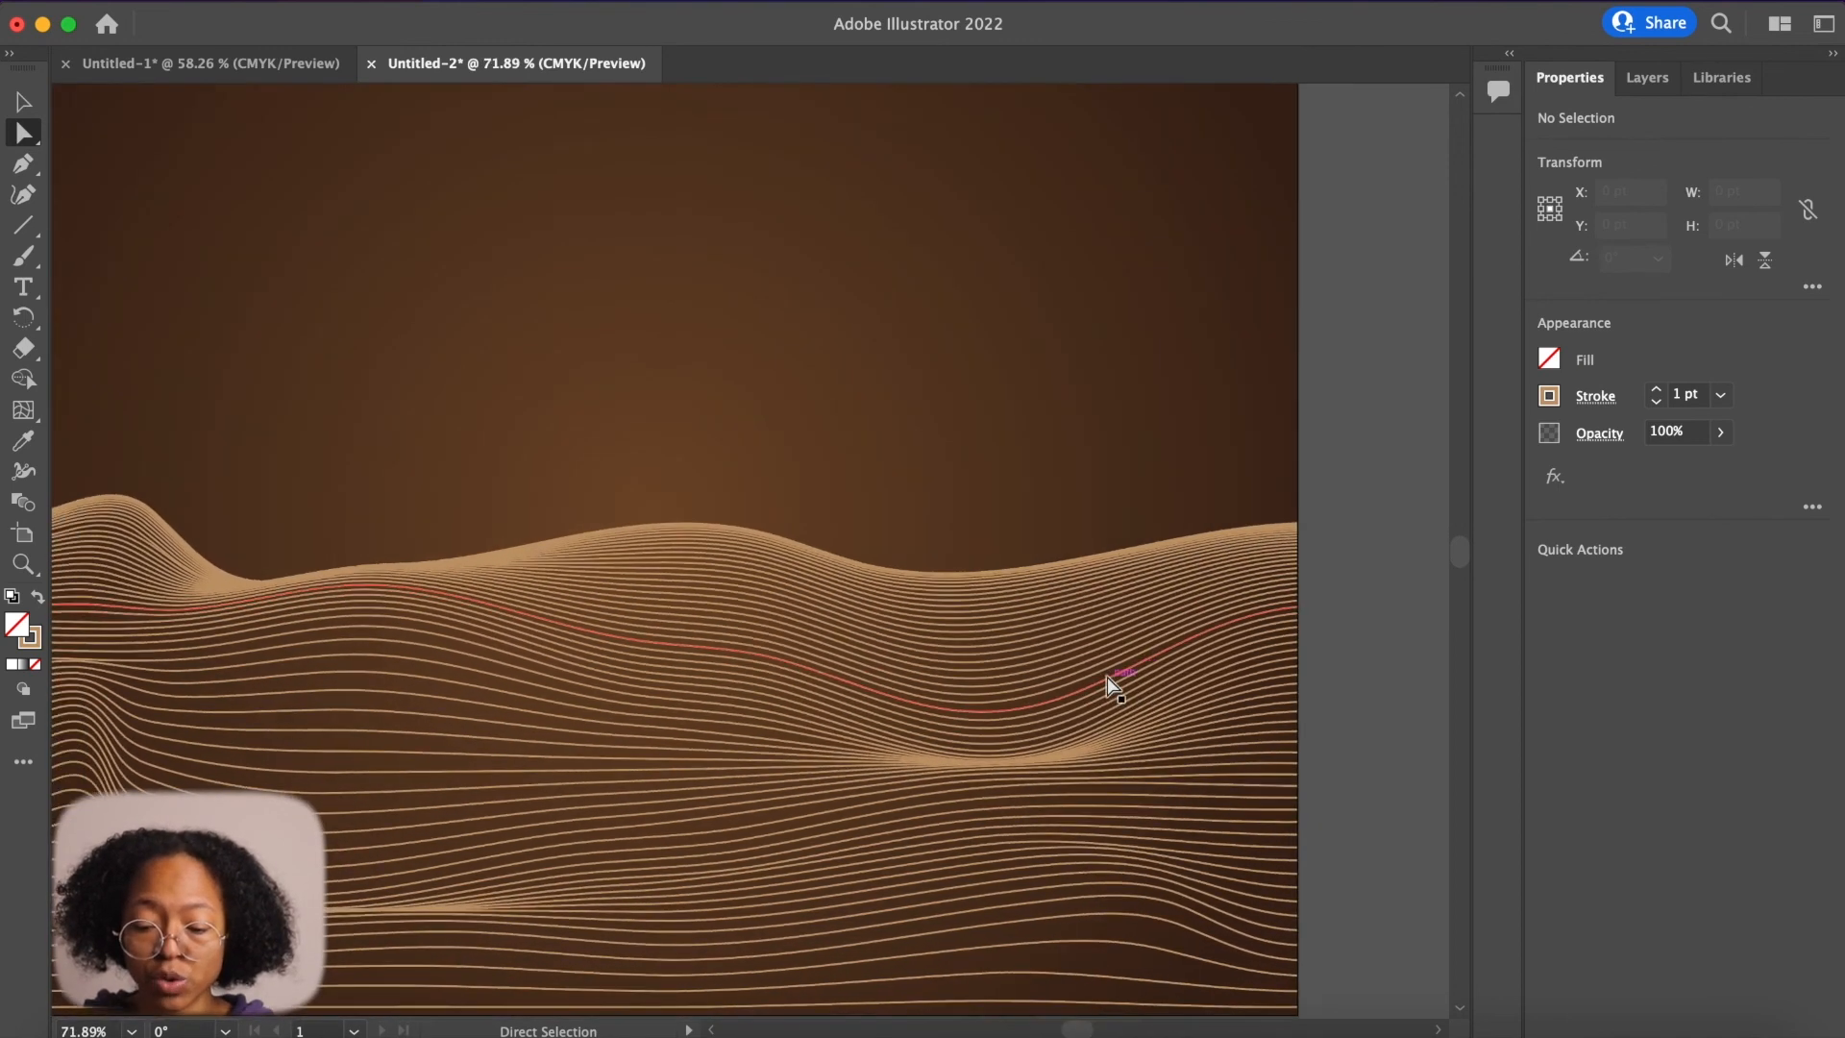
scroll(1182, 610, up, 3)
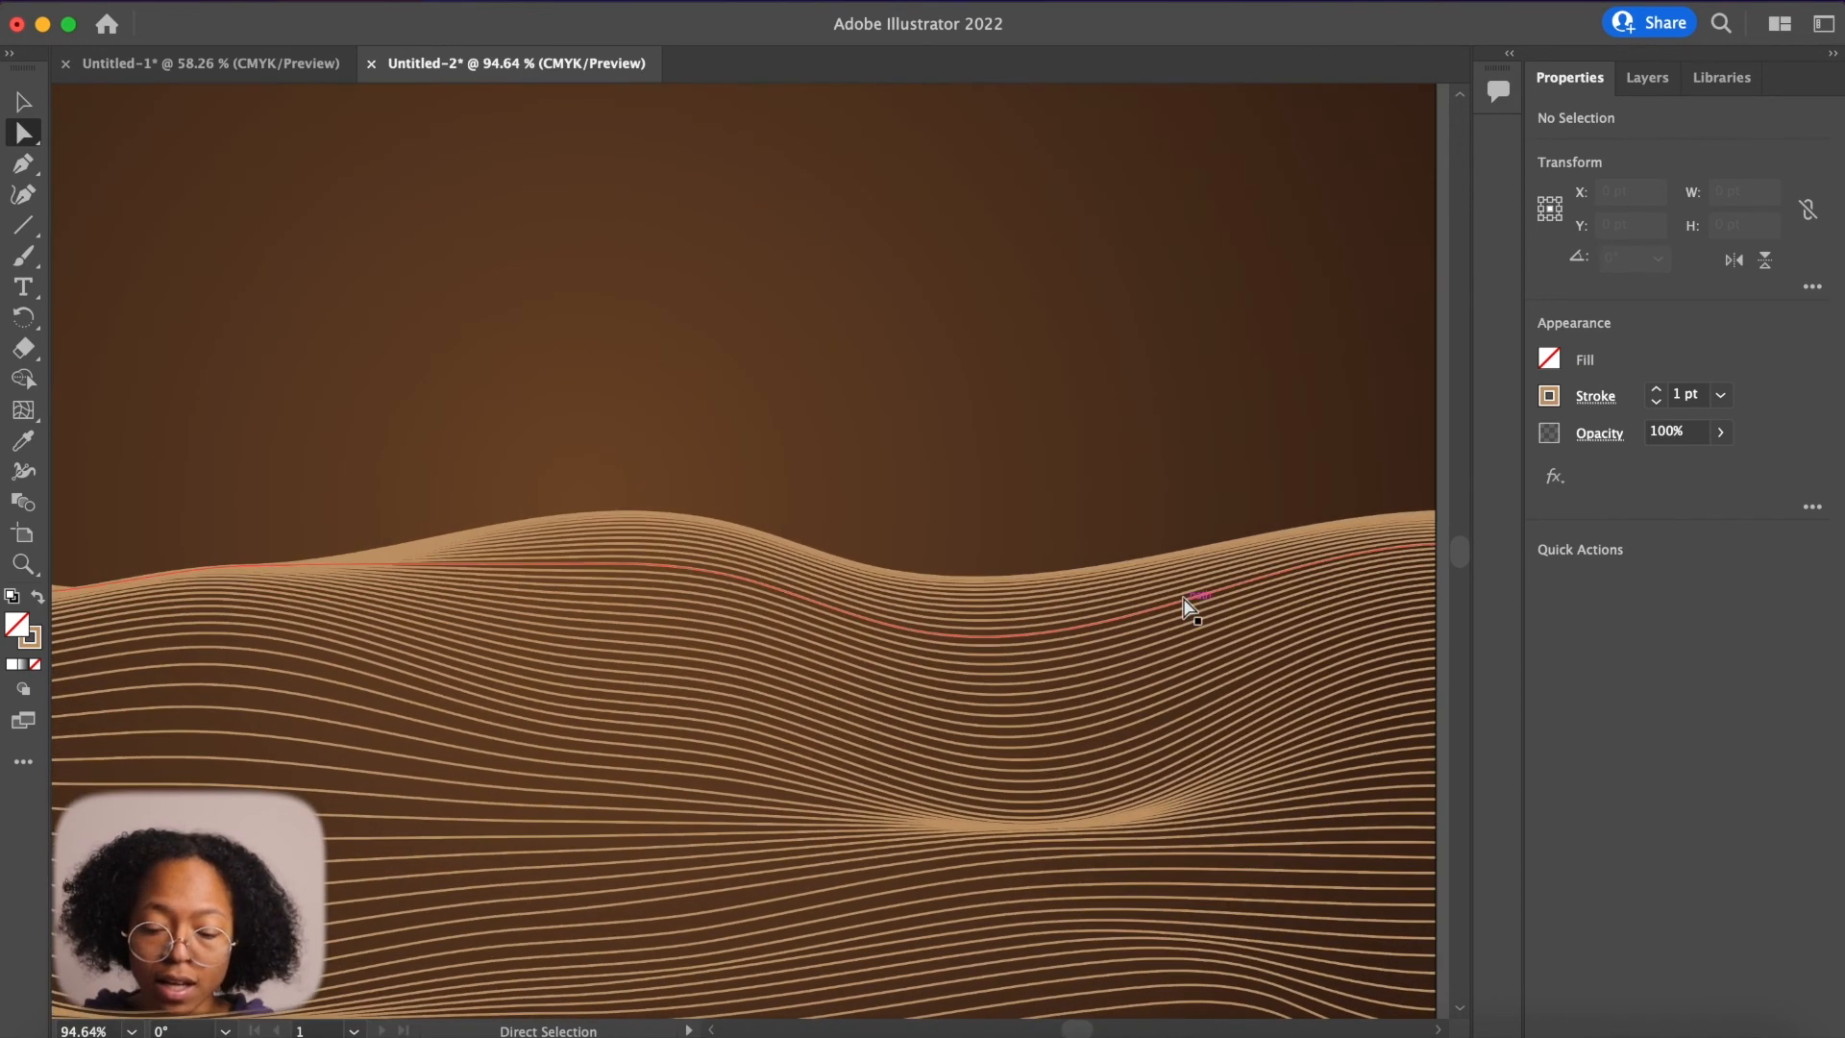
scroll(1189, 605, left, 3)
scroll(1189, 606, down, 1)
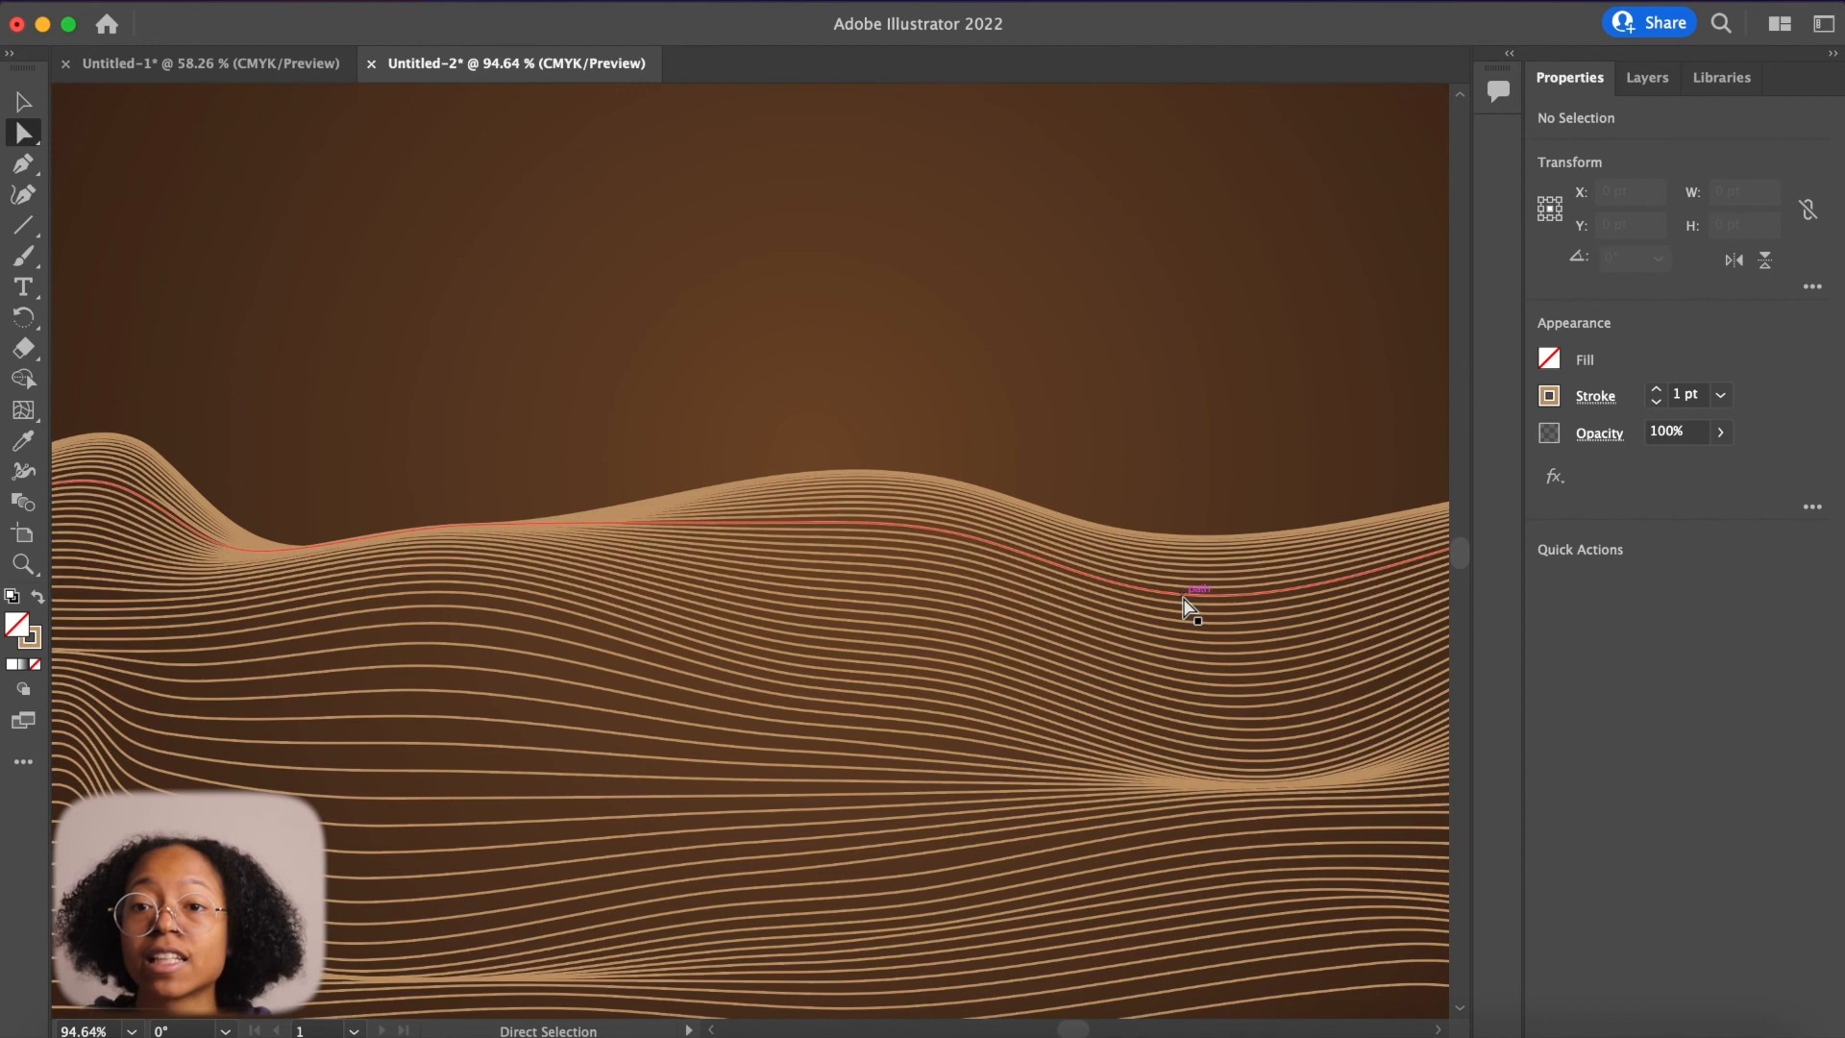